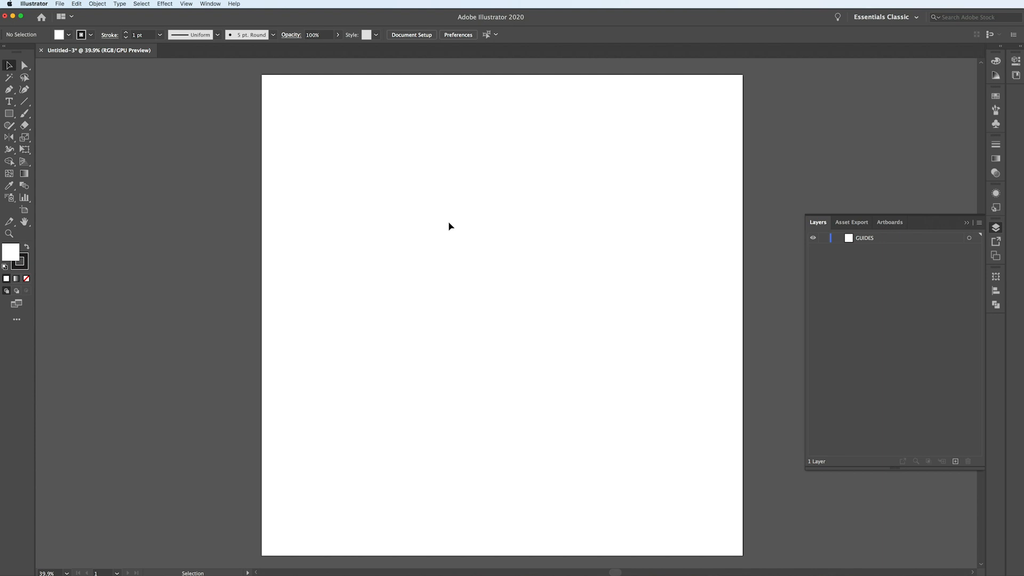
Draw a 1000 × 1000 px square with the Rectangle tool on the GUIDES layer
key(m)
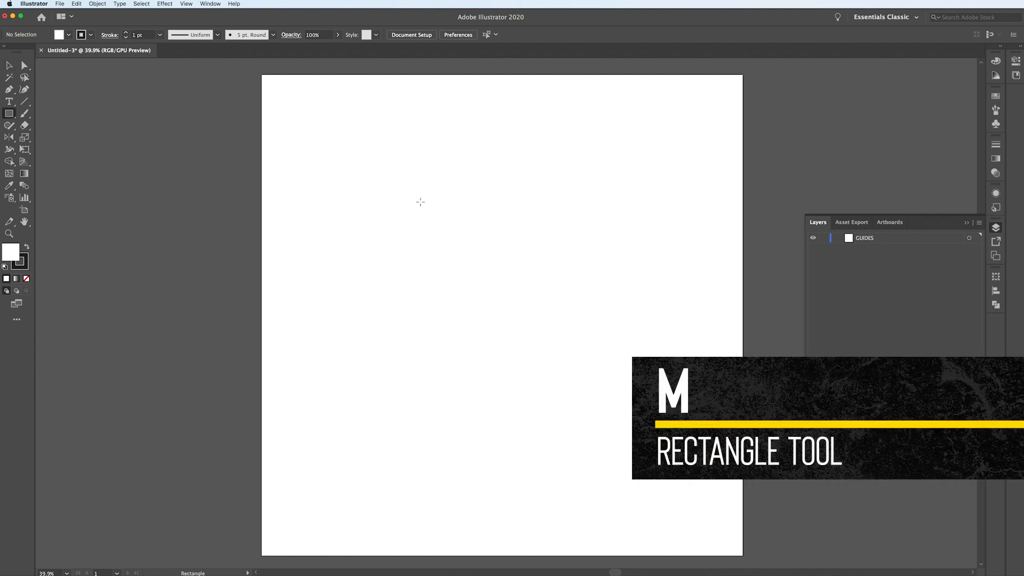
click(420, 201)
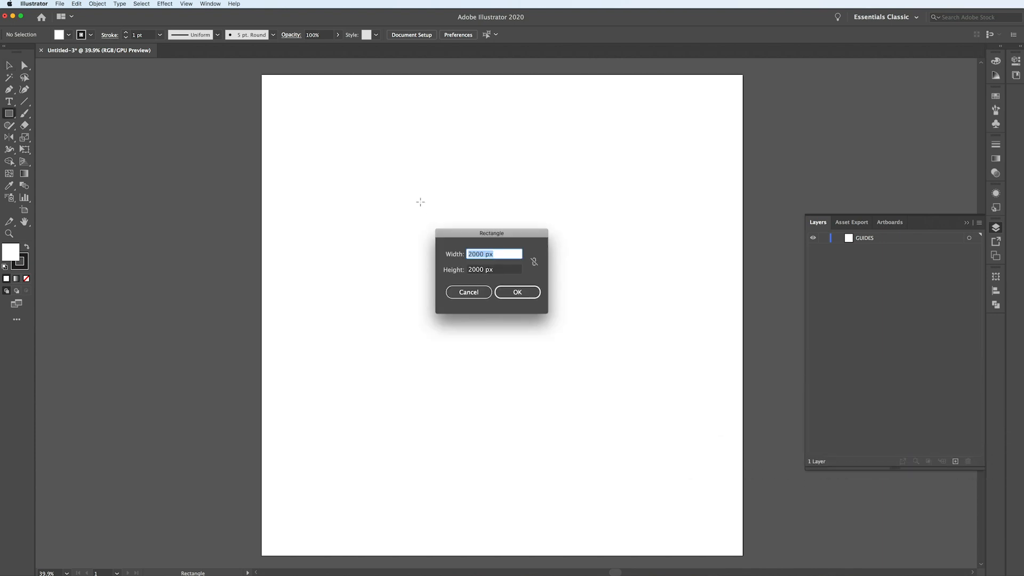
text(1)
key(Tab)
text(100)
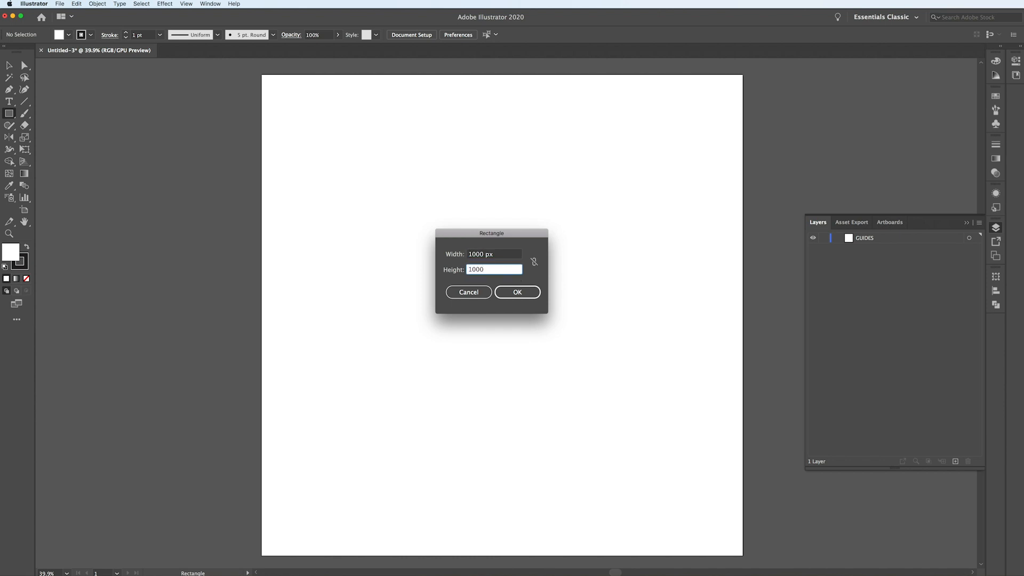
key(Return)
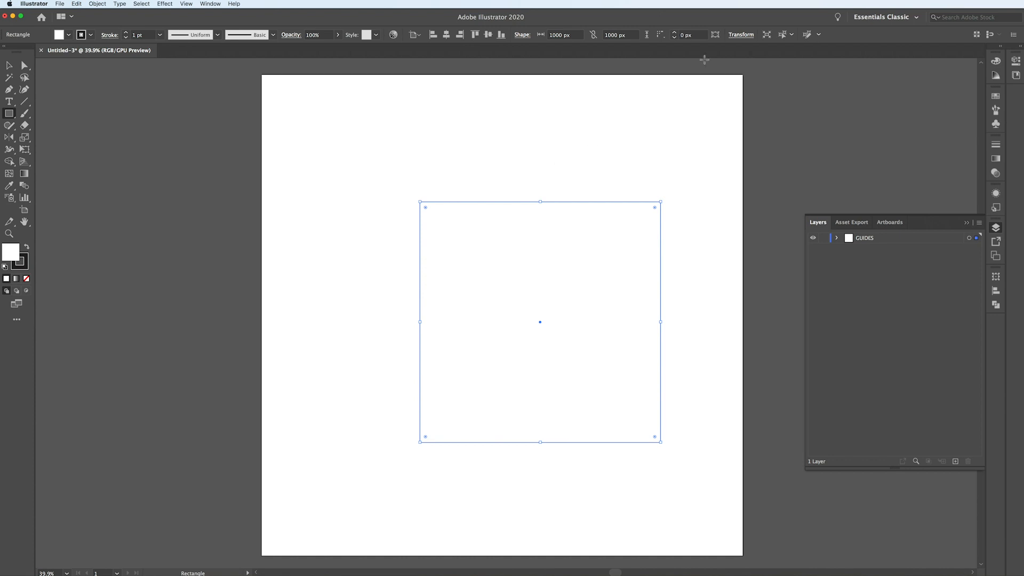
Center the square on the artboard by setting its position to X 1000 px and Y 1000 px
click(740, 34)
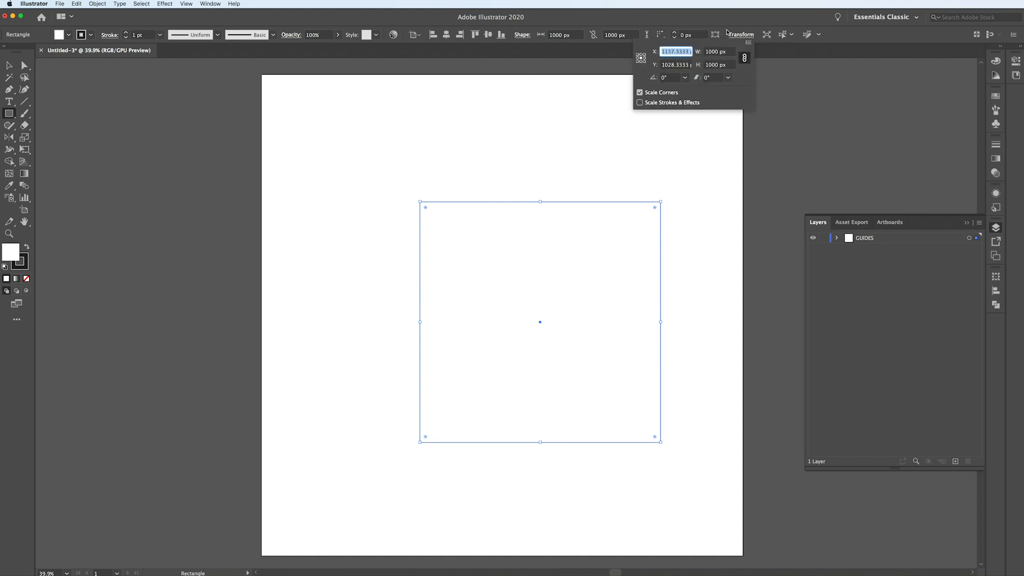
text(1000)
key(Tab)
text(1)
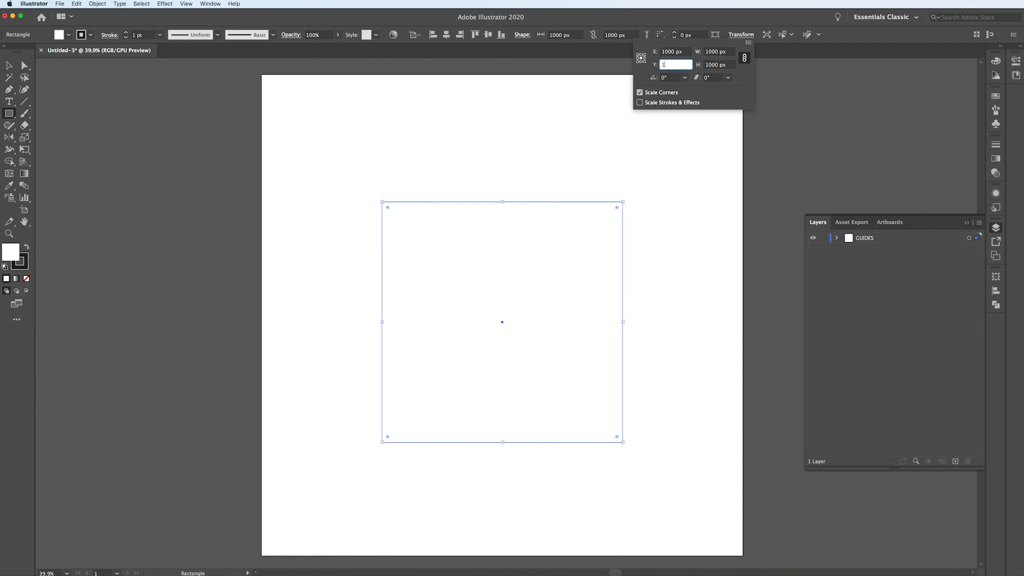
text(000)
key(Return)
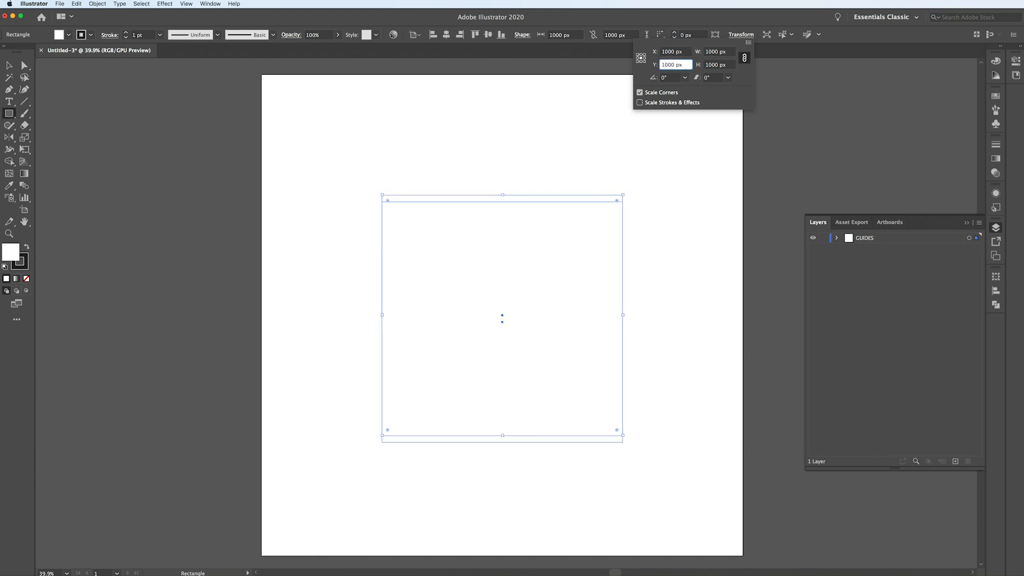
Select the centered square, expand the GUIDES layer's contents and convert the square into a guide
key(v)
click(660, 165)
click(589, 257)
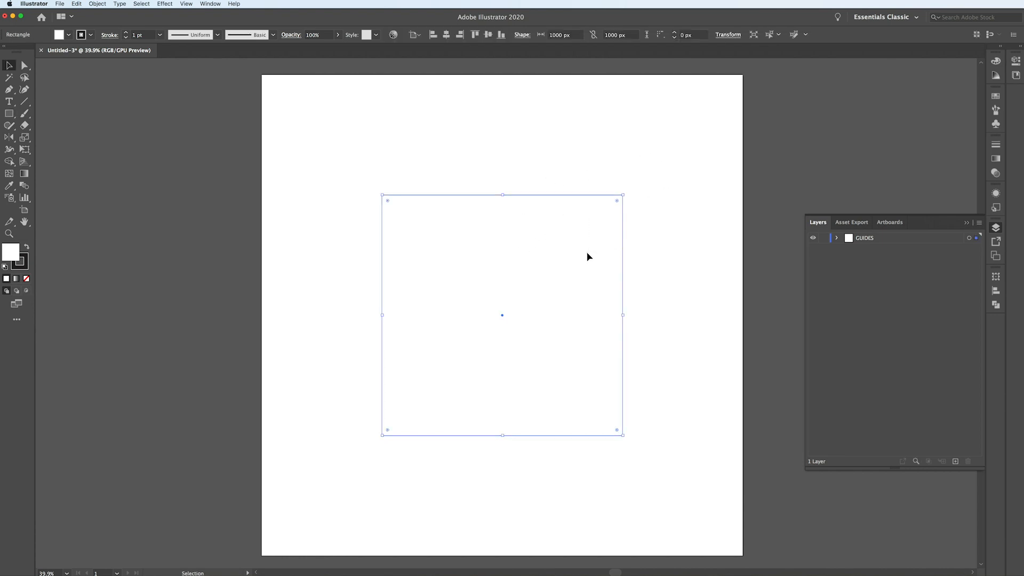
click(837, 238)
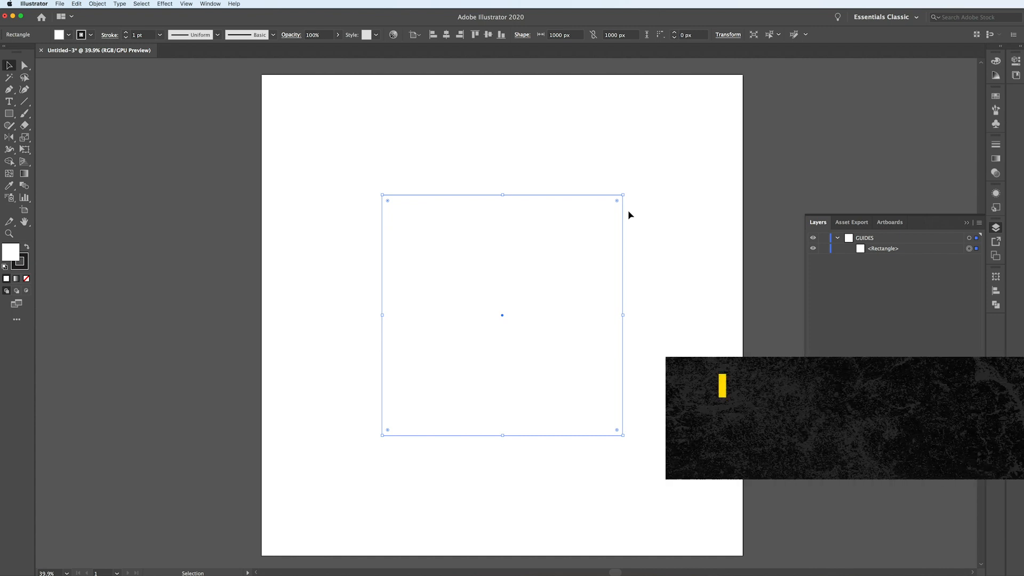
key(super+5)
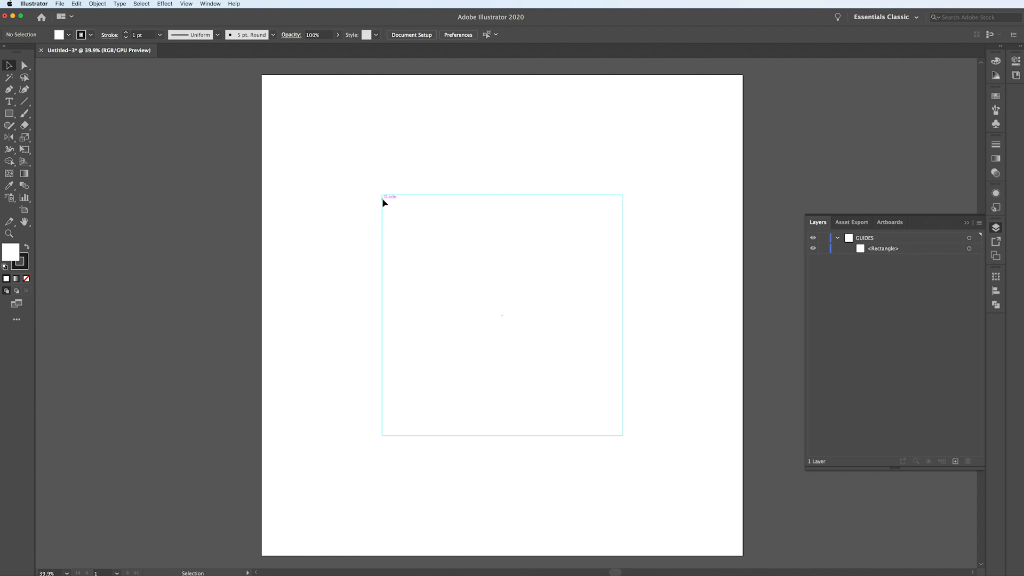
click(187, 3)
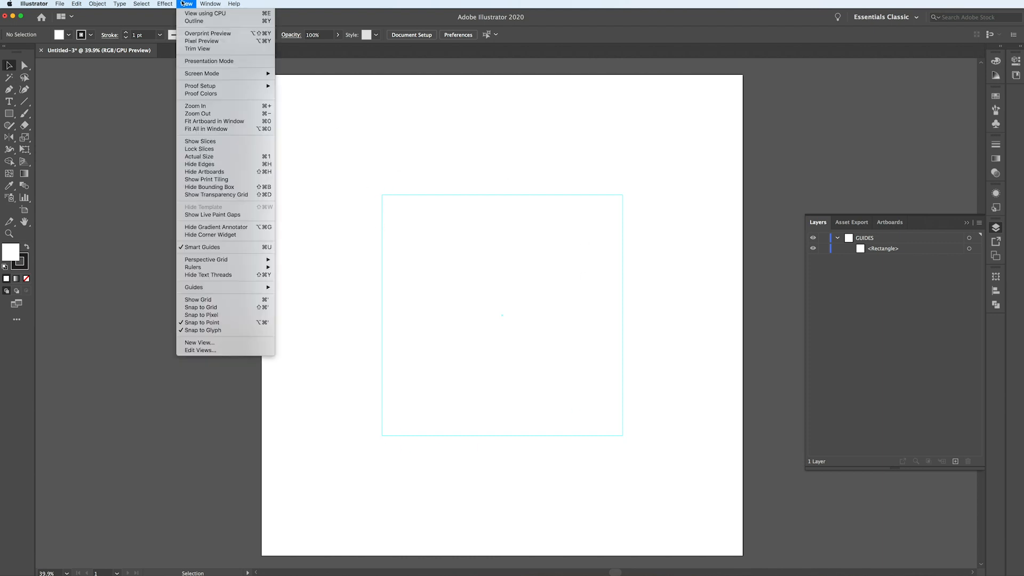
mouse_move(224, 287)
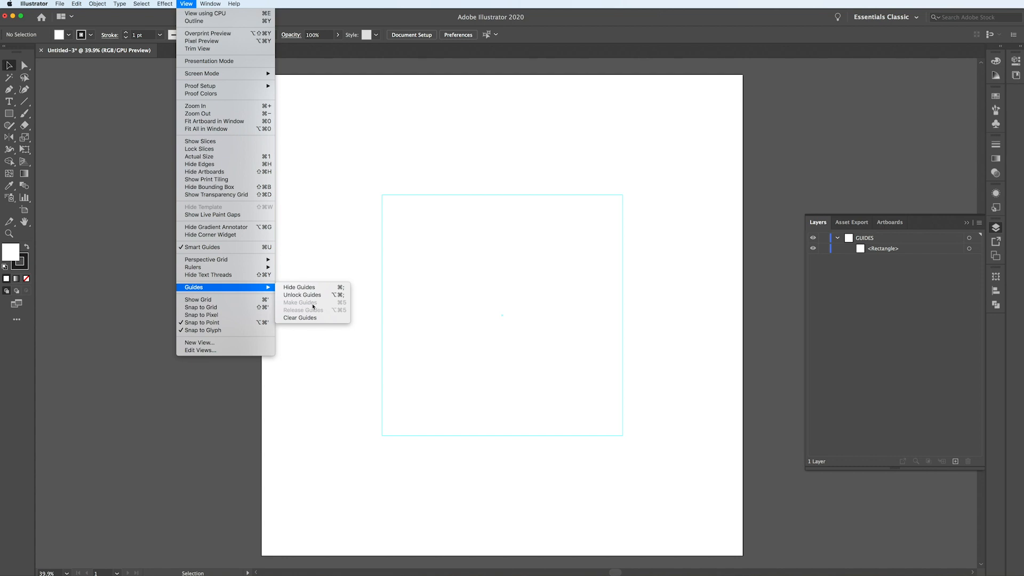
click(276, 46)
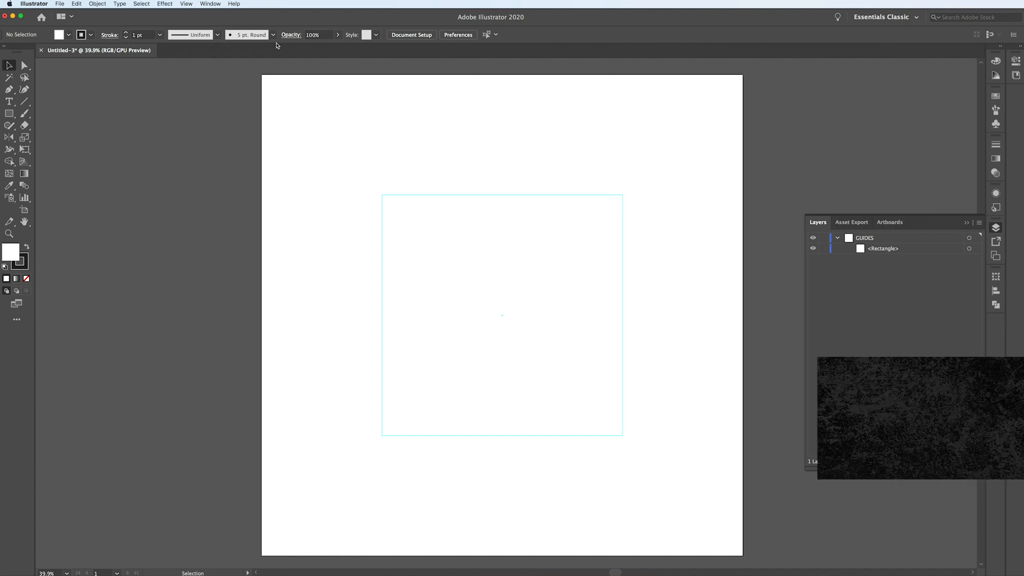
Show the rulers and add a horizontal and a vertical guide crossing at the square's center, X 1000 px and Y 1000 px
key(super+r)
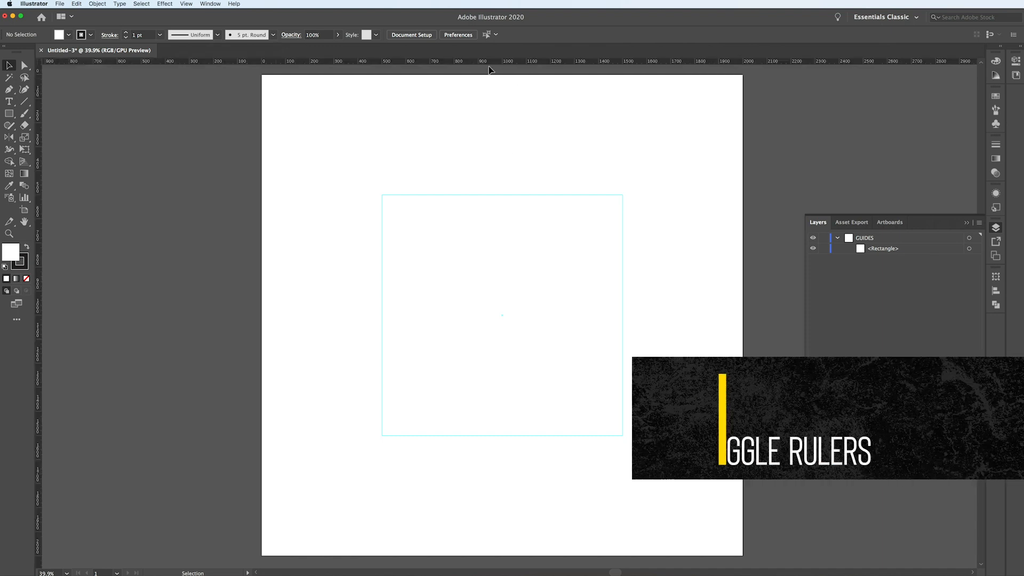
drag(492, 62, 504, 316)
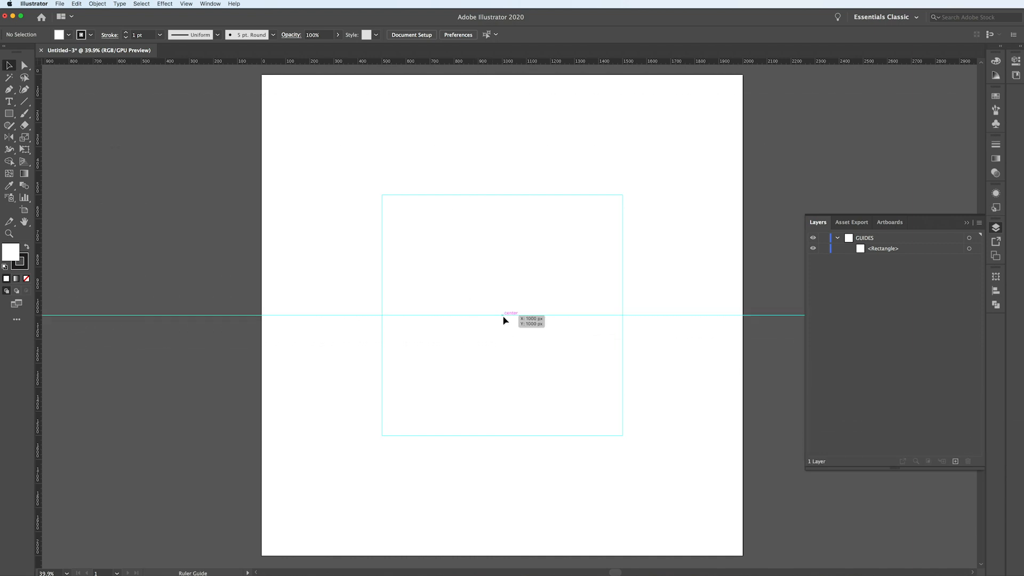
drag(37, 340, 503, 318)
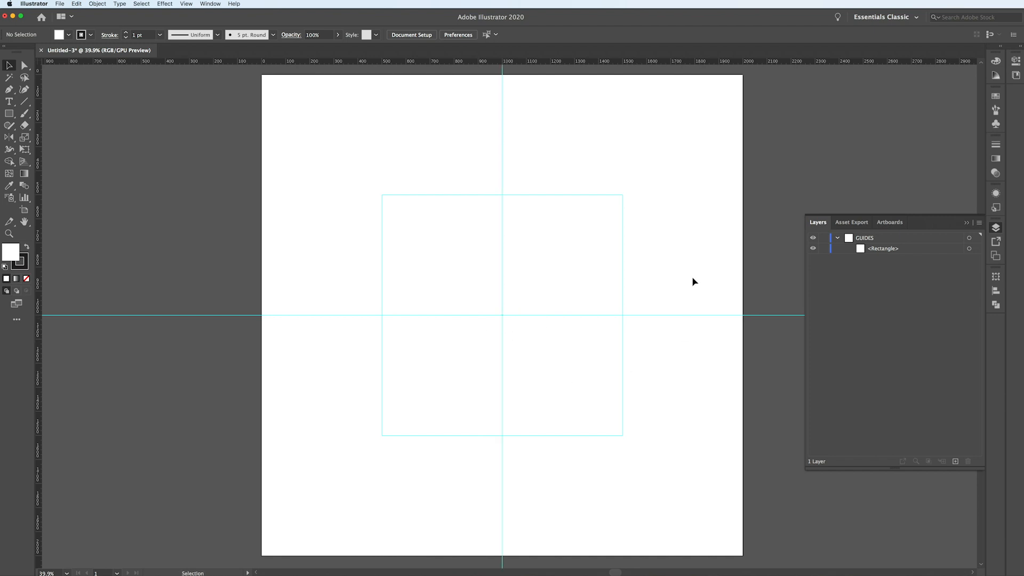
Collapse and lock the GUIDES layer, and add a new layer named TEMPLATE above it
click(837, 238)
click(824, 239)
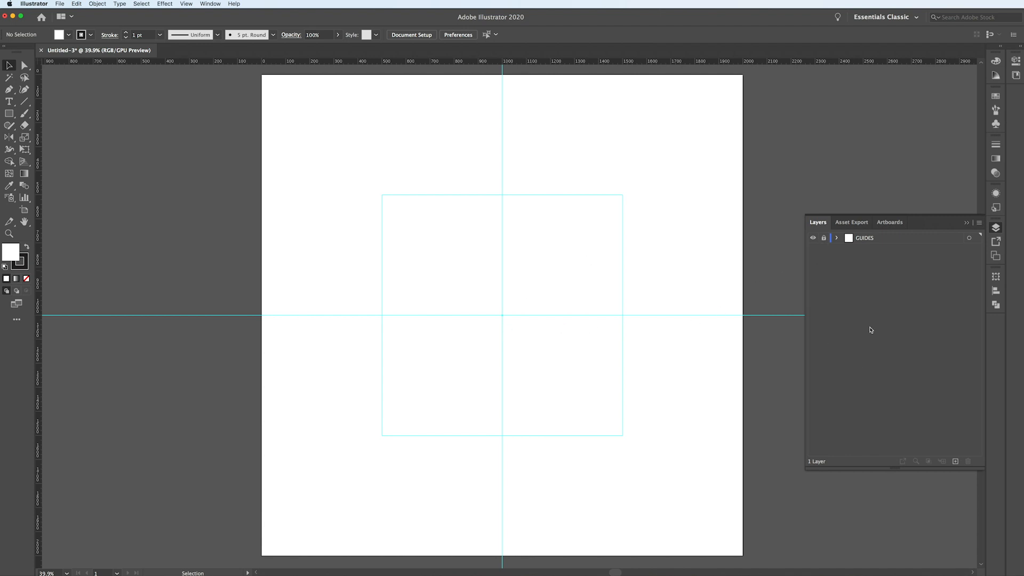
click(955, 462)
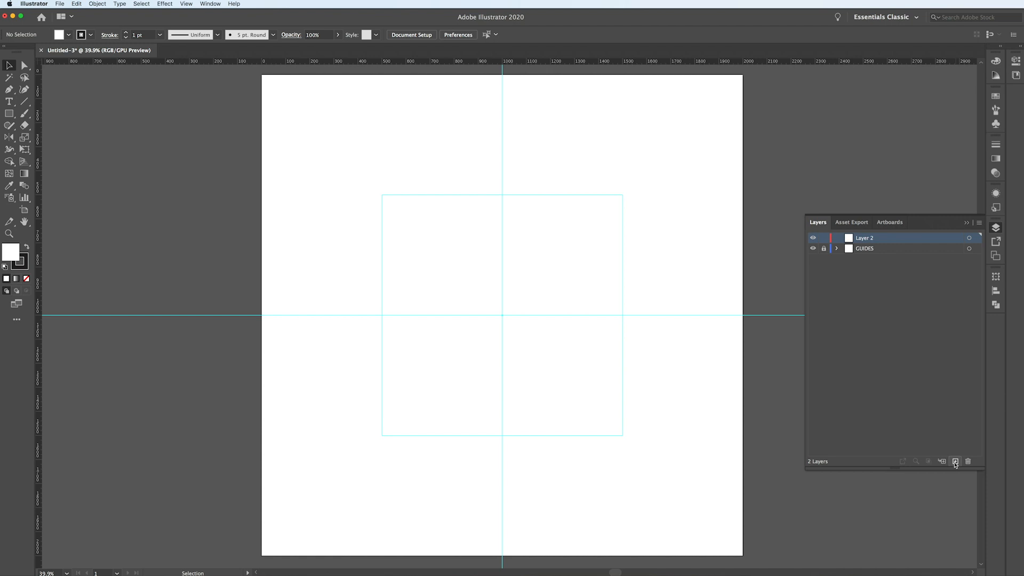
double_click(865, 240)
text(TEMPLATE)
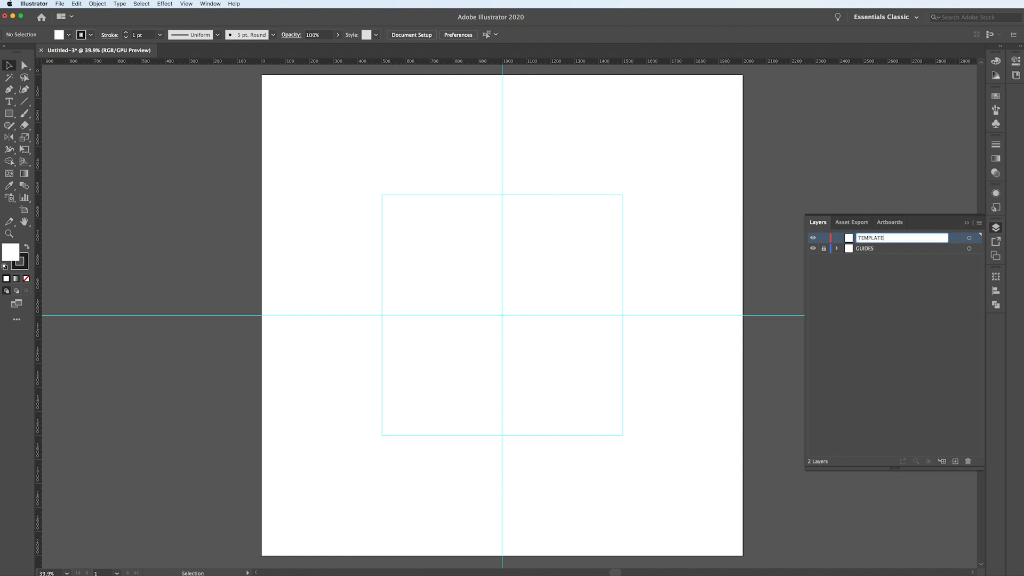
click(894, 315)
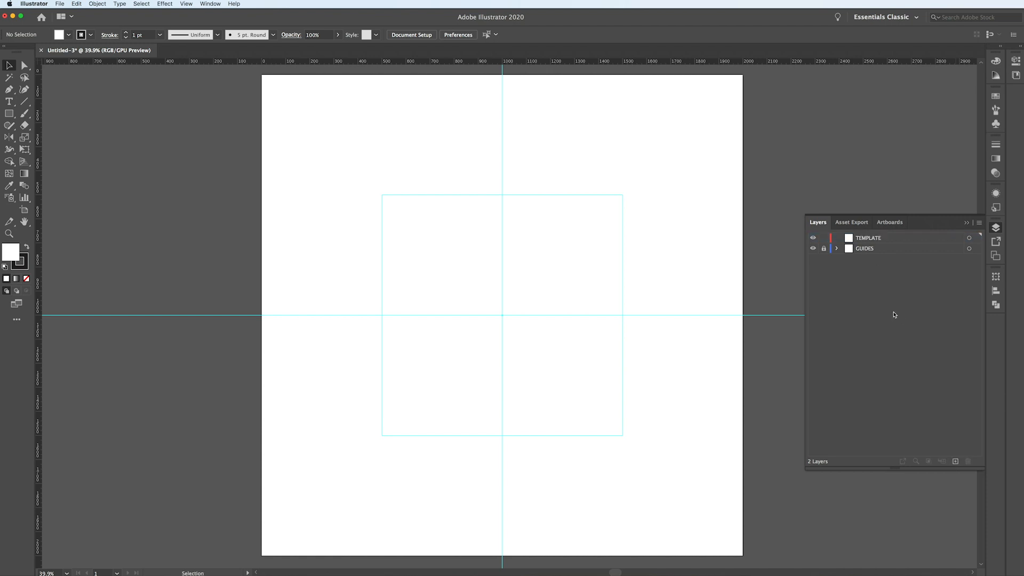
Place IMG_4624.JPG from the REFERENCE_IMAGE folder as a linked image on the TEMPLATE layer, about 899 × 1198 px
click(868, 240)
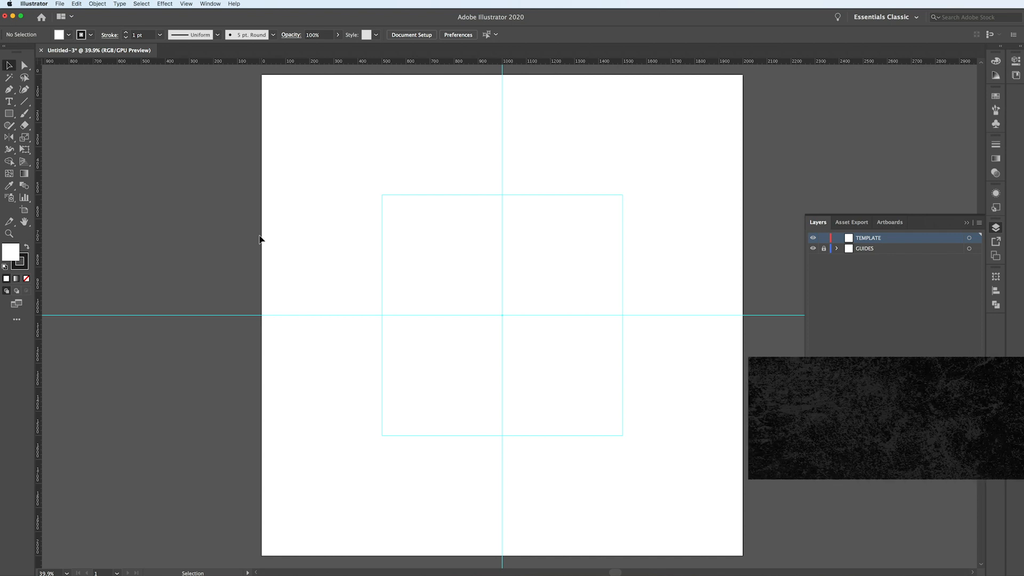
key(super+shift+p)
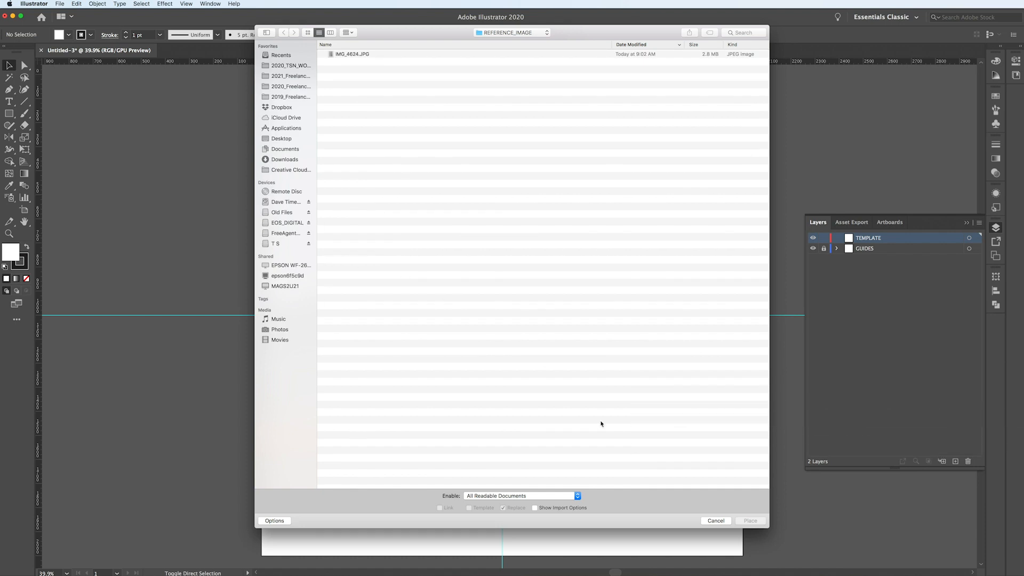
click(715, 521)
click(60, 4)
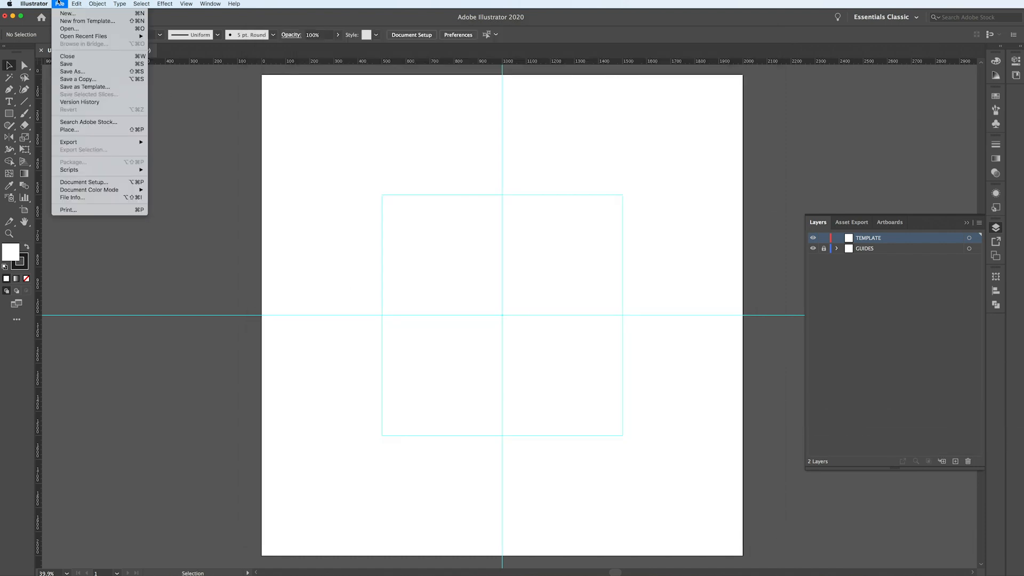
click(69, 130)
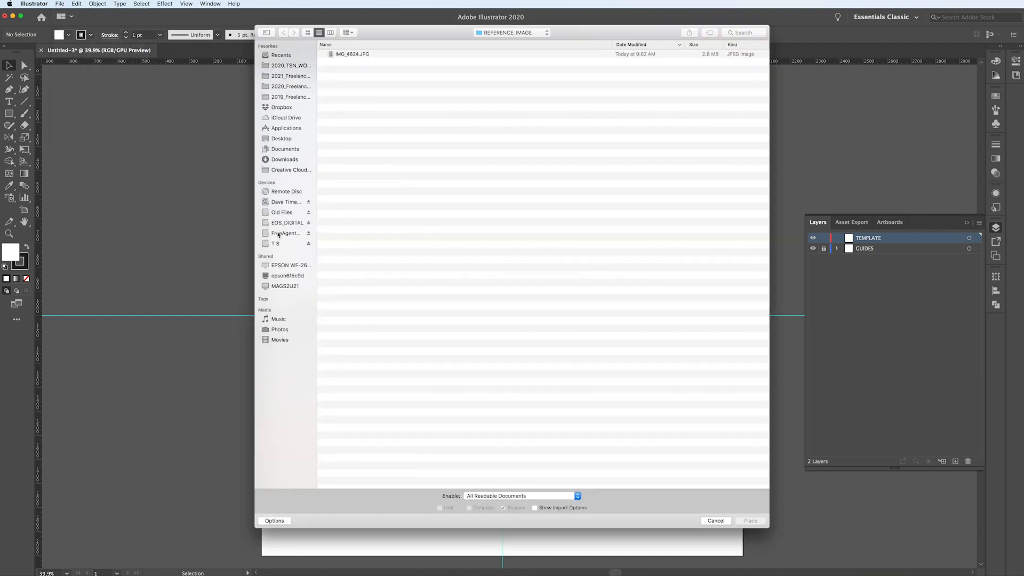
click(354, 55)
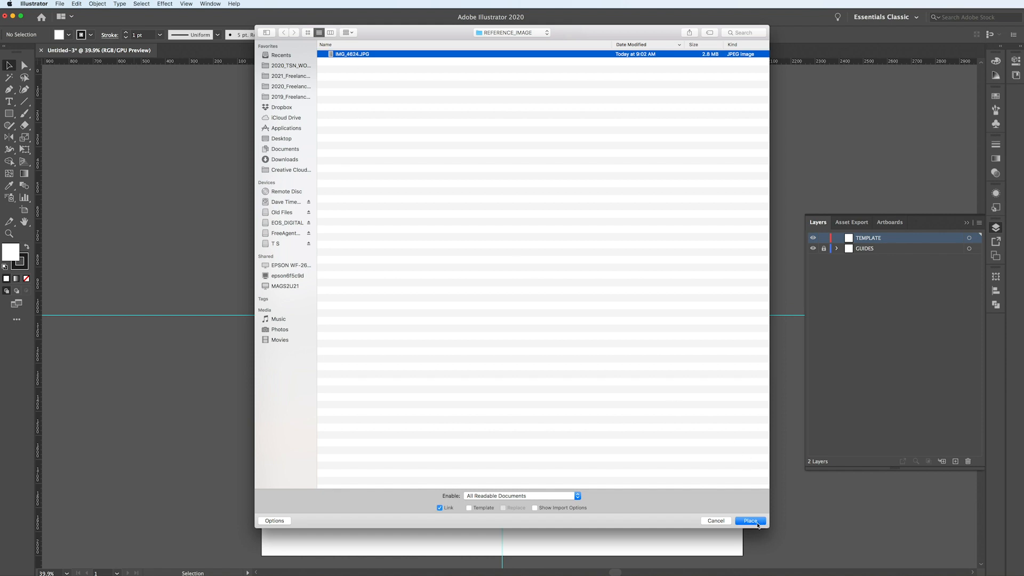
click(756, 523)
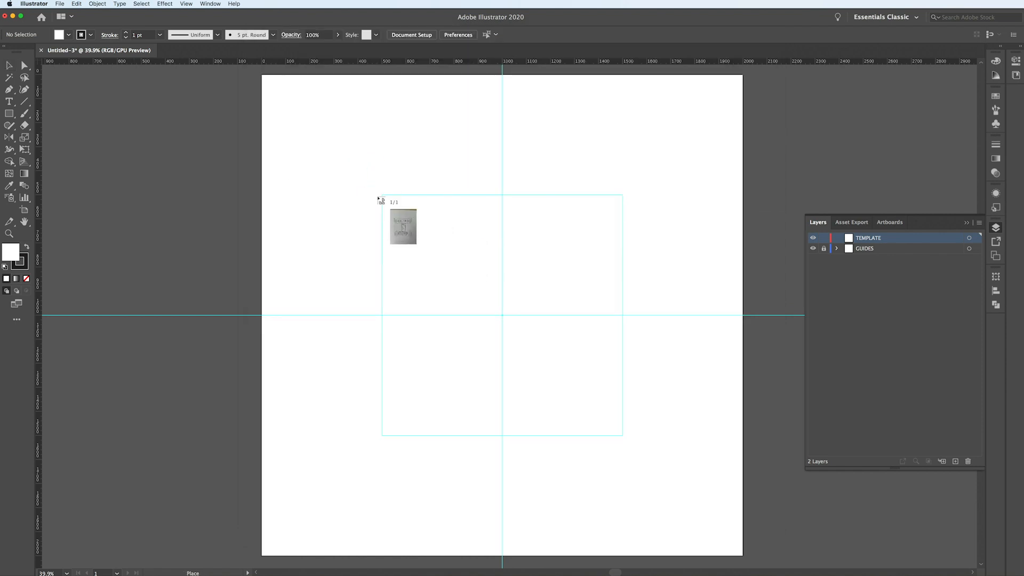
drag(323, 119, 631, 410)
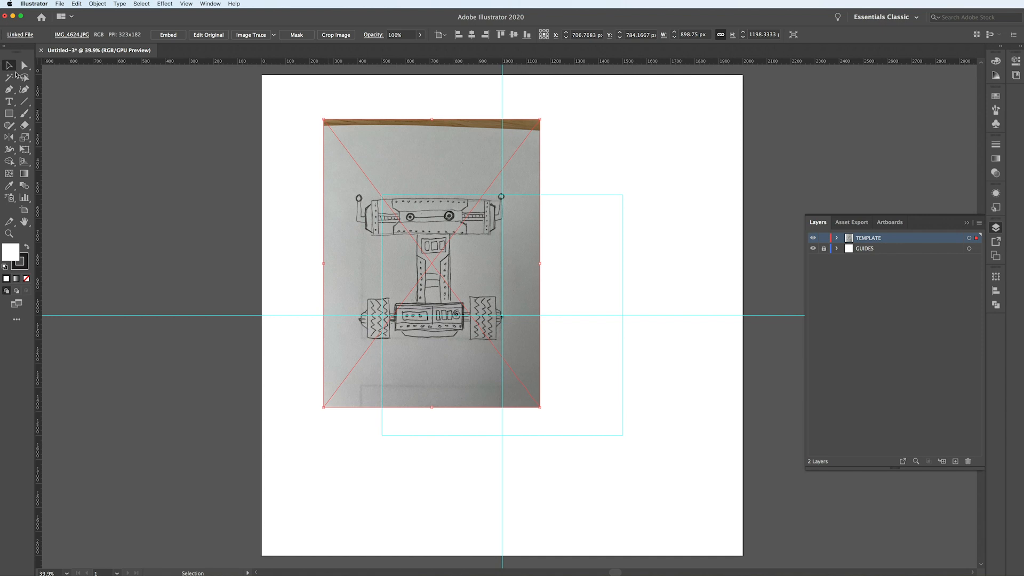
Move and proportionally enlarge the placed sketch to about 1552 × 1962 px so the robot drawing spans the square guide
scroll(280, 140, down, 4)
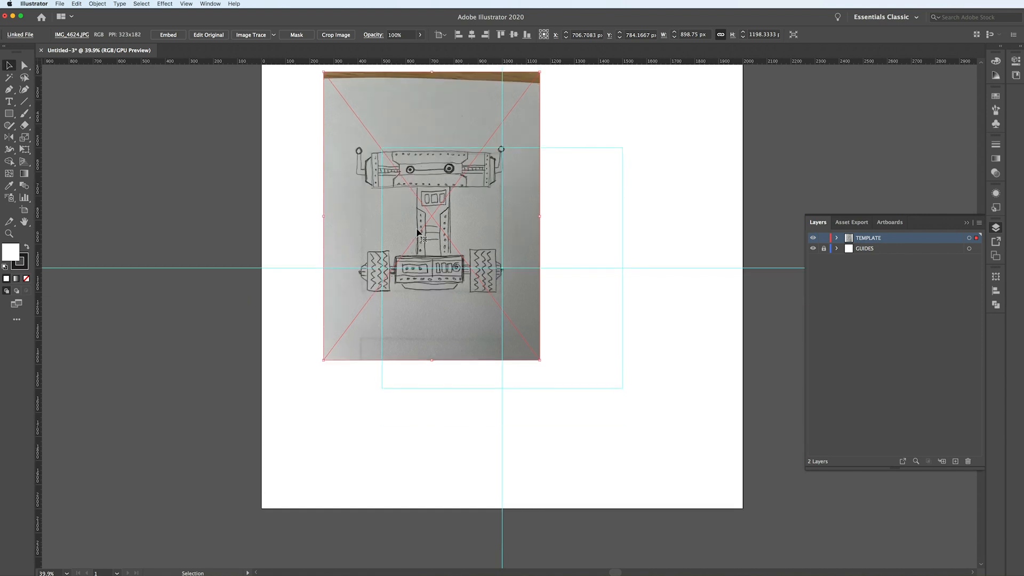
mouse_move(442, 205)
mouse_down()
mouse_move(465, 213)
mouse_move(456, 201)
mouse_up()
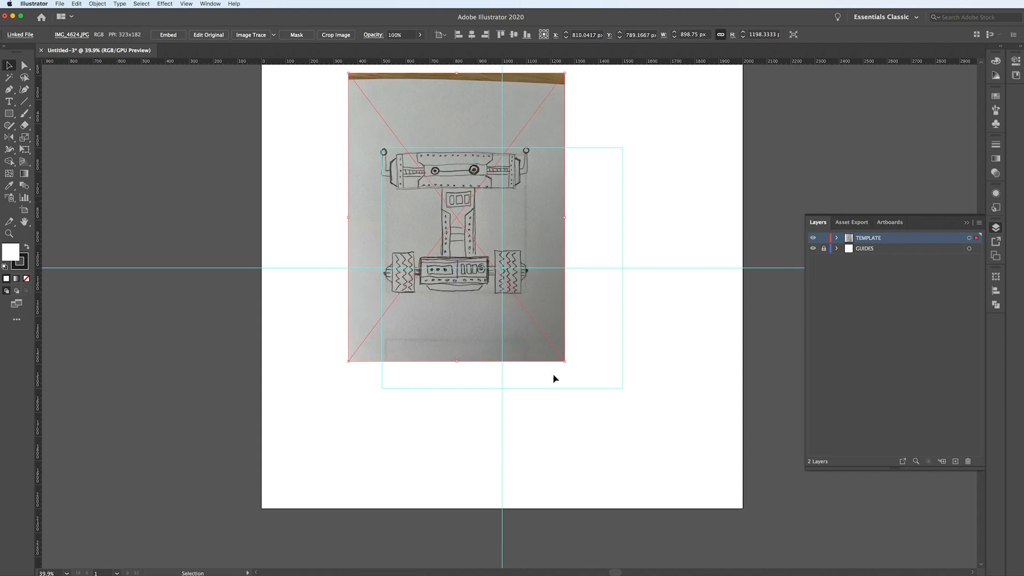
drag(564, 361, 656, 486)
scroll(491, 236, up, 3)
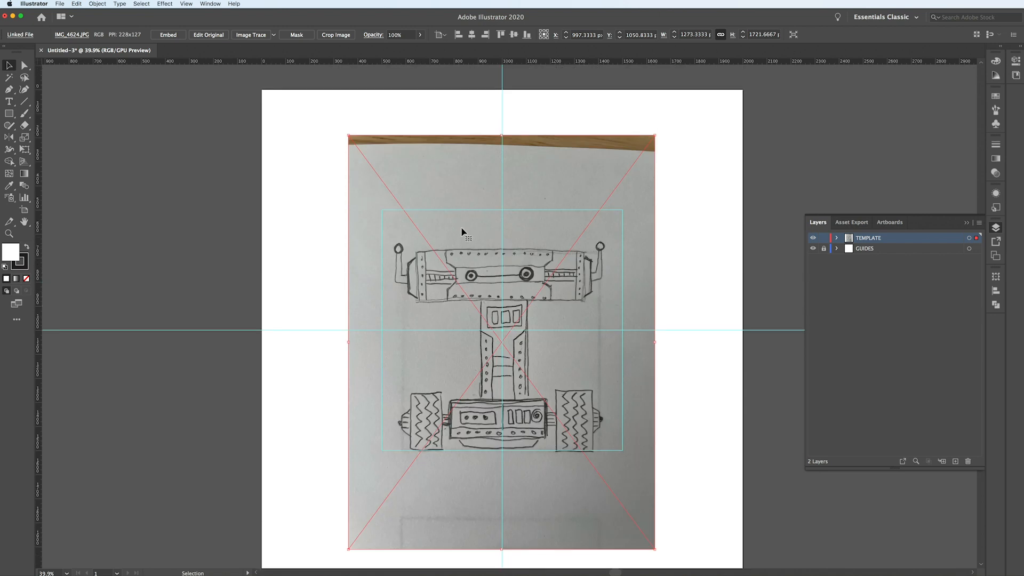
drag(347, 135, 295, 89)
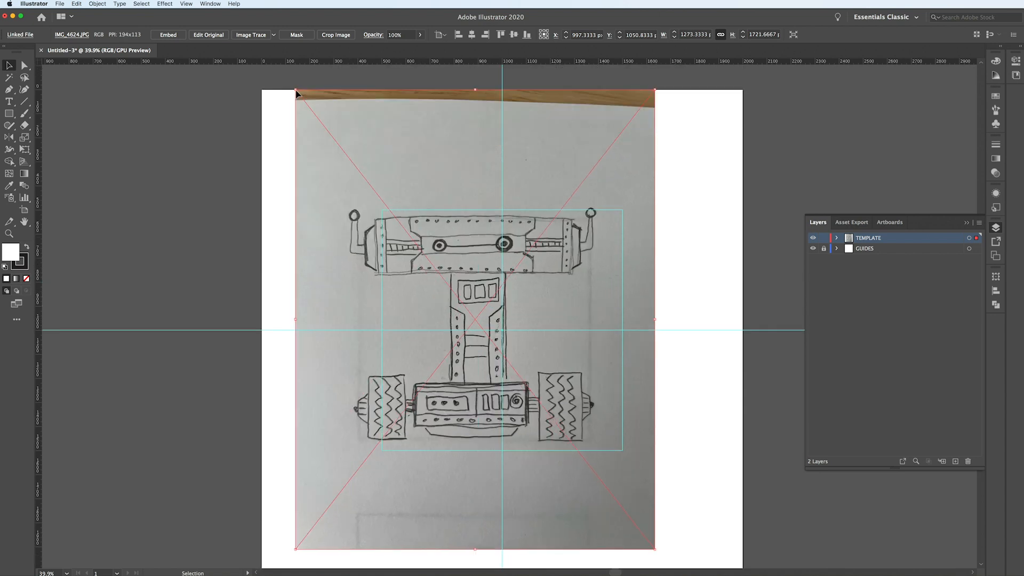
drag(393, 190, 425, 184)
drag(671, 546, 686, 561)
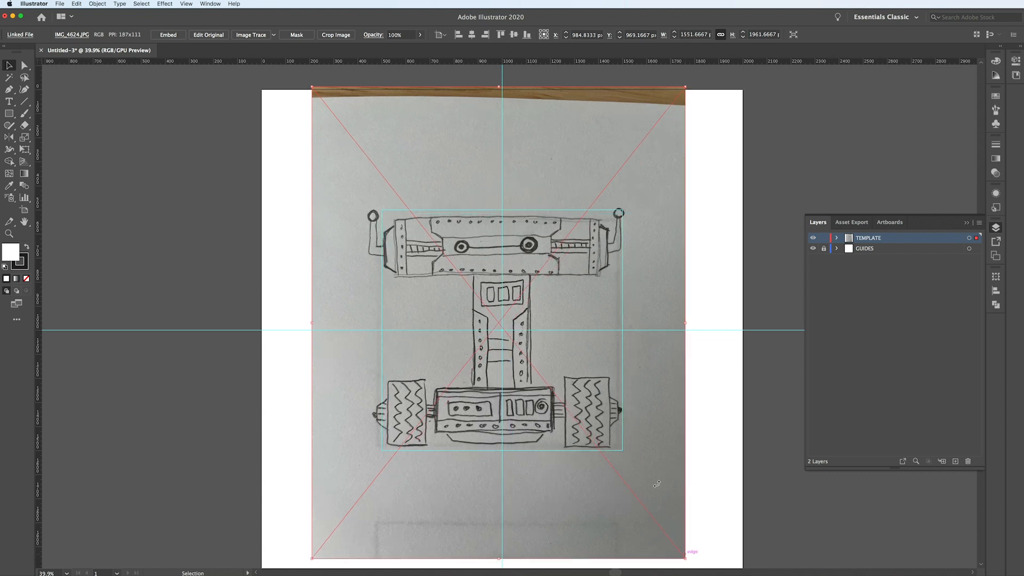
Fine-tune the sketch's position against the square and center guides, at about X 988 px and Y 963 px, and deselect it
drag(462, 247, 492, 256)
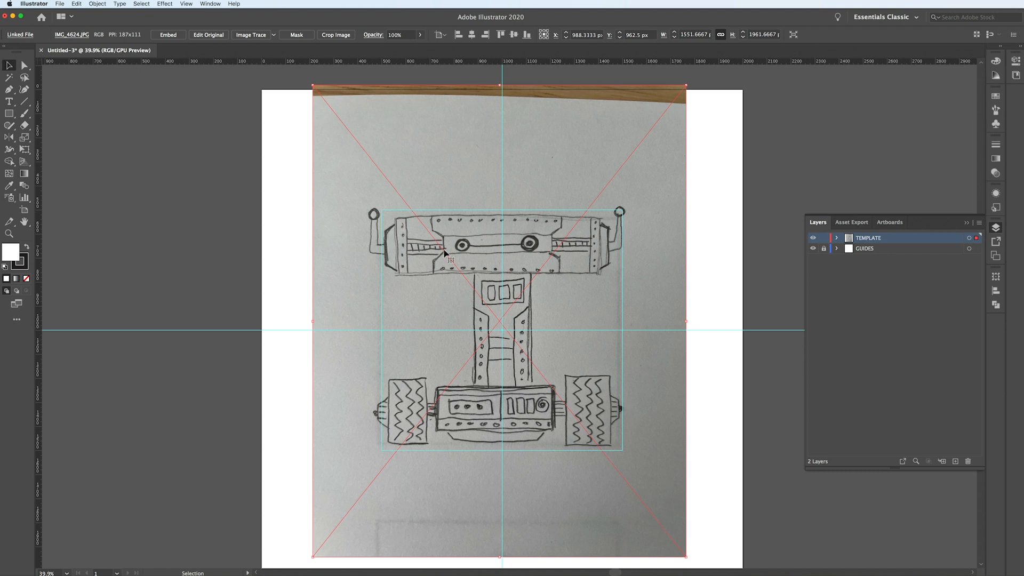
drag(468, 242, 469, 243)
click(705, 236)
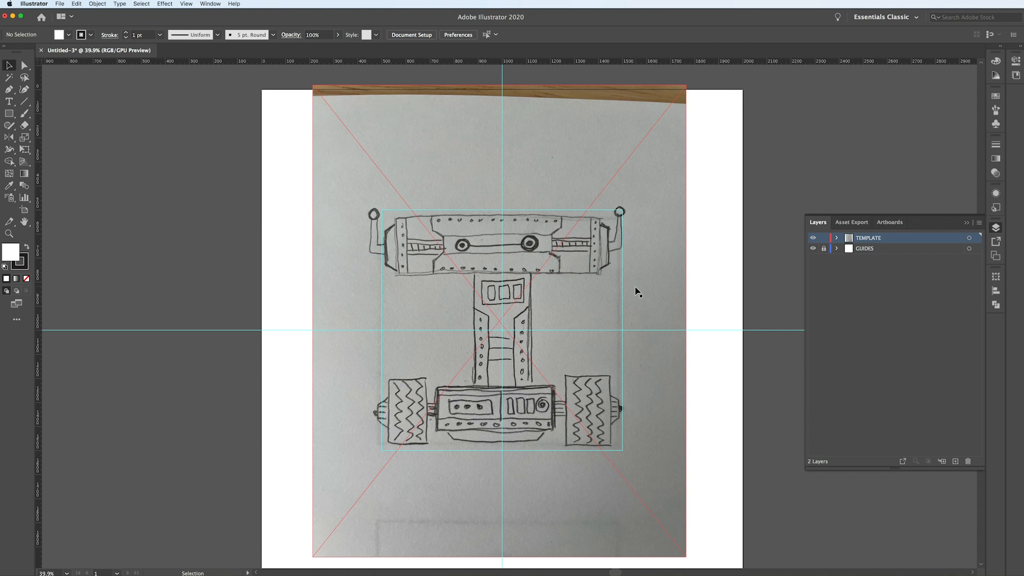
Turn the TEMPLATE layer into a template layer with its images dimmed to 50%
double_click(849, 240)
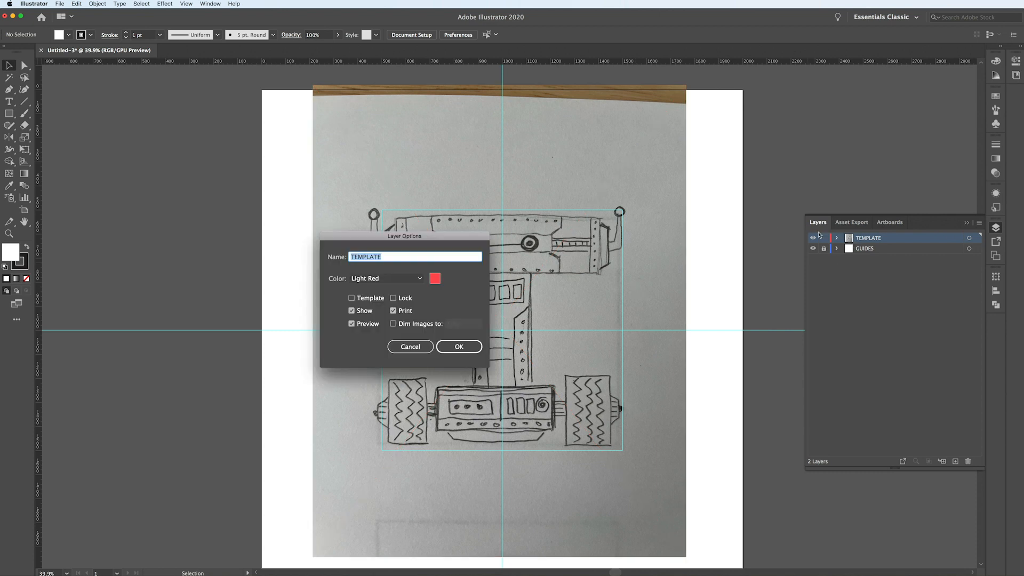
click(351, 298)
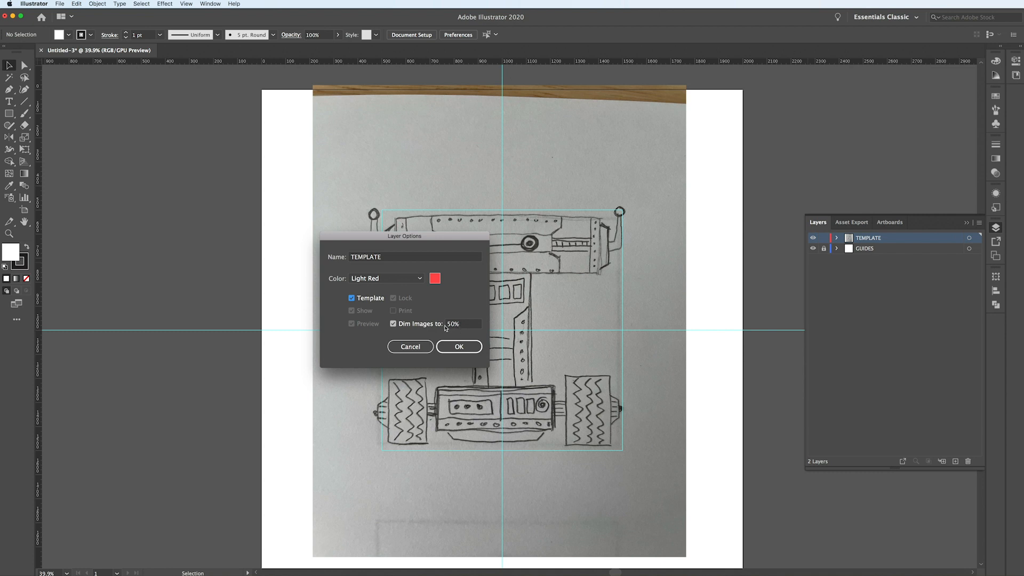
click(459, 348)
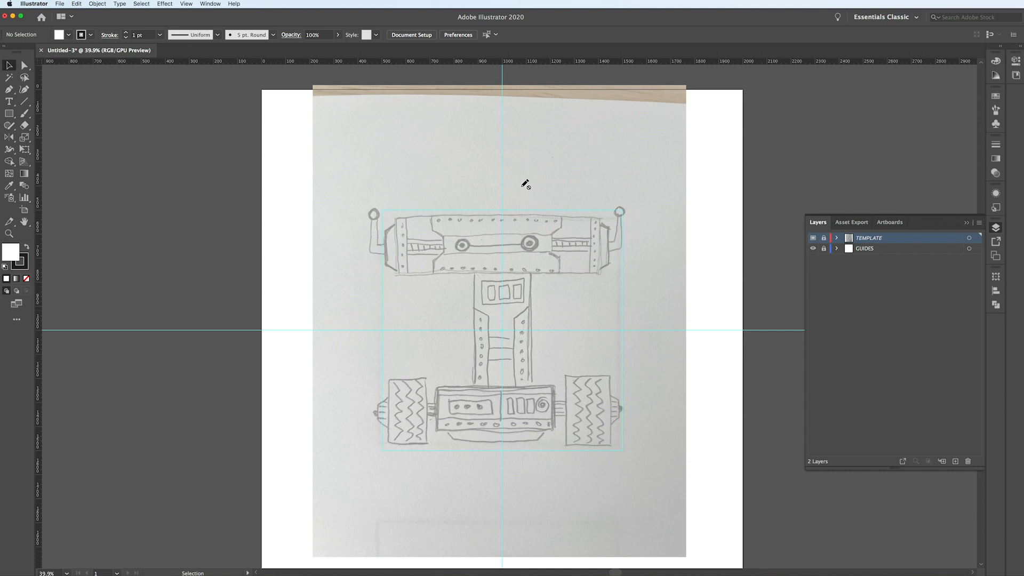
Add a new layer and draw a closed four-sided Pen shape over the robot's eye area as a tracing test
click(955, 461)
key(p)
click(474, 229)
click(474, 263)
click(535, 264)
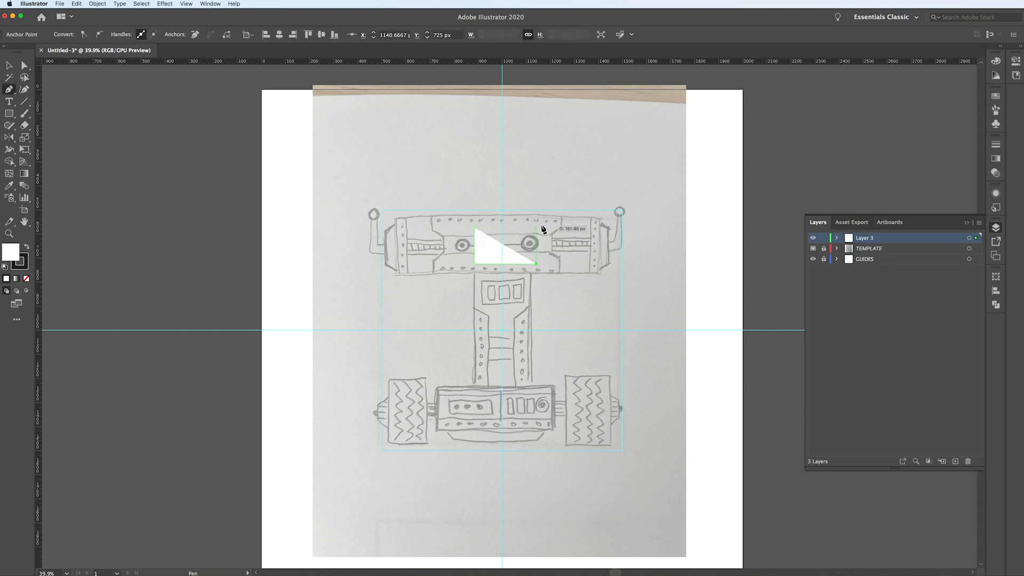
click(536, 224)
click(474, 228)
key(v)
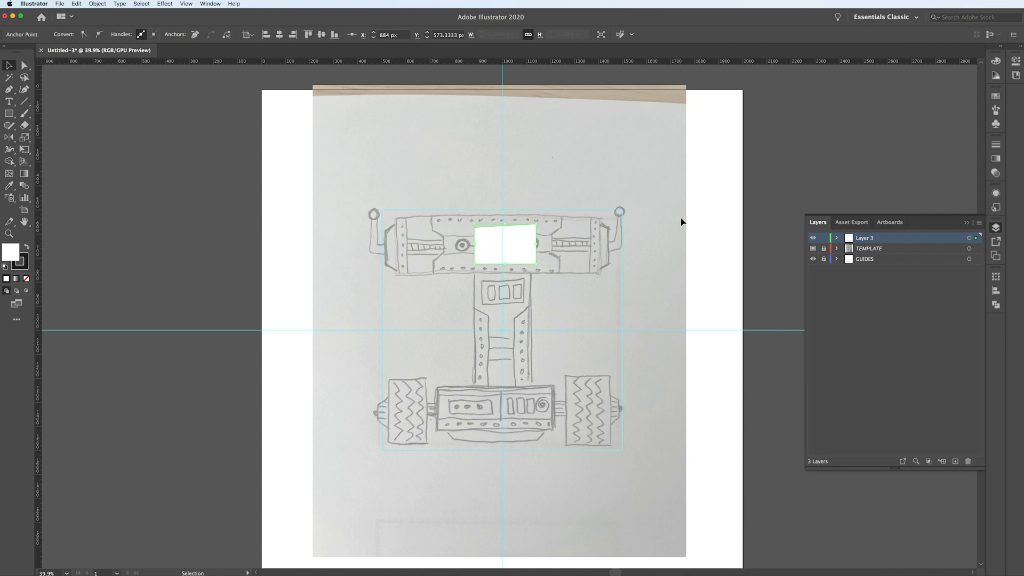
click(681, 222)
Switch to Outline view and try moving one upper corner anchor of the test shape inward over the sketch
key(ctrl+y)
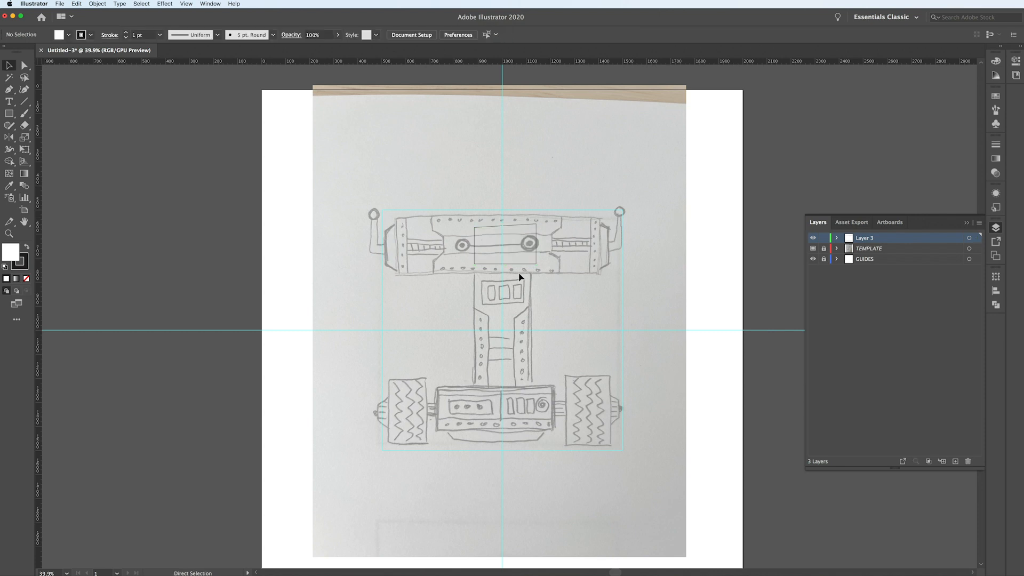
scroll(510, 233, up, 2)
scroll(510, 233, up, 3)
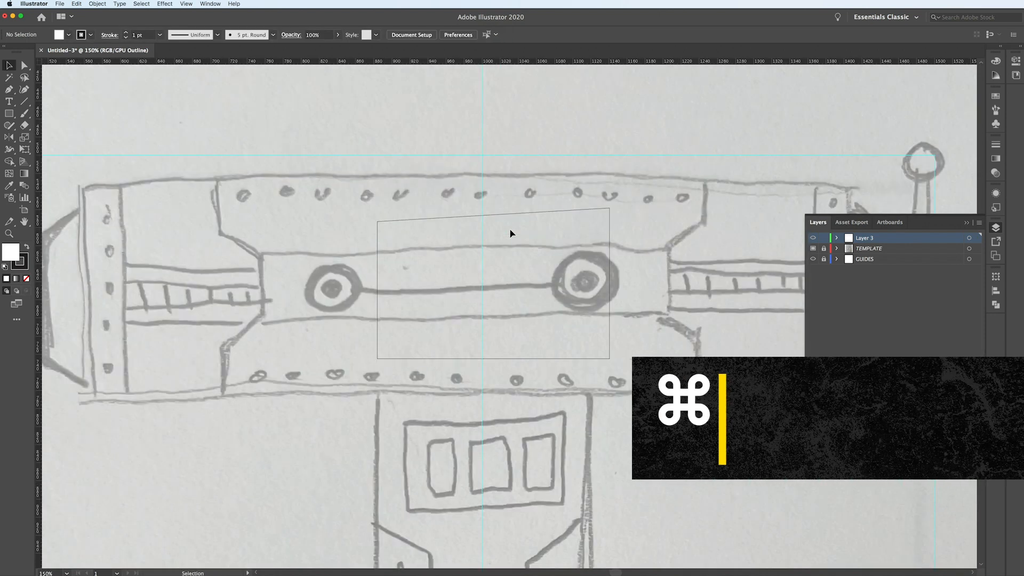
key(a)
drag(609, 208, 520, 249)
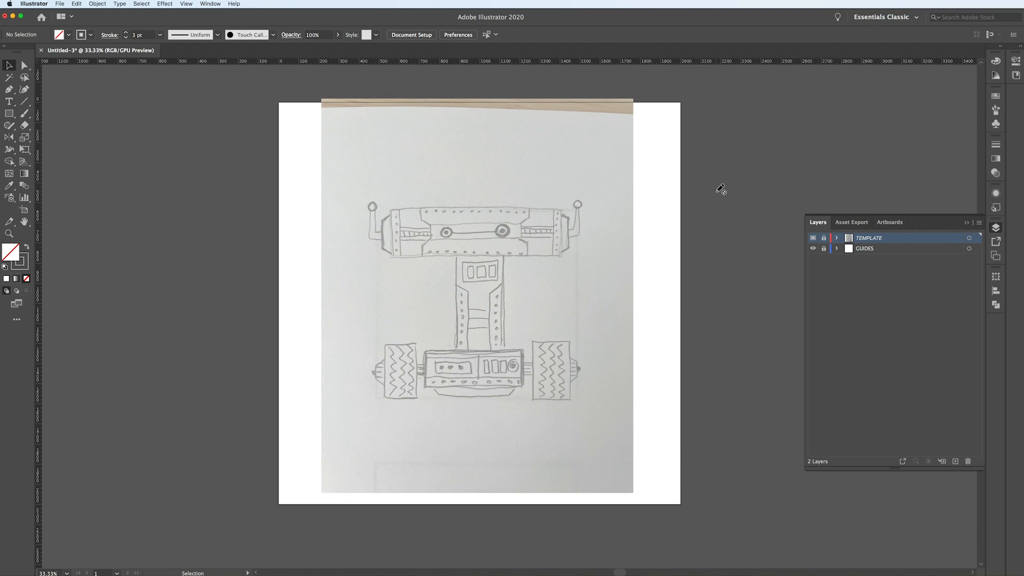
Add a new layer above TEMPLATE, name it LINEWORK, and make it the active layer
click(955, 462)
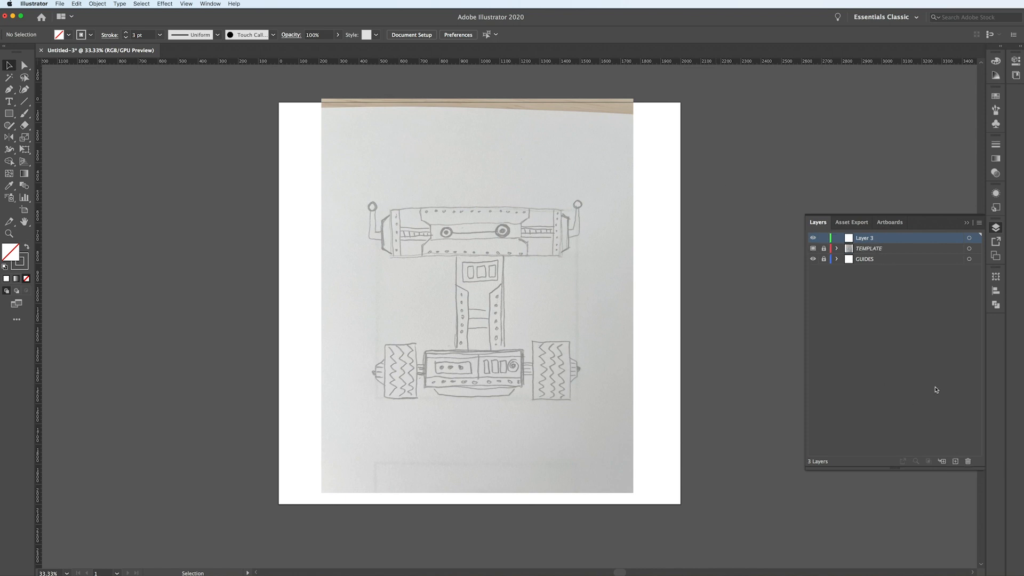
double_click(865, 239)
text(LINEWORK)
click(879, 336)
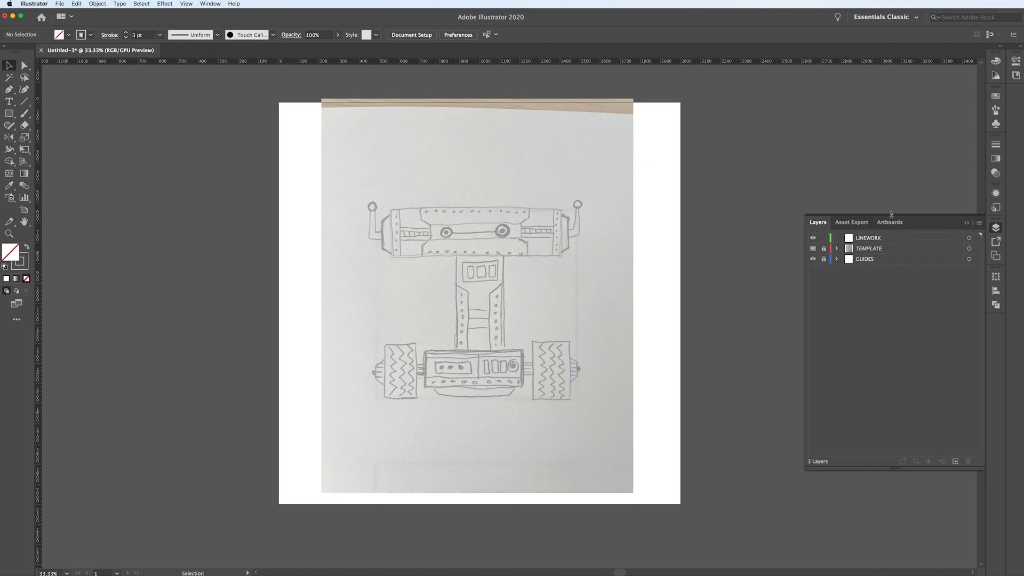
click(869, 239)
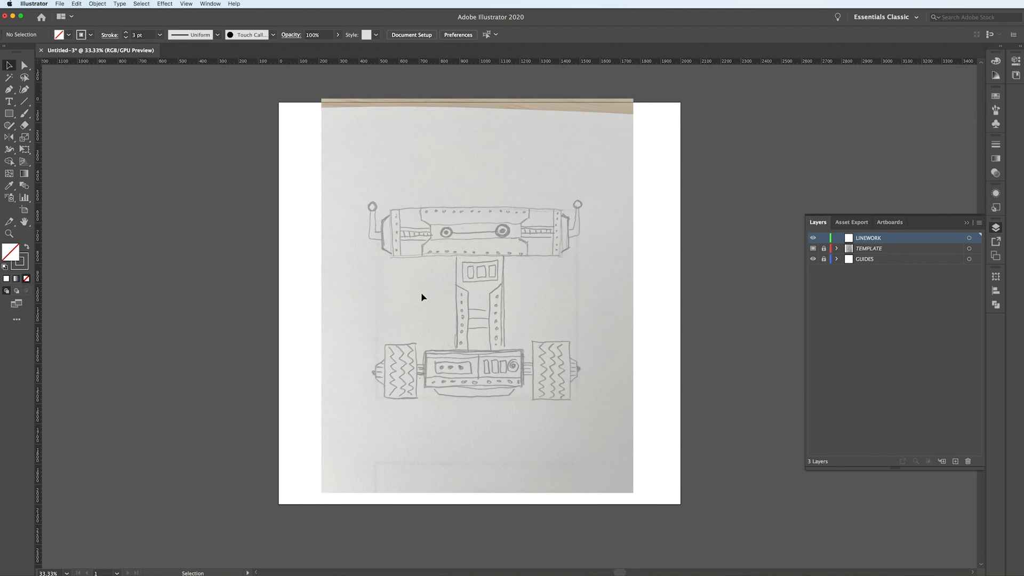
Draw a circle about 12.4 px in diameter over the top rivet of the robot head's left side plate
alt+scroll(426, 368, up, 3)
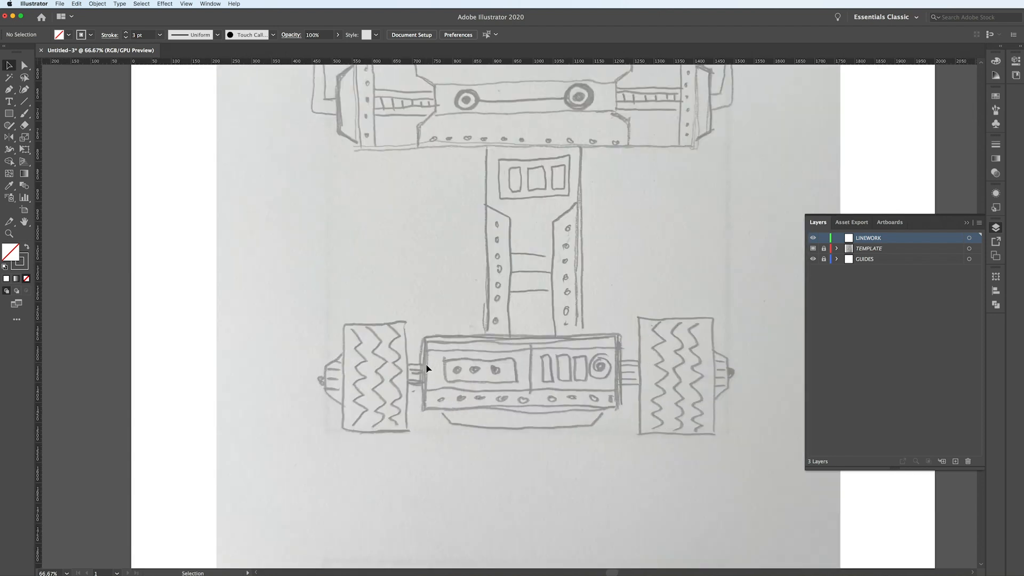
scroll(427, 368, up, 4)
scroll(427, 368, right, 2)
scroll(428, 367, down, 3)
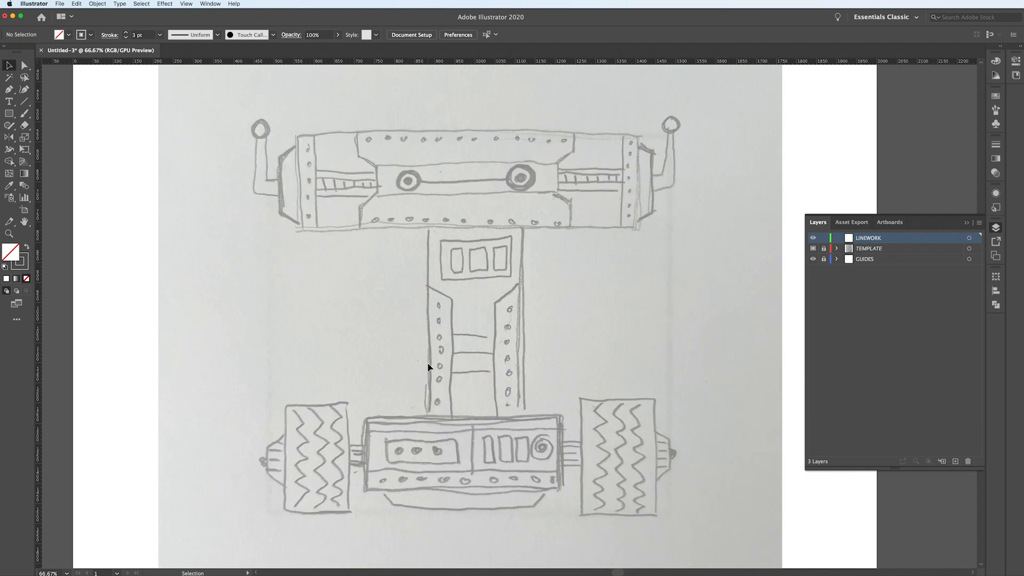
scroll(428, 363, up, 1)
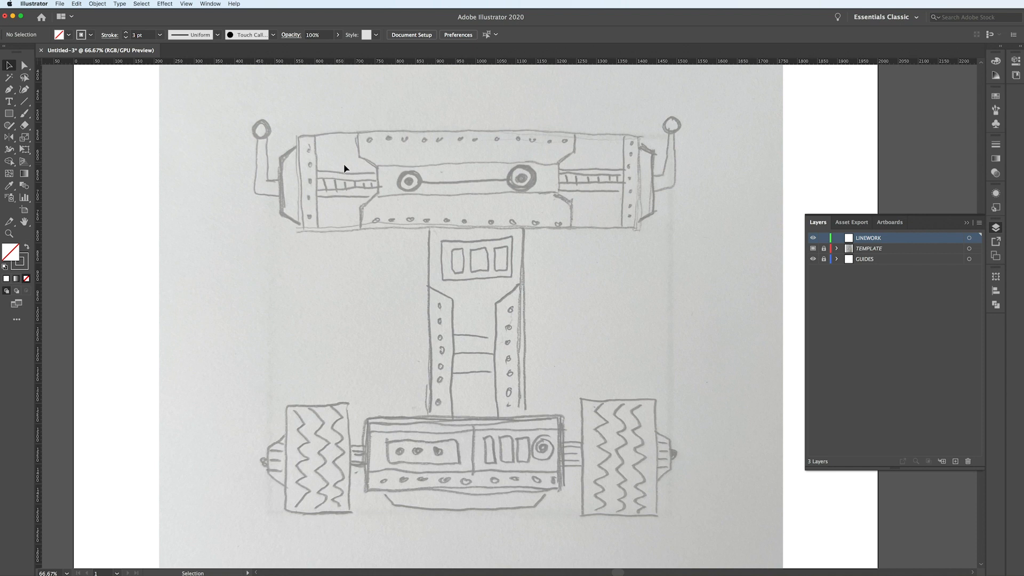
key(l)
scroll(304, 139, up, 3)
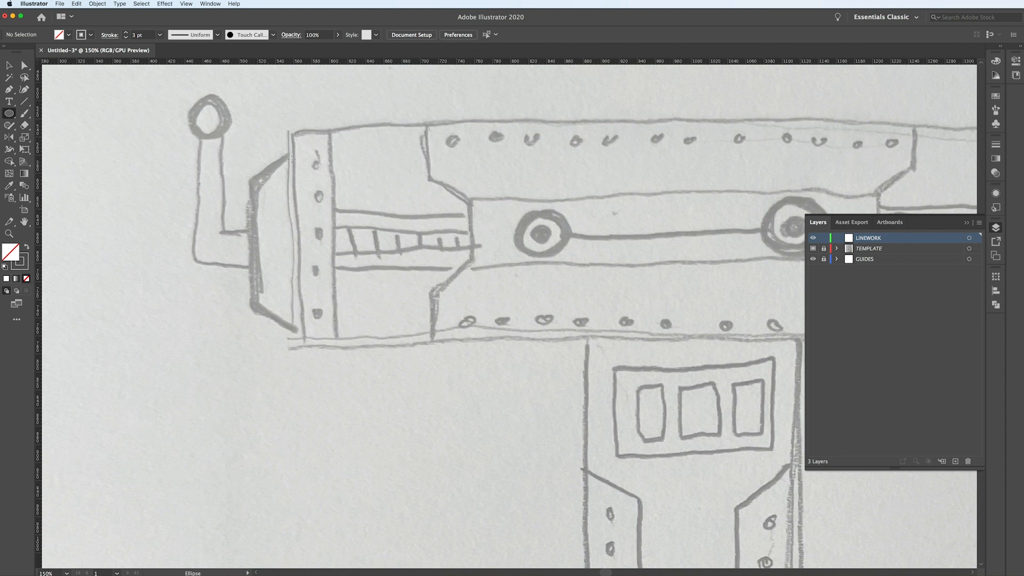
click(9, 114)
drag(311, 153, 320, 159)
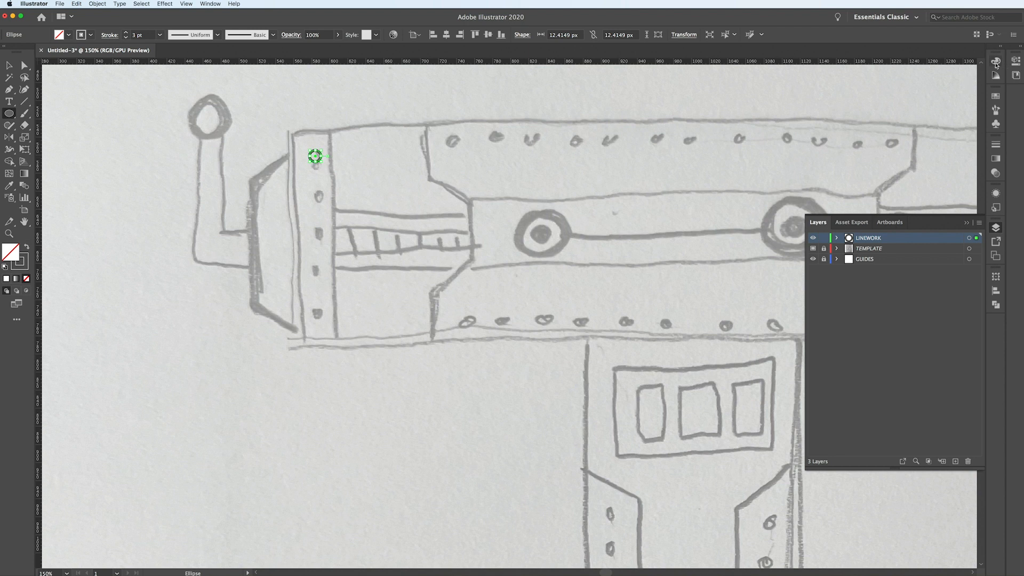
Swap the circle's fill and stroke so the rivet is solid #555555 with no stroke, and deselect it
click(998, 62)
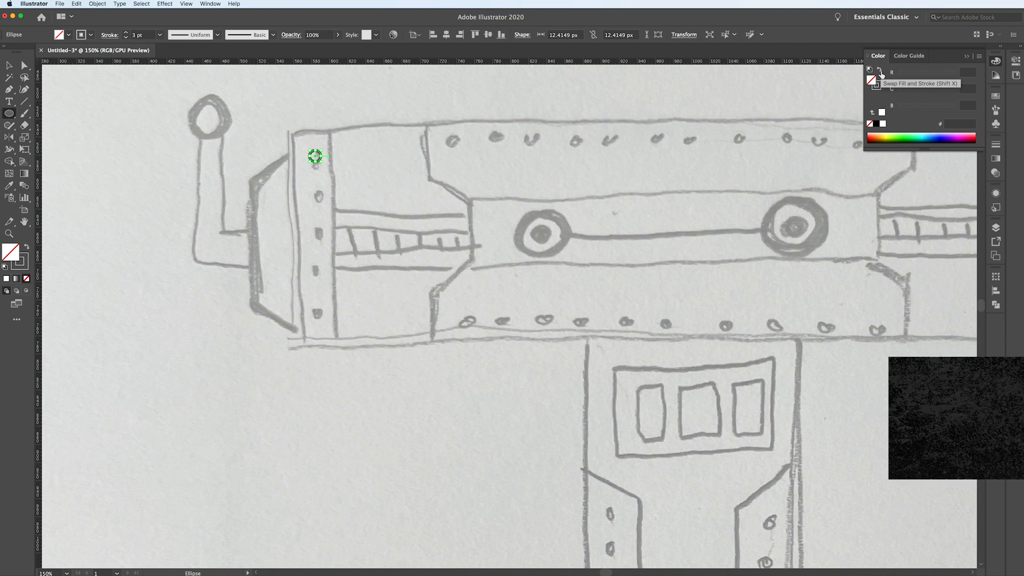
click(880, 71)
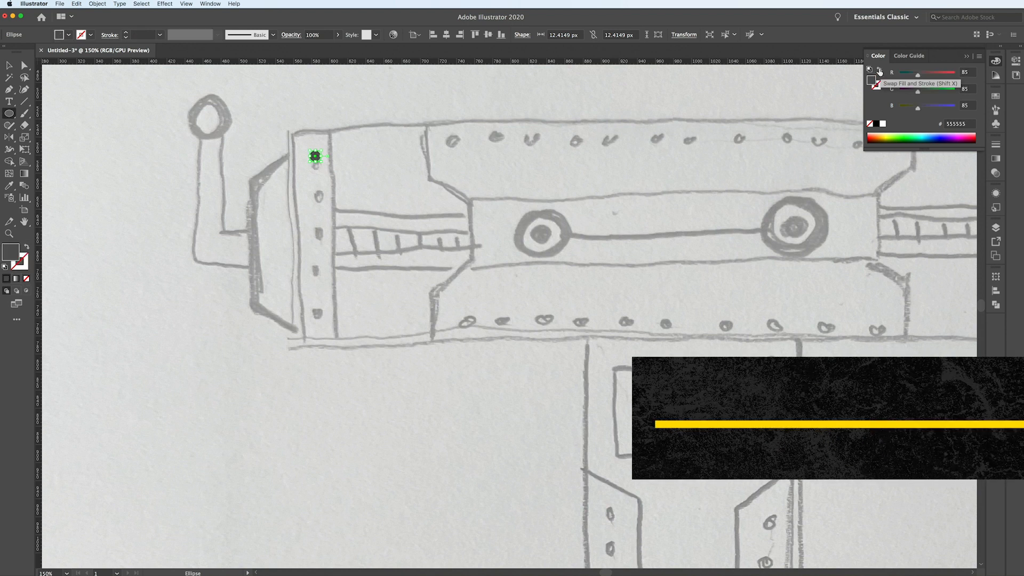
click(9, 65)
click(341, 118)
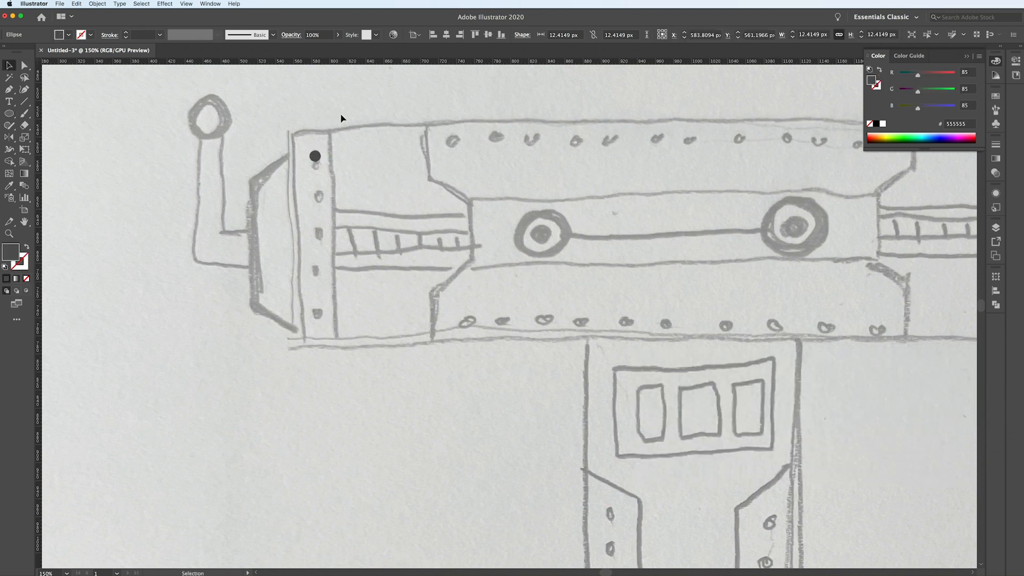
click(315, 156)
click(322, 114)
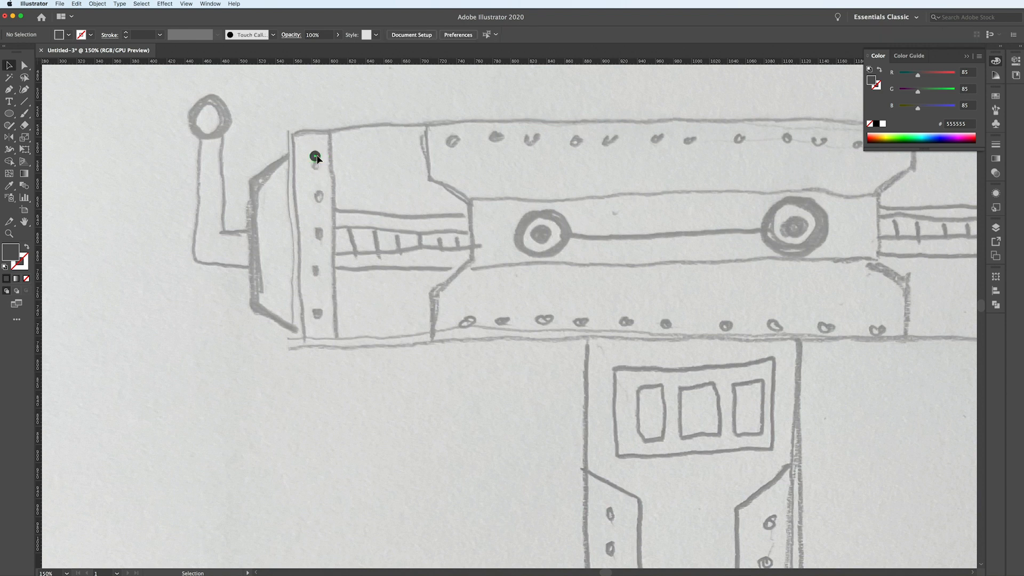
Copy the rivet straight down about 46 px and repeat the copy to make a column of five evenly spaced rivets
drag(316, 157, 321, 202)
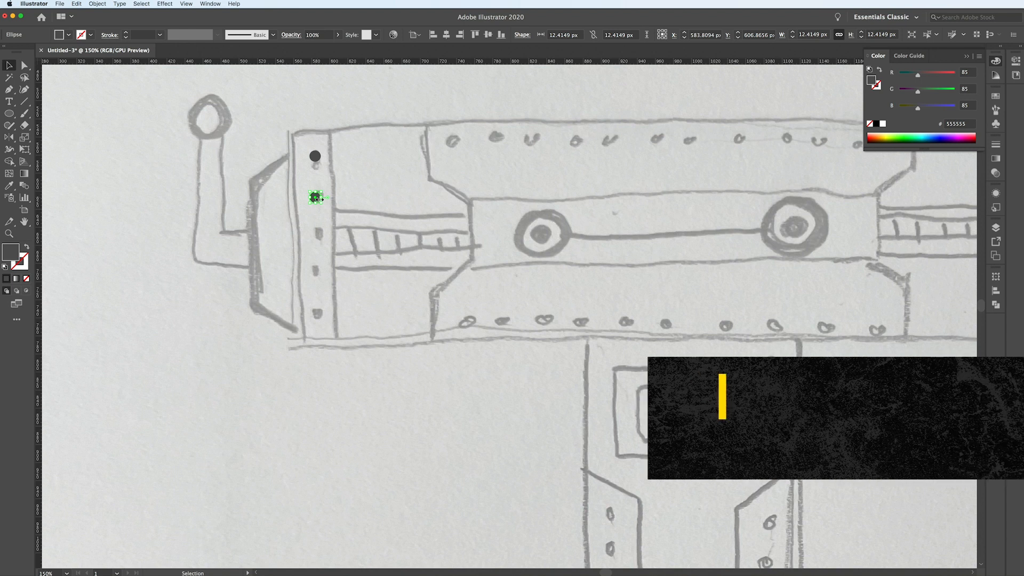
key(super+d)
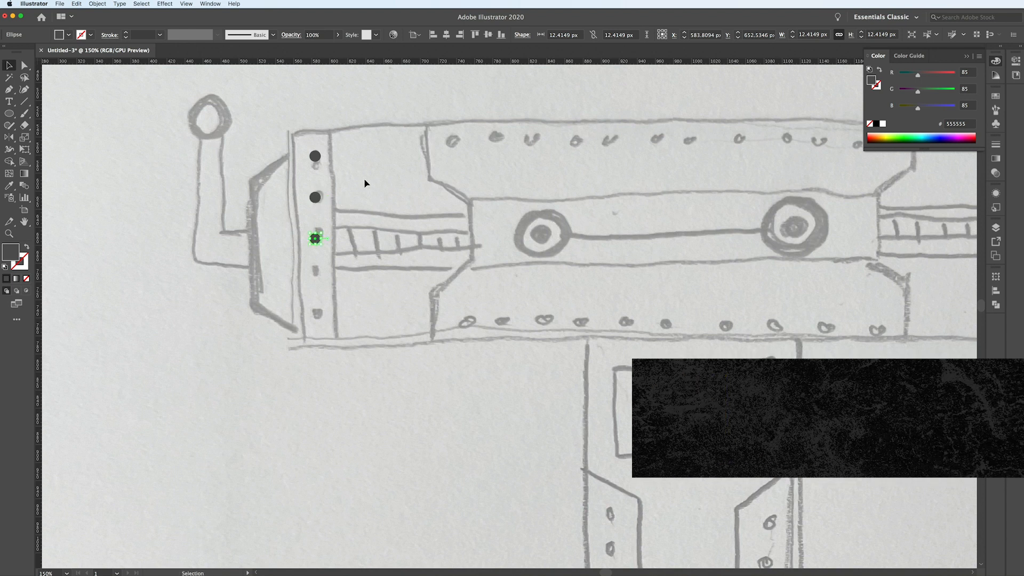
key(a)
key(super+d)
key(super+d)
key(v)
click(378, 146)
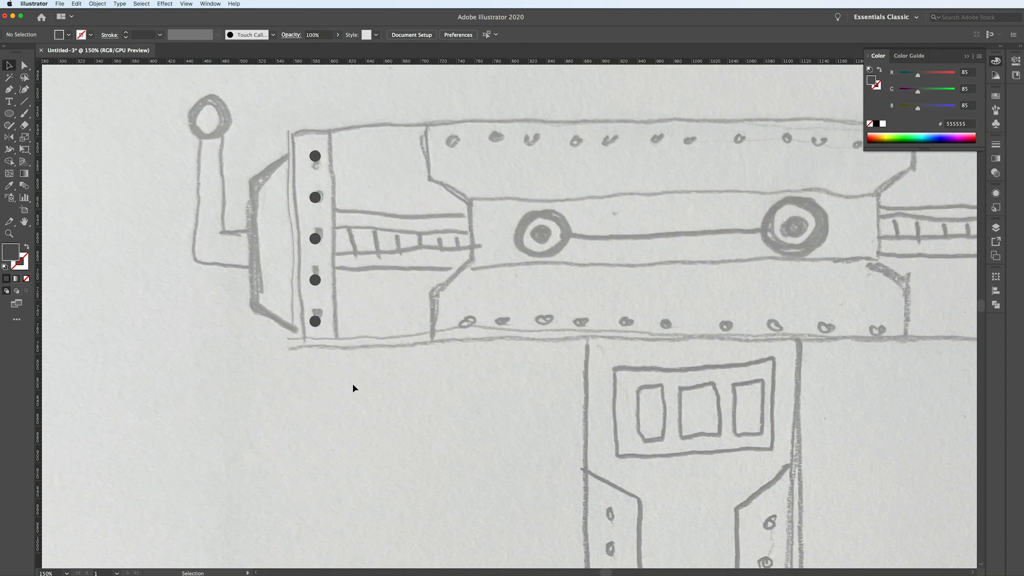
Select all five rivets on the head's left side plate, group them, and deselect
drag(296, 134, 297, 133)
key(a)
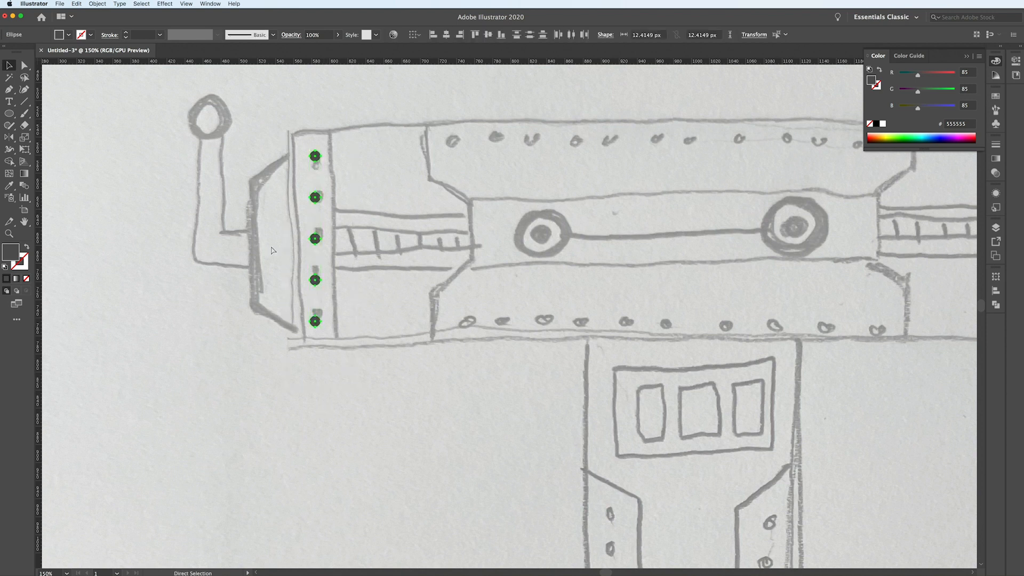
key(ctrl+g)
key(v)
click(355, 148)
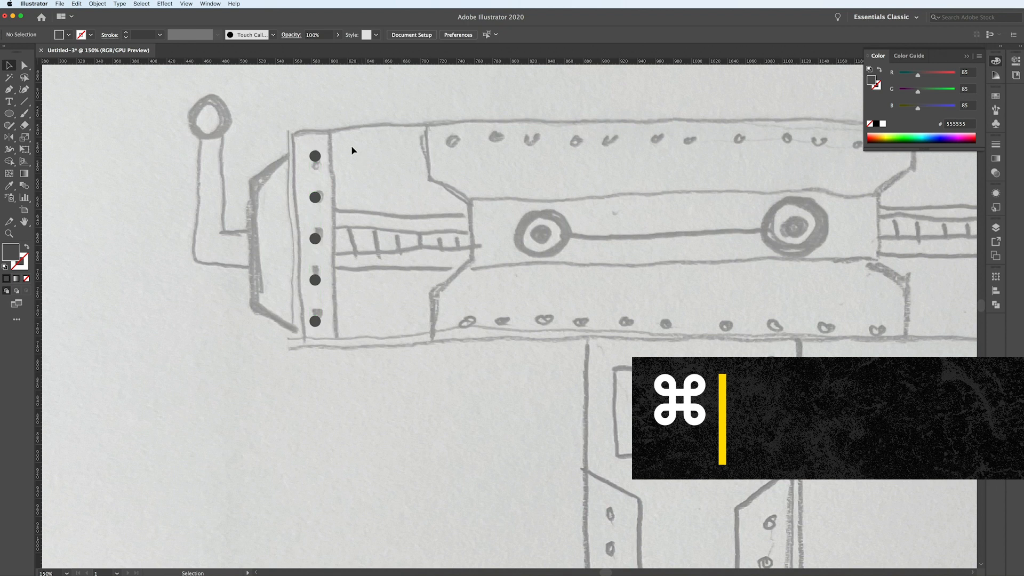
Try repeating the last transformation on the grouped rivet column, undo it, and deselect the group
scroll(304, 110, down, 1)
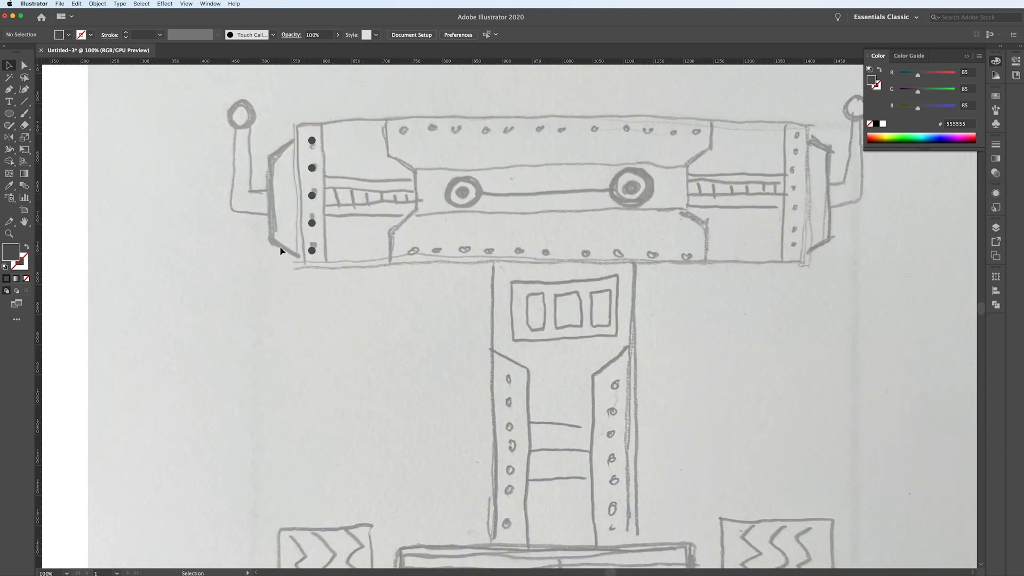
click(312, 195)
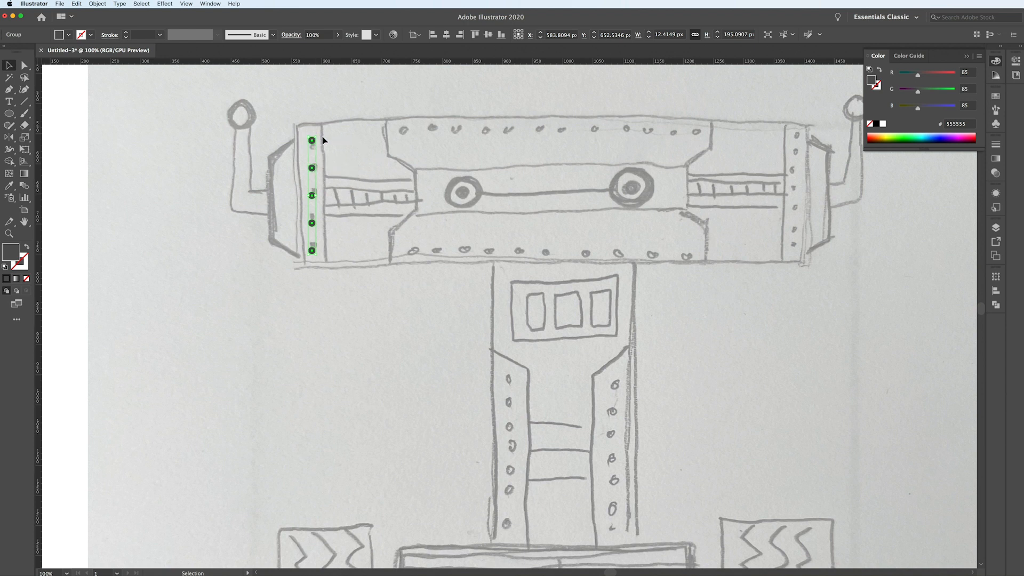
key(ctrl+d)
key(ctrl+z)
click(380, 278)
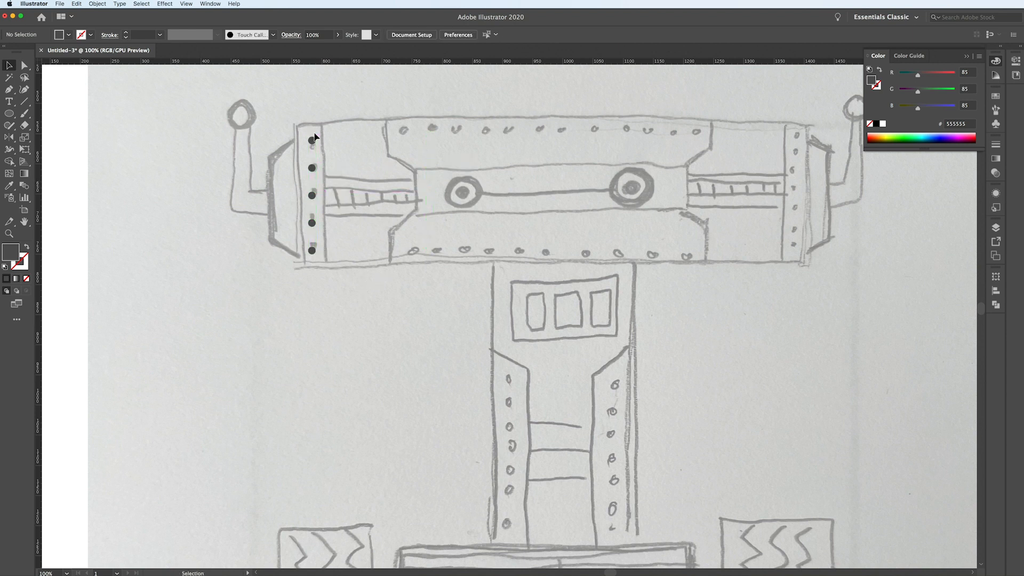
Draw a rectangle about 42 × 64 px over the axle between the left wheel and the base
scroll(322, 286, down, 3)
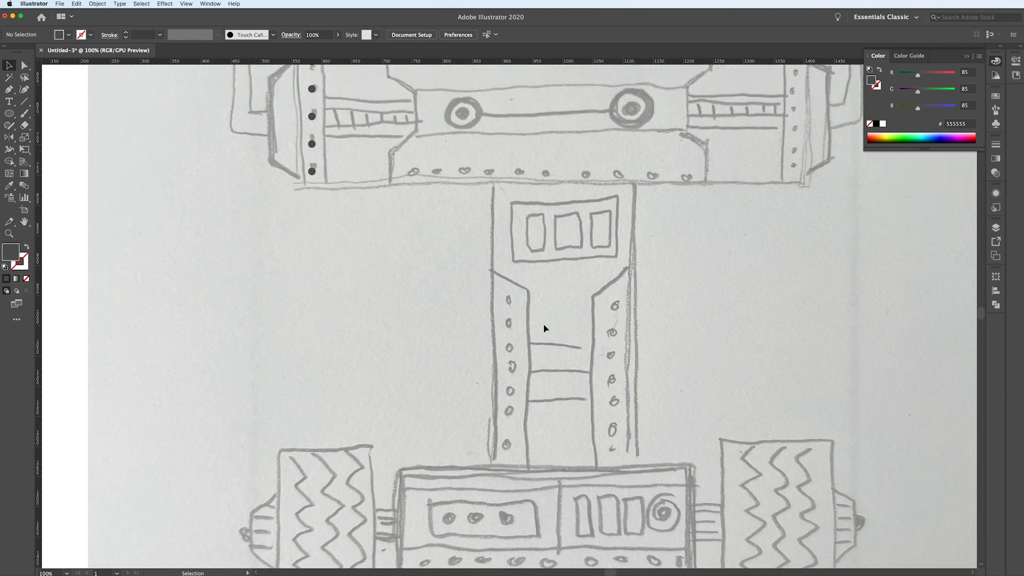
scroll(544, 328, up, 3)
scroll(544, 328, down, 5)
scroll(544, 328, down, 1)
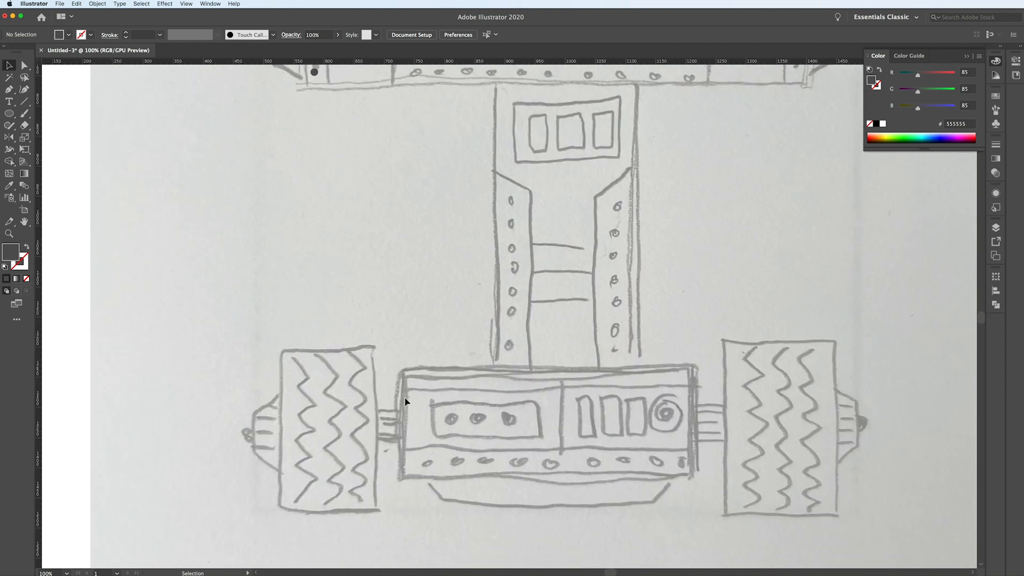
scroll(395, 447, up, 2)
key(m)
drag(408, 408, 362, 369)
key(v)
drag(453, 408, 411, 404)
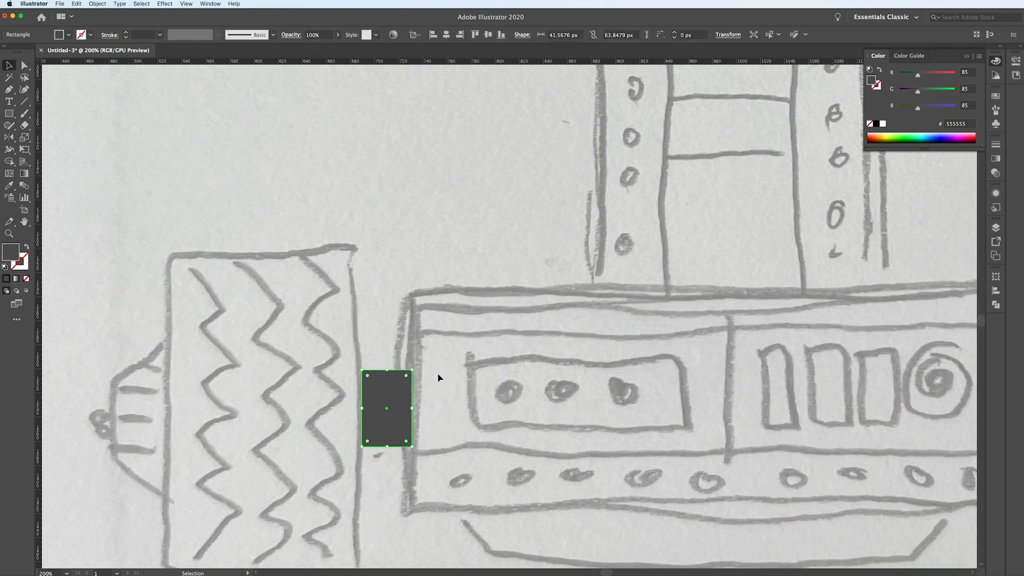
Swap the axle rectangle's fill and stroke, set its stroke weight to 3 pt, and deselect it
key(shift+x)
click(423, 305)
click(393, 400)
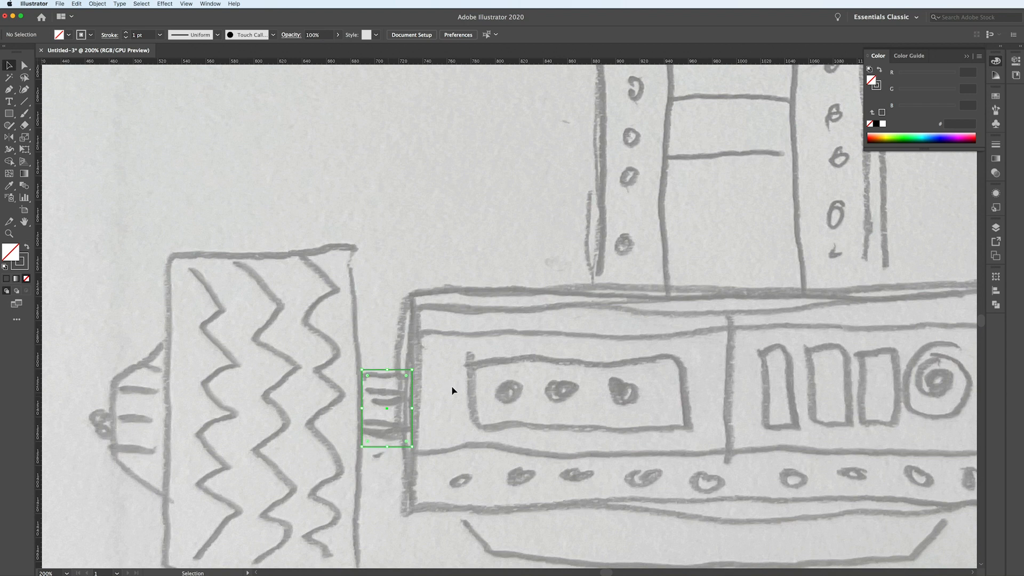
click(996, 144)
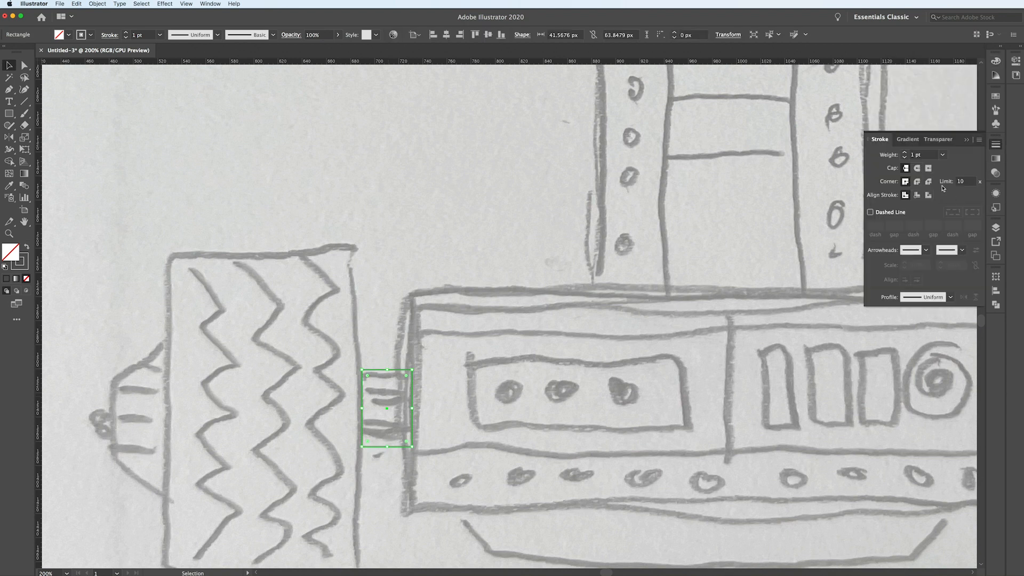
click(905, 154)
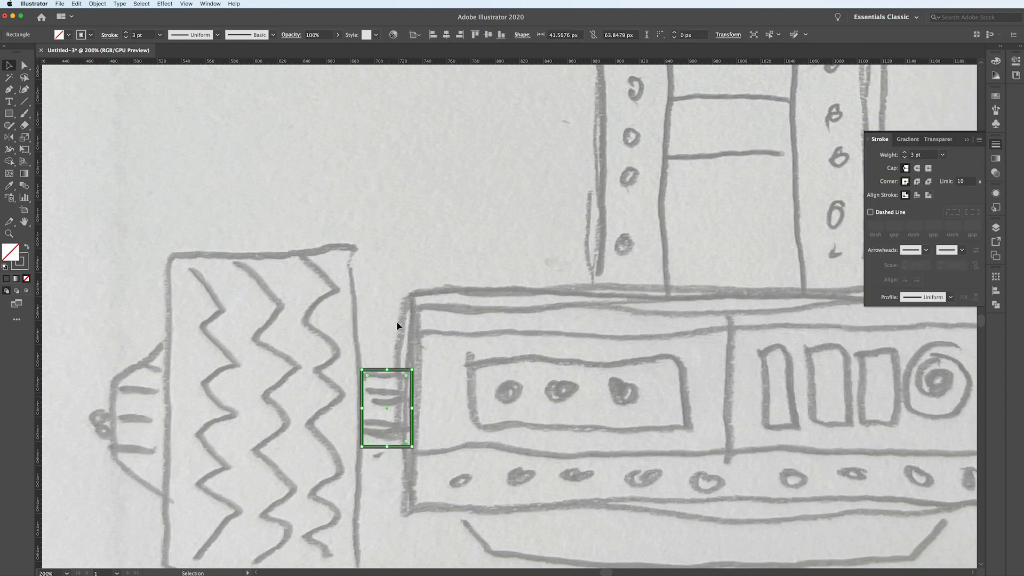
click(397, 304)
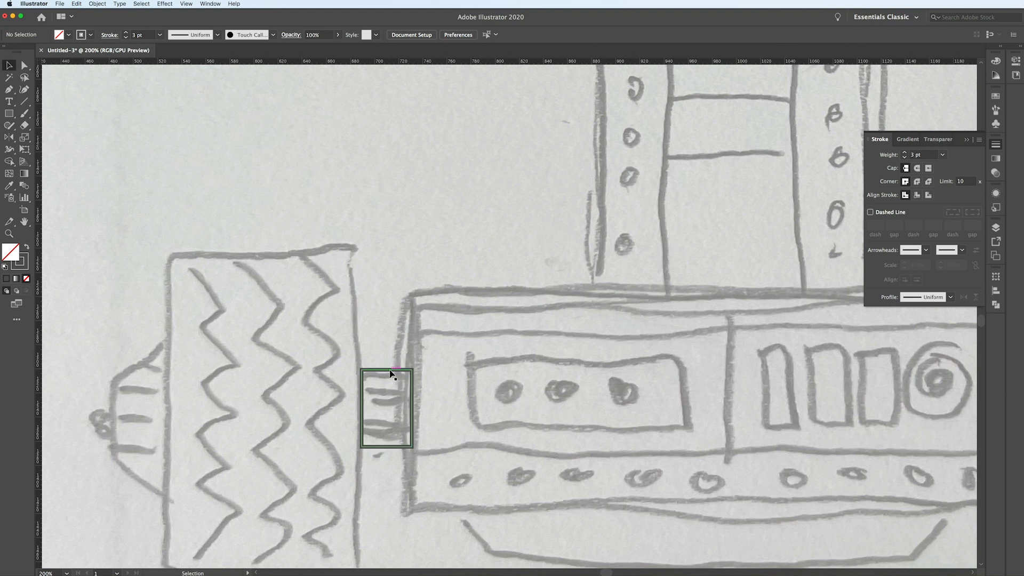
Draw a straight horizontal line about 42 px wide across the axle rectangle near its upper edge with the Pen tool, and deselect it
scroll(388, 404, up, 2)
key(p)
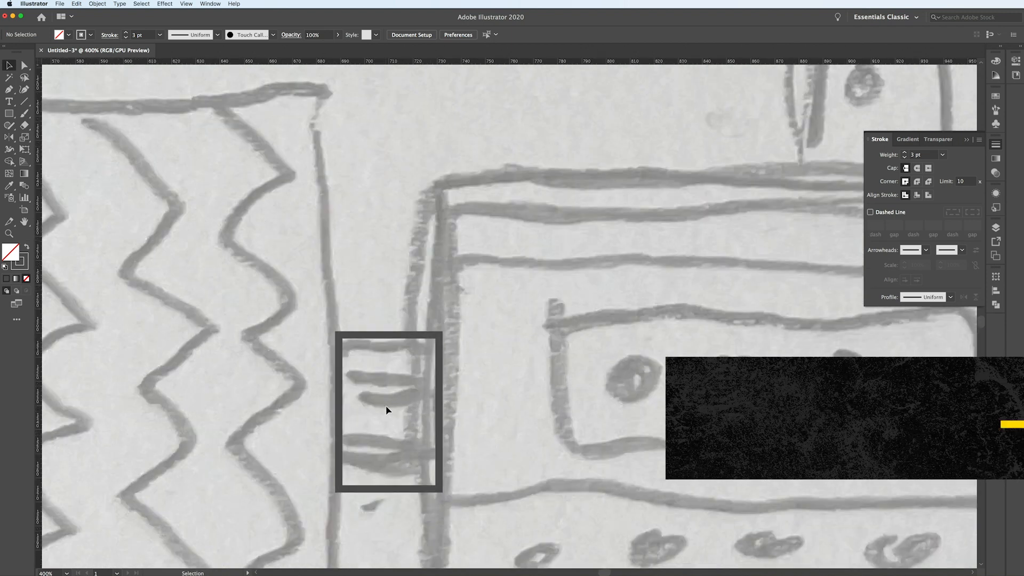
click(340, 357)
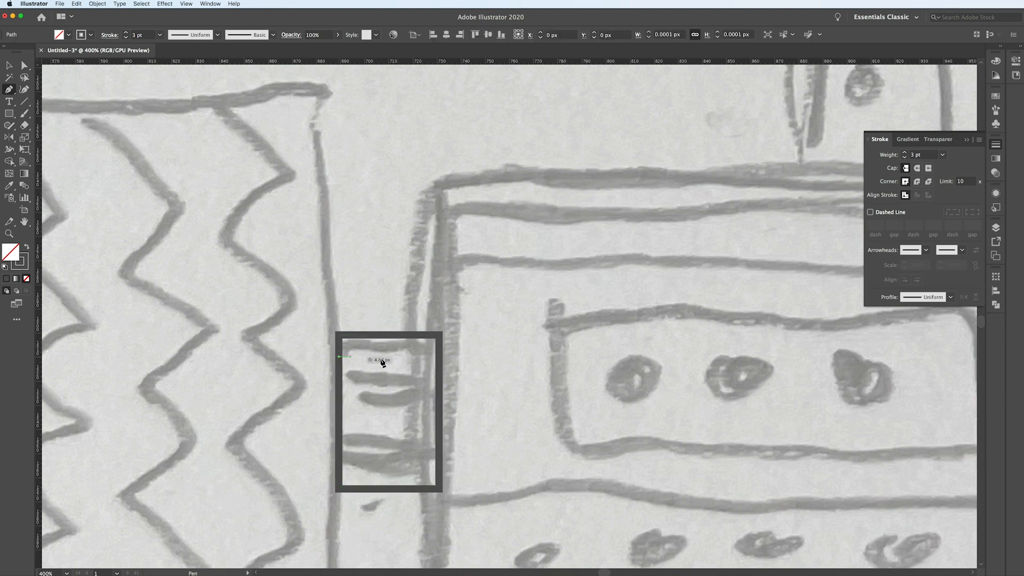
click(440, 357)
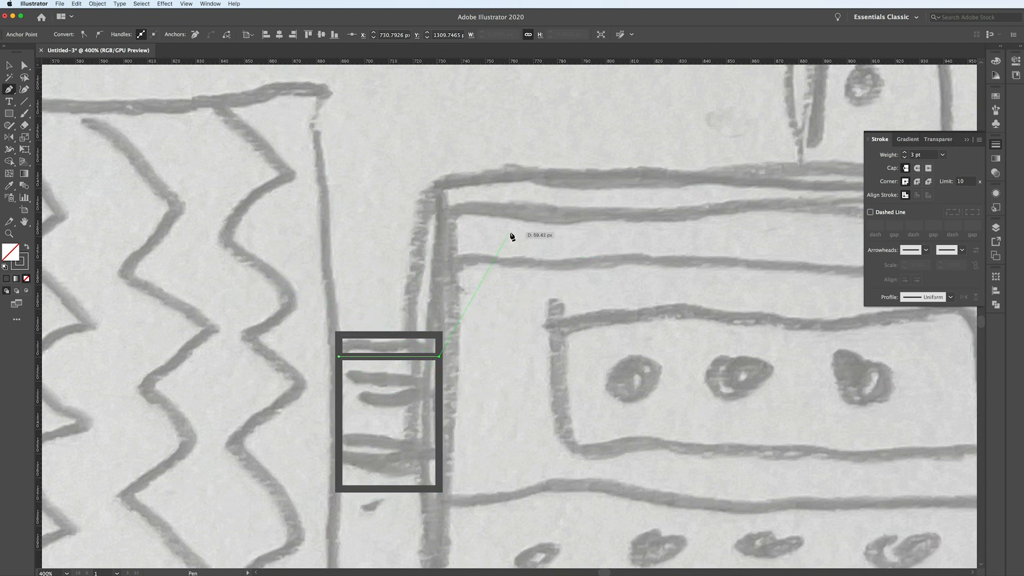
key(super+shift+a)
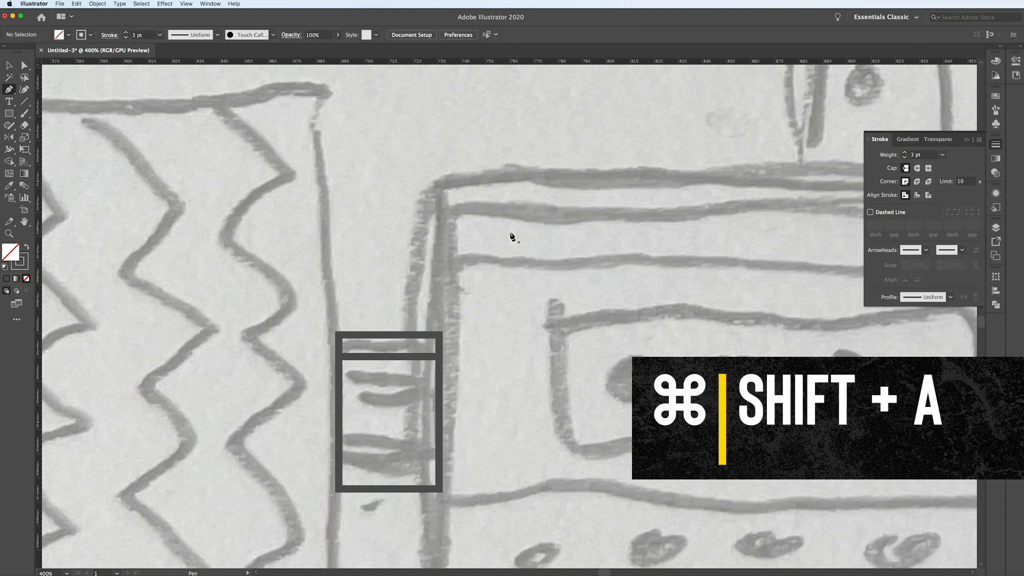
Set the stroke weight of the horizontal axle line to 1 pt and deselect it
key(v)
click(400, 357)
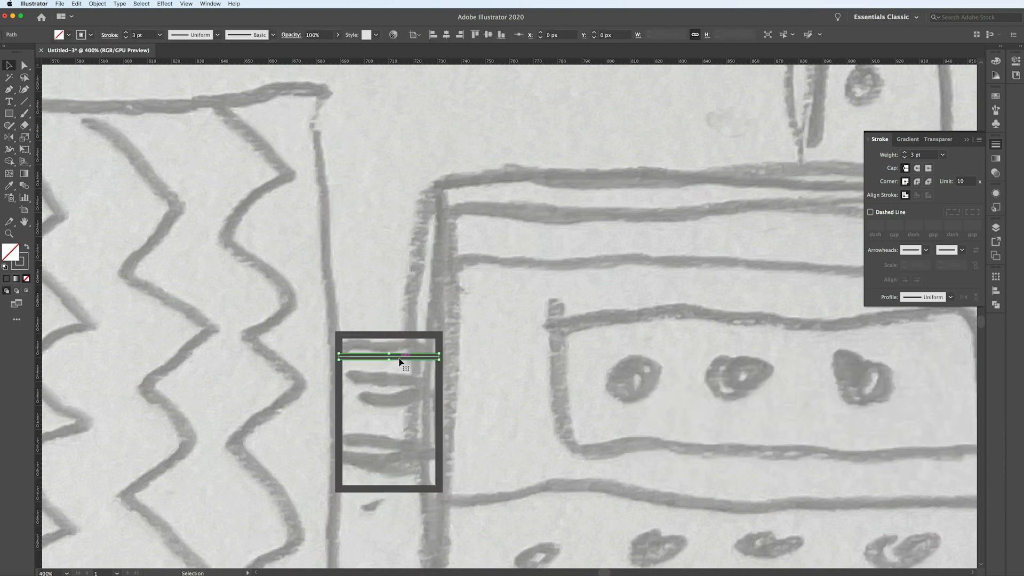
click(904, 157)
click(904, 158)
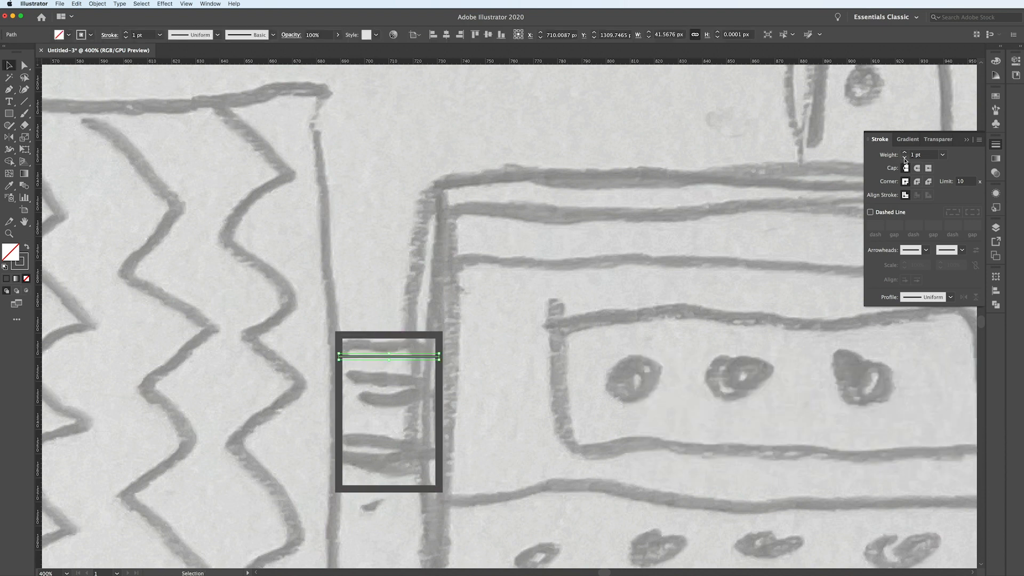
click(422, 309)
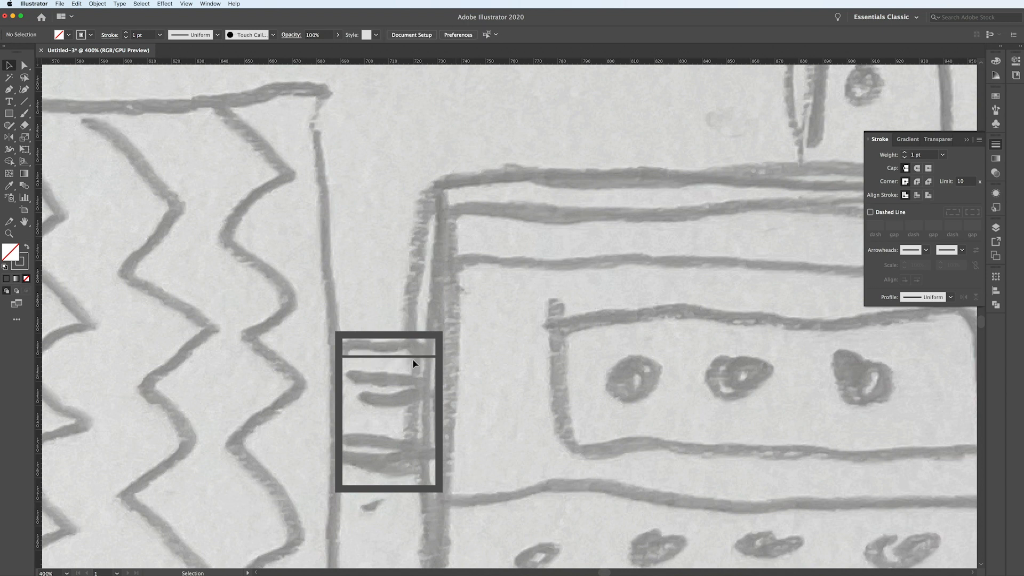
Duplicate the axle line about 10 px downward and repeat the duplication four times to make six evenly spaced lines, then deselect
drag(415, 357, 414, 376)
key(a)
key(super+d)
key(super+d)
key(super+d)
key(super+d)
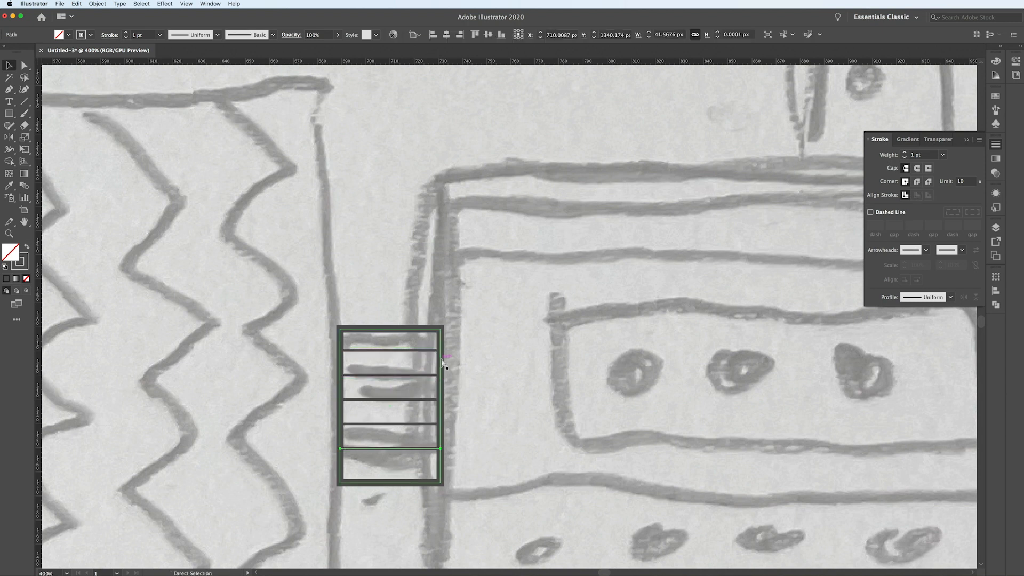
key(v)
click(464, 480)
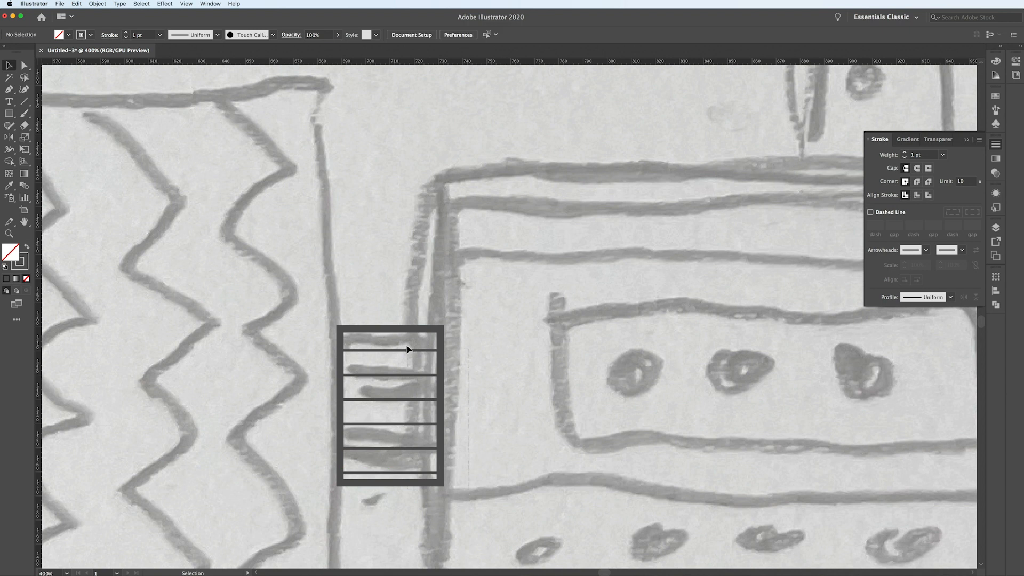
Select all six axle lines without the rectangle, group them, and slightly reduce the group's height from its lower edge
key(super+a)
shift+click(418, 332)
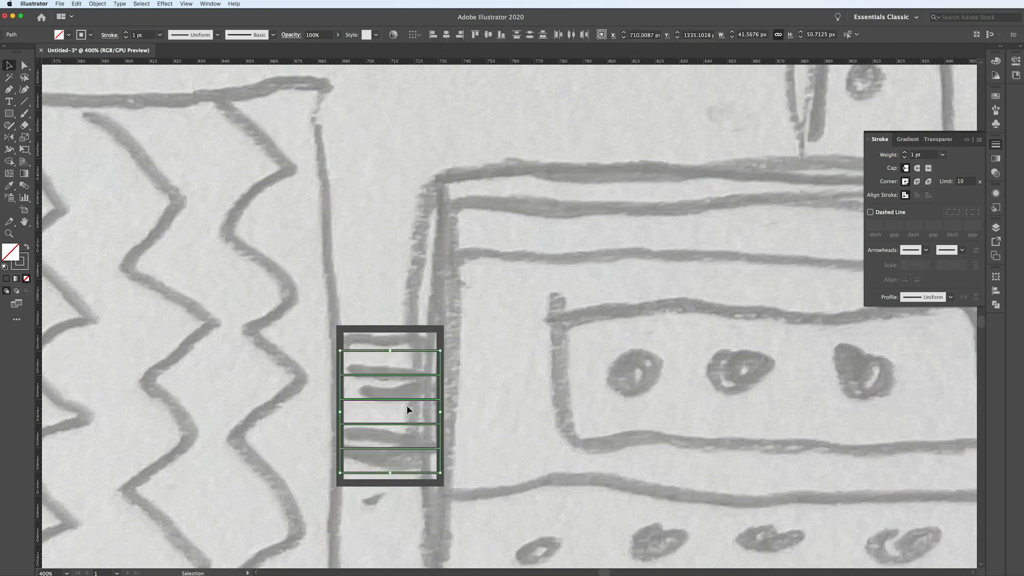
key(a)
key(super+g)
key(v)
drag(390, 473, 391, 465)
click(511, 424)
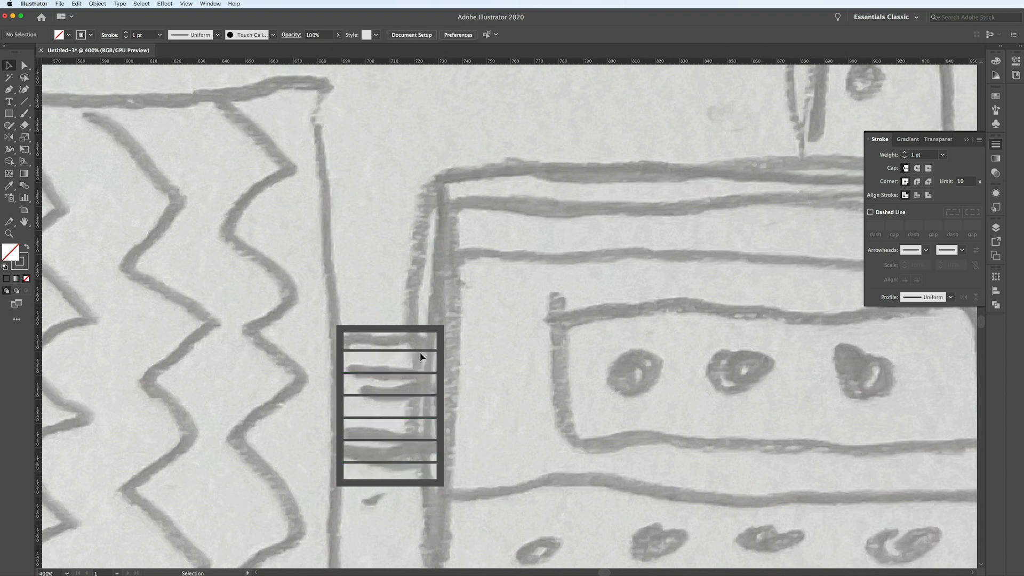
Nudge the grouped lines to the centre of the axle rectangle, and leave everything deselected
drag(418, 354, 420, 351)
drag(419, 353, 422, 351)
click(537, 407)
scroll(536, 402, down, 5)
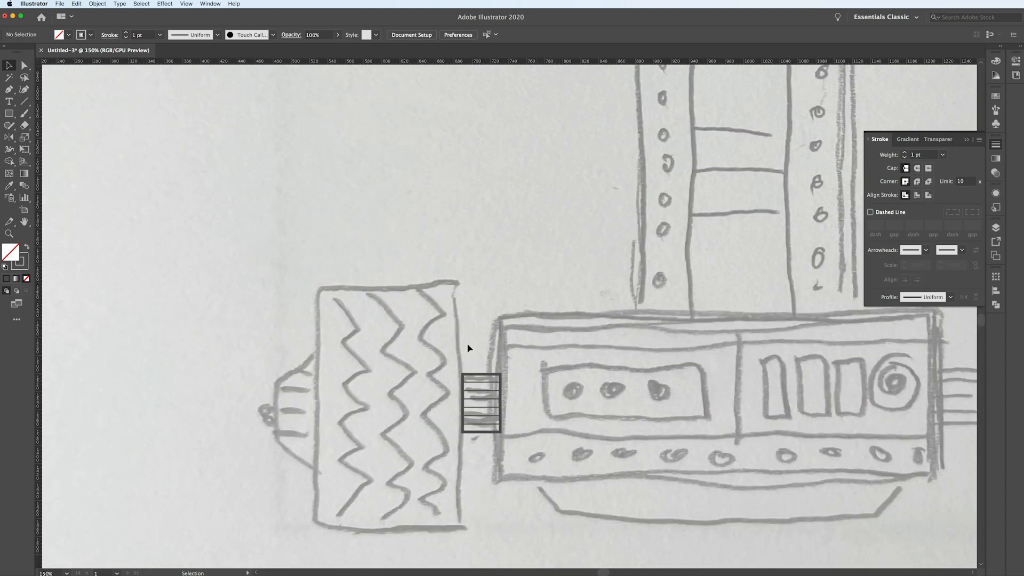
key(super+a)
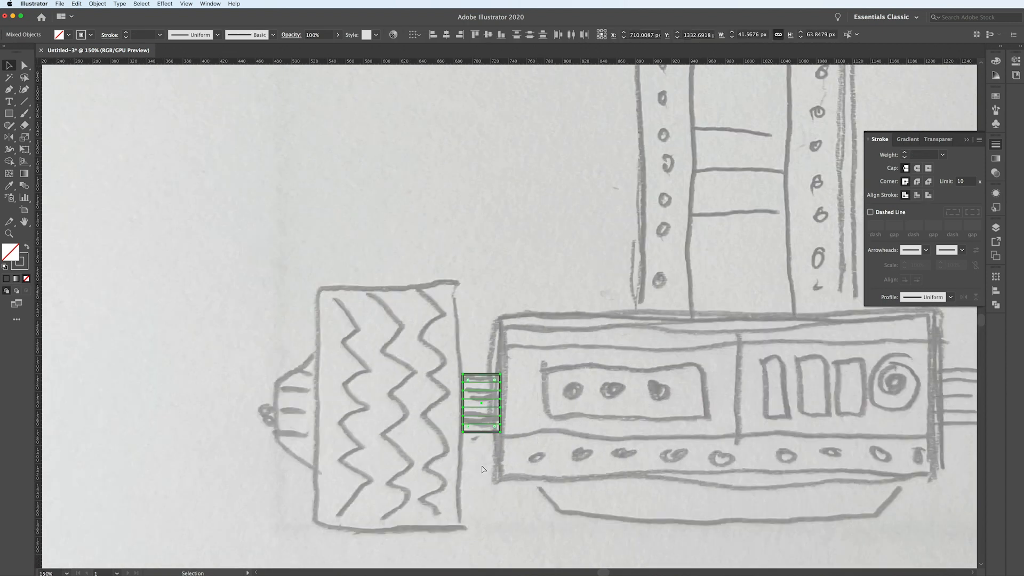
click(515, 430)
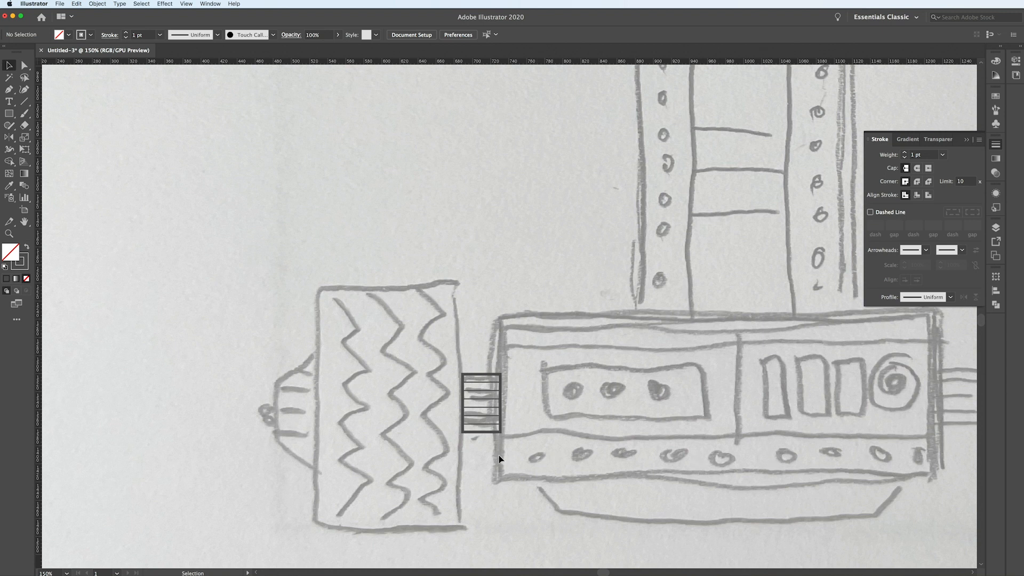
Draw a rectangle about 259 × 259 px over the left wheel, level with the axle's centre, and sample the axle rectangle's 3 pt stroke
scroll(284, 432, up, 1)
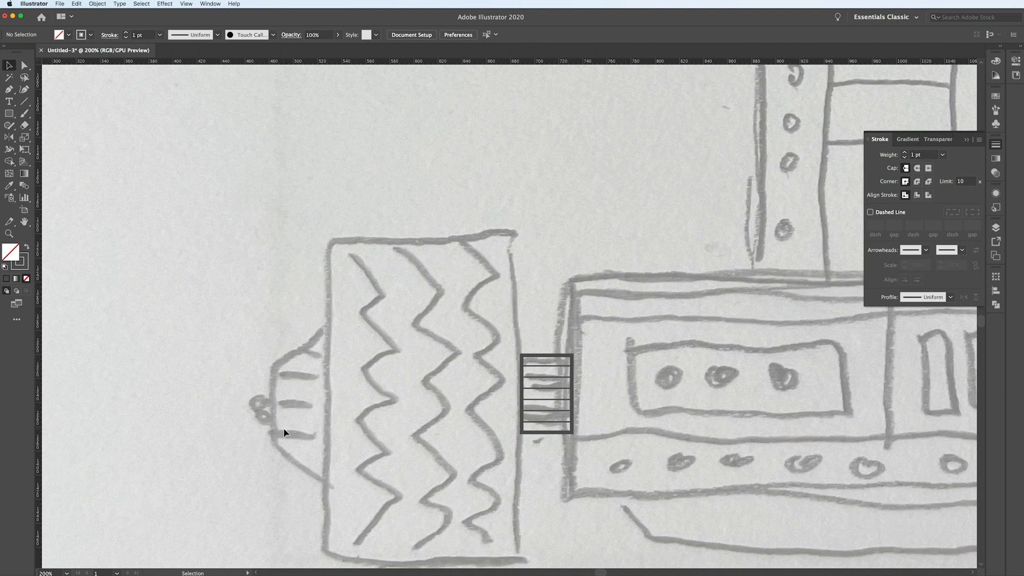
scroll(331, 360, down, 3)
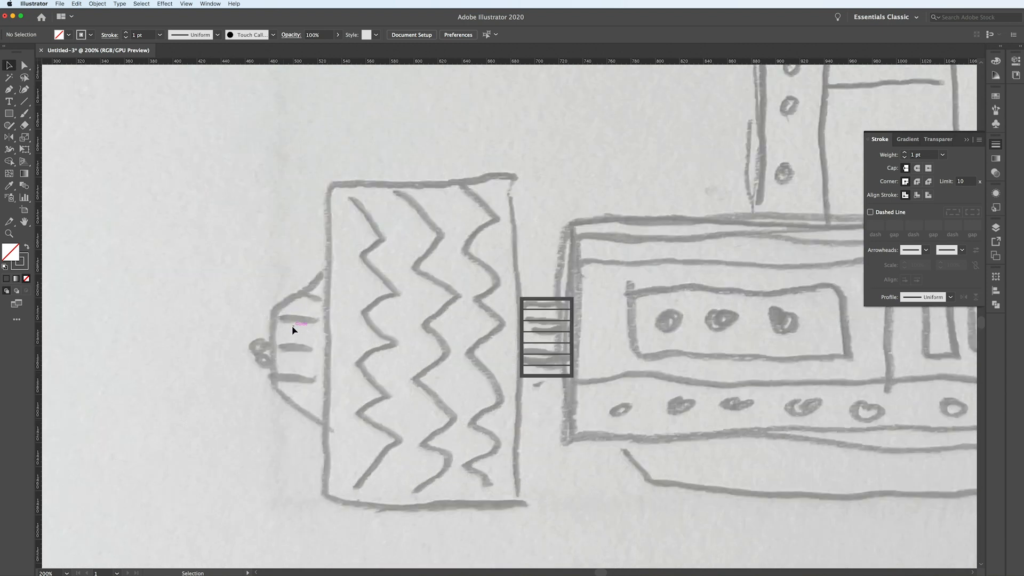
key(m)
drag(484, 337, 328, 182)
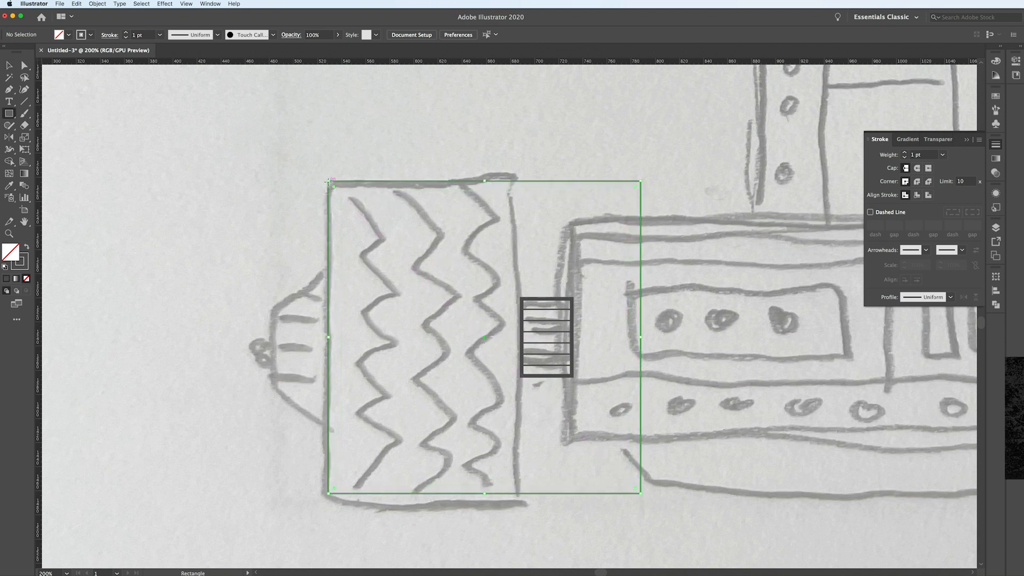
key(i)
click(551, 299)
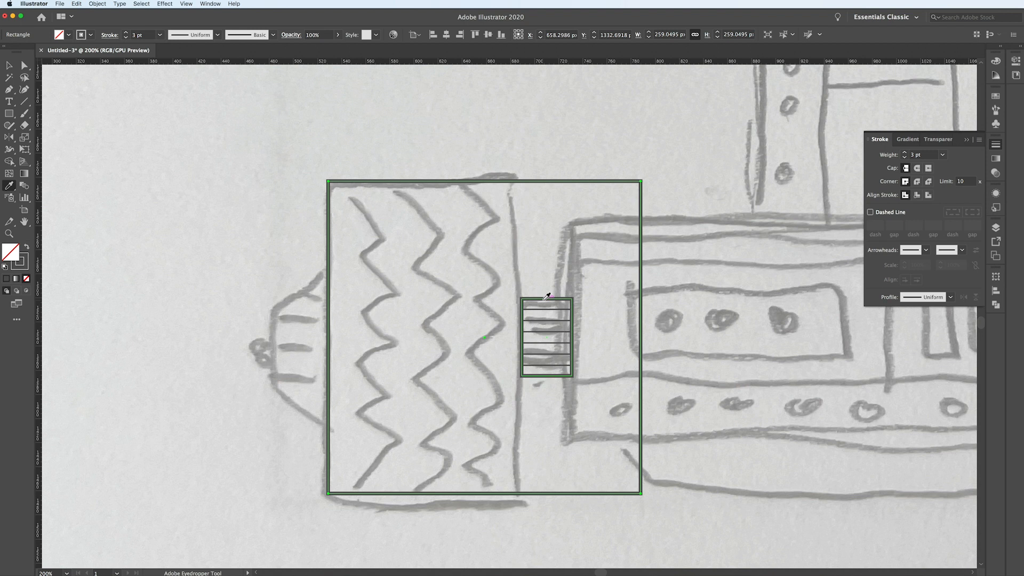
Narrow the wheel rectangle from its inner side so it ends at the axle's outer edge, and deselect it
key(v)
drag(641, 339, 521, 339)
click(565, 198)
Draw a hub rectangle about 44 × 118 px against the outer edge of the left wheel, centred on it vertically, and deselect it
key(m)
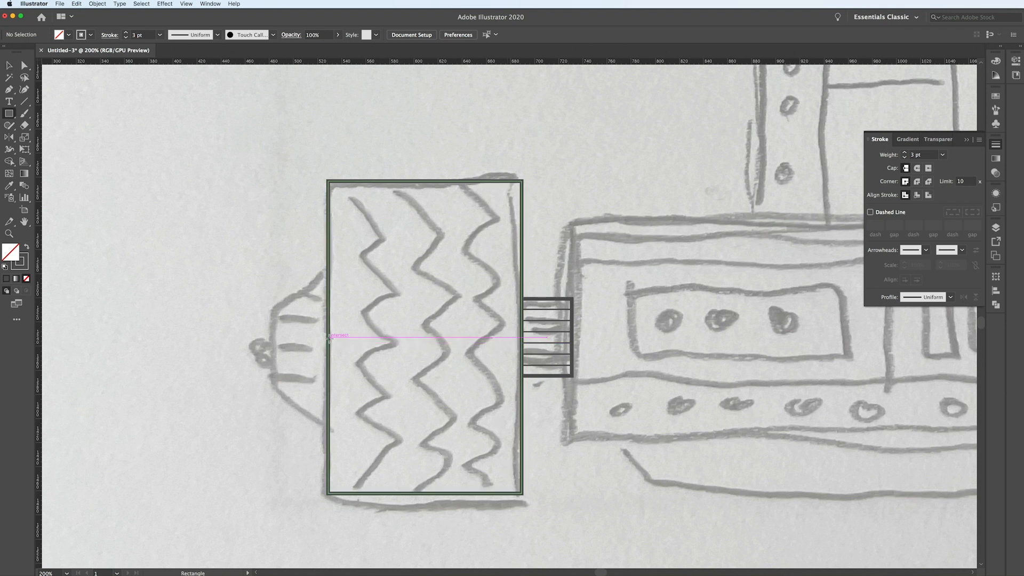
drag(328, 337, 275, 266)
key(v)
drag(382, 337, 328, 337)
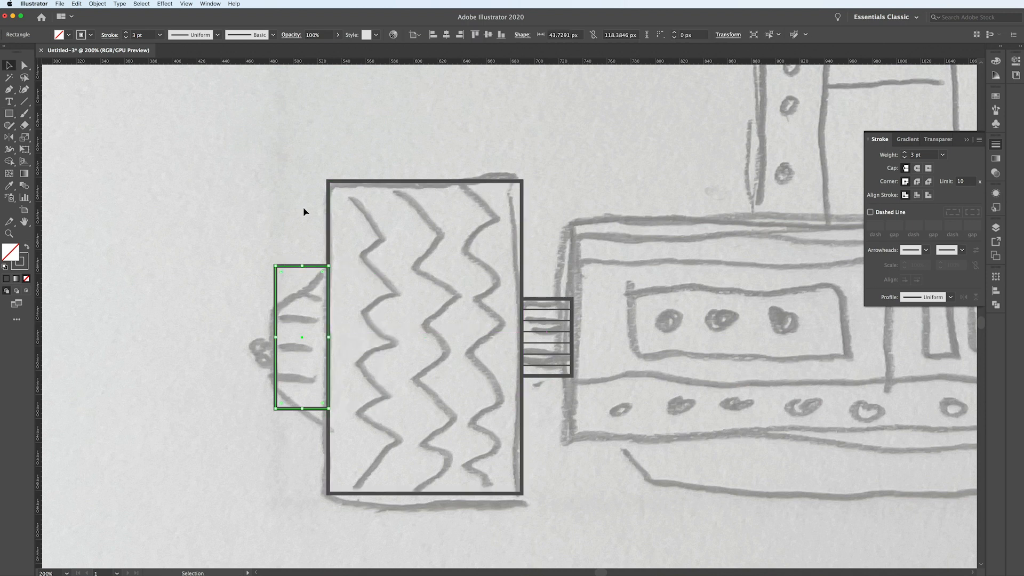
click(257, 214)
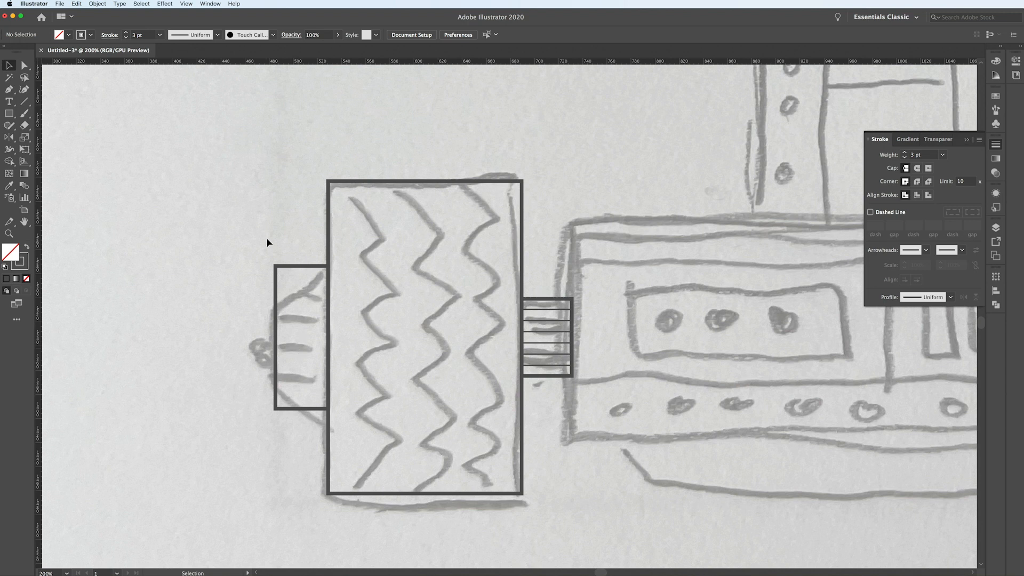
Select the hub rectangle's two outer anchor points, scale them uniformly to 65% to form a trapezoid, and deselect
key(a)
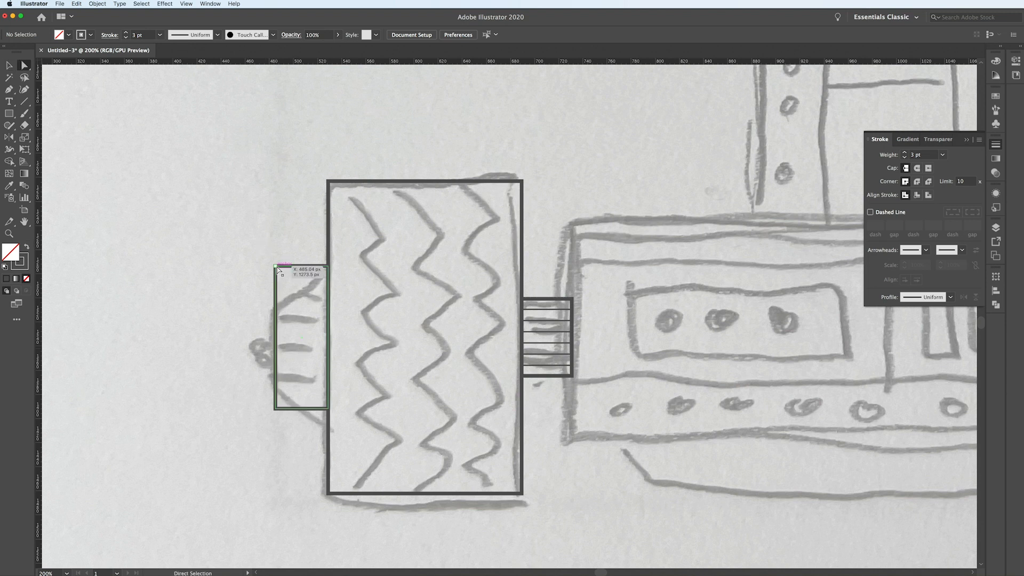
click(275, 409)
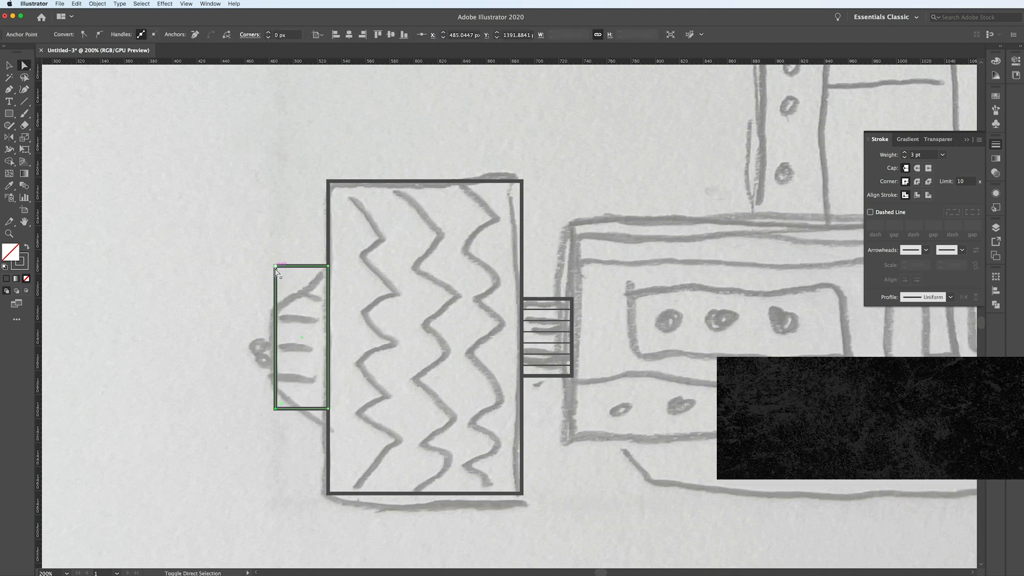
shift+click(275, 268)
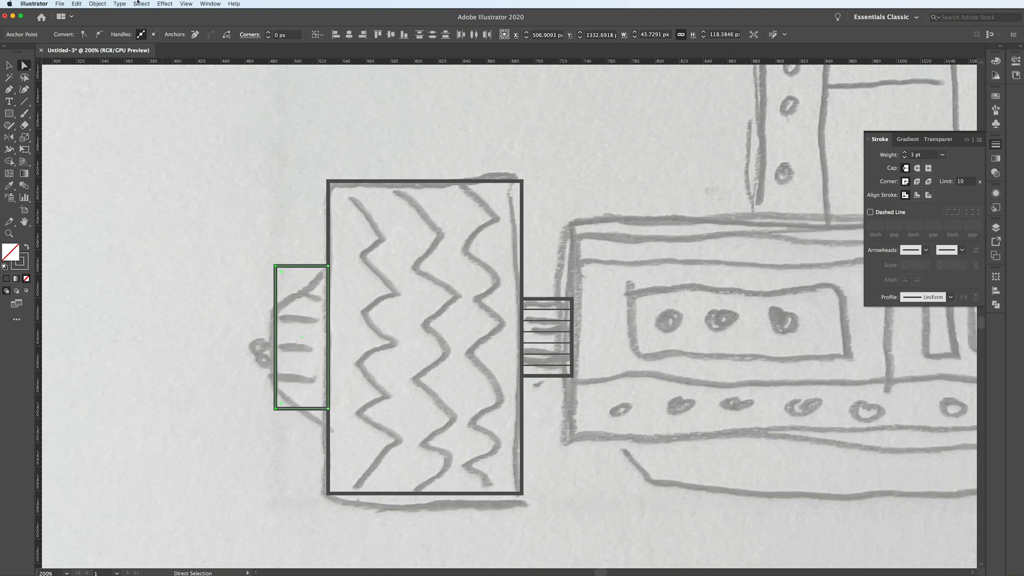
click(98, 4)
mouse_move(102, 13)
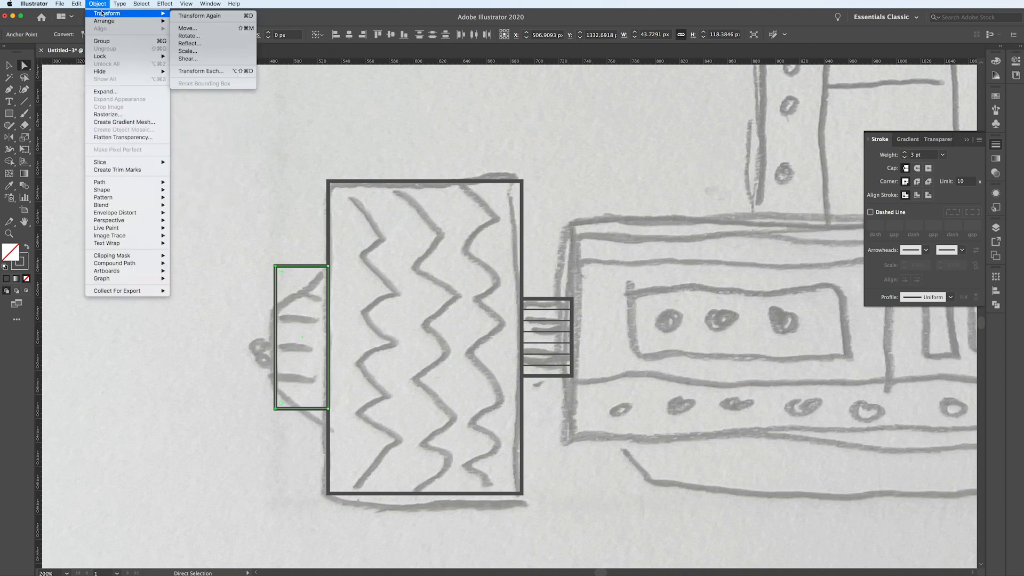
click(187, 51)
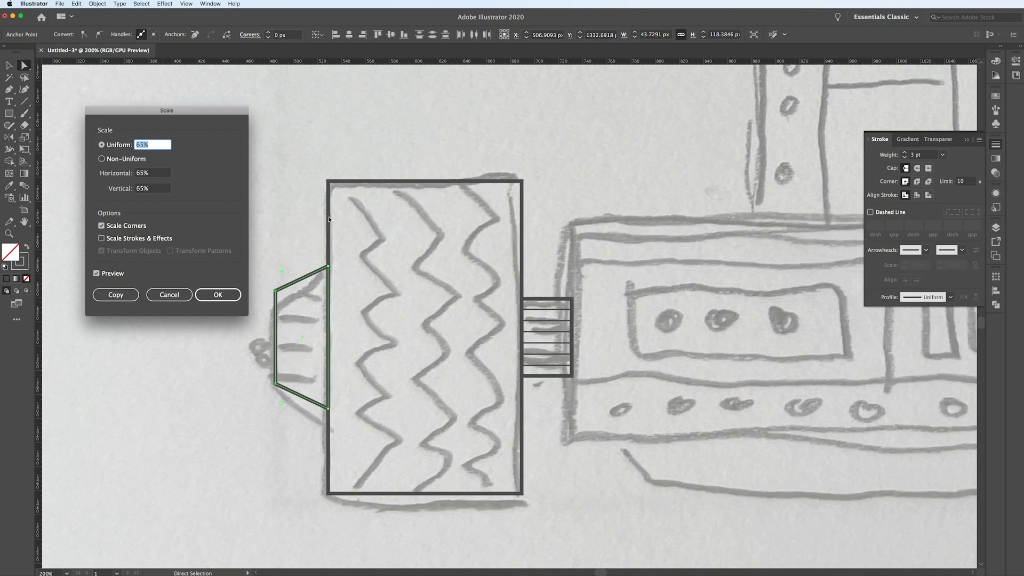
click(217, 295)
key(v)
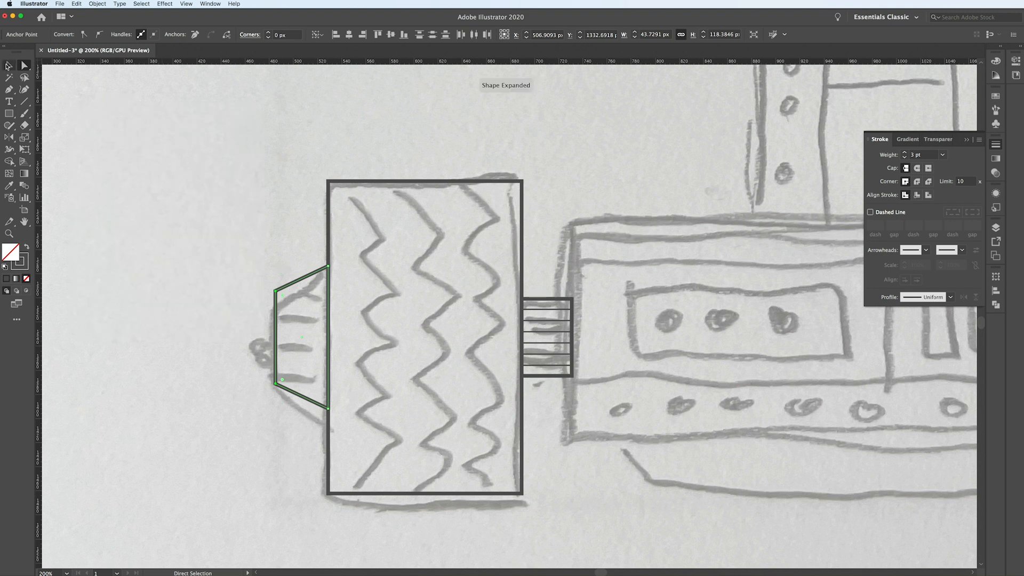
click(242, 185)
Round the two outer corners of the hub trapezoid to a radius of about 6.9 px and deselect it
scroll(245, 185, down, 3)
scroll(293, 190, up, 2)
scroll(293, 188, up, 4)
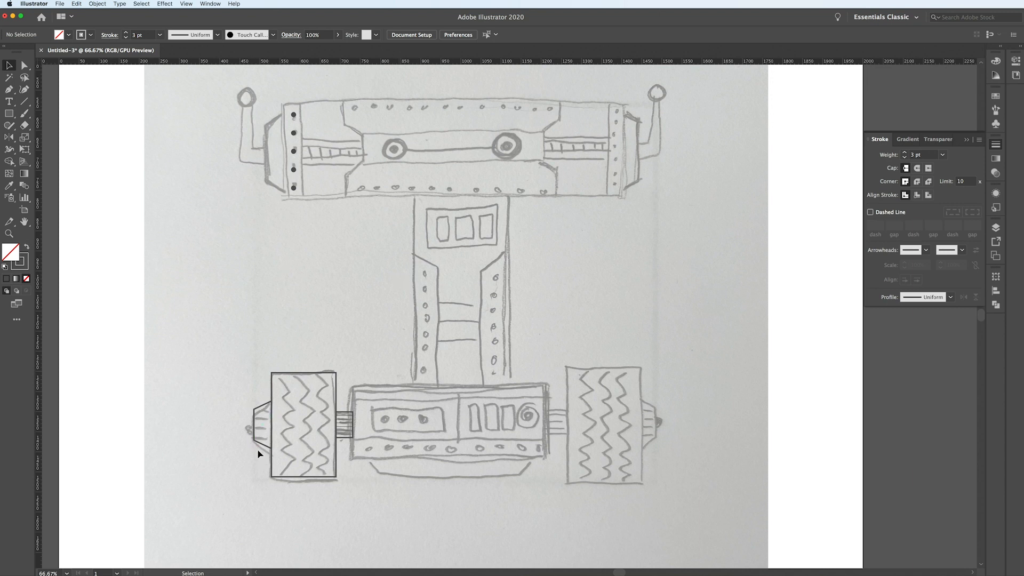
scroll(261, 458, up, 4)
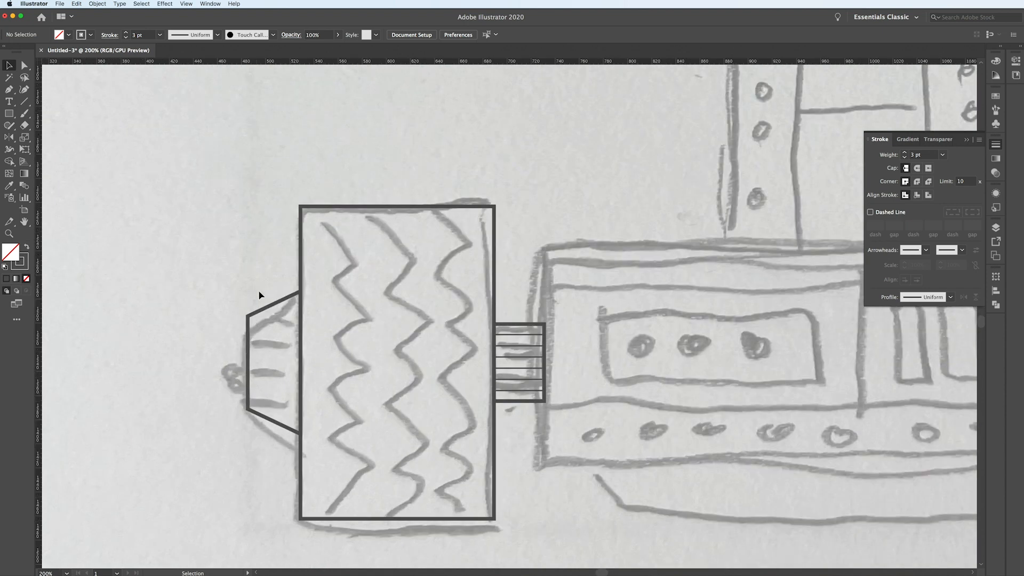
key(a)
click(249, 418)
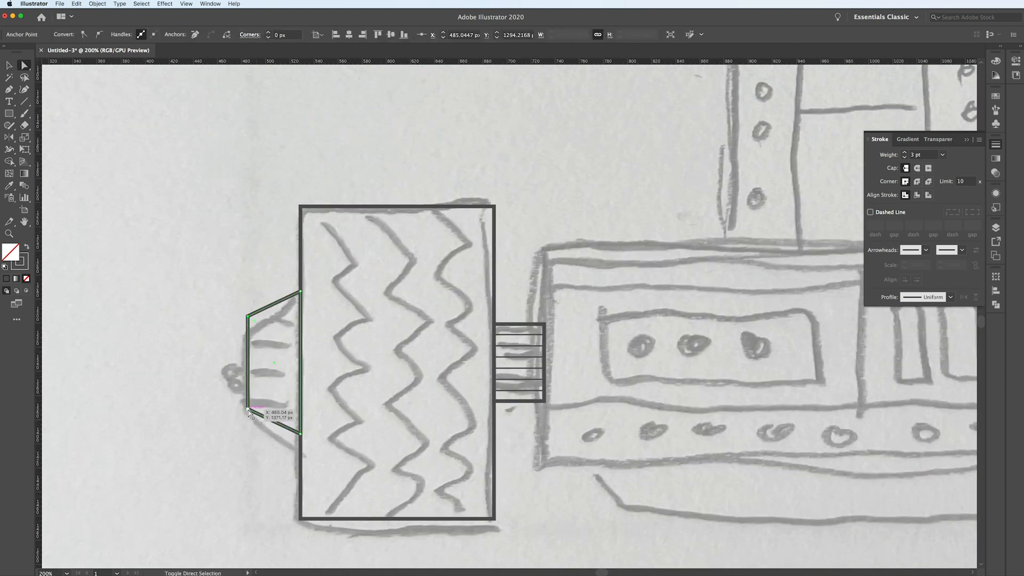
click(270, 431)
drag(256, 326, 282, 331)
key(v)
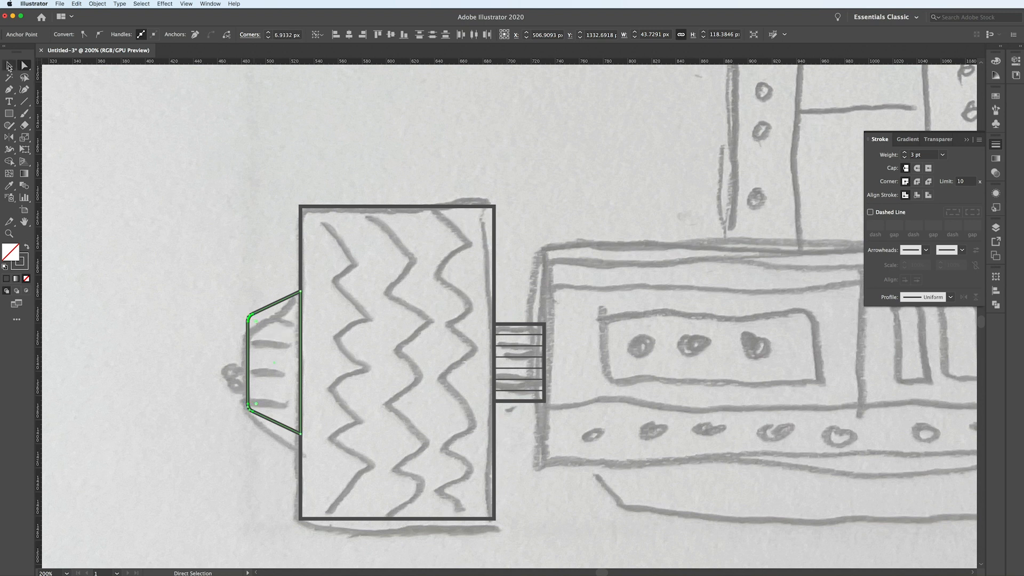
click(187, 256)
Slightly round the corners of the left wheel rectangle with the live corner handles and deselect it
click(329, 208)
key(a)
drag(308, 215, 313, 221)
key(v)
click(137, 142)
Draw a straight horizontal line through the middle of the hub, from its outer edge to the wheel, and deselect it
scroll(258, 350, up, 1)
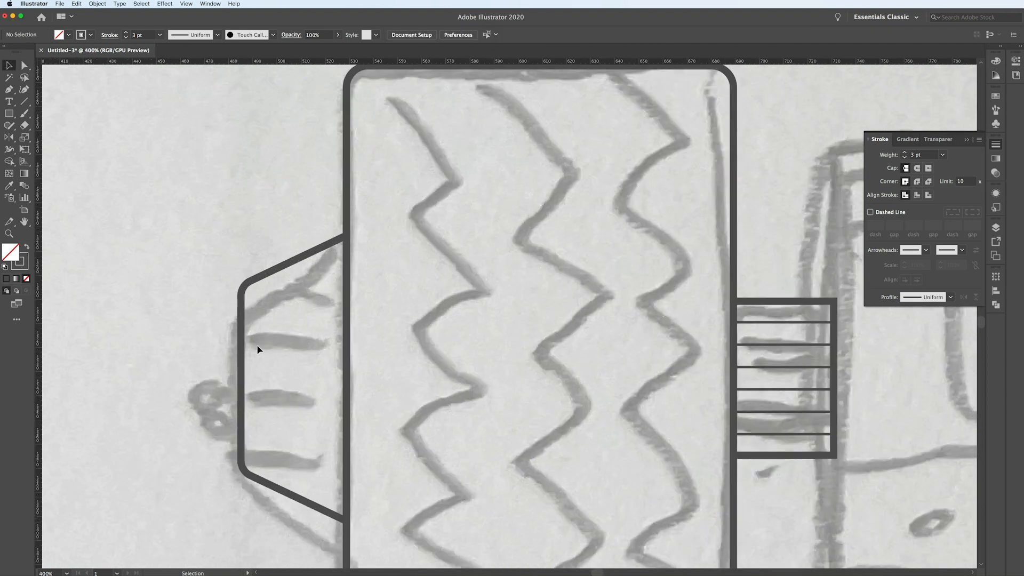
key(p)
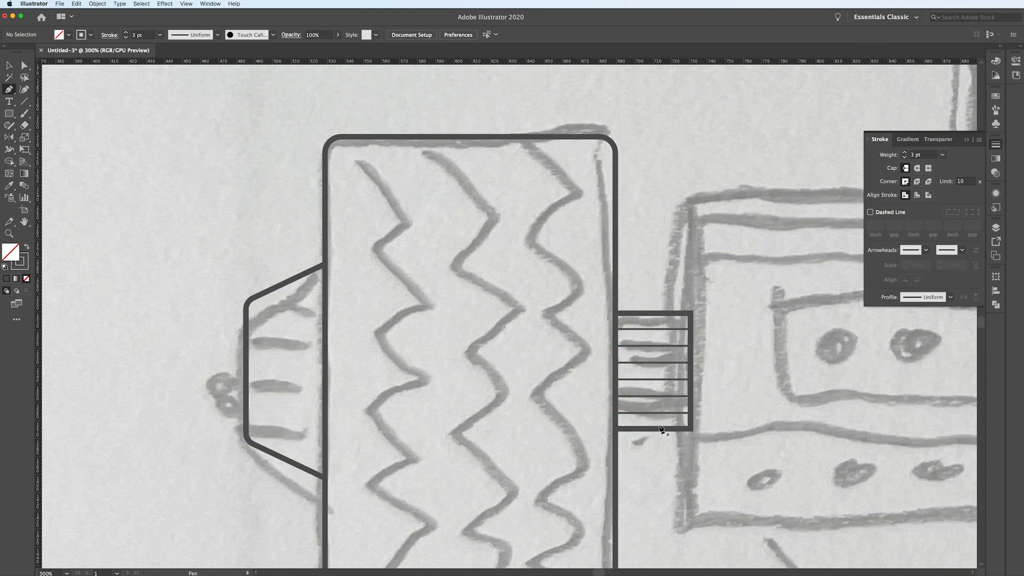
click(246, 370)
click(325, 371)
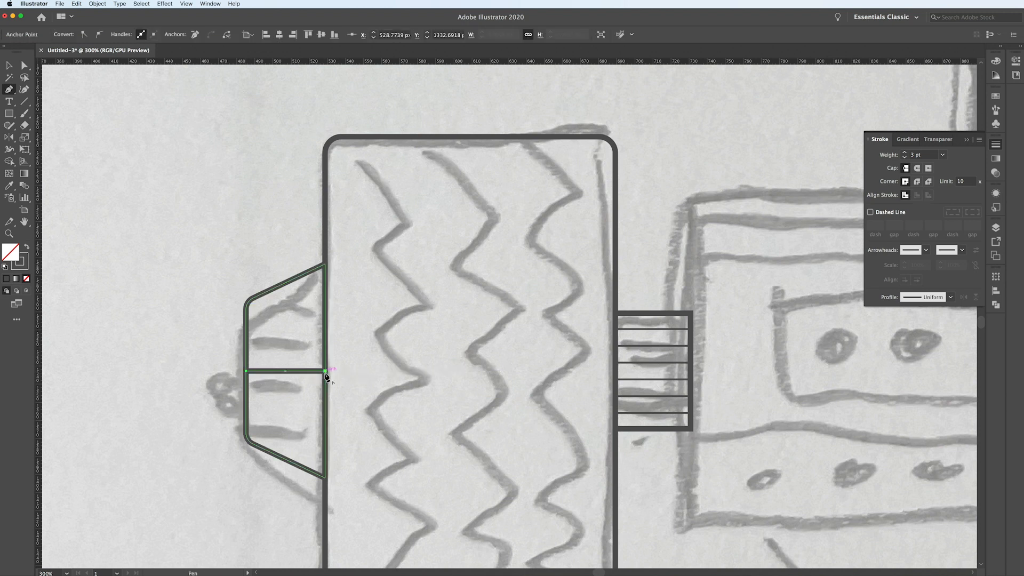
key(Escape)
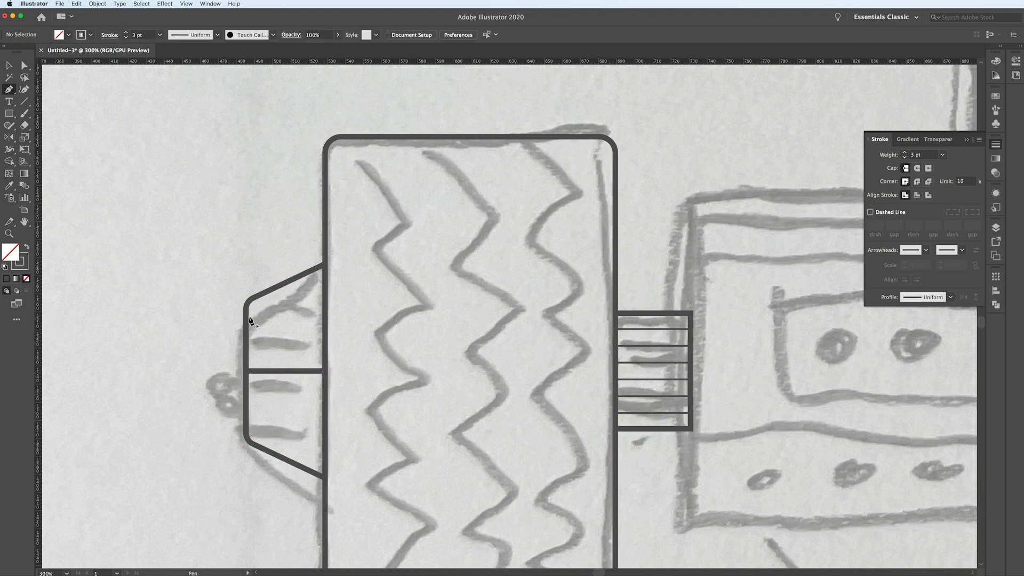
Draw a slanted straight line just below the hub's upper edge, from its outer side to the wheel, and deselect it
click(247, 319)
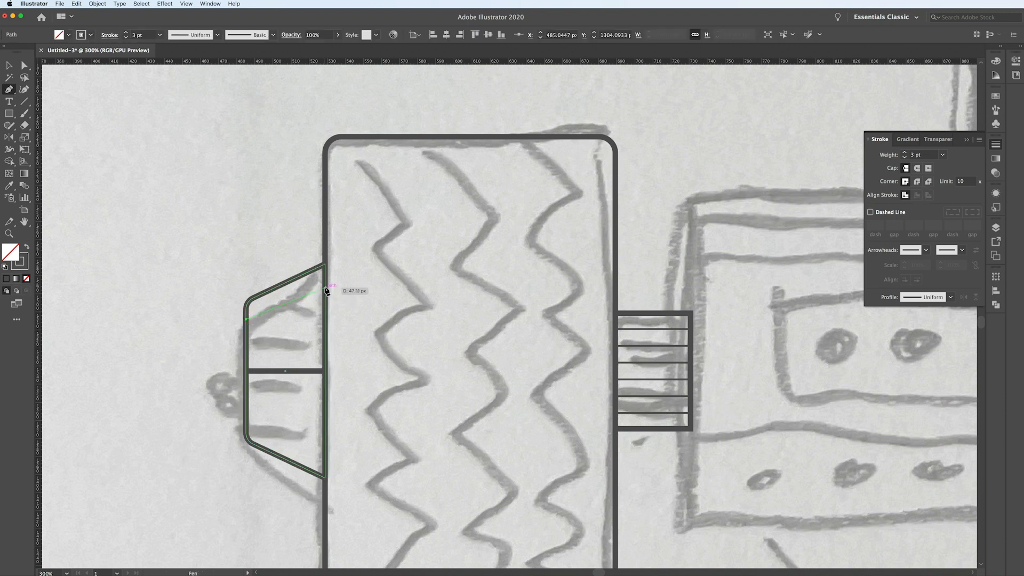
click(325, 289)
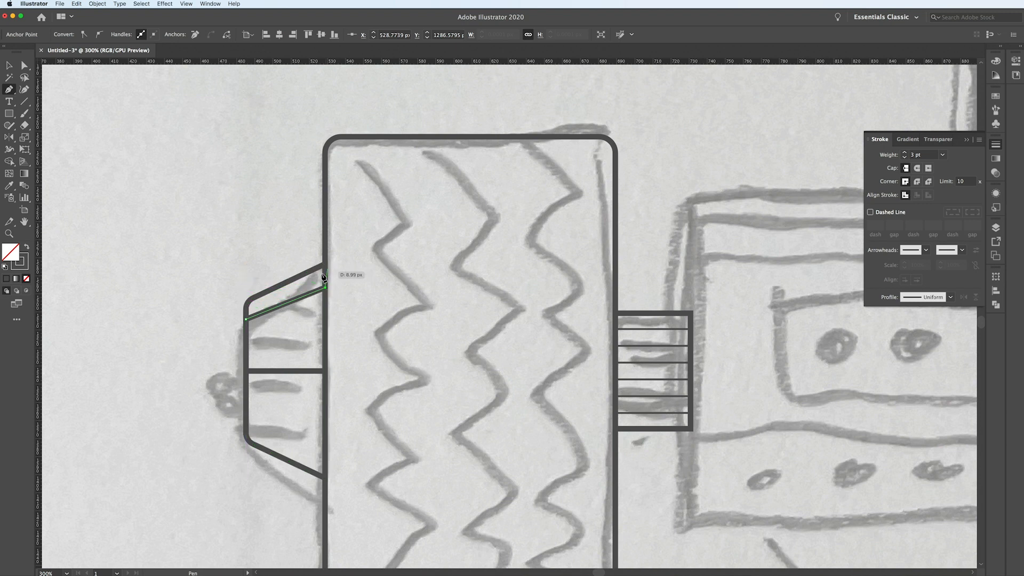
key(Escape)
key(v)
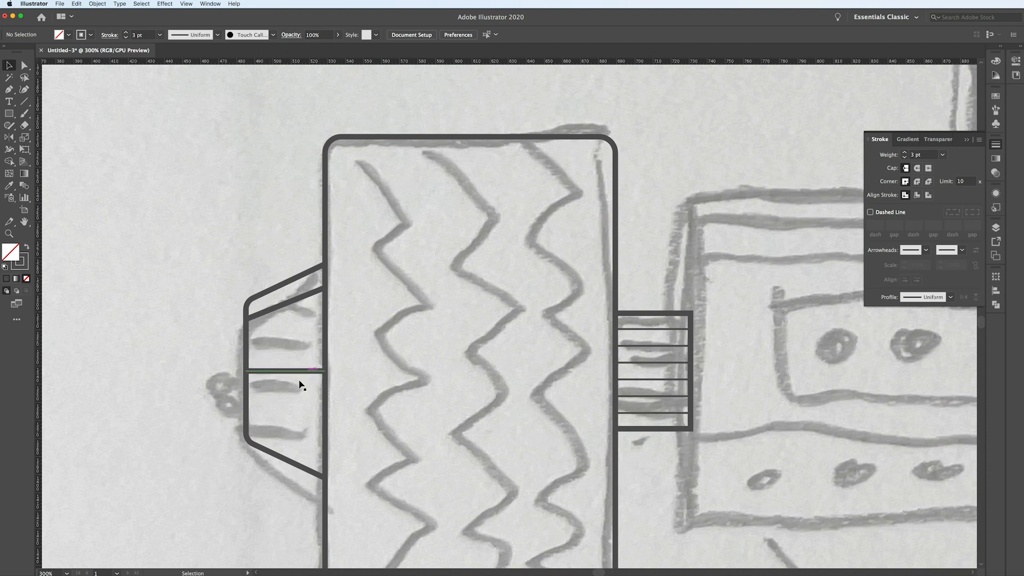
Try drawing two more slanted lines between the hub's upper slanted line and its middle line, and undo them
key(p)
click(246, 332)
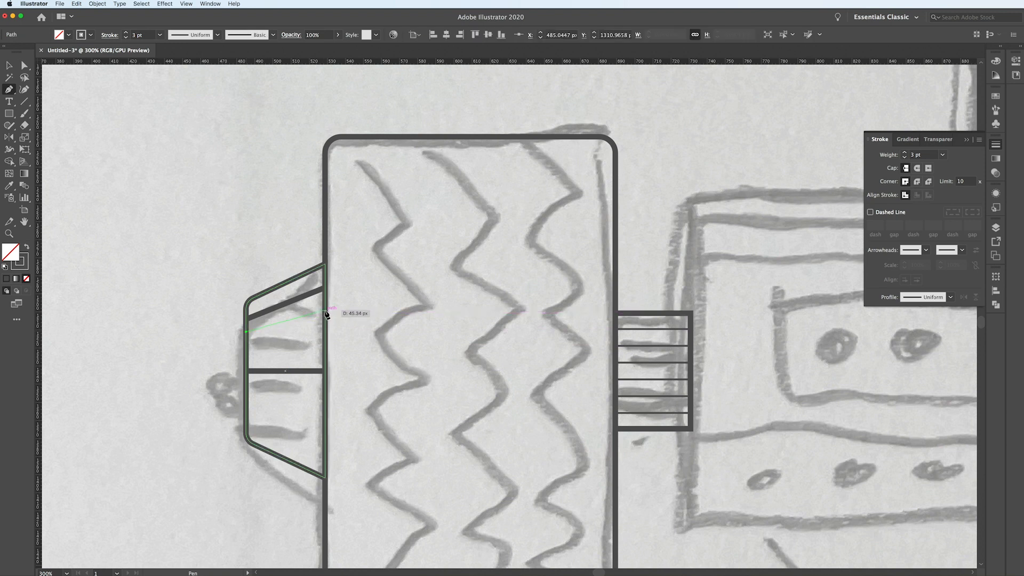
click(324, 313)
key(Escape)
click(247, 347)
click(323, 338)
key(Escape)
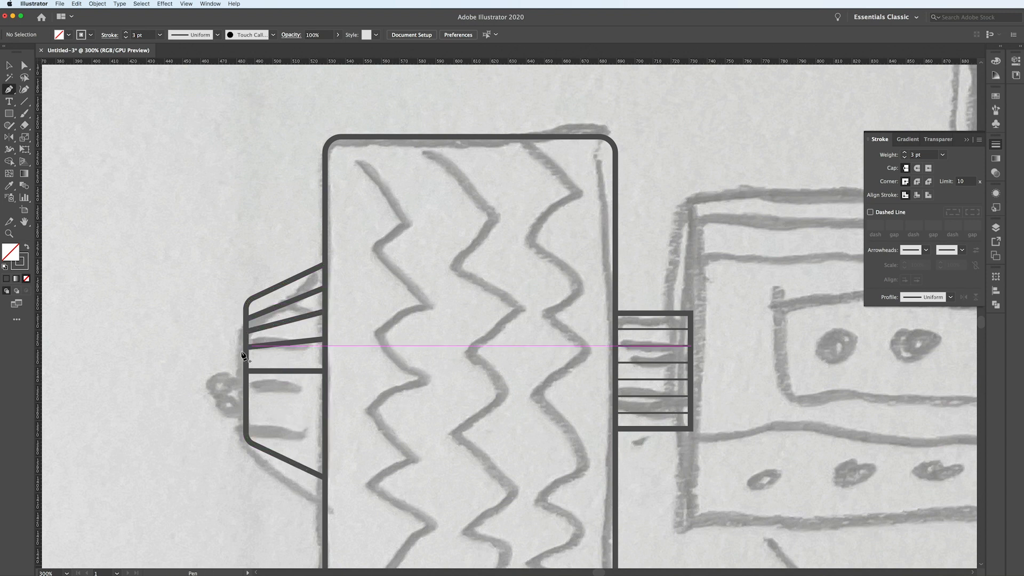
key(super+z)
key(super+z)
key(super+z)
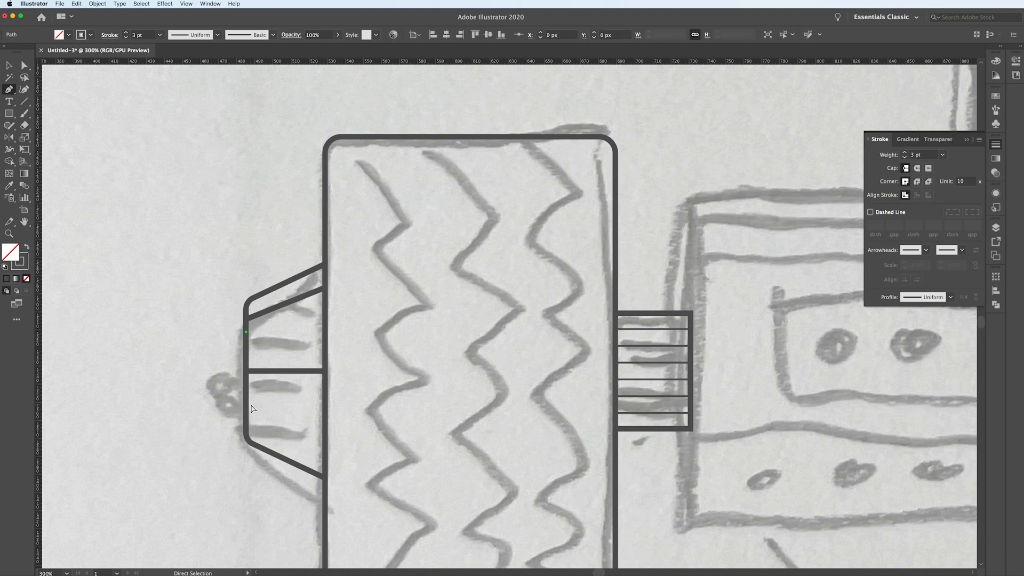
Select the hub's middle line and upper slanted line and make a blend between them
key(v)
click(286, 371)
shift+click(288, 302)
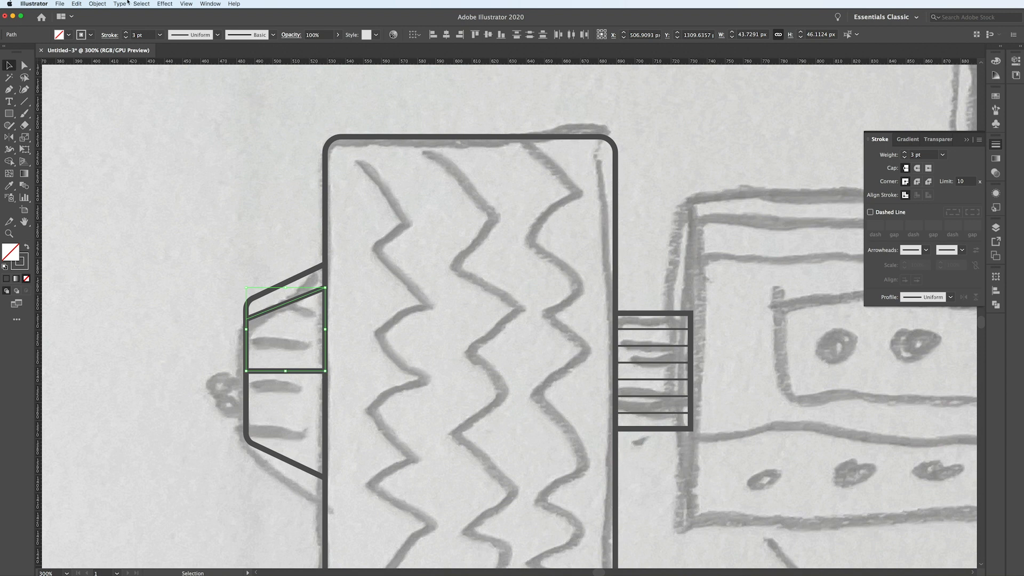
click(98, 4)
mouse_move(112, 205)
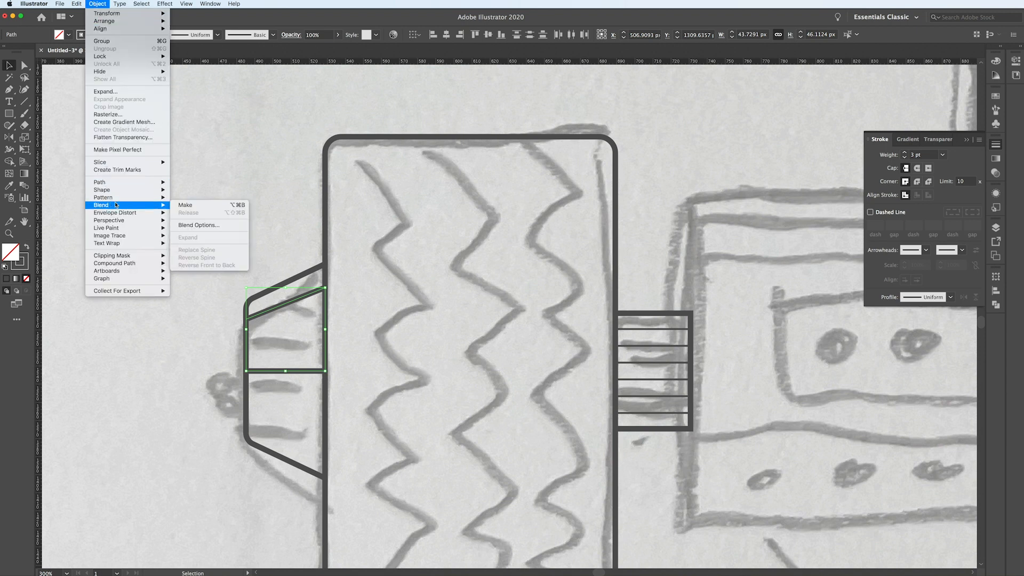
click(196, 205)
Set the hub blend's spacing to Specified Steps with 2 steps and deselect it
click(98, 3)
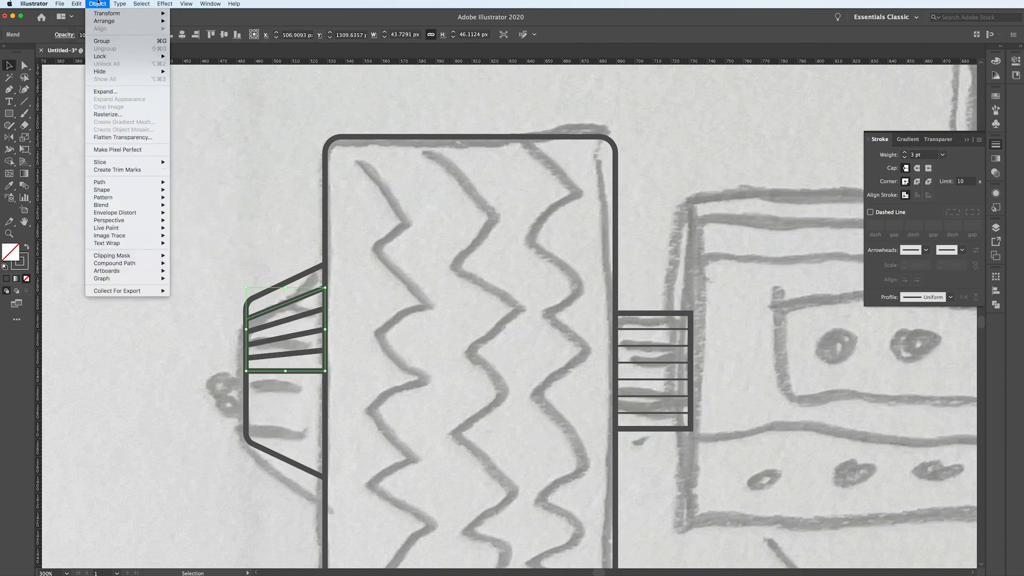
mouse_move(113, 206)
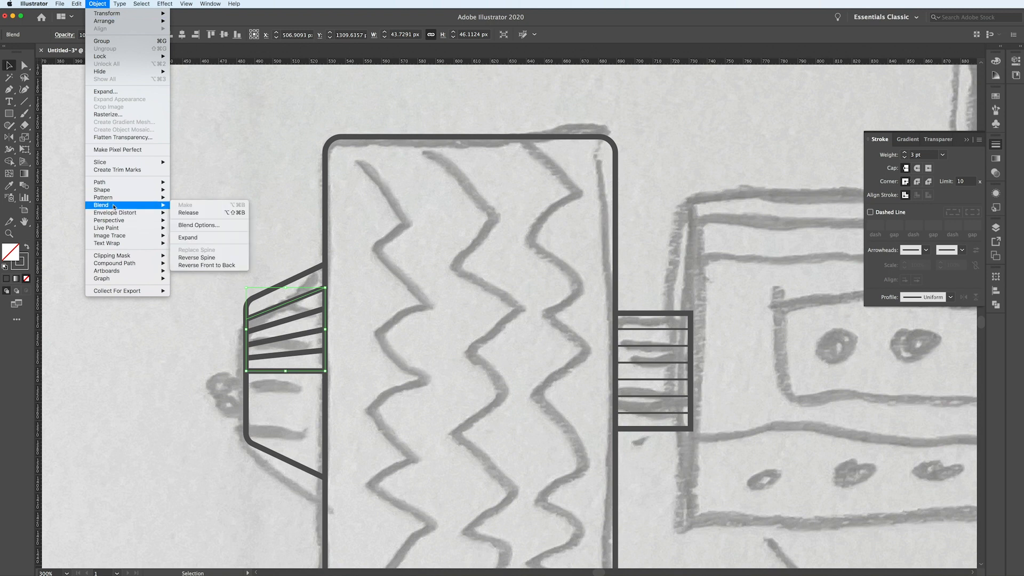
click(193, 225)
click(275, 149)
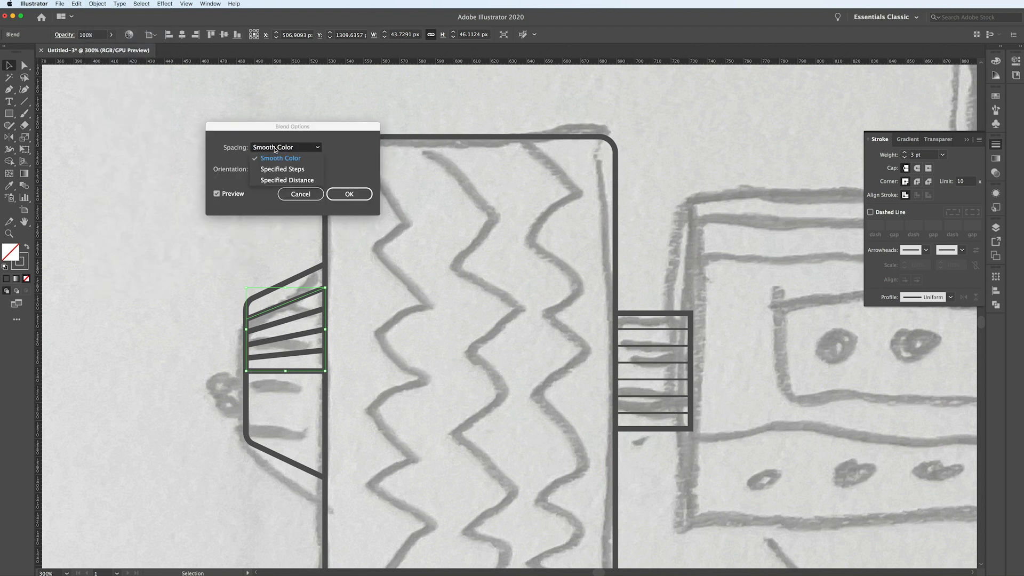
click(277, 169)
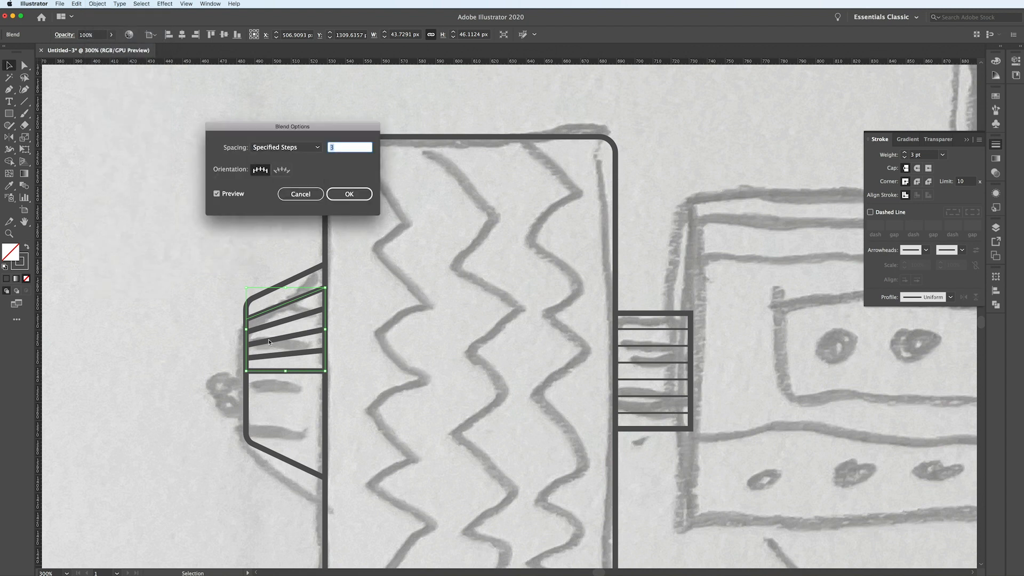
text(1)
click(216, 194)
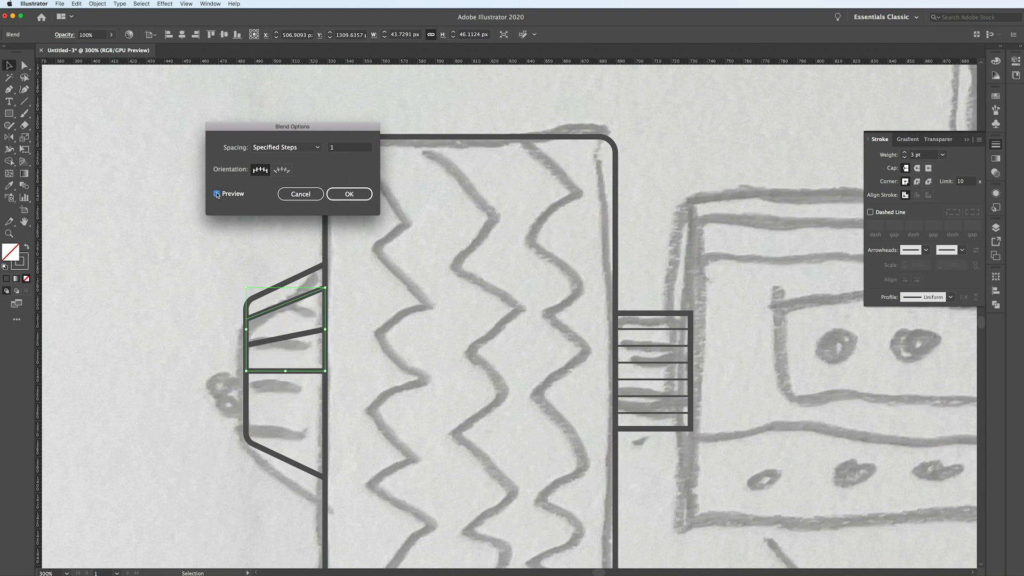
click(217, 195)
double_click(341, 147)
text(2)
click(330, 195)
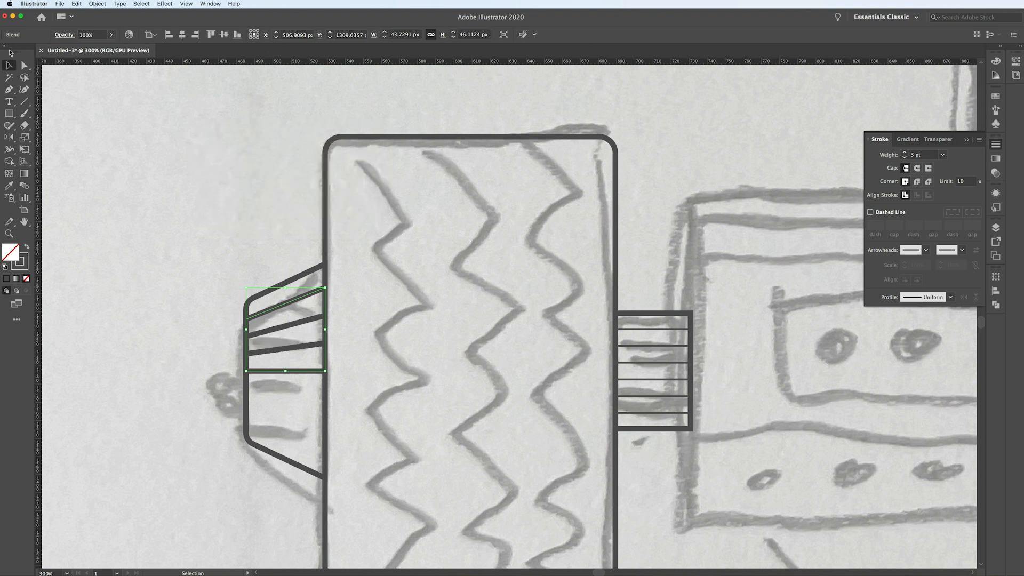
click(217, 152)
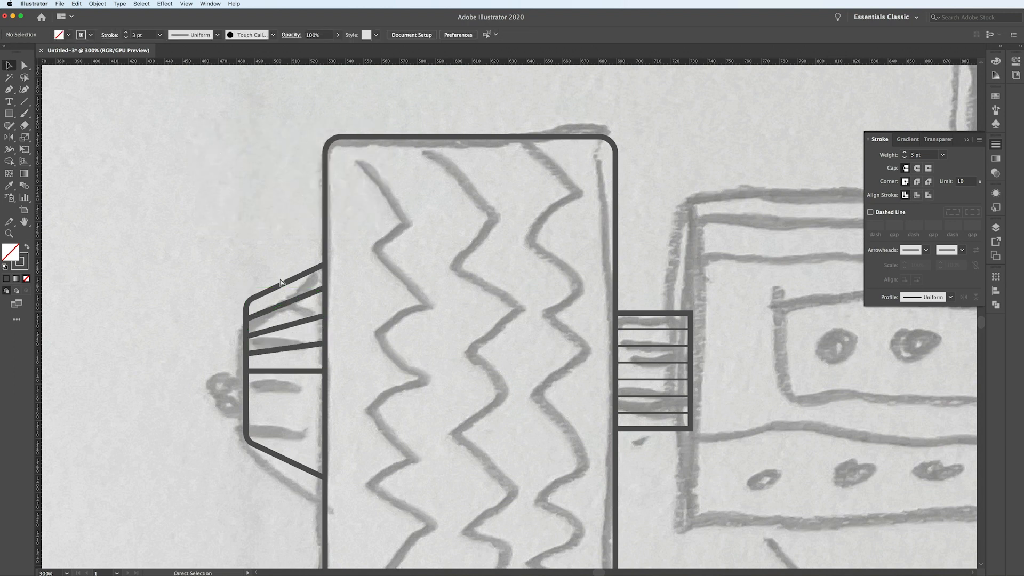
Examine the blended hub lines in Outline view and return to the normal preview
key(super+y)
key(super+y)
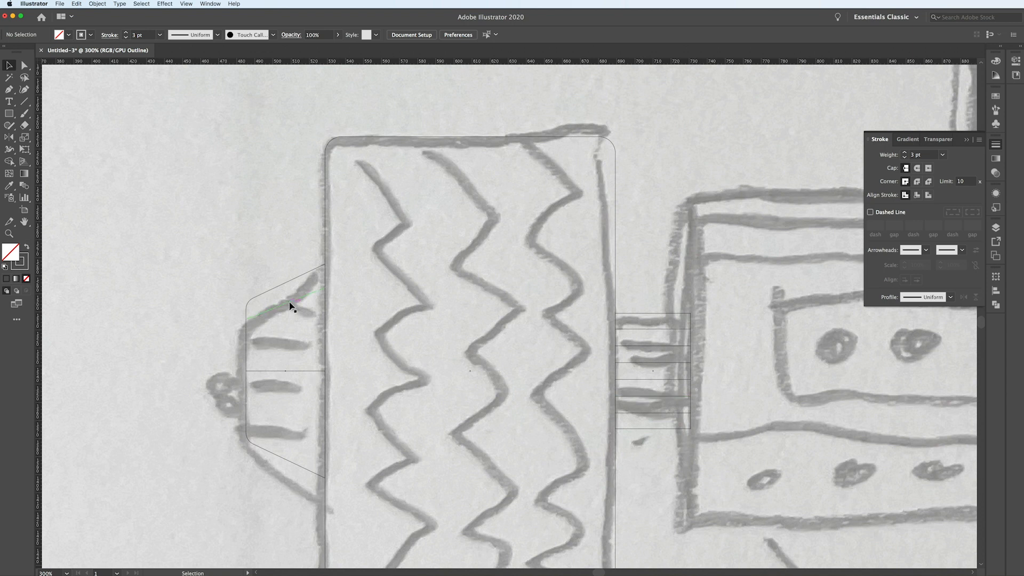
key(super+y)
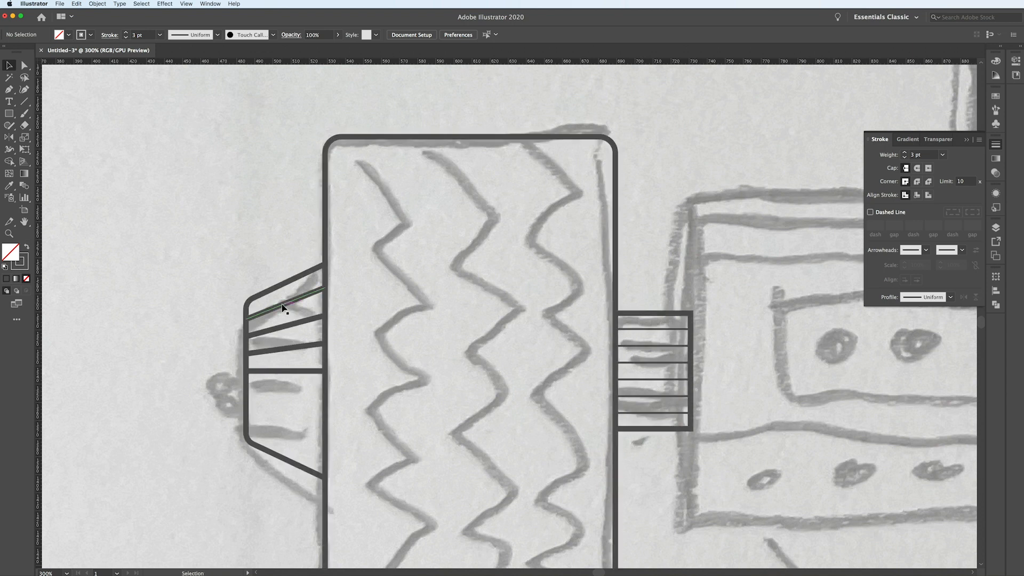
Expand the hub line blend with Object, Fill and Stroke included, turning it into separate editable lines
click(282, 308)
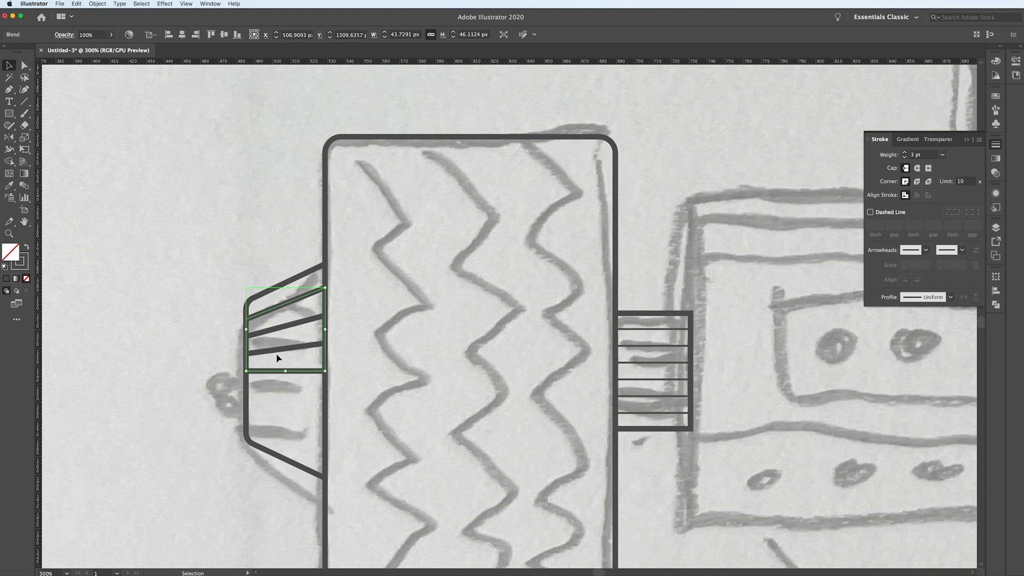
click(98, 3)
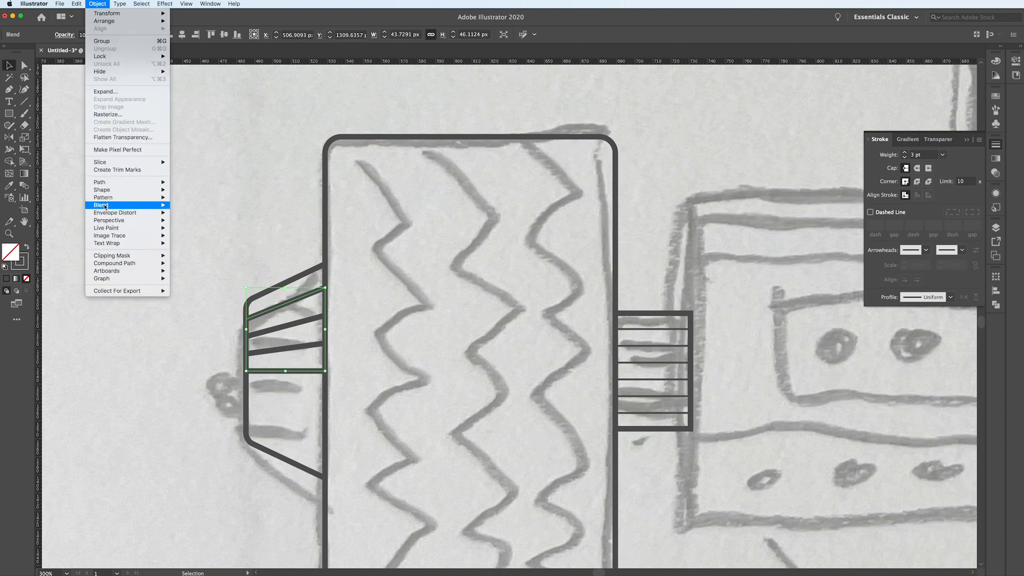
click(104, 92)
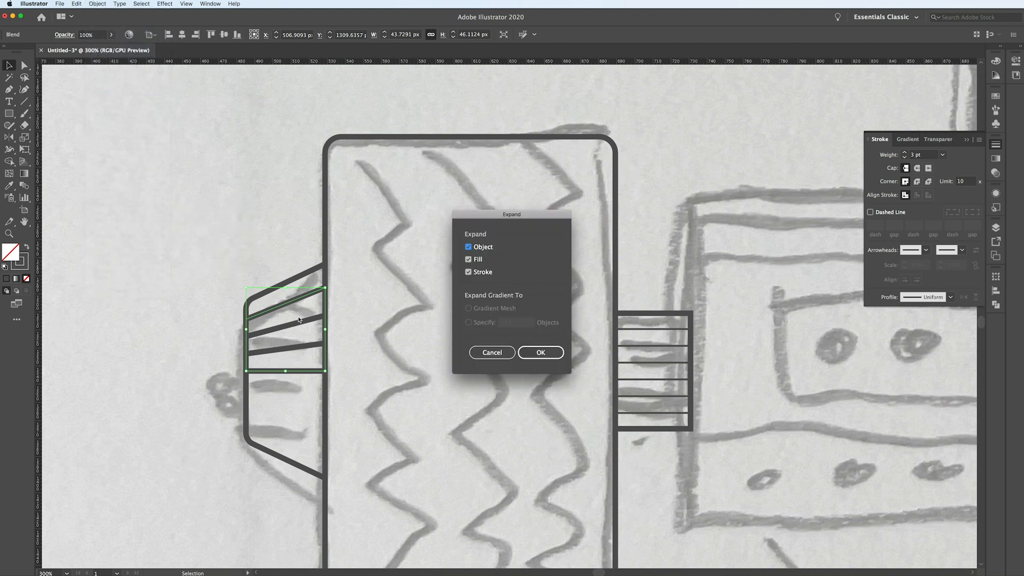
click(540, 353)
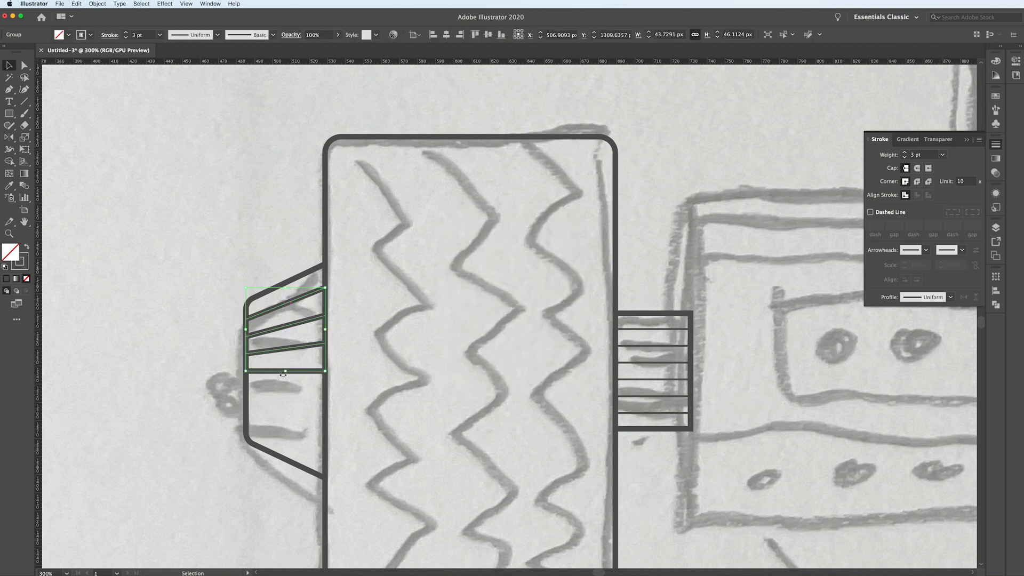
Try pulling the wheel-side end of the second slanted hub line past the wheel's edge, undo it and deselect
key(a)
click(304, 331)
drag(326, 317, 341, 314)
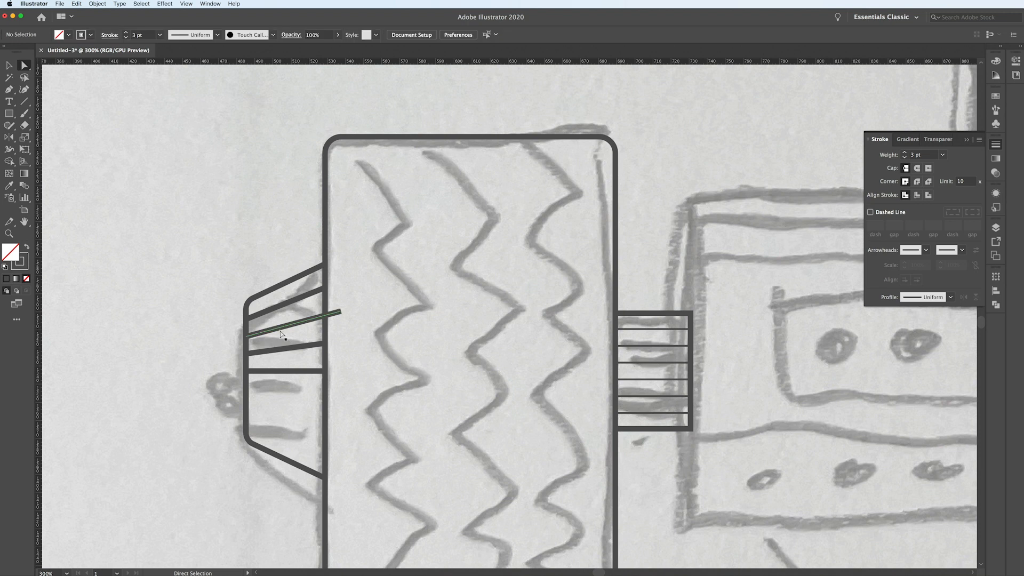
key(super+z)
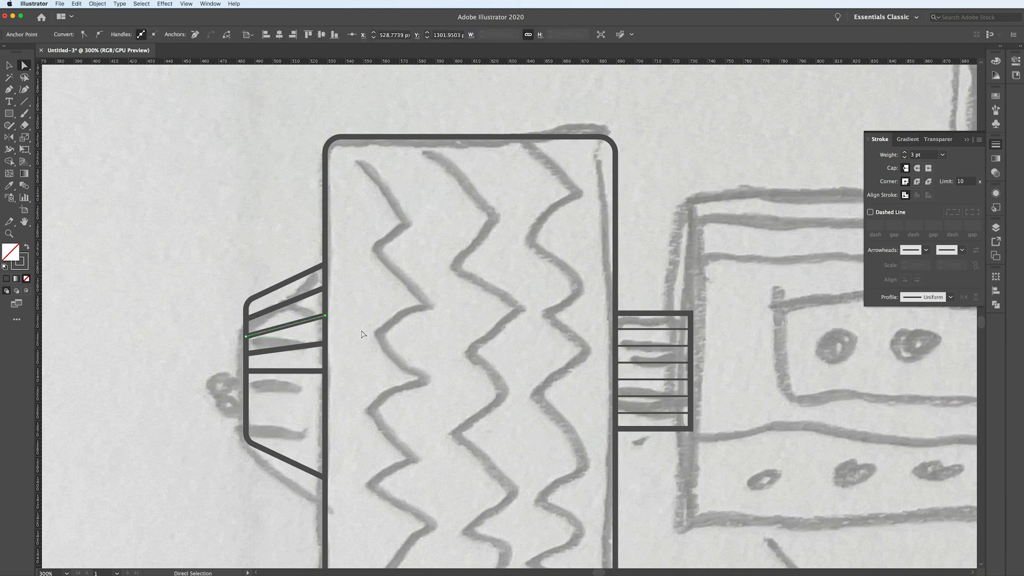
click(352, 355)
Reflect a copy of the hub's line group across the horizontal axis about the hub's middle line, and deselect it
key(v)
scroll(258, 346, down, 3)
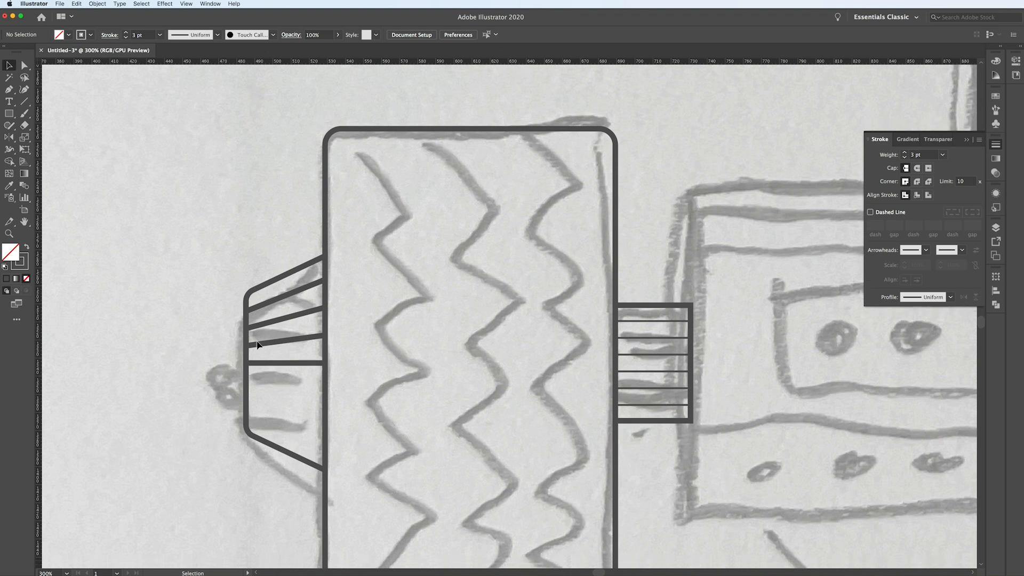
scroll(257, 346, up, 2)
scroll(257, 345, right, 3)
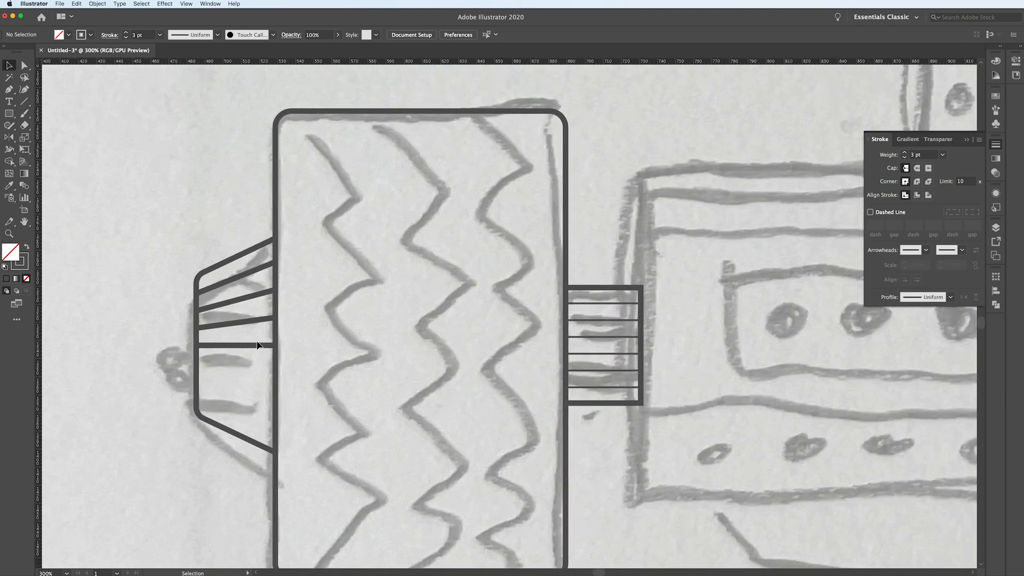
scroll(257, 345, down, 1)
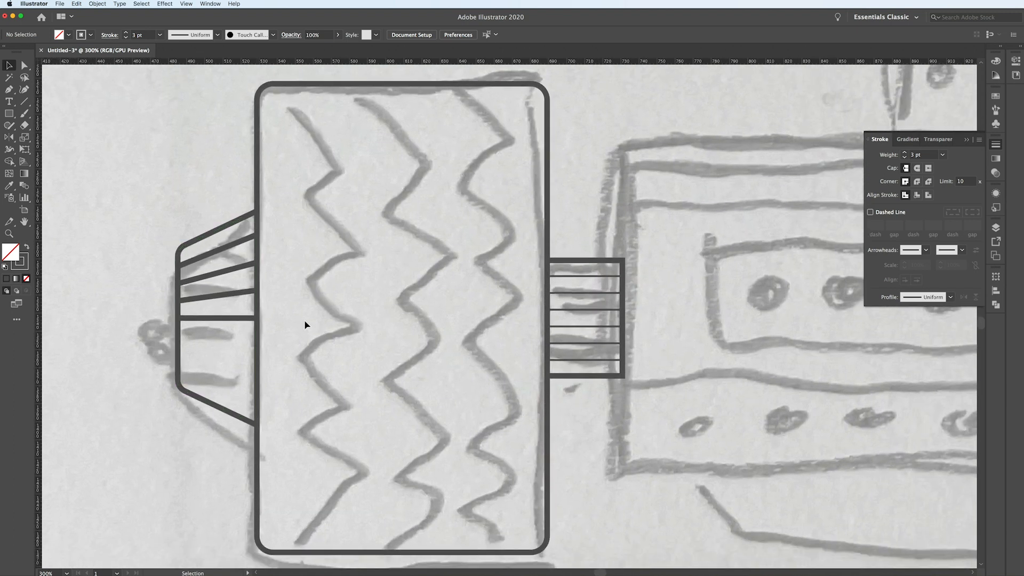
click(234, 319)
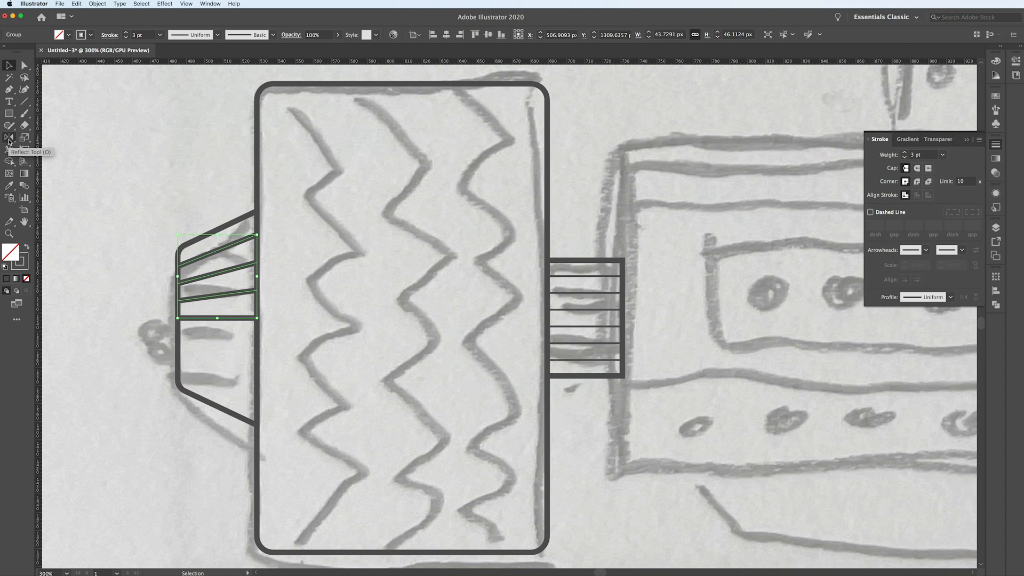
key(o)
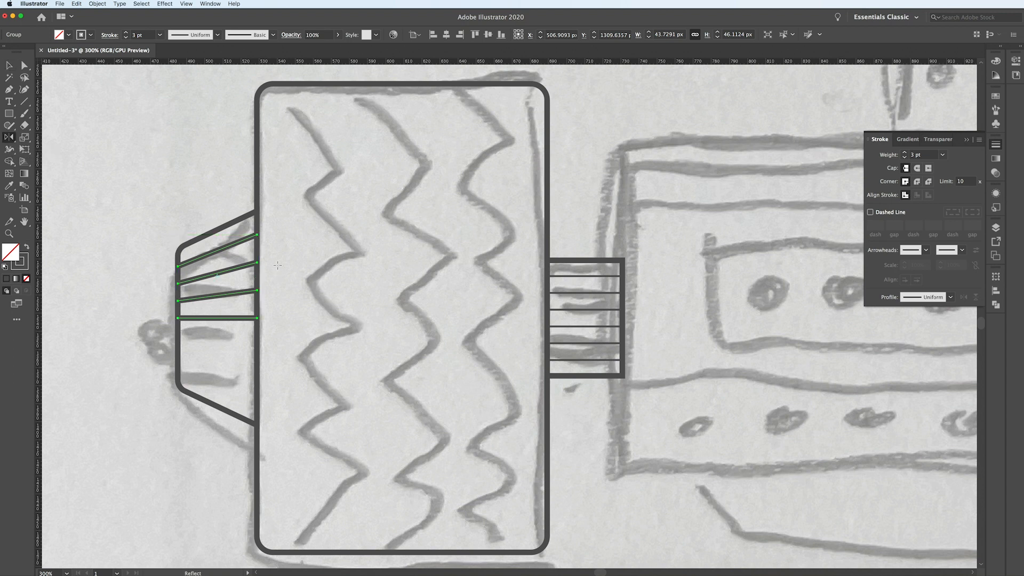
alt+click(216, 318)
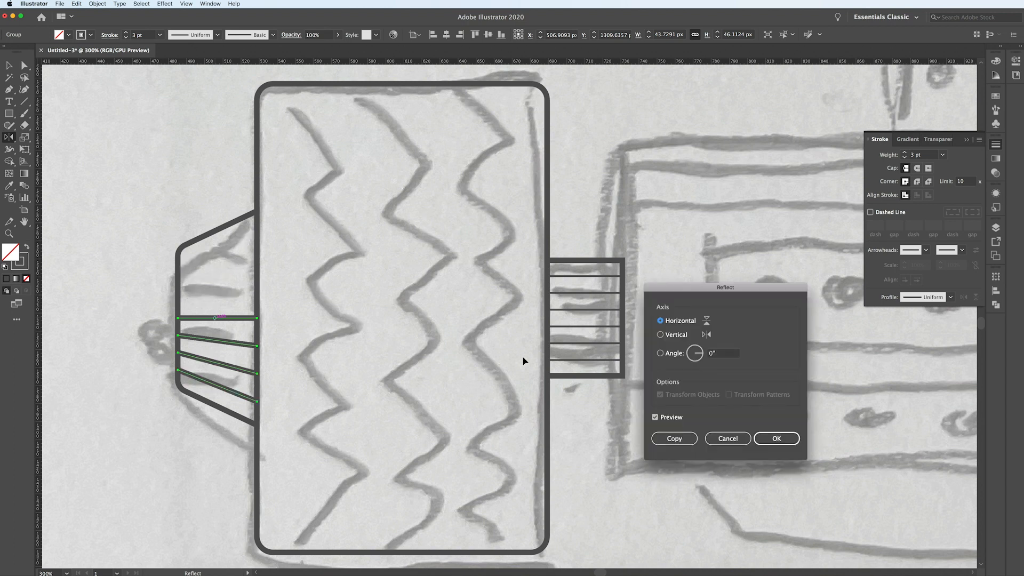
click(661, 334)
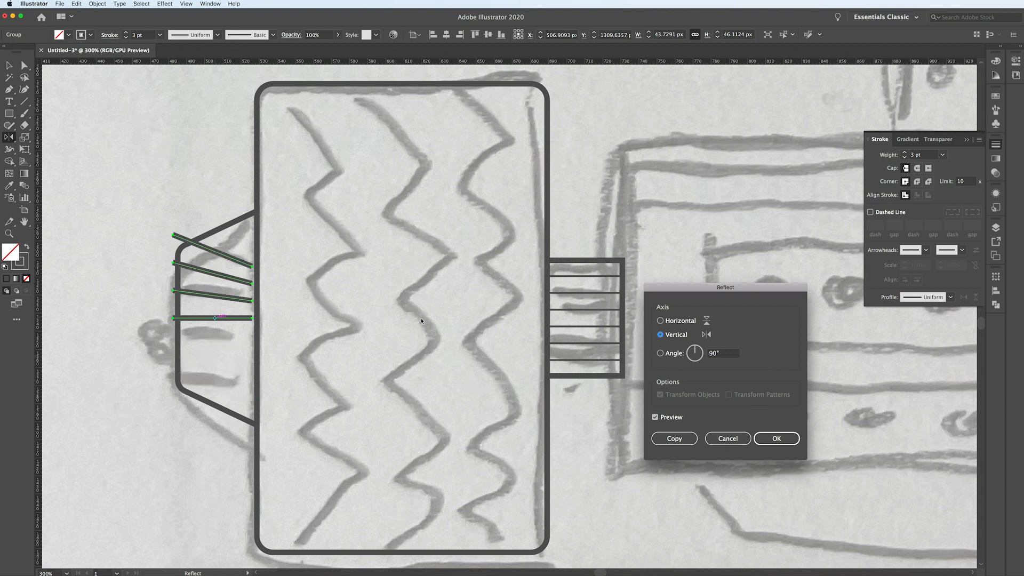
click(661, 321)
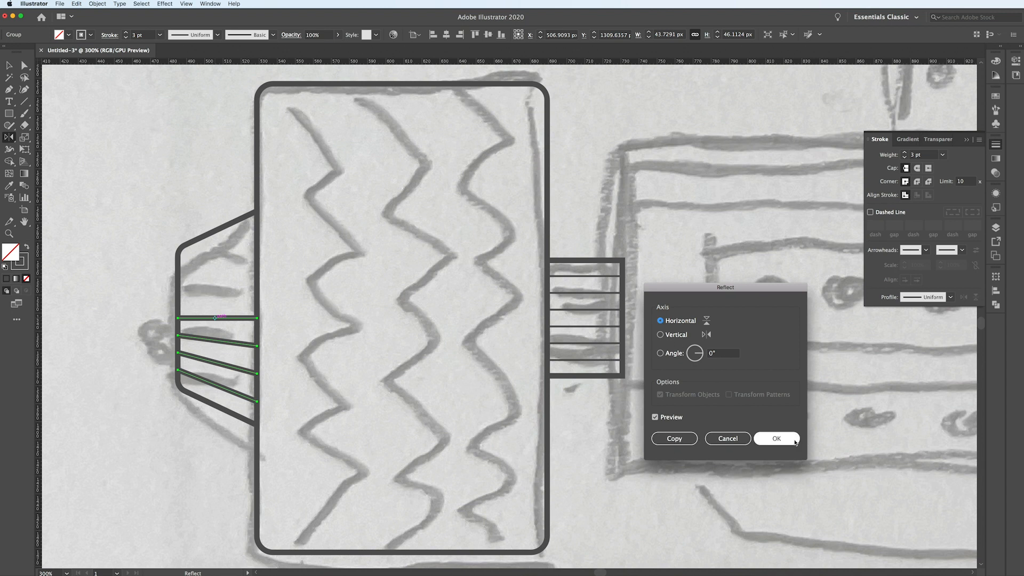
click(673, 439)
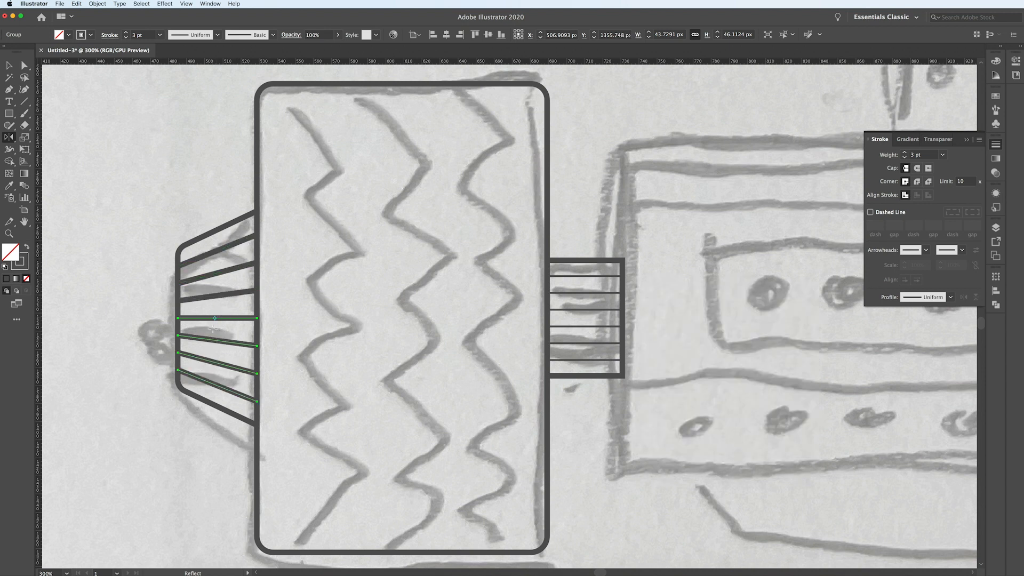
click(10, 65)
click(116, 192)
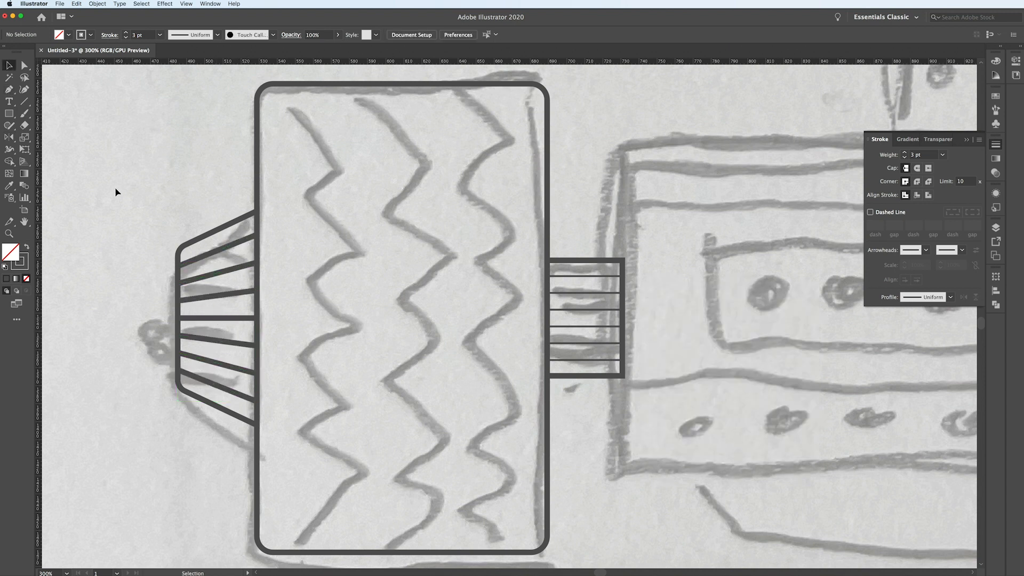
scroll(129, 235, down, 1)
drag(196, 383, 196, 384)
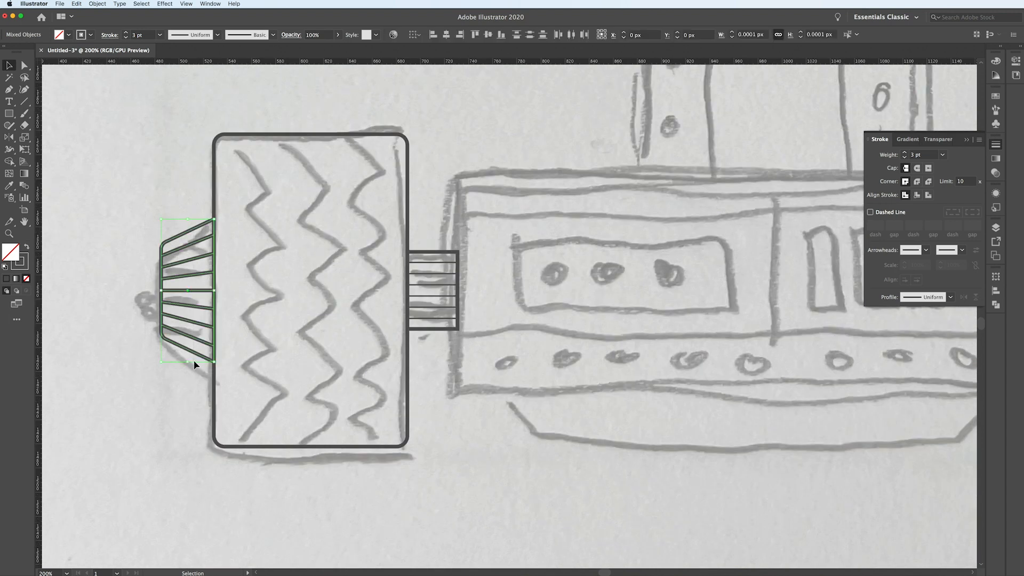
click(166, 391)
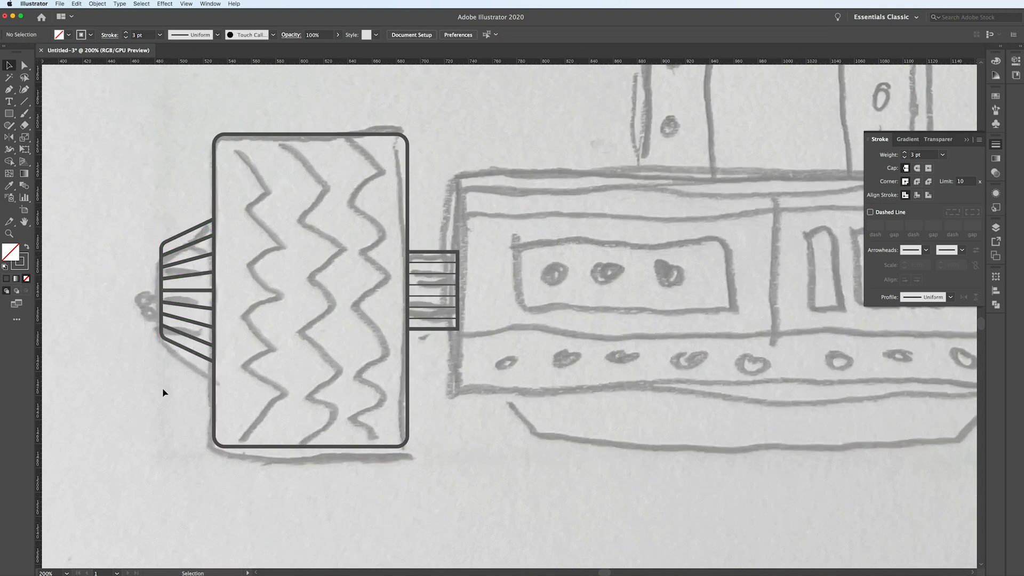
Draw a small upright rectangle about 15.5 × 32.4 px across the left wheel's upper edge, over the first tread line
scroll(165, 392, down, 3)
scroll(163, 393, up, 1)
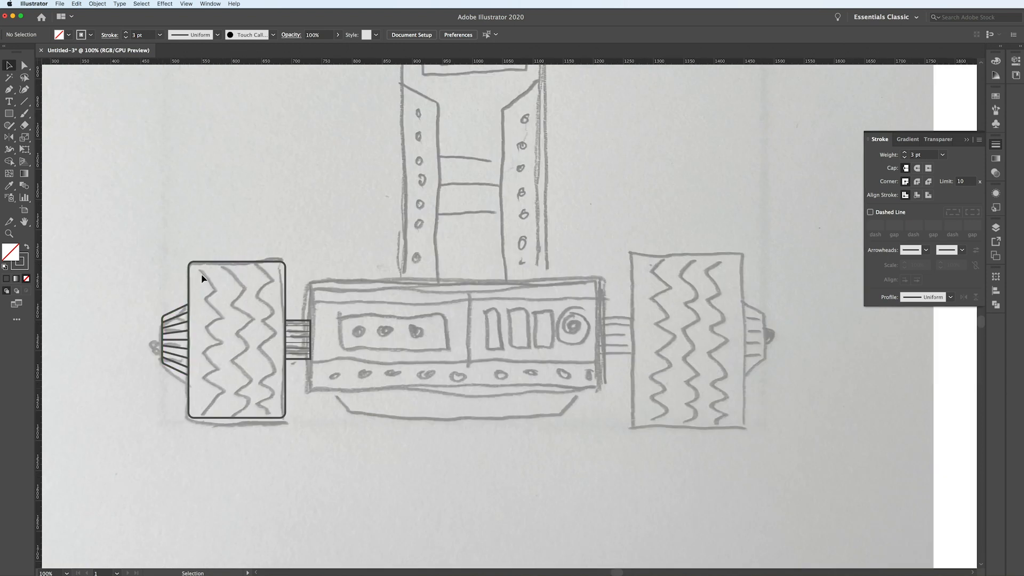
scroll(201, 406, up, 2)
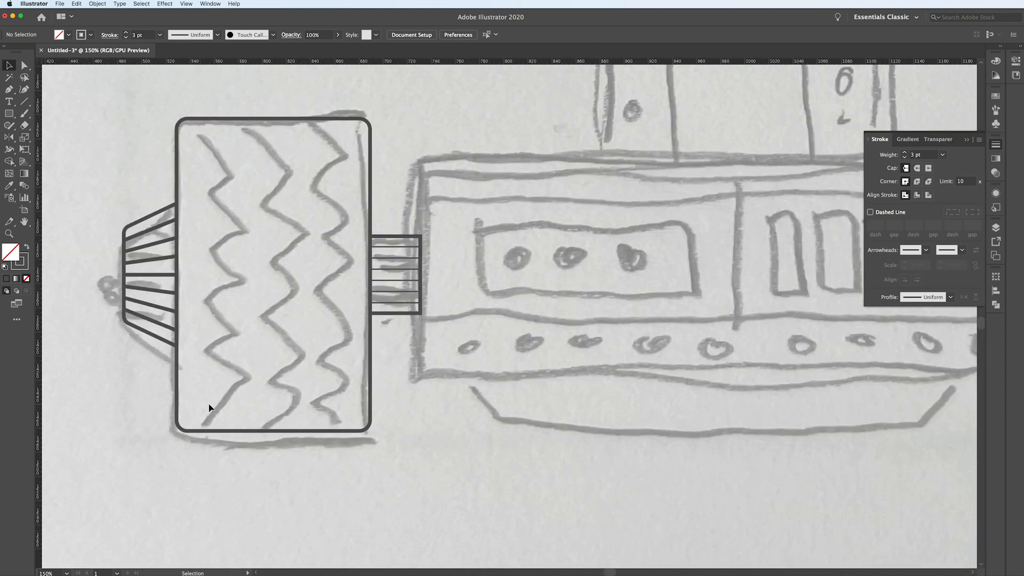
scroll(261, 323, down, 1)
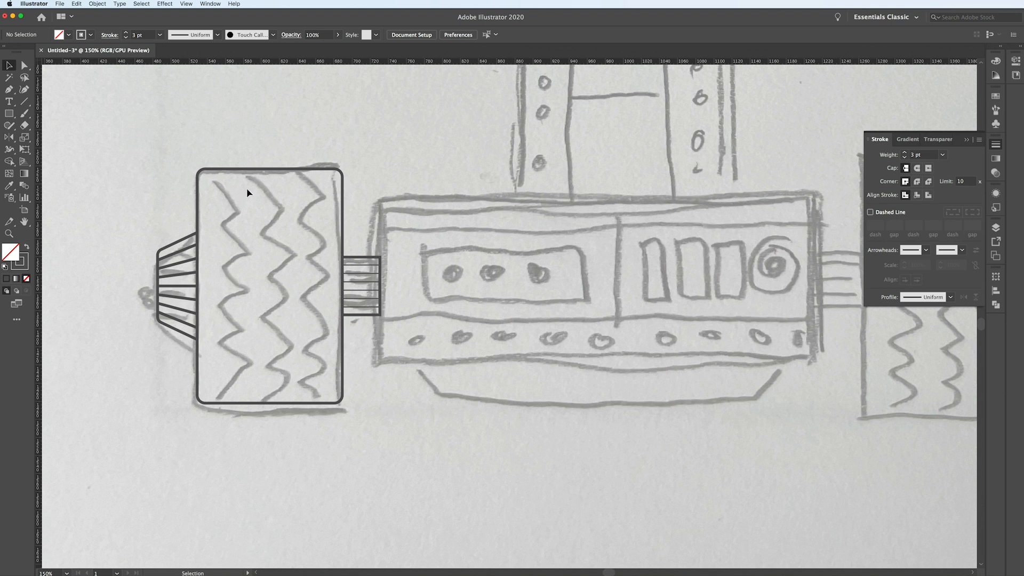
key(m)
drag(217, 164, 231, 192)
drag(231, 192, 231, 192)
key(v)
click(259, 137)
Place a copy of the small rectangle directly beneath it and check their shared edge in Outline view
scroll(221, 171, up, 1)
drag(231, 163, 228, 202)
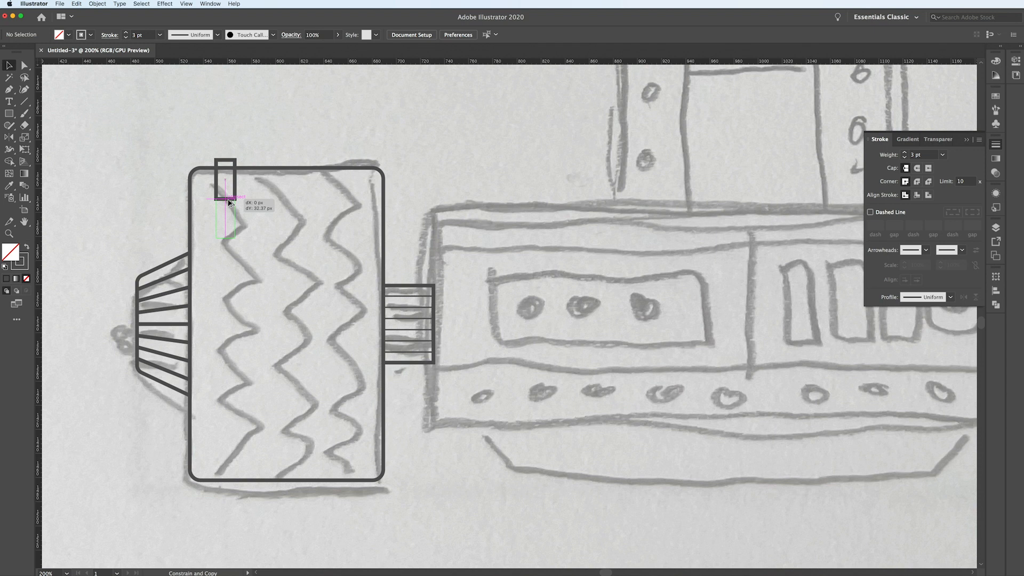
drag(229, 201, 229, 202)
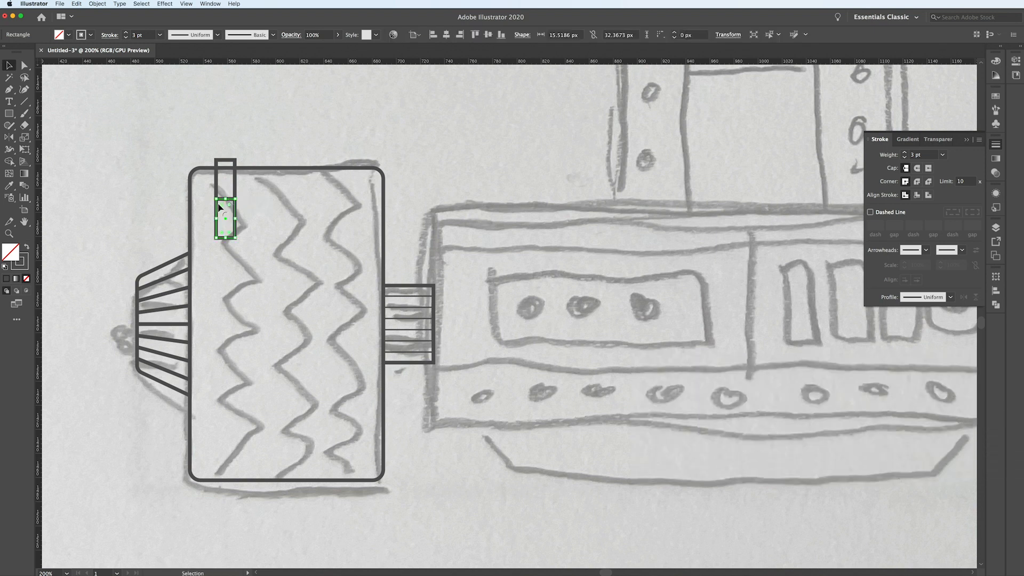
scroll(213, 186, up, 5)
key(super+y)
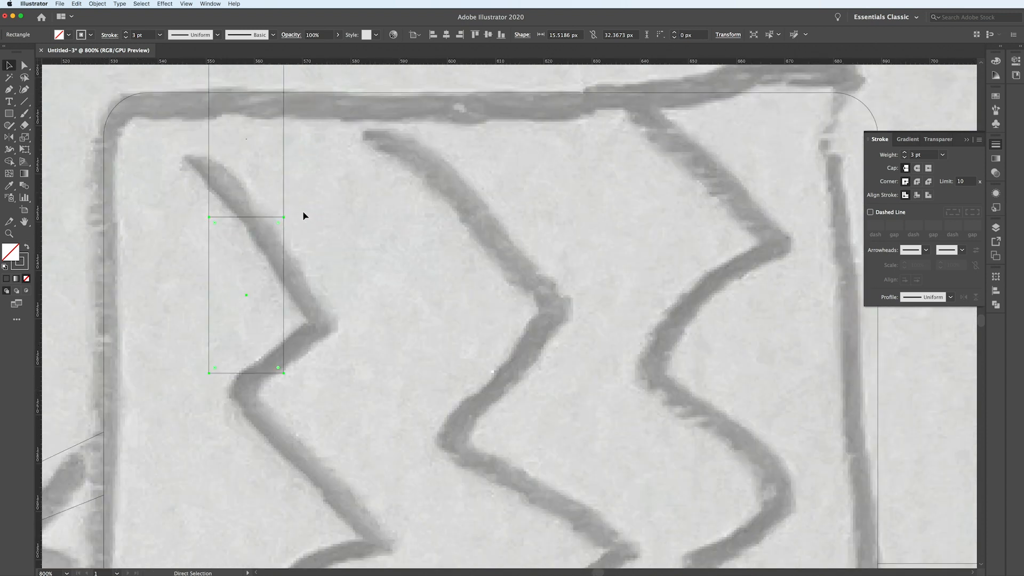
scroll(238, 204, up, 2)
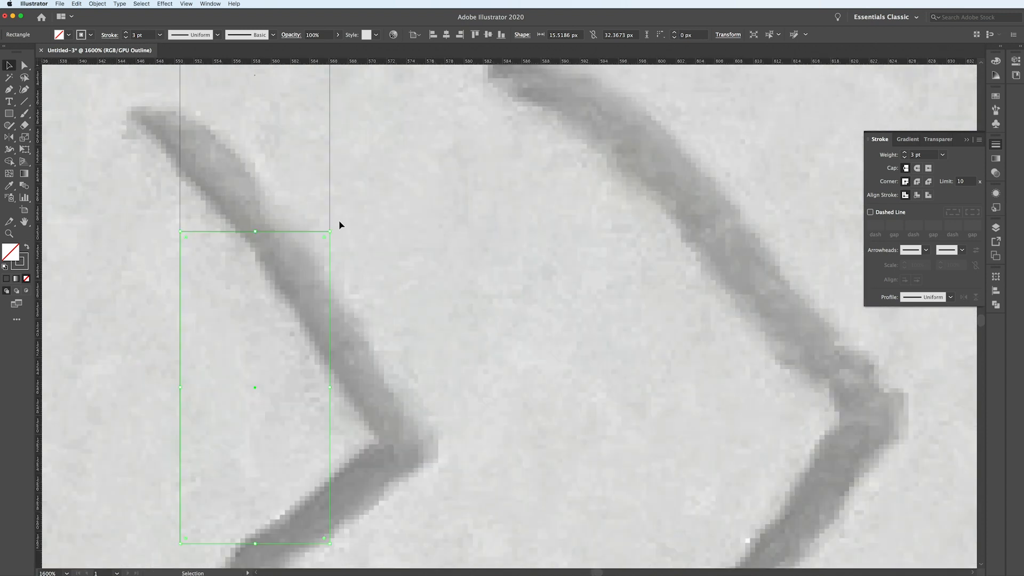
click(313, 245)
scroll(373, 252, down, 2)
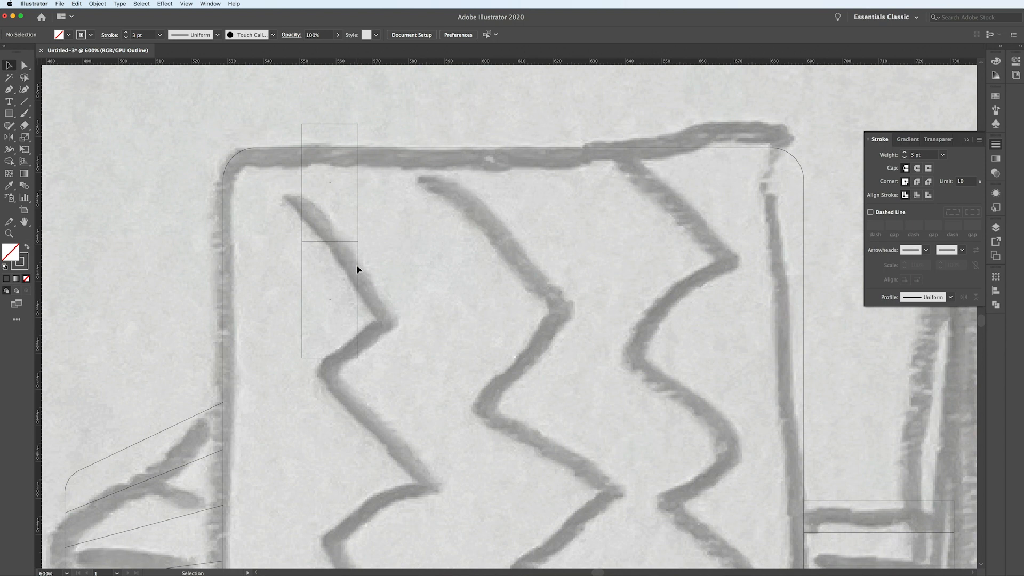
click(376, 269)
scroll(400, 267, down, 1)
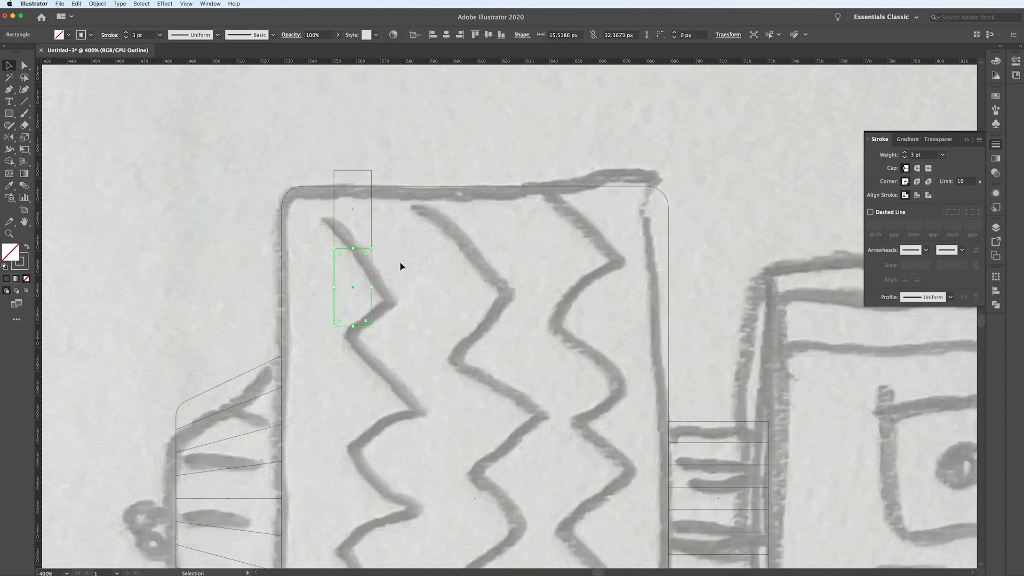
Repeat the copy down the wheel until a column of nine rectangles extends past the lower edge
scroll(400, 267, down, 5)
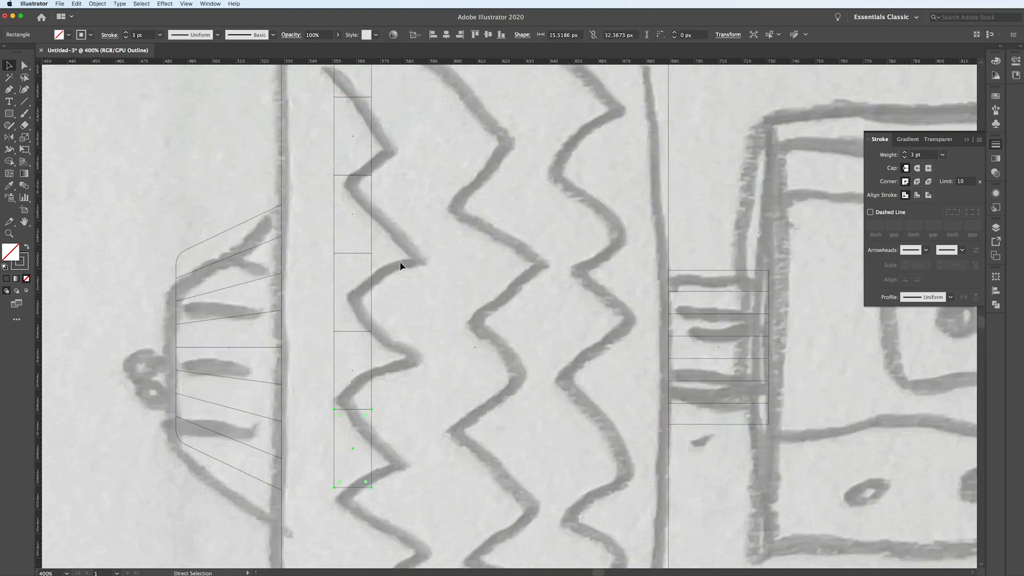
scroll(401, 265, down, 1)
scroll(401, 265, down, 1)
key(super+d)
key(super+d)
key(super+d)
Select the rectangle column without the wheel outline, shorten it to about 275 px in total height, and return to normal preview
drag(411, 458, 375, 150)
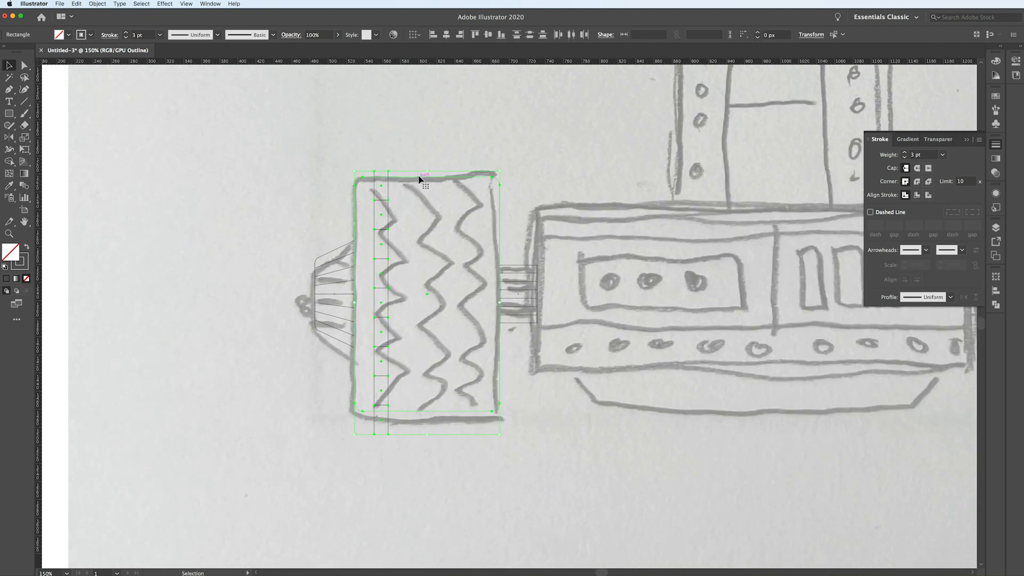
shift+click(425, 200)
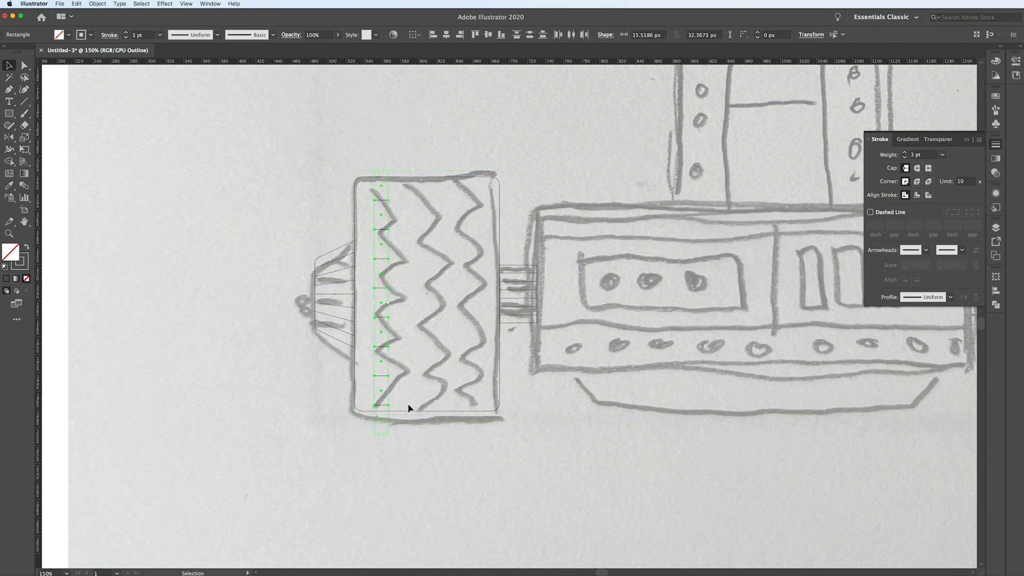
drag(382, 435, 382, 420)
key(ctrl+y)
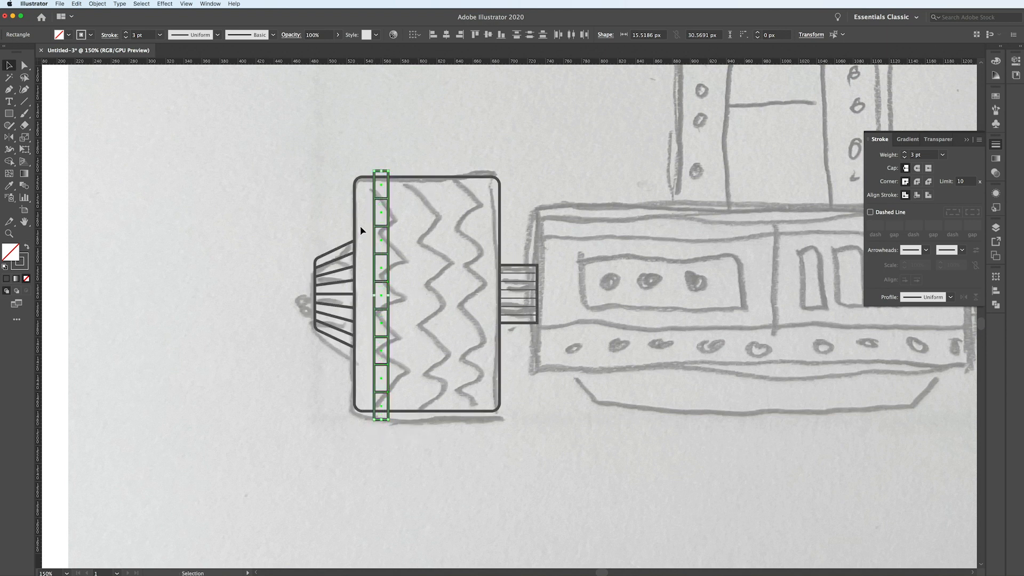
Unite the nine stacked rectangles into a single strip and deselect it
click(996, 304)
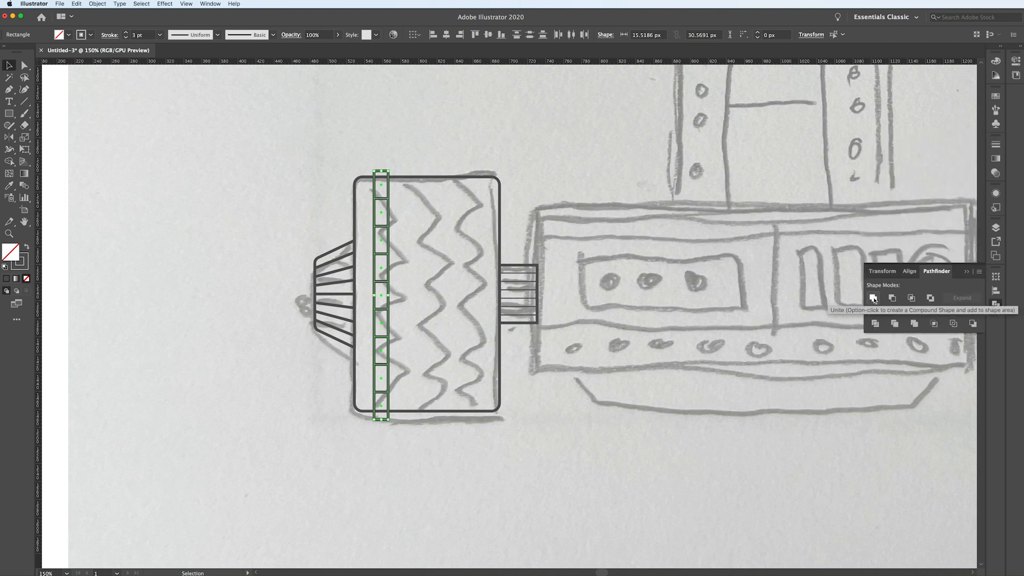
click(873, 299)
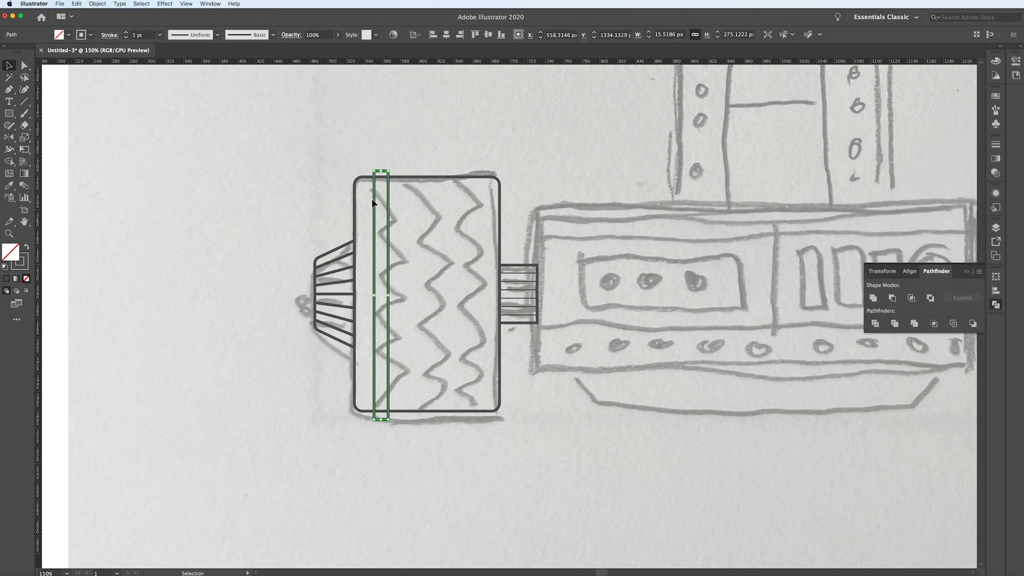
click(428, 438)
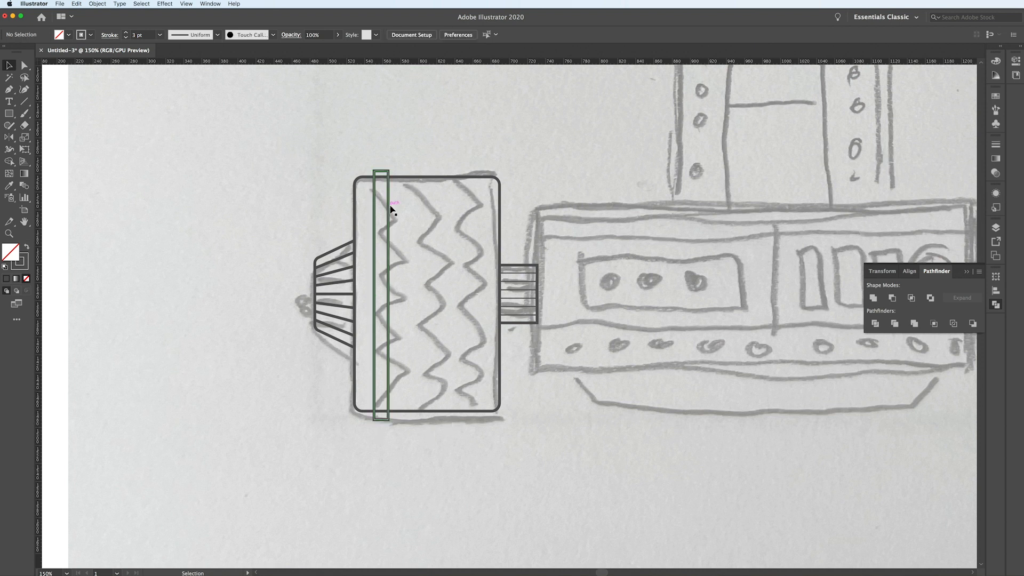
Draw a plain comparison rectangle about 15.5 × 275 px beside the united strip on the wheel
key(m)
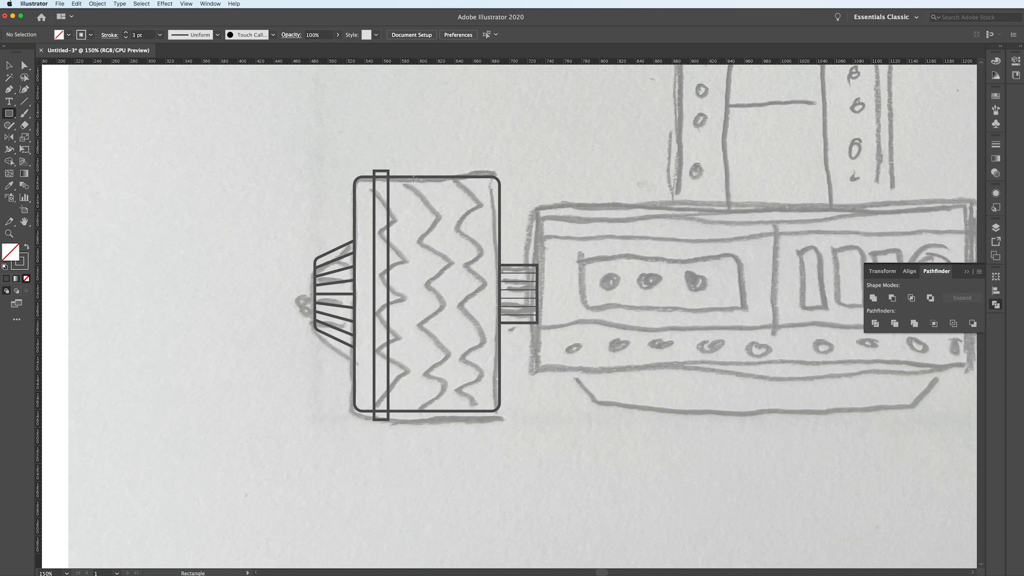
drag(407, 171, 422, 421)
key(v)
click(432, 139)
Compare the plain rectangle's anchor points with those along both sides of the united strip
scroll(385, 171, up, 3)
click(417, 171)
key(a)
click(428, 173)
drag(427, 174, 427, 174)
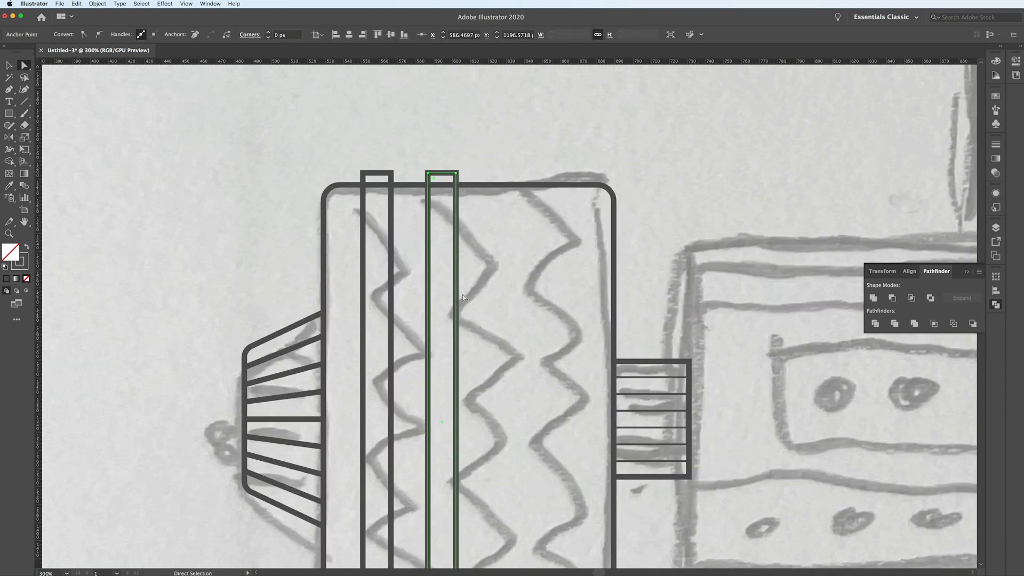
scroll(458, 288, down, 5)
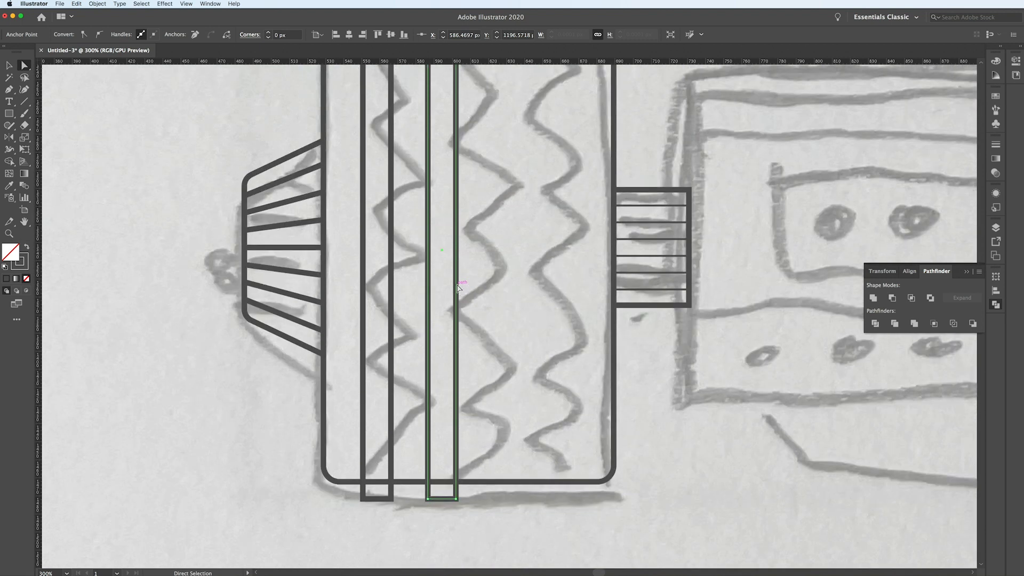
scroll(427, 173, up, 4)
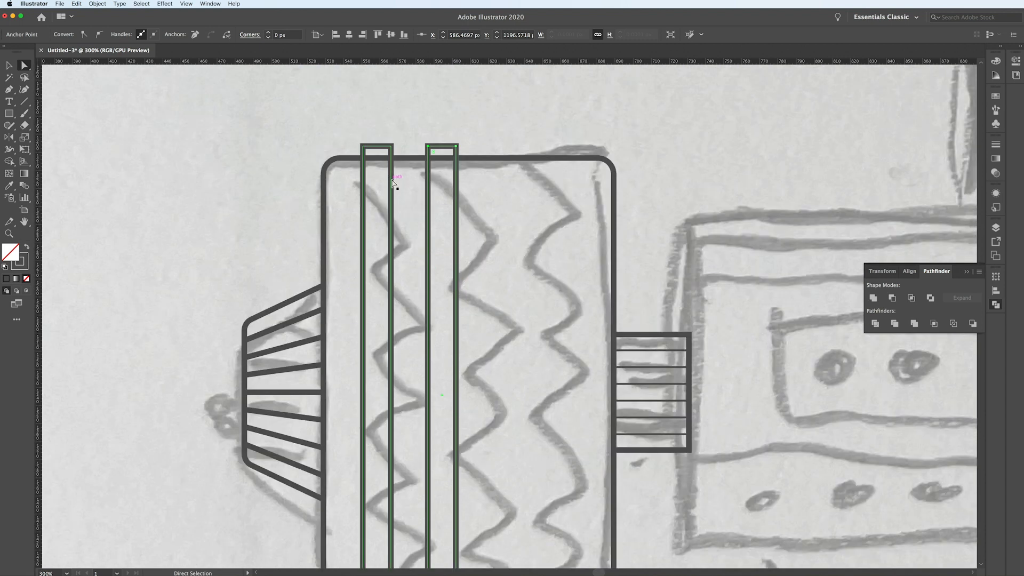
click(392, 201)
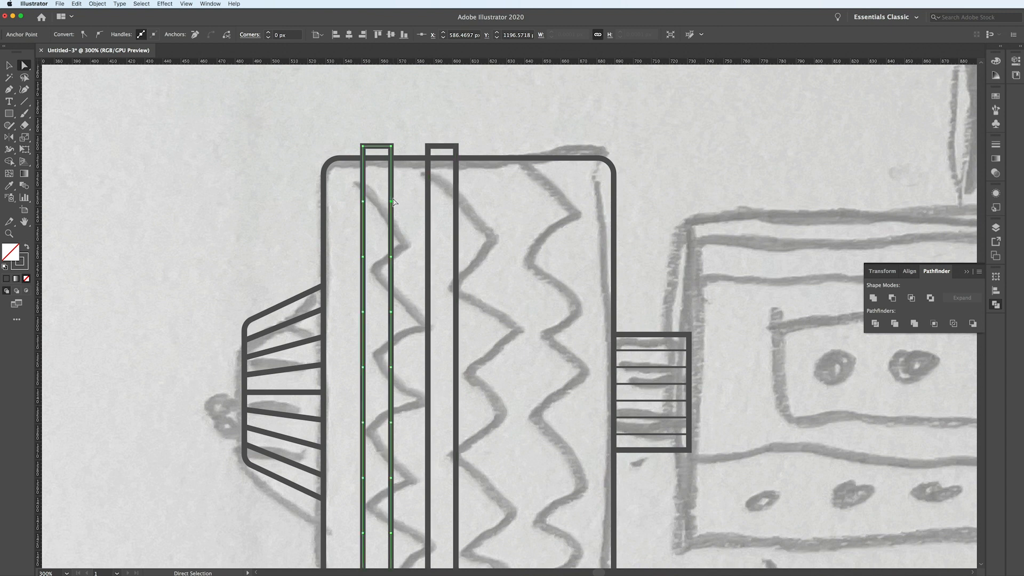
click(363, 257)
mouse_move(363, 260)
mouse_down()
mouse_move(421, 262)
mouse_move(363, 258)
mouse_up()
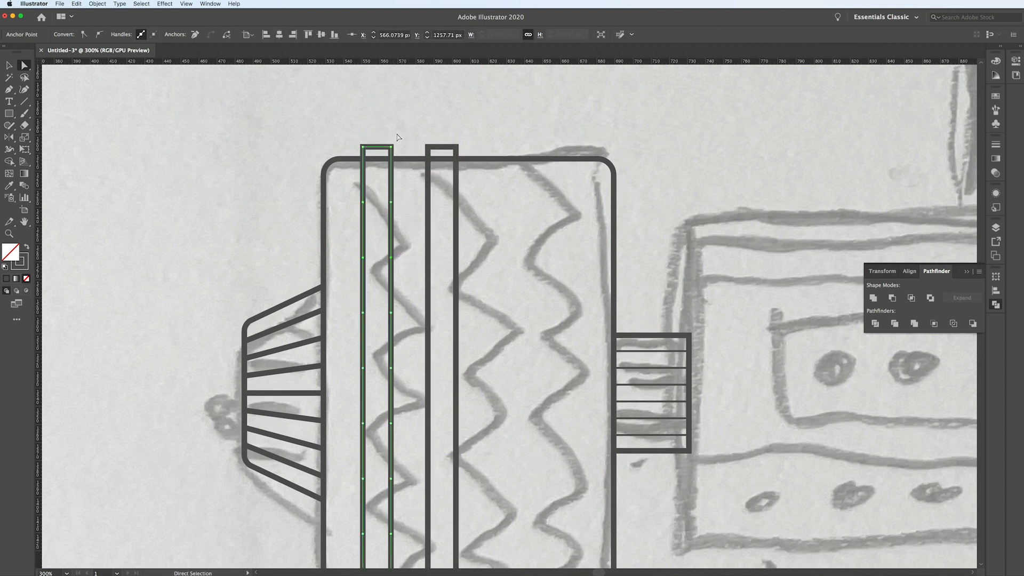
Delete the plain comparison rectangle from the wheel
key(v)
click(442, 149)
key(Delete)
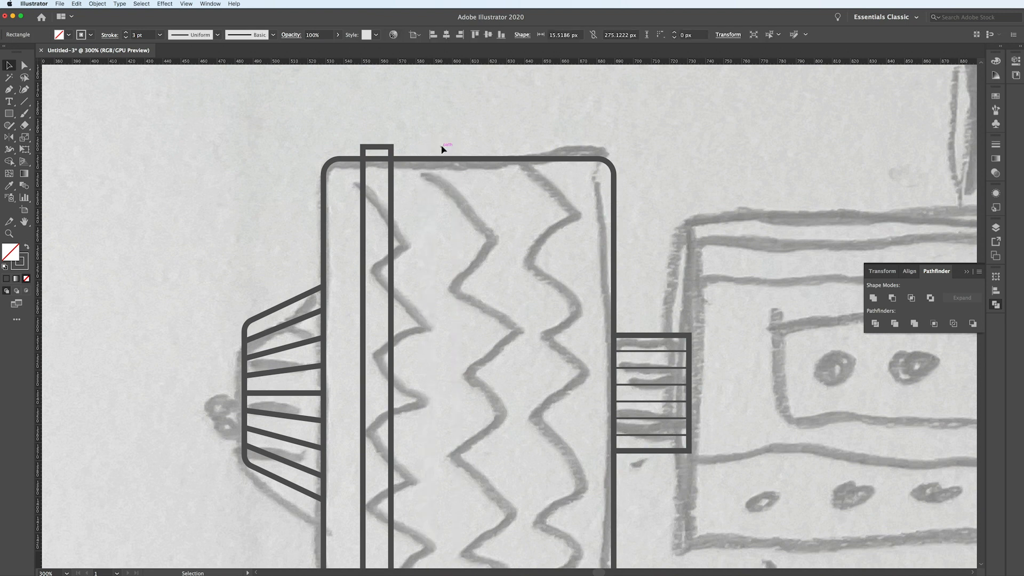
Select every second pair of anchor points on the united strip and shift them about 15.5 px toward the axle, forming a zigzag
scroll(397, 141, down, 2)
key(a)
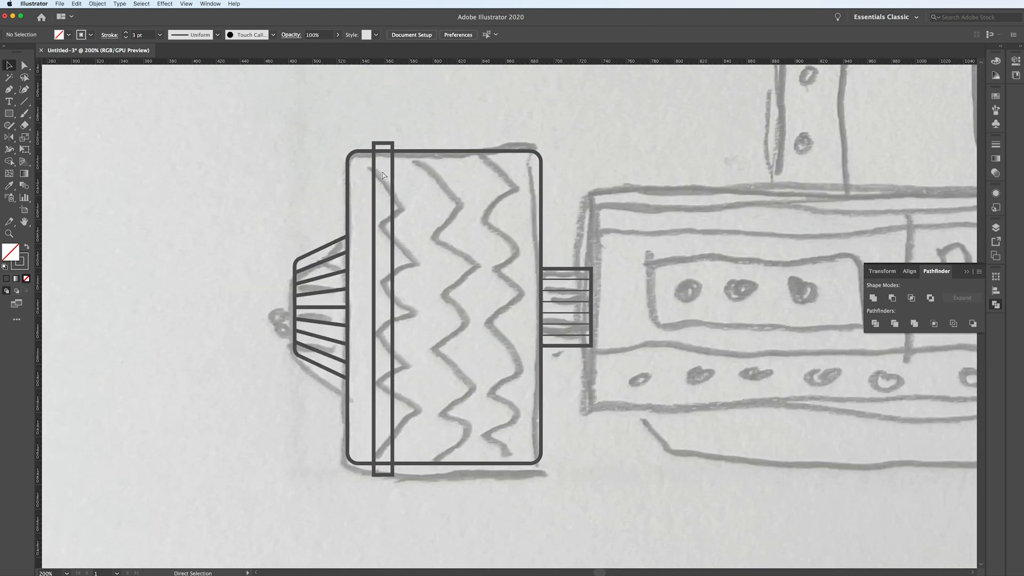
click(375, 181)
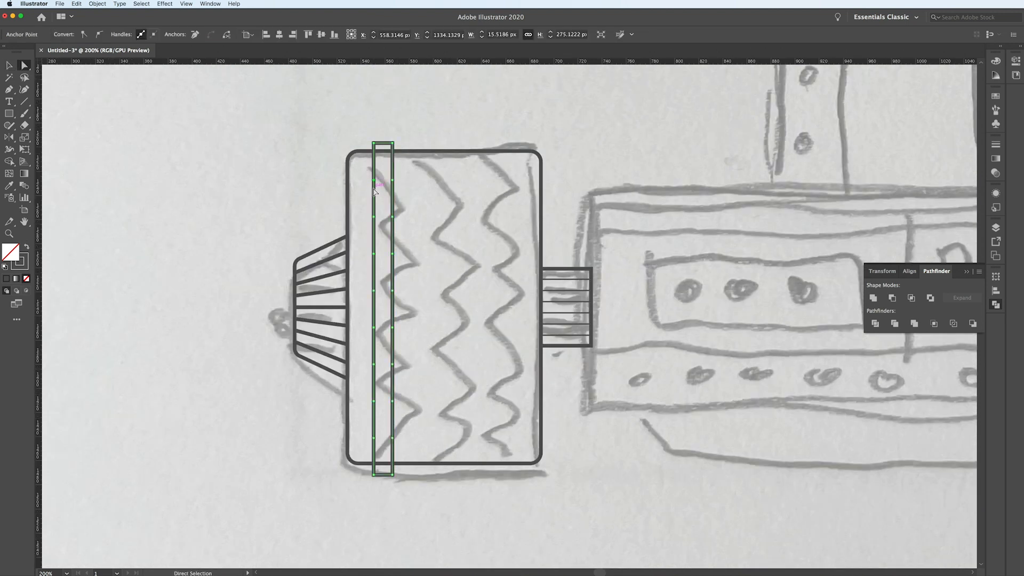
click(365, 180)
click(374, 184)
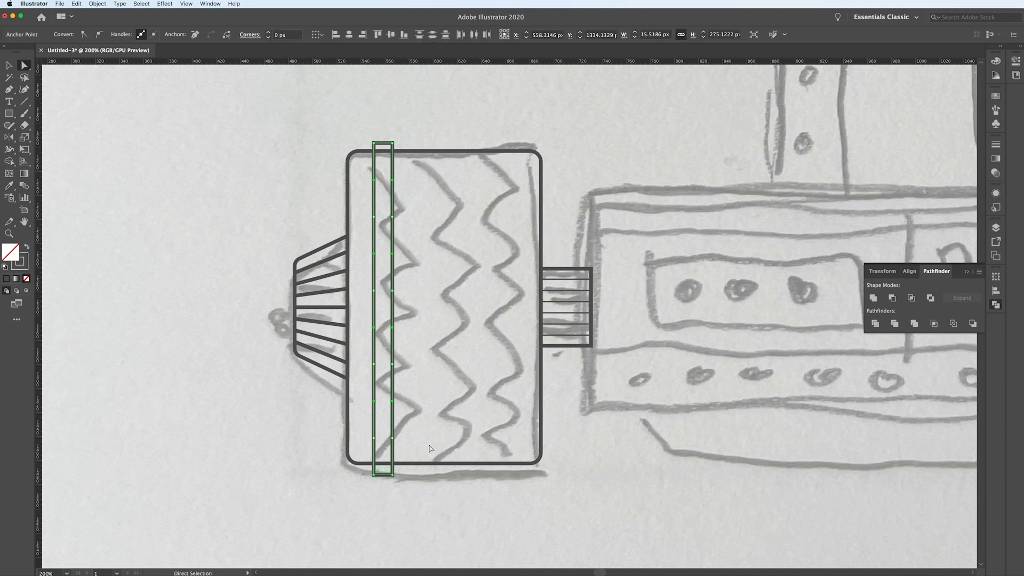
drag(394, 404, 411, 406)
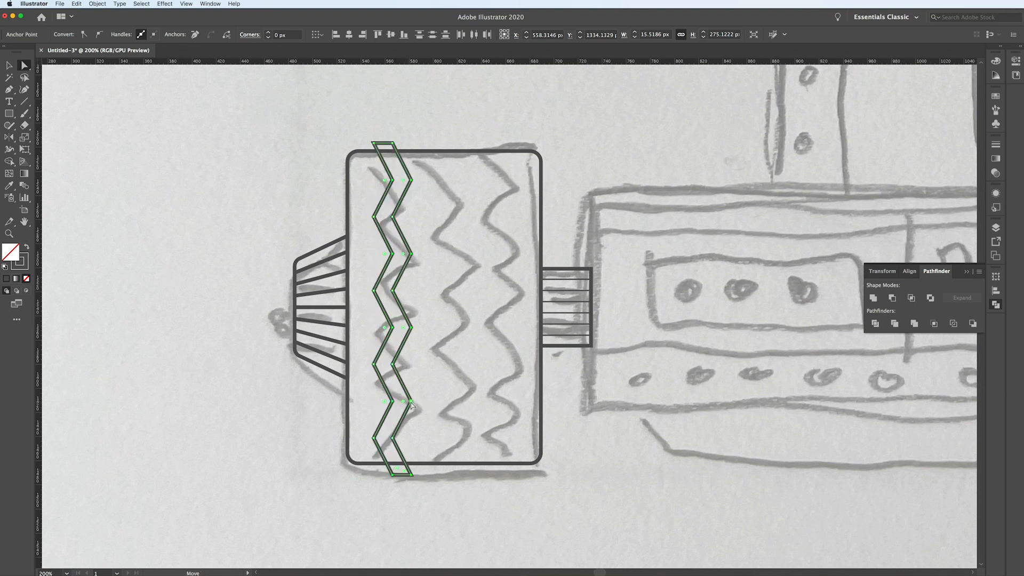
click(446, 398)
Round all corners of the zigzag strip so its ends become semicircular, and deselect it
key(v)
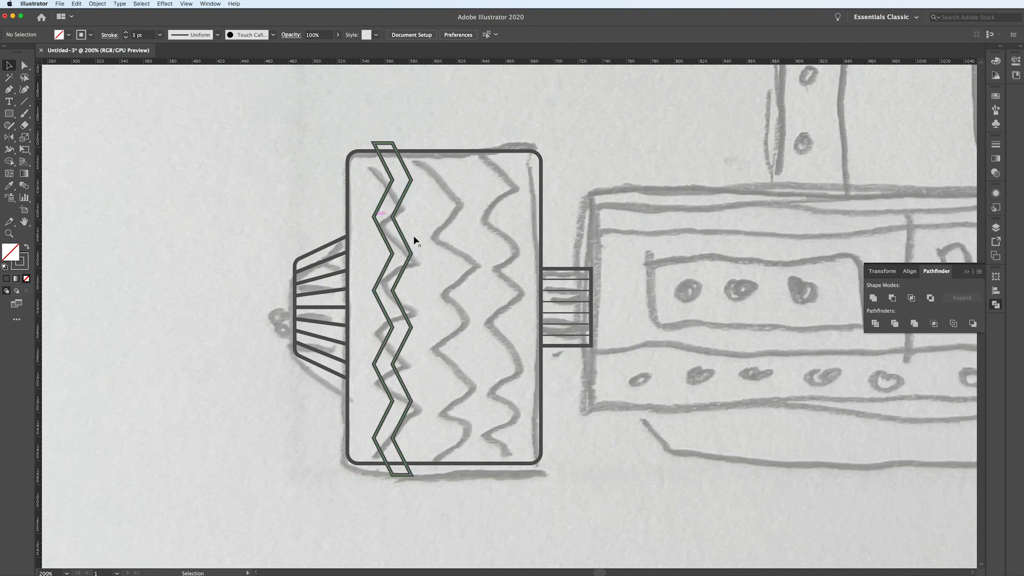
click(394, 211)
key(a)
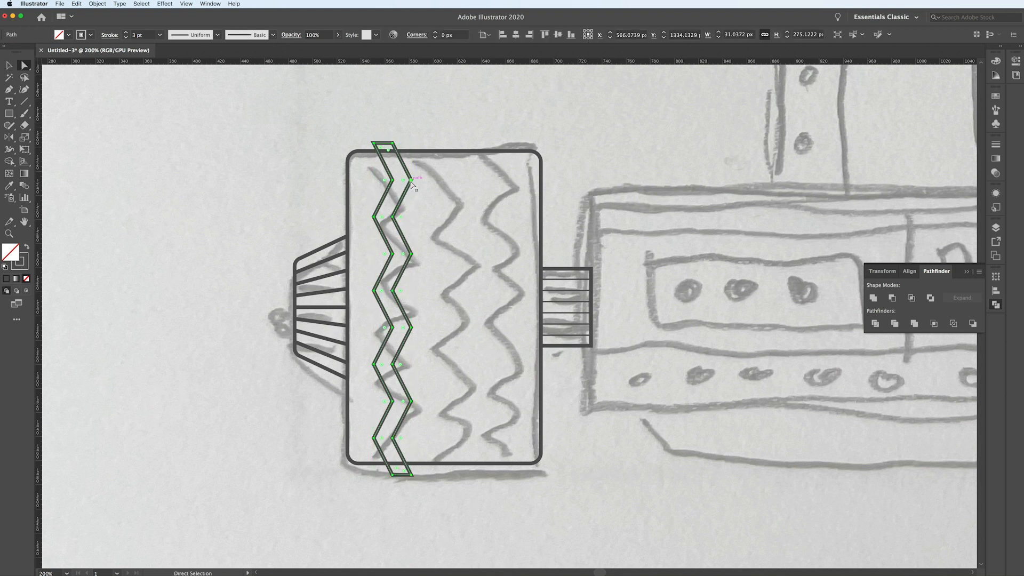
drag(405, 183, 411, 194)
key(v)
click(447, 215)
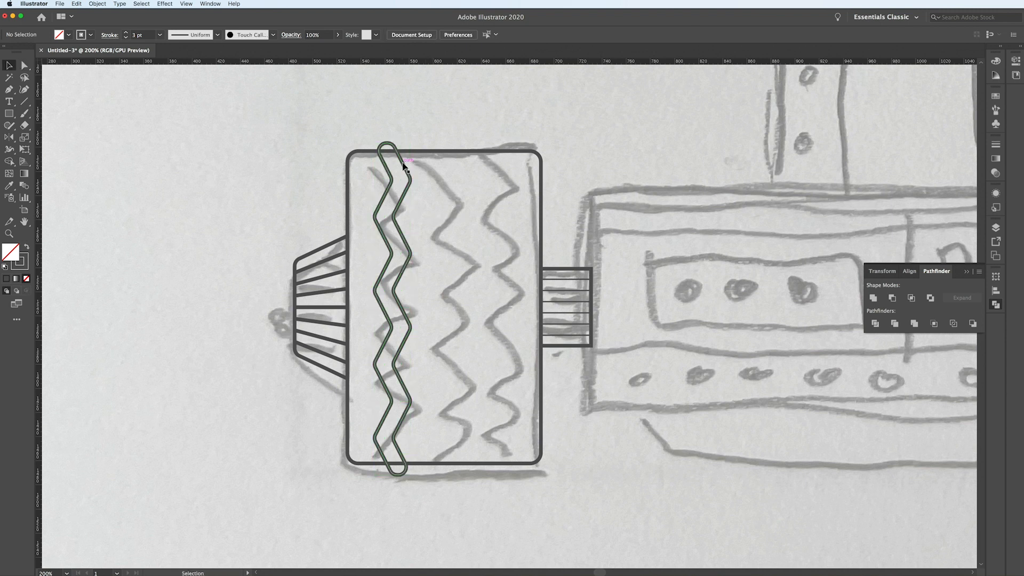
Copy the zigzag strip about 34 px across the wheel and repeat the copy to make four evenly spaced treads
drag(403, 166, 444, 162)
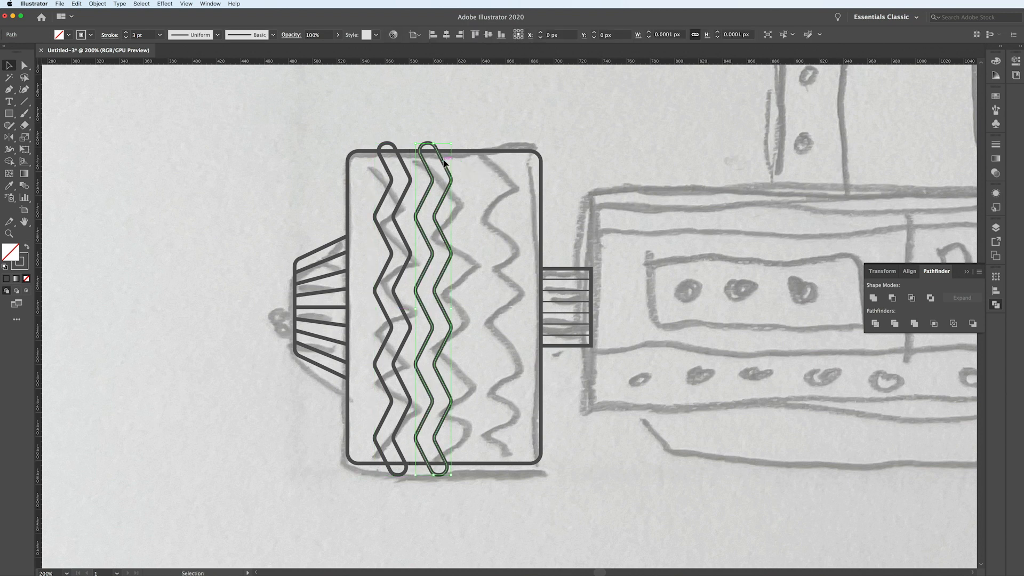
key(super+d)
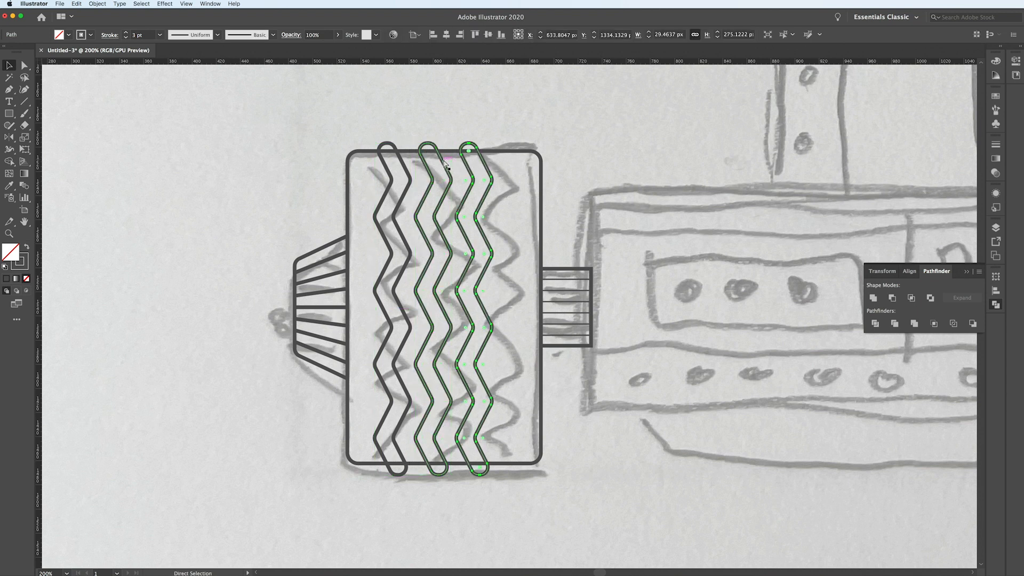
key(super+d)
click(477, 96)
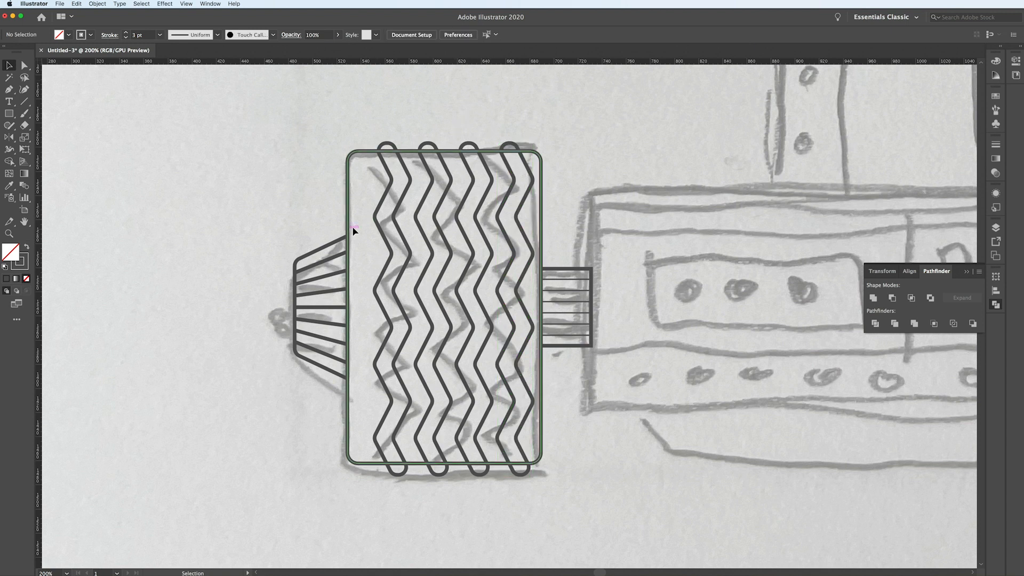
Select all four zigzag treads and move them about 8 px toward the hub, centring them within the wheel
click(520, 198)
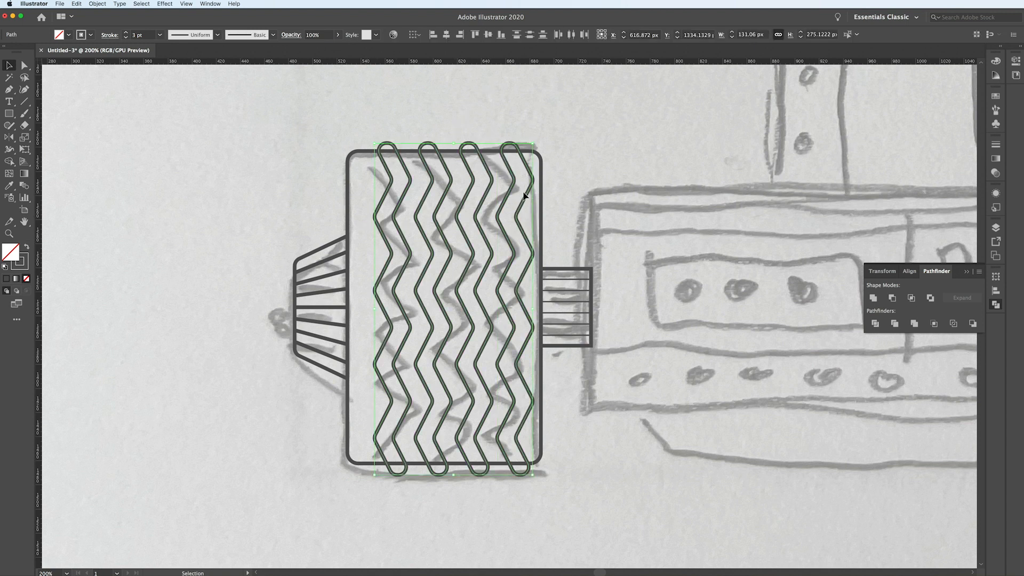
drag(523, 197, 516, 199)
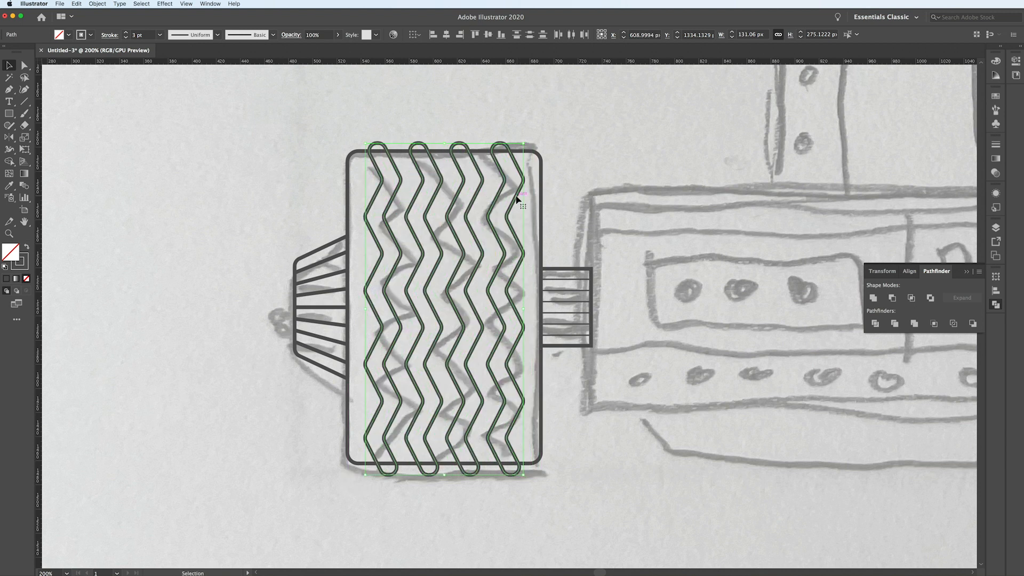
Try to combine the four zigzag treads with the wheel outline using Shape Builder, clearing the outline where it crosses the tread ends
click(568, 144)
scroll(566, 144, down, 2)
scroll(560, 144, up, 2)
scroll(559, 145, right, 1)
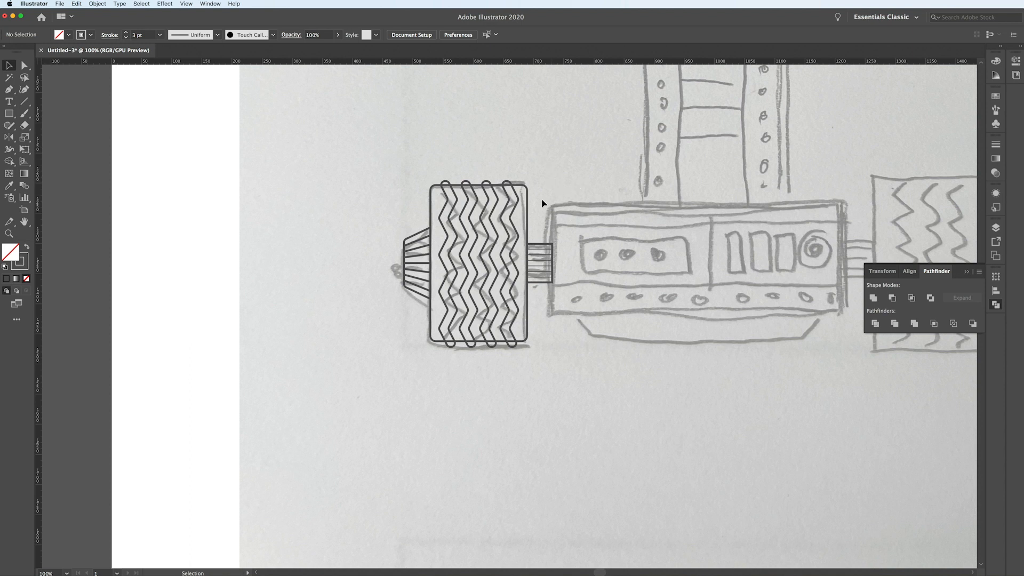
scroll(546, 211, up, 2)
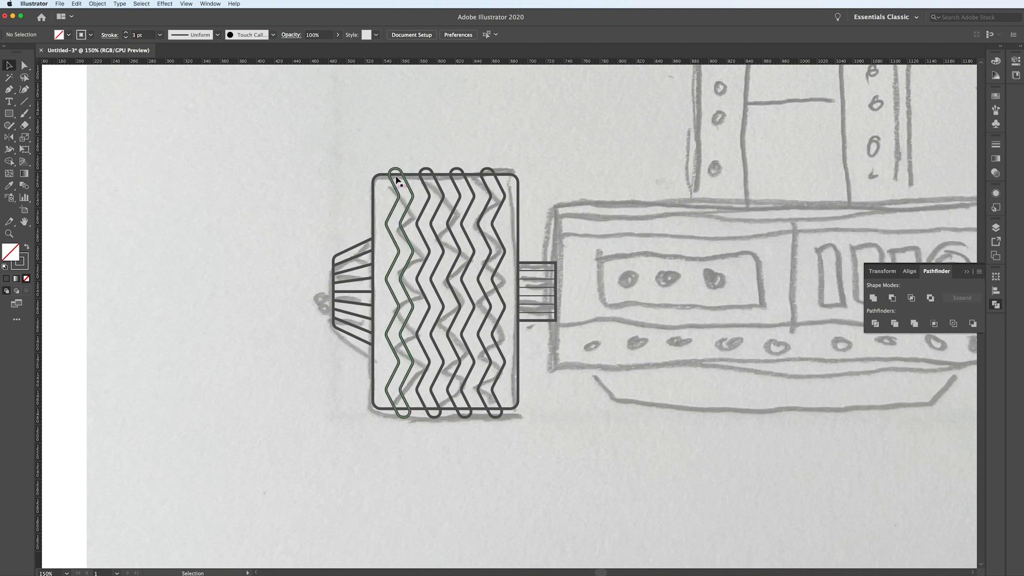
scroll(486, 176, up, 2)
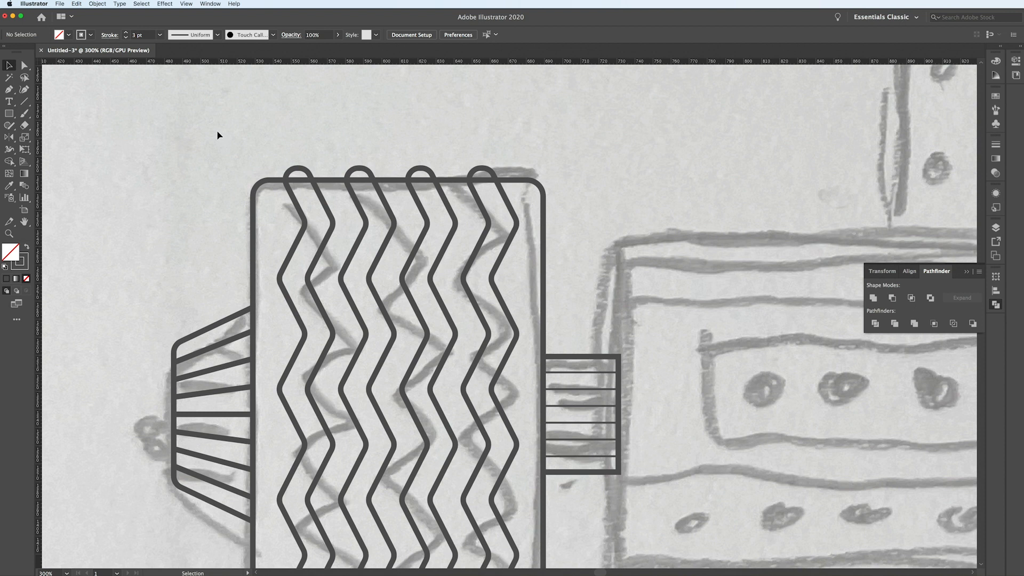
drag(565, 237, 565, 236)
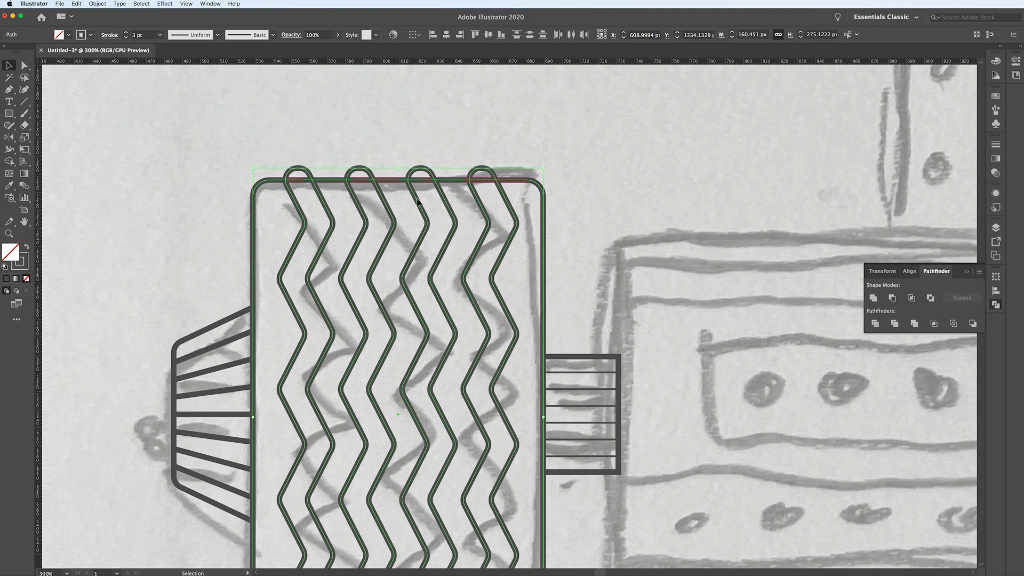
click(9, 162)
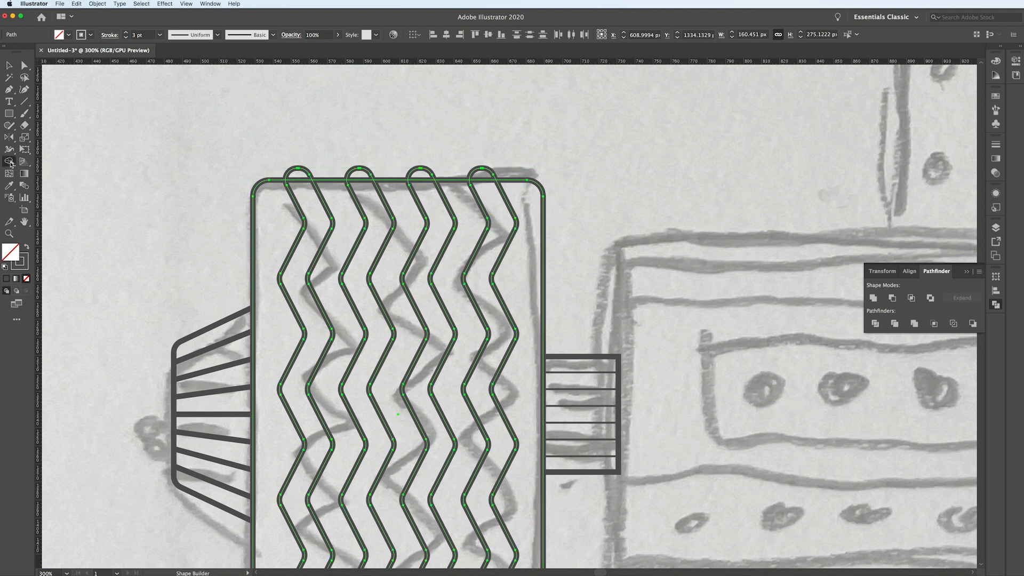
click(304, 193)
click(367, 190)
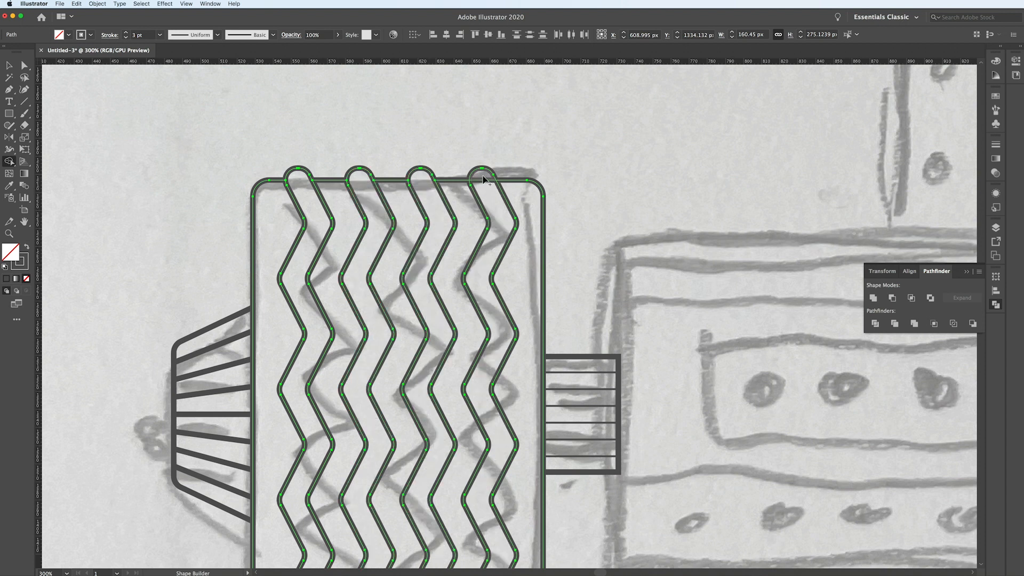
scroll(499, 231, down, 2)
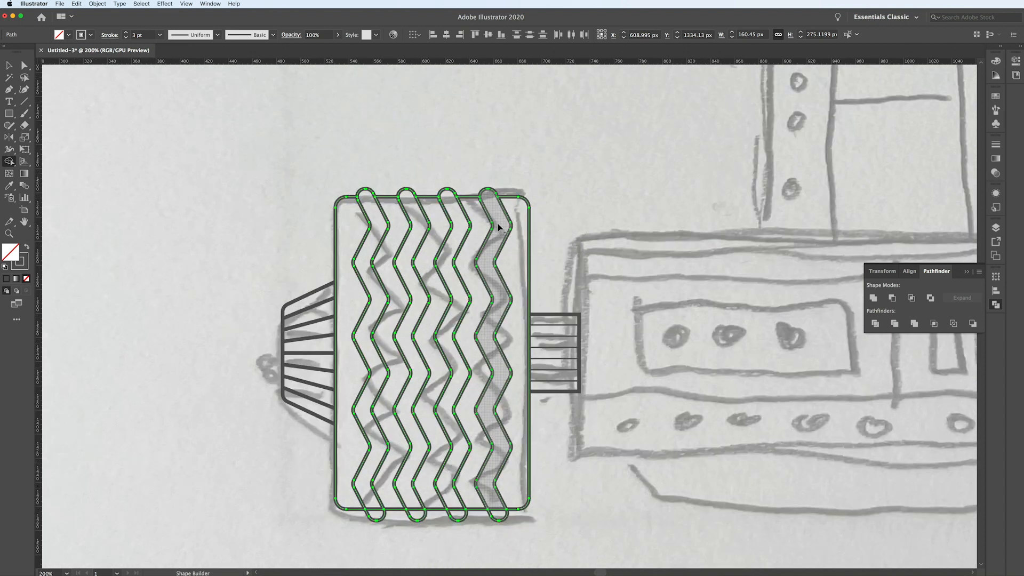
scroll(413, 190, up, 2)
Shift the first tread away from the wheel to check how the shapes were split, and undo the shift and Shape Builder edits
key(v)
click(297, 141)
drag(328, 188, 353, 163)
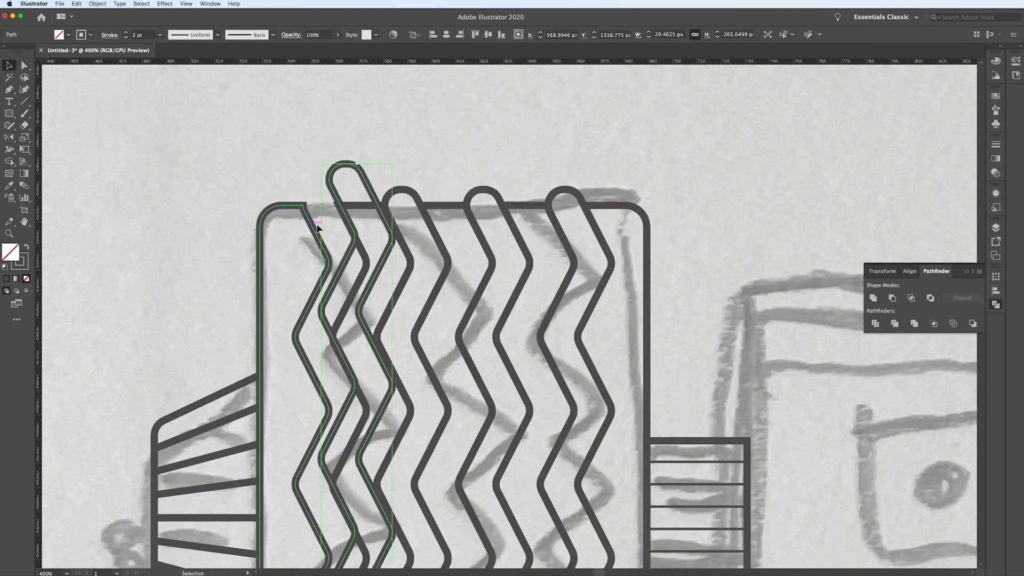
key(super+z)
key(super+a)
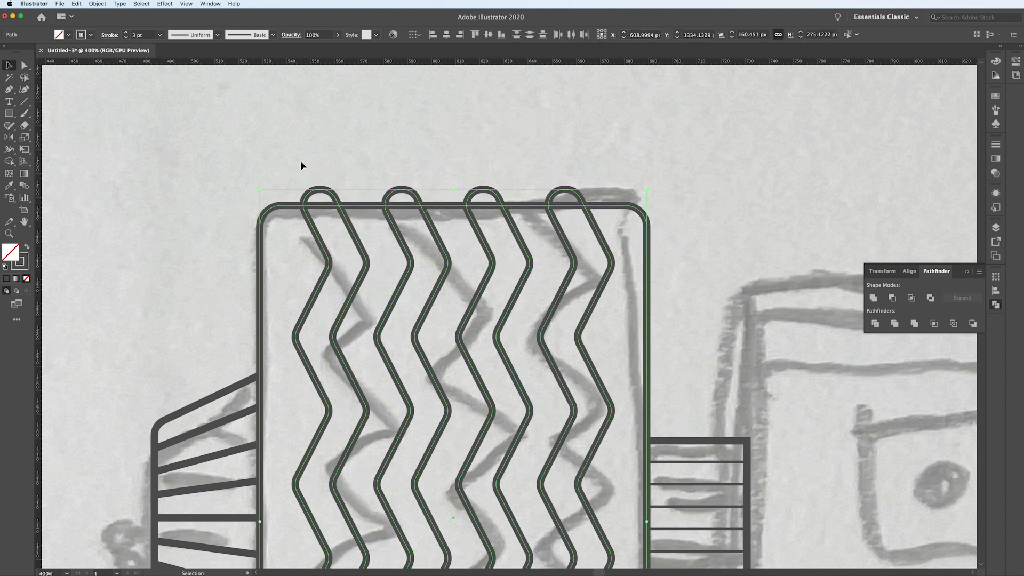
click(217, 148)
Select the wheel outline with all four treads and remove the outline segments inside the upper and lower tread ends with Shape Builder
drag(234, 150, 608, 250)
click(9, 161)
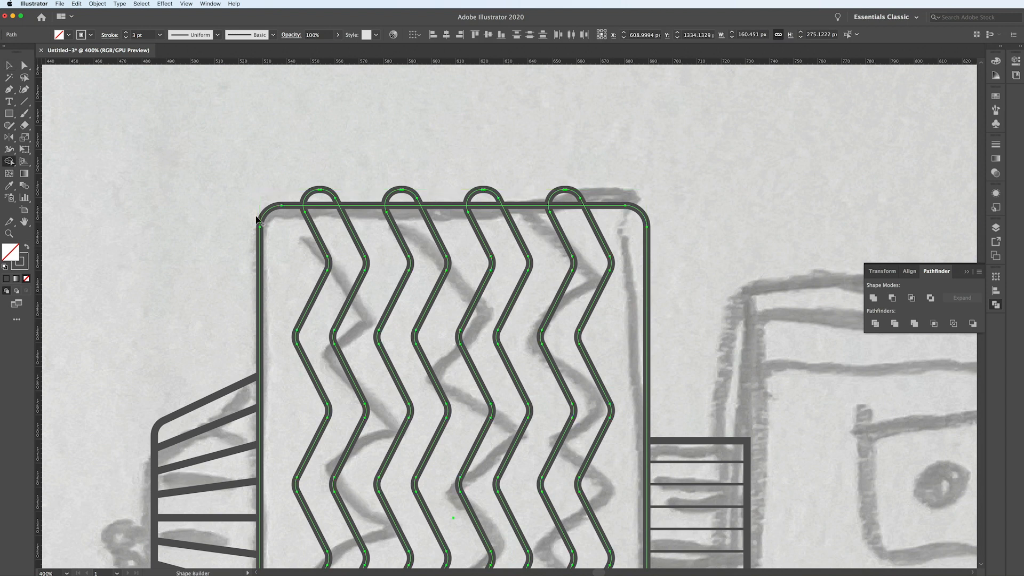
alt+click(318, 206)
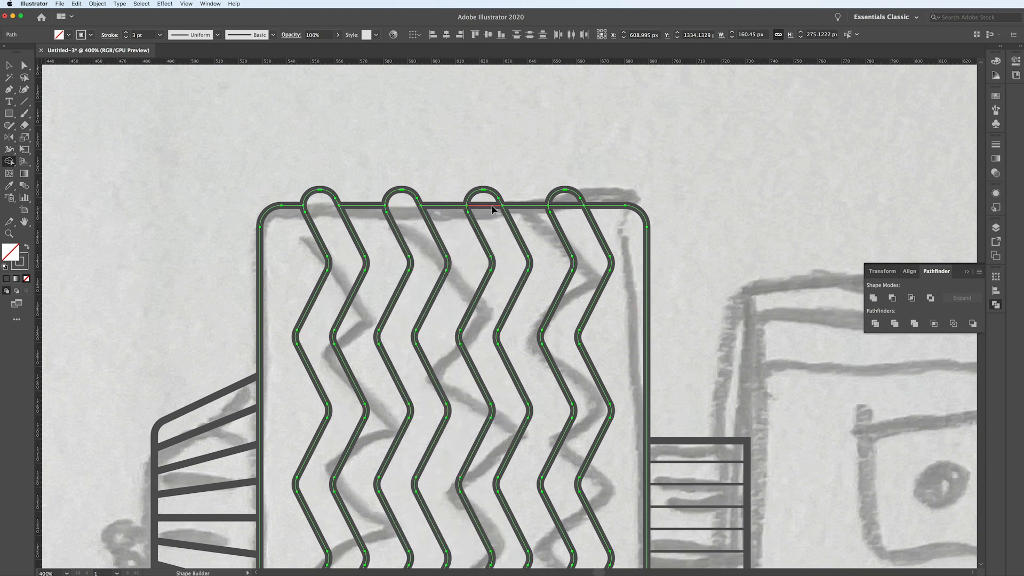
scroll(572, 206, down, 5)
scroll(572, 206, down, 3)
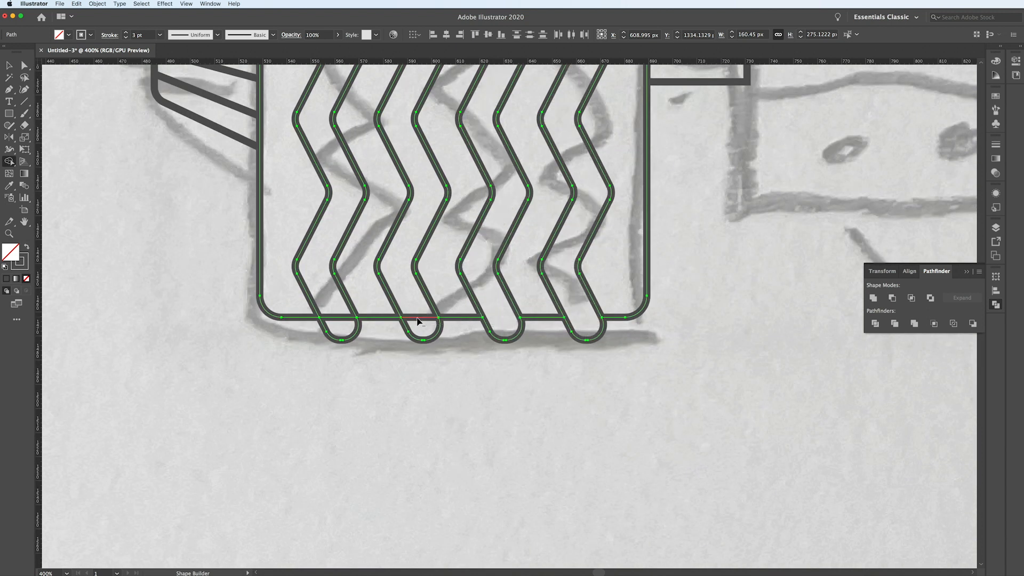
Shift the wheel outline's separated left side outward to test the split, undo the shift, and deselect everything
key(v)
click(208, 240)
drag(260, 258, 224, 258)
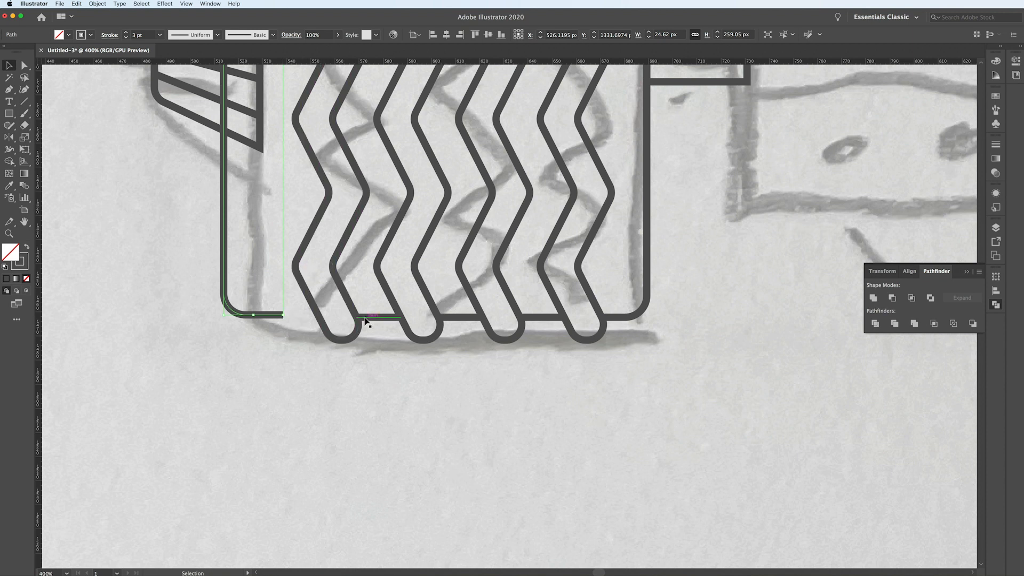
key(super+z)
click(278, 375)
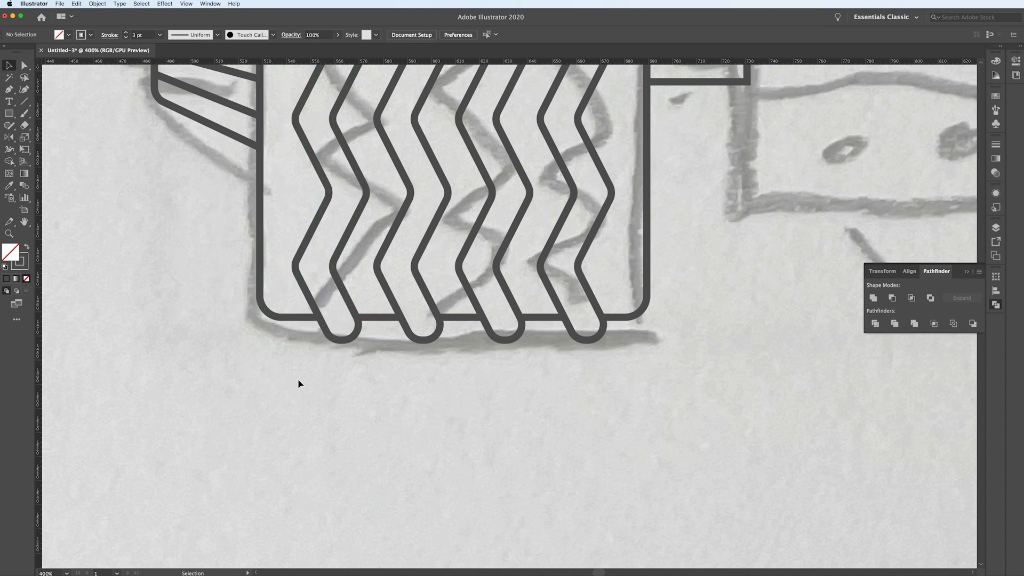
Select the complete left wheel with its treads, hub and axle, group it, and deselect it
scroll(299, 384, down, 6)
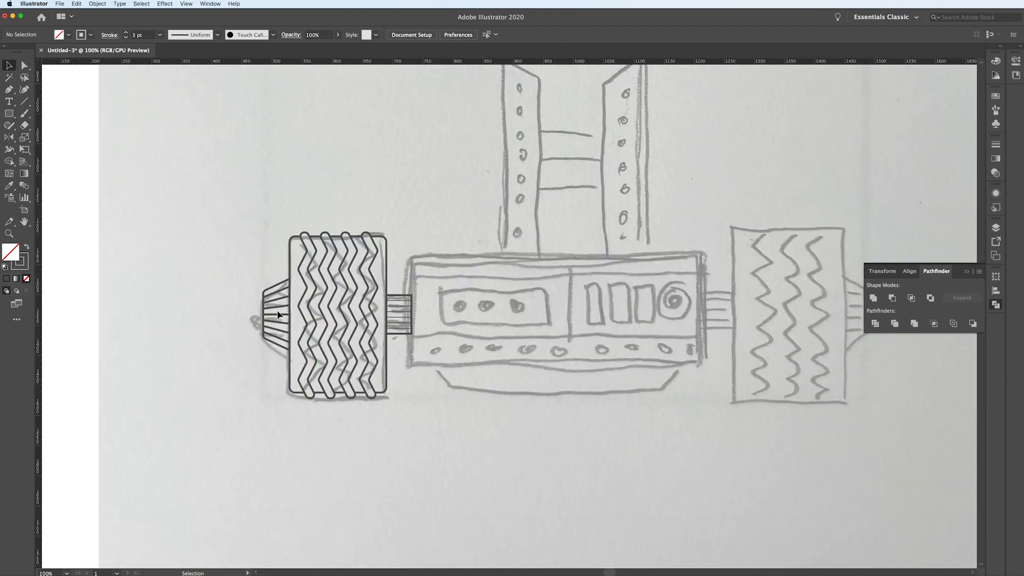
drag(250, 210, 405, 357)
drag(415, 437, 412, 431)
click(463, 453)
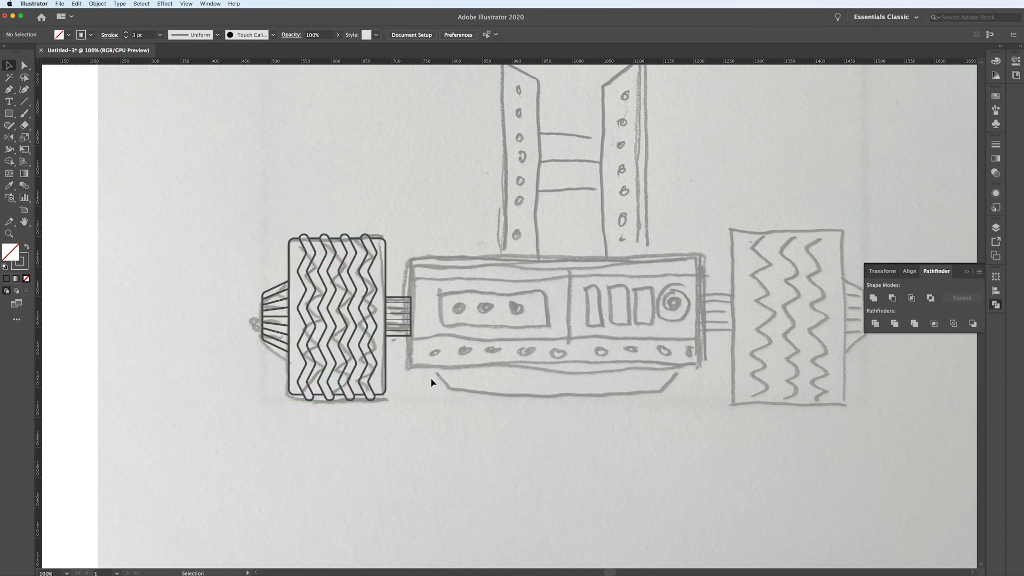
Show the guides and reflect a copy of the wheel group about the vertical centre guide, using the Vertical axis
click(346, 267)
key(o)
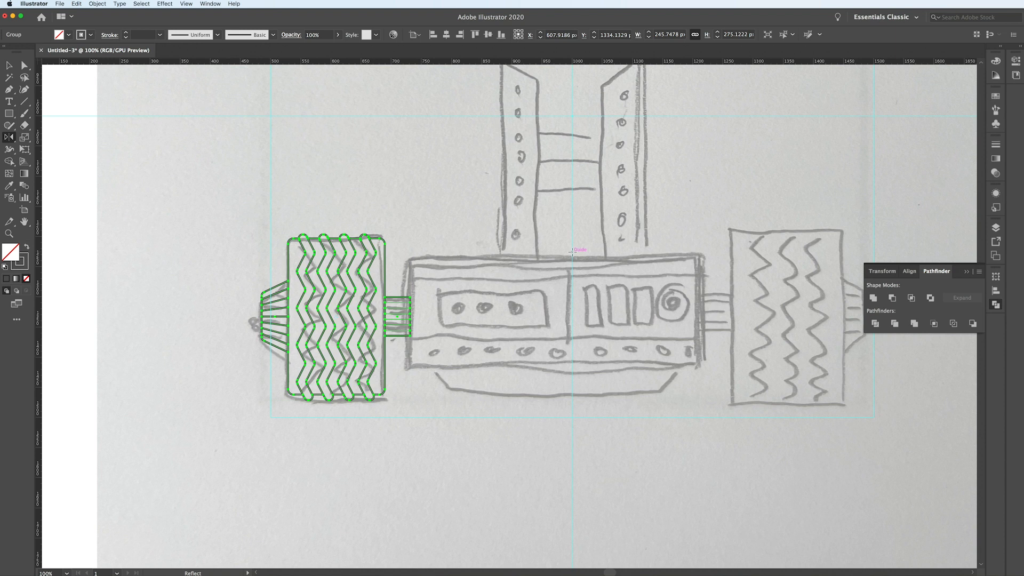
alt+click(573, 251)
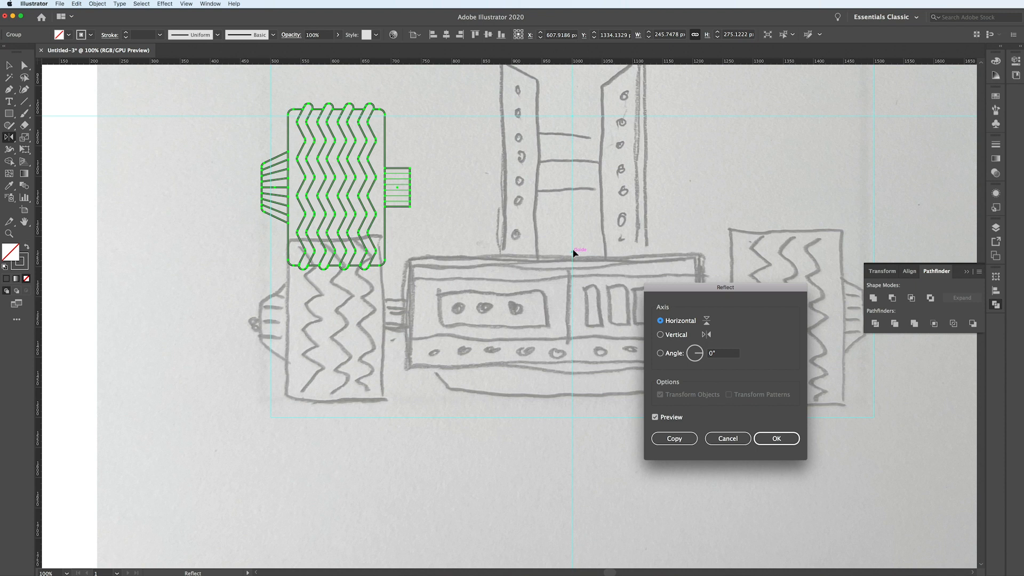
click(661, 334)
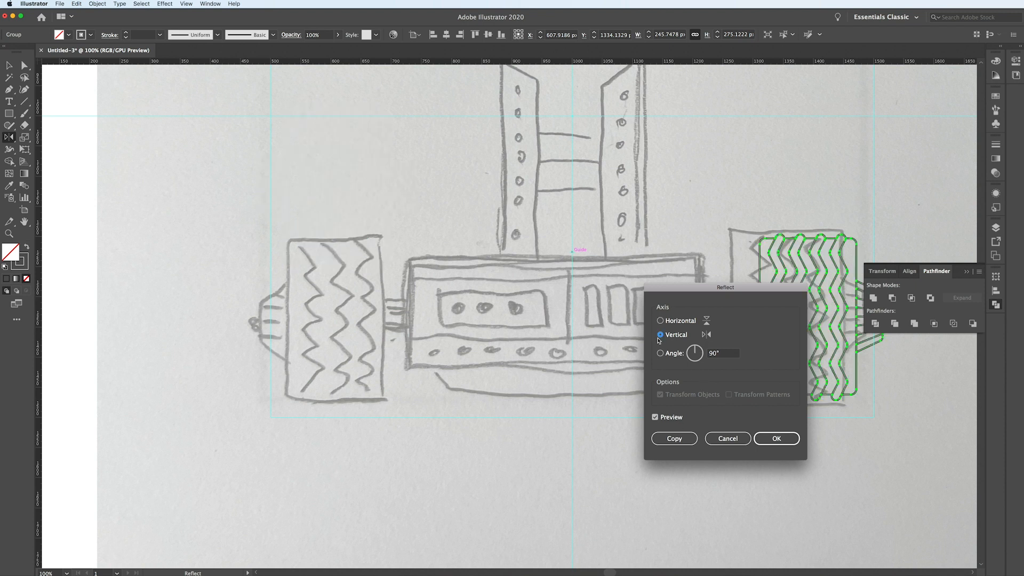
click(683, 443)
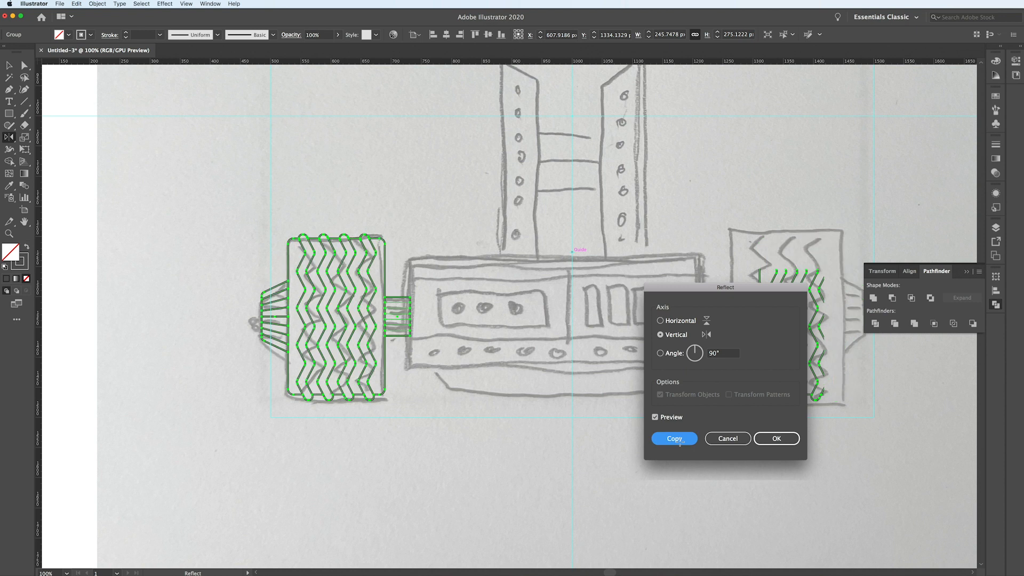
click(9, 65)
click(482, 452)
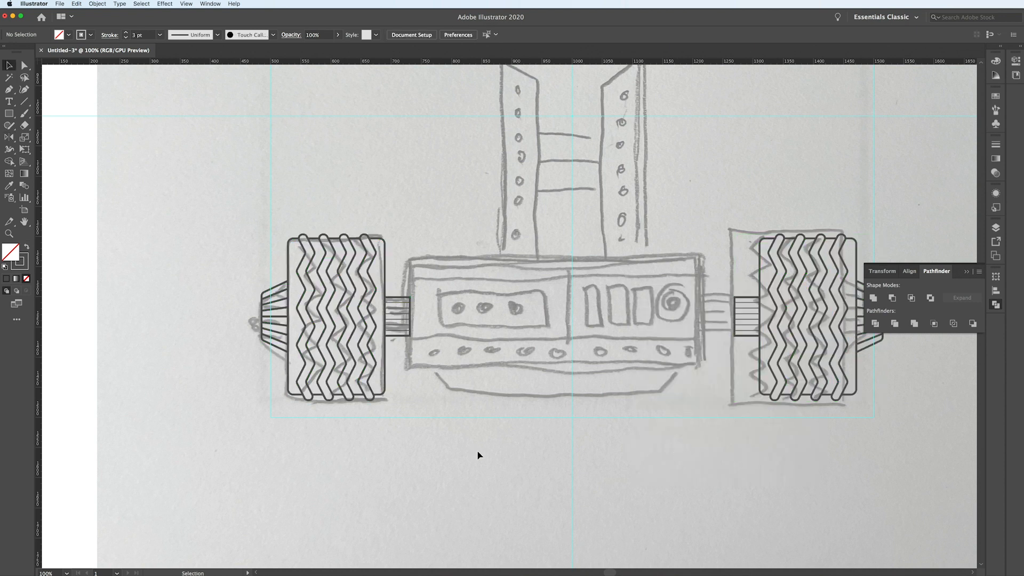
Hide and show the TEMPLATE layer to examine both vector wheels with and without the sketch
click(995, 227)
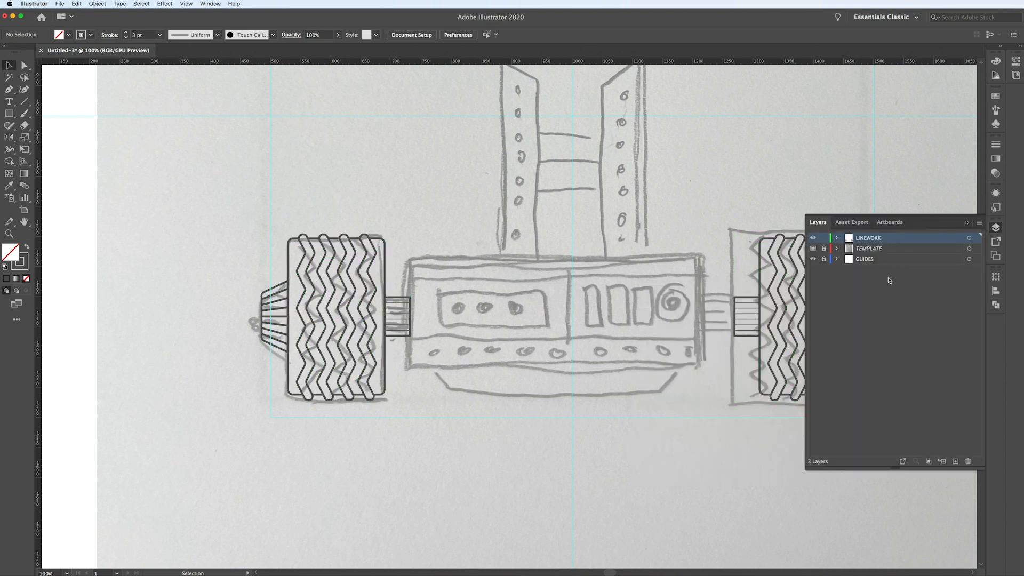
click(812, 249)
scroll(688, 279, down, 3)
scroll(688, 279, right, 2)
scroll(688, 279, up, 2)
scroll(689, 281, up, 2)
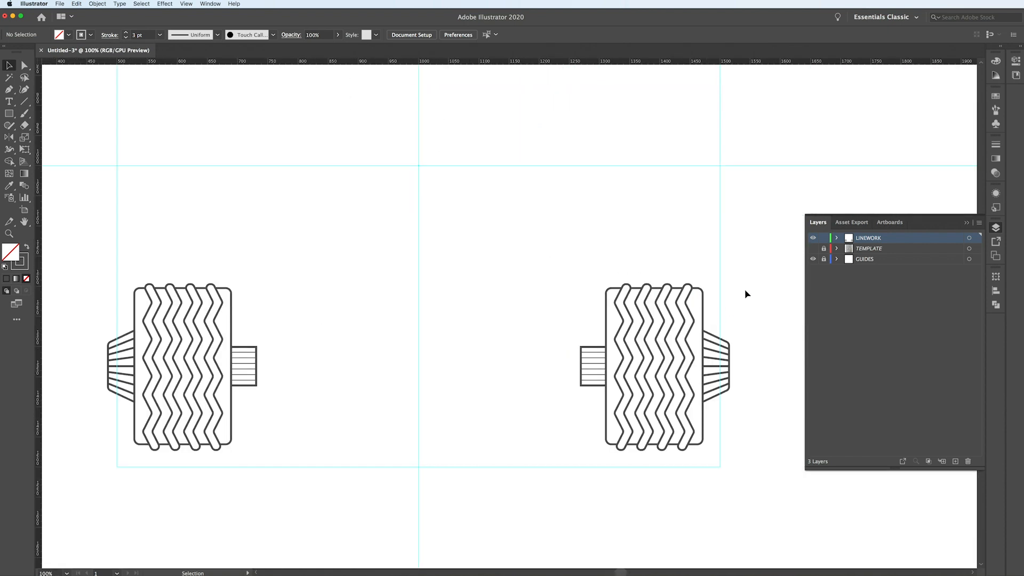
scroll(744, 294, left, 3)
scroll(744, 295, up, 1)
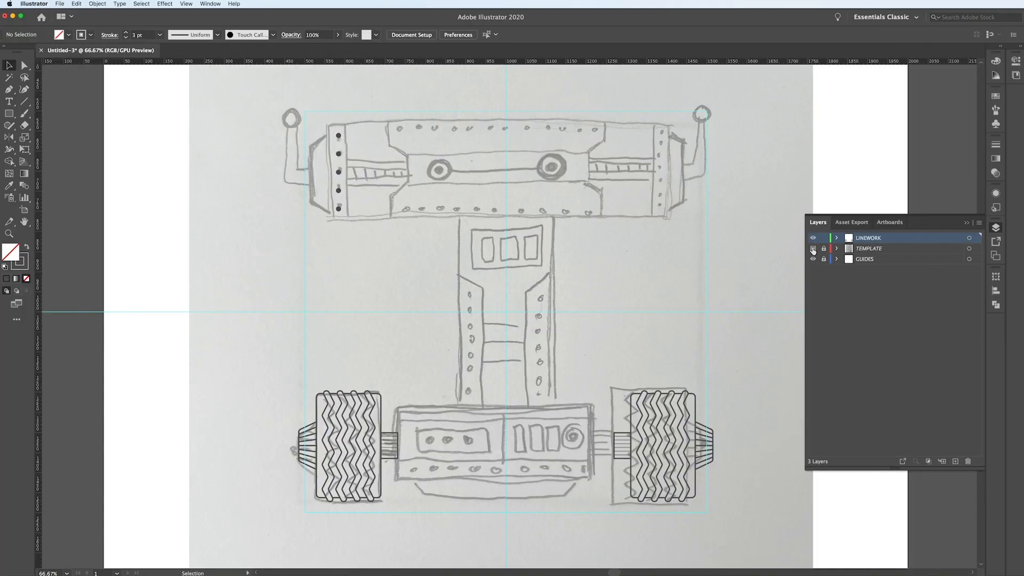
click(812, 249)
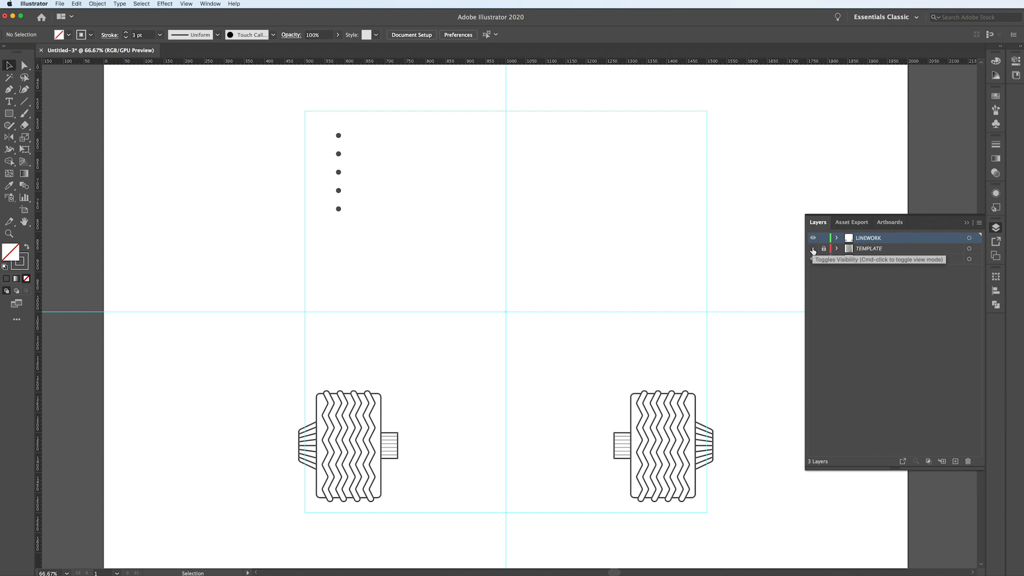
click(812, 248)
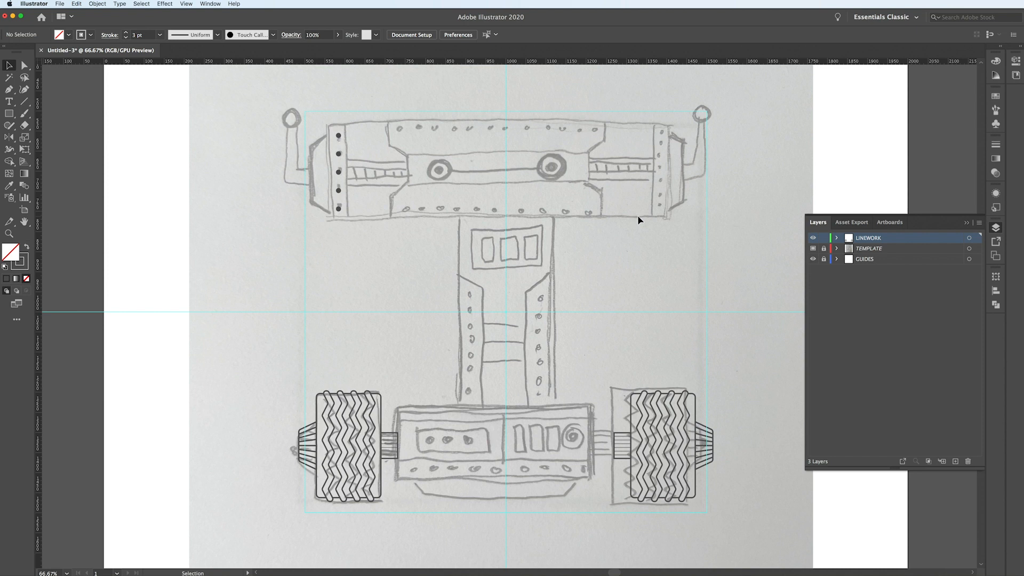
Draw the rounded rectangular chassis between the axles and mirror its rivet detail across the centre guide to complete the lower band
drag(398, 405, 506, 483)
scroll(549, 500, up, 2)
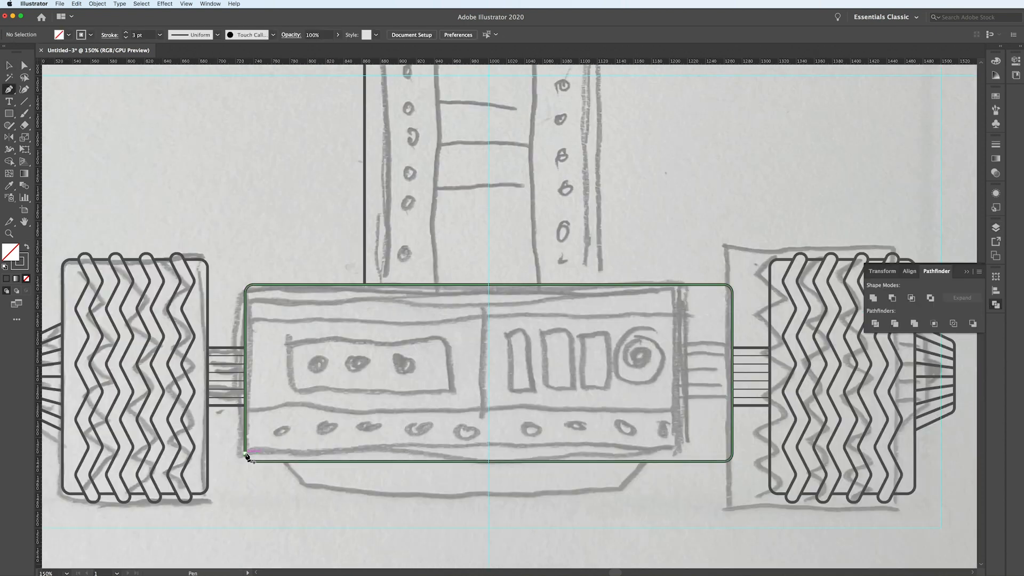
click(497, 443)
key(o)
alt+click(494, 445)
click(674, 437)
key(super+shift+a)
key(v)
Add three circles about 45 px wide to the chassis's left panel, and three upright rounded slots with a larger dial circle beside them
click(457, 358)
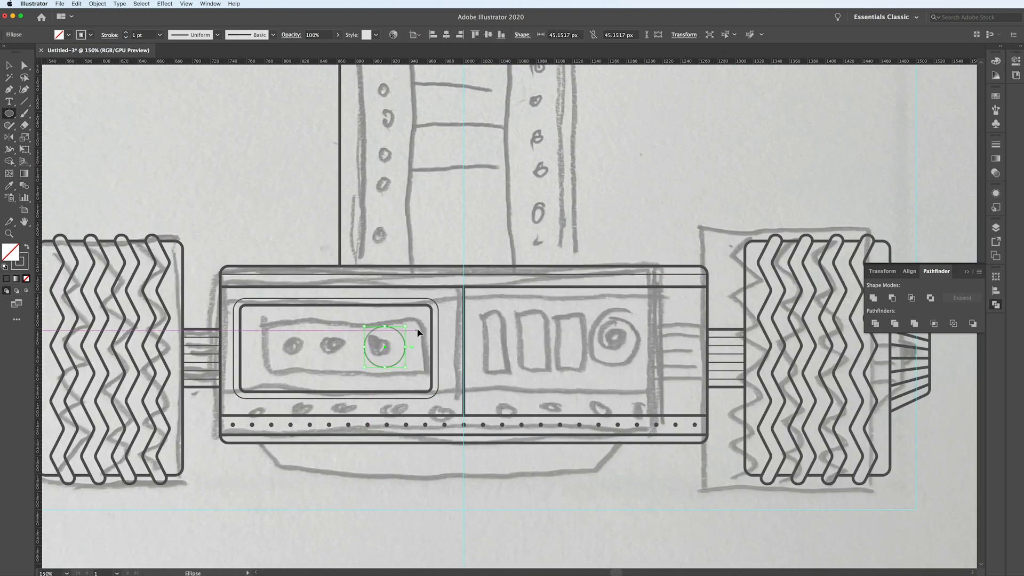
click(346, 337)
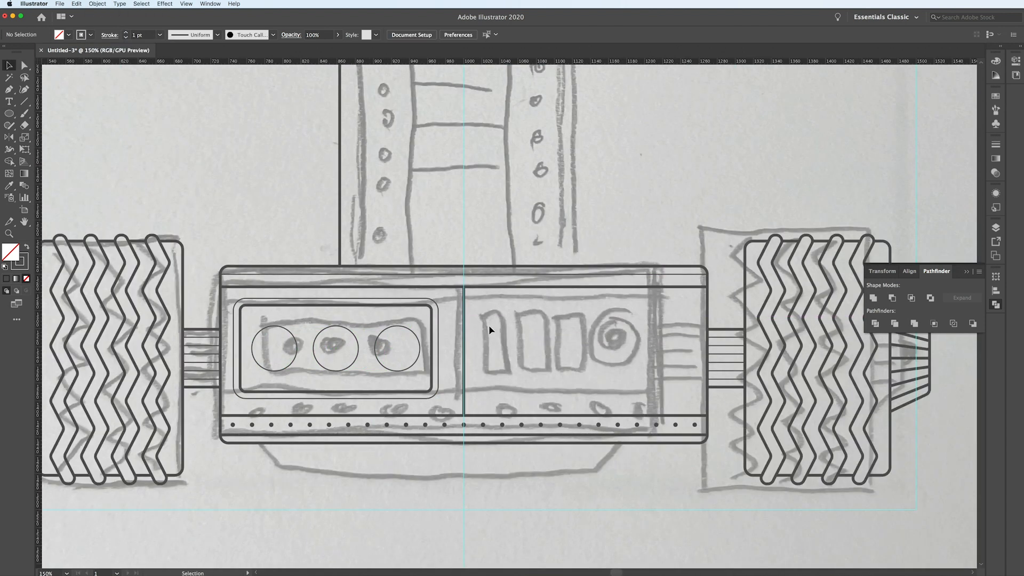
drag(680, 315, 688, 308)
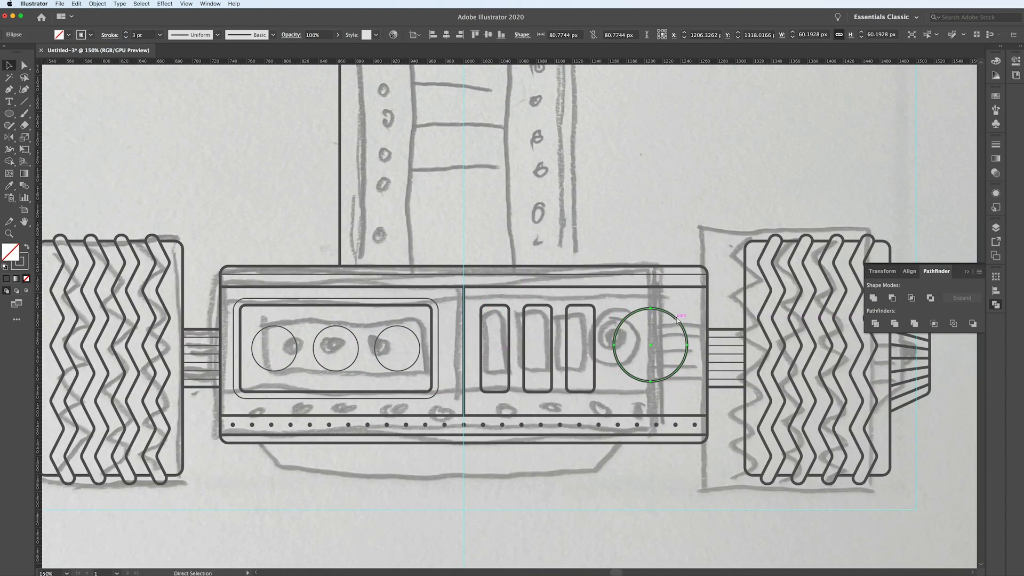
Draw the angled plate on the neck's left side and add a vertical row of rivets about 12 px wide
key(p)
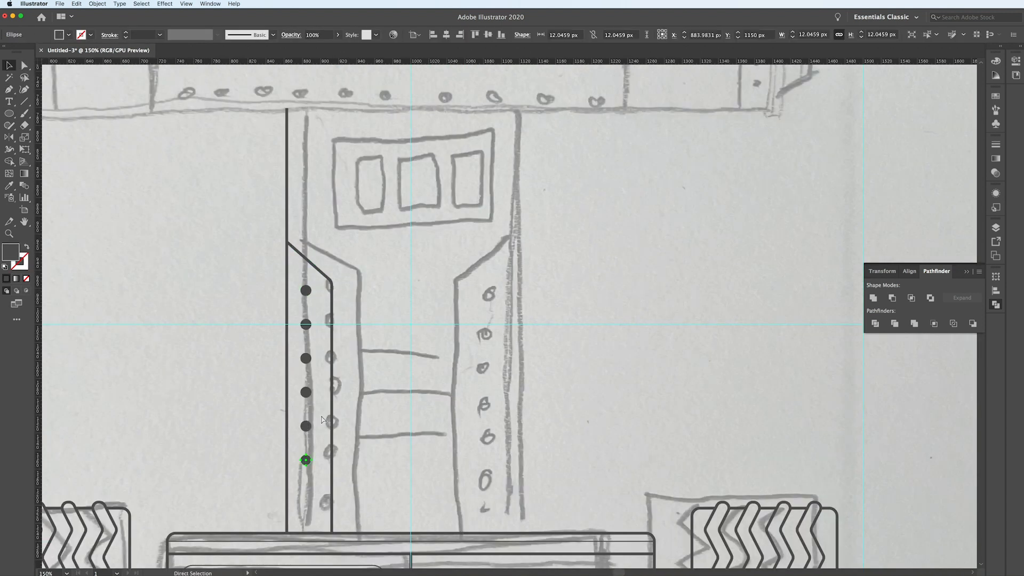
drag(299, 282, 311, 526)
click(279, 338)
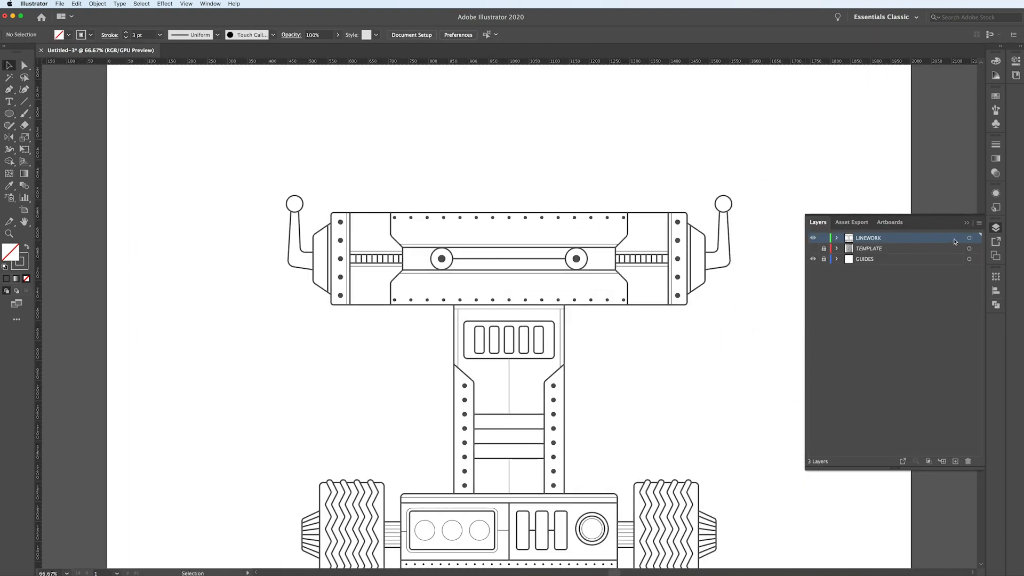
Examine the whole robot linework and toggle the TEMPLATE layer's visibility to compare it with the sketch
scroll(658, 263, down, 3)
scroll(658, 263, right, 2)
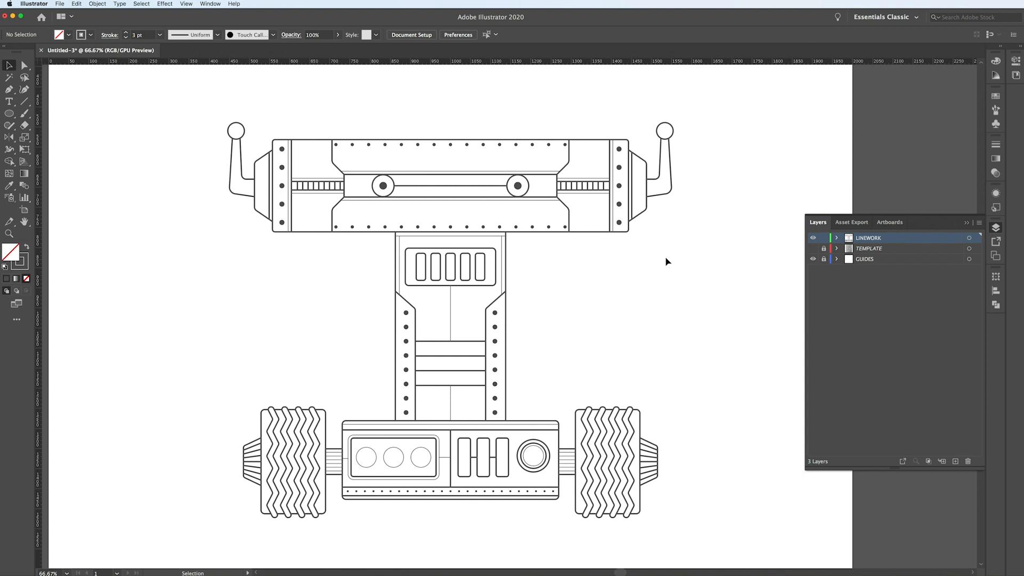
scroll(704, 273, down, 1)
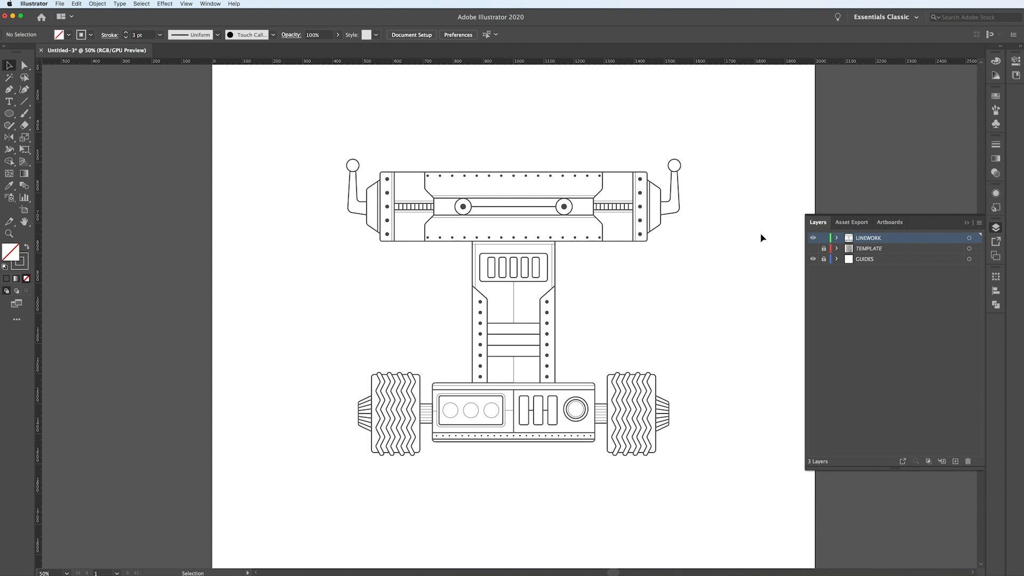
click(814, 249)
click(813, 249)
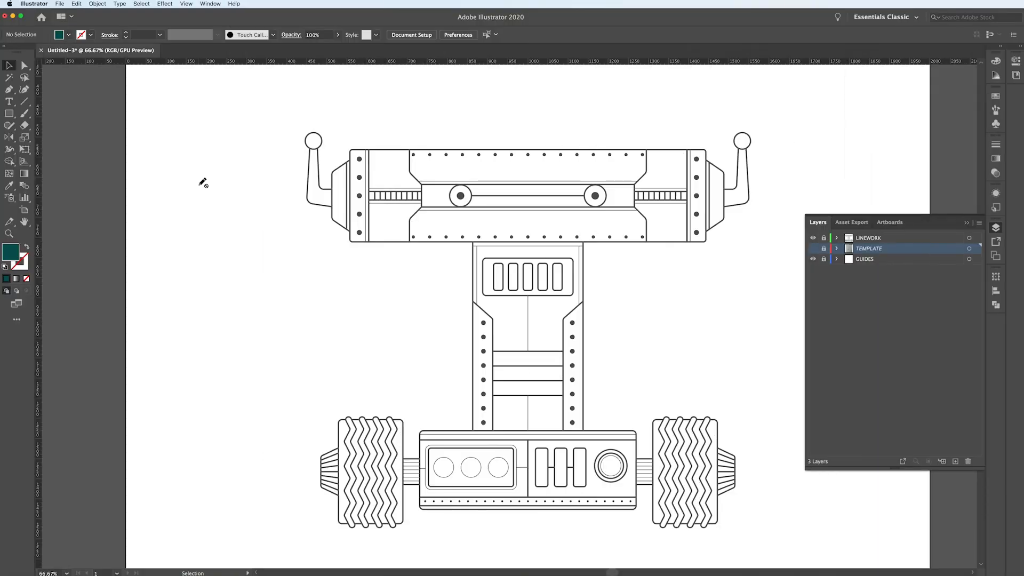
Duplicate the LINEWORK layer, rename the copy FILL, unlock it and move it directly below LINEWORK
drag(851, 241, 956, 463)
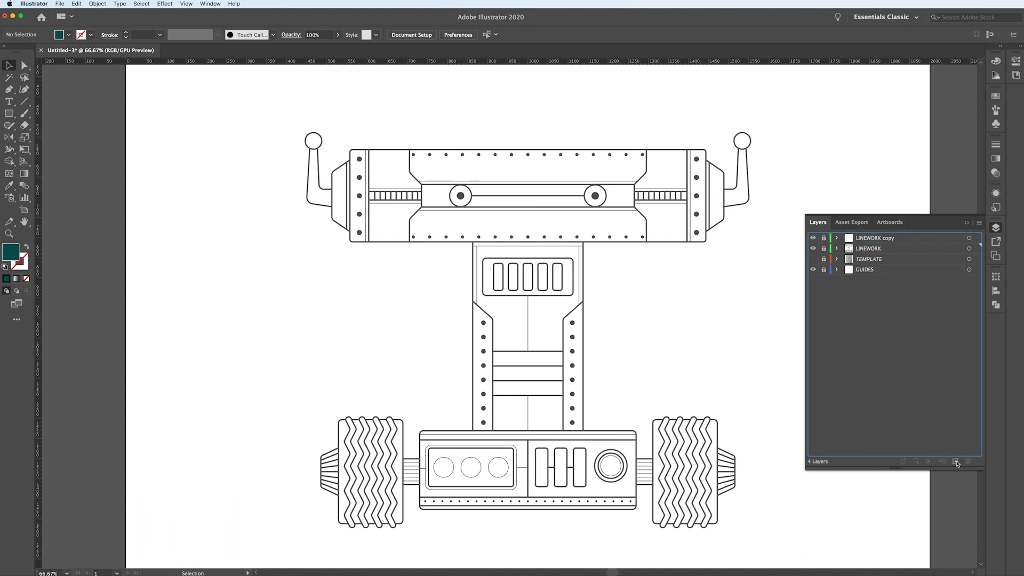
double_click(865, 239)
text(Fi)
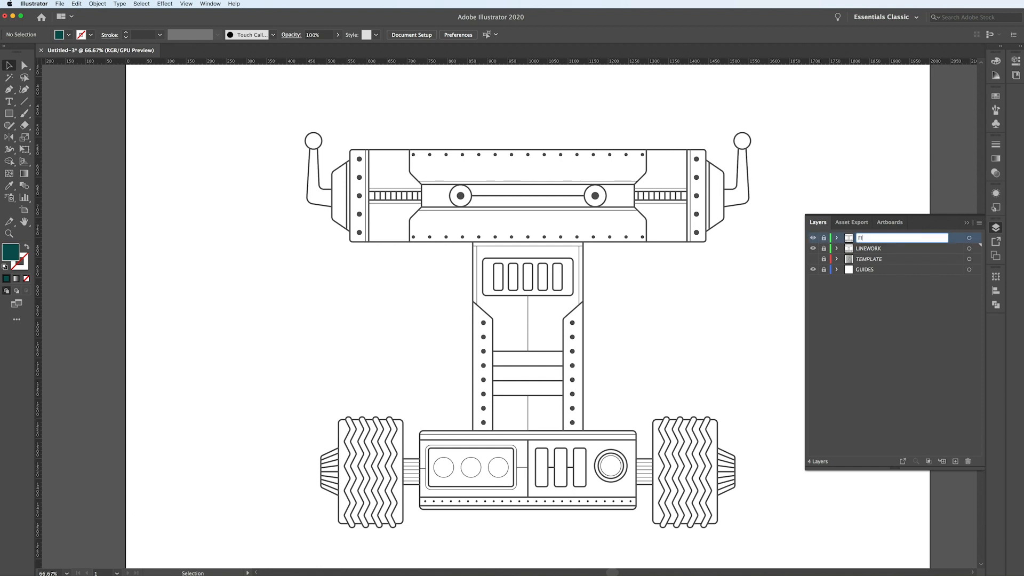
click(824, 228)
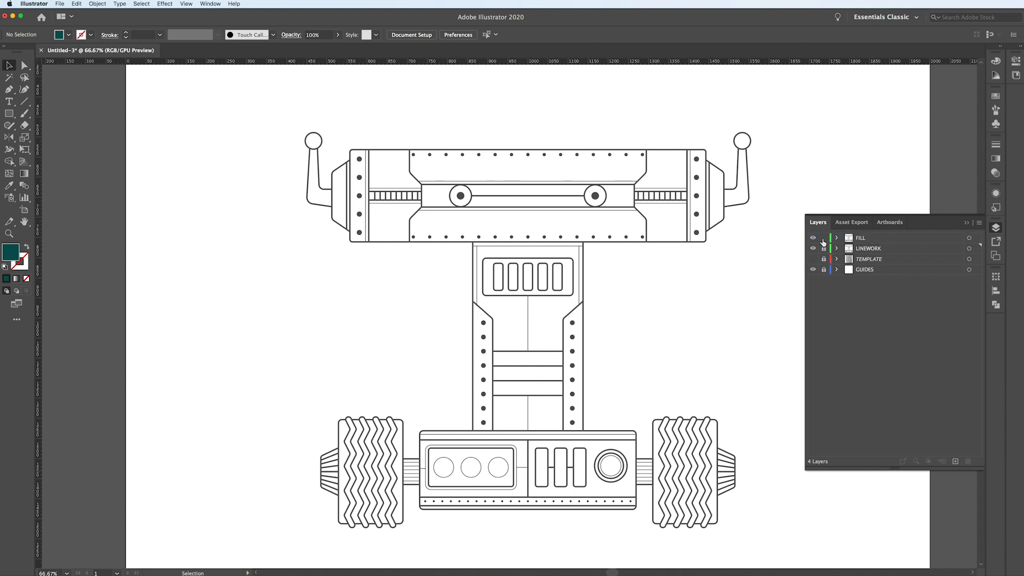
drag(855, 238, 857, 256)
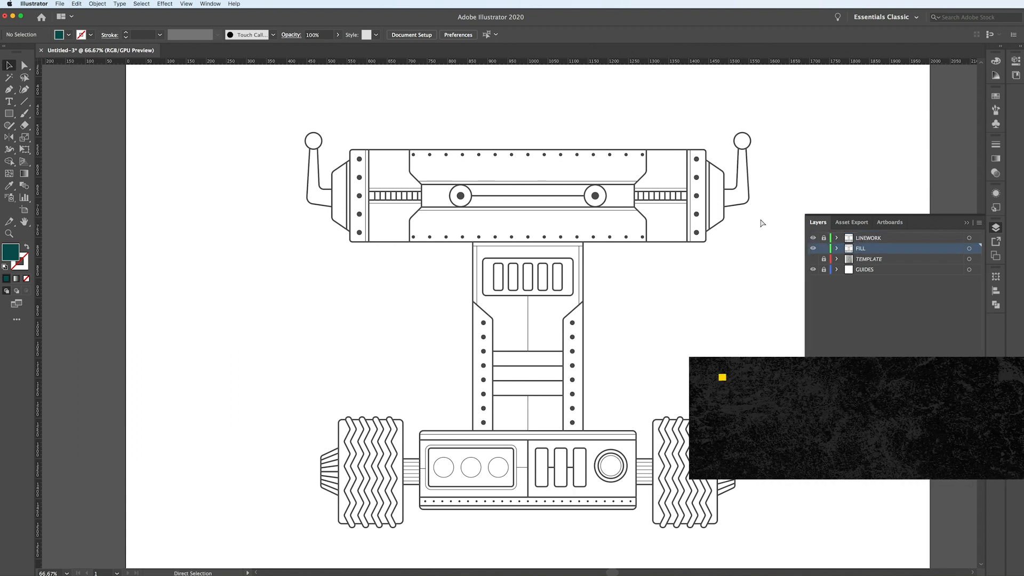
Outline the strokes of all artwork on the FILL layer and unite the result with Pathfinder
key(super+a)
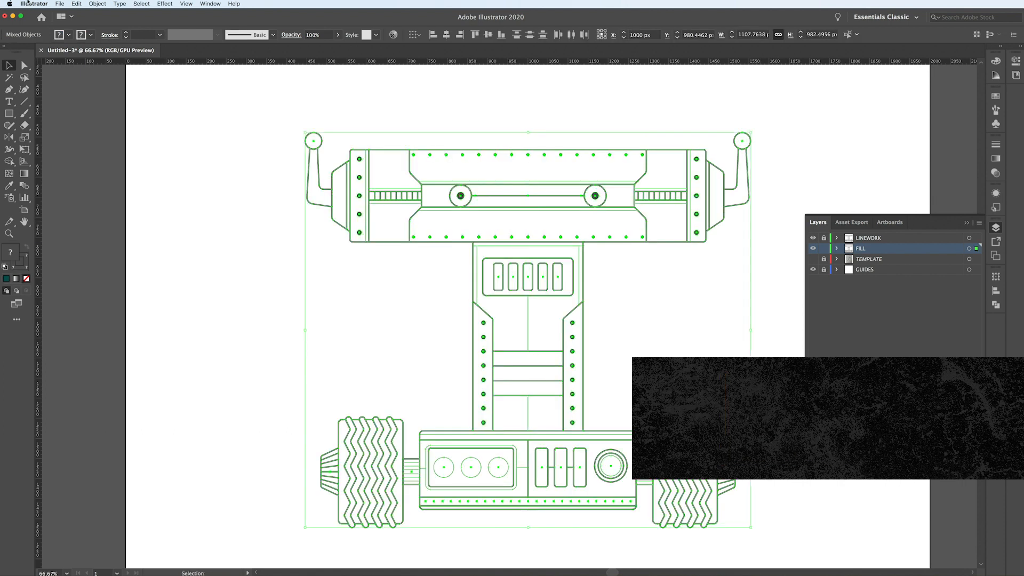
click(101, 2)
mouse_move(112, 187)
click(191, 203)
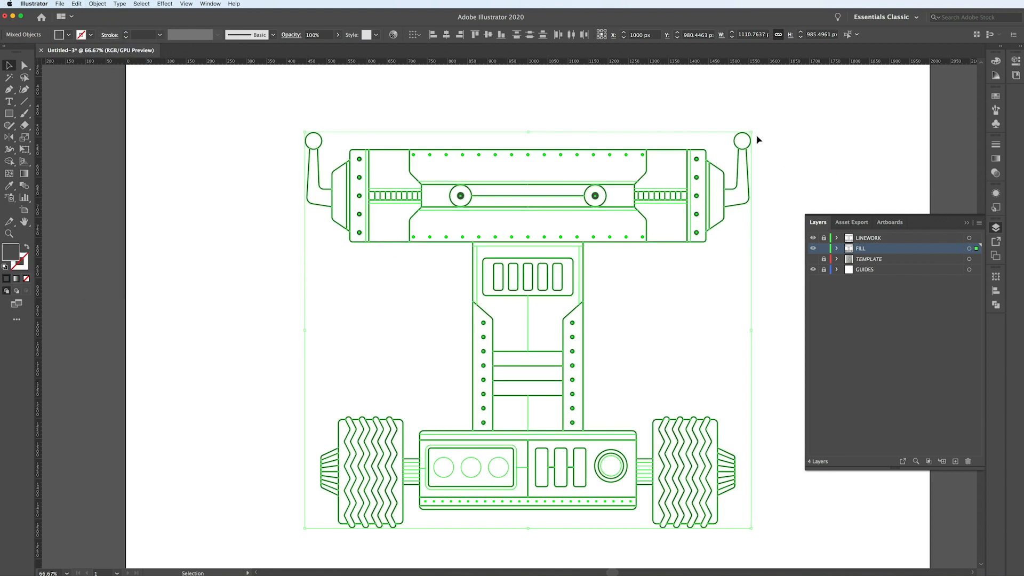
click(995, 304)
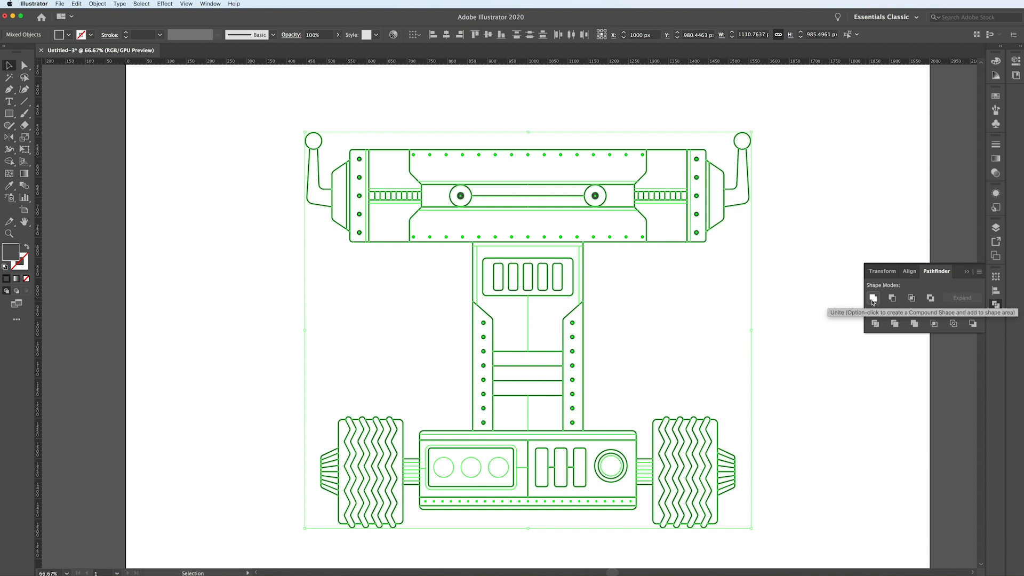
click(873, 298)
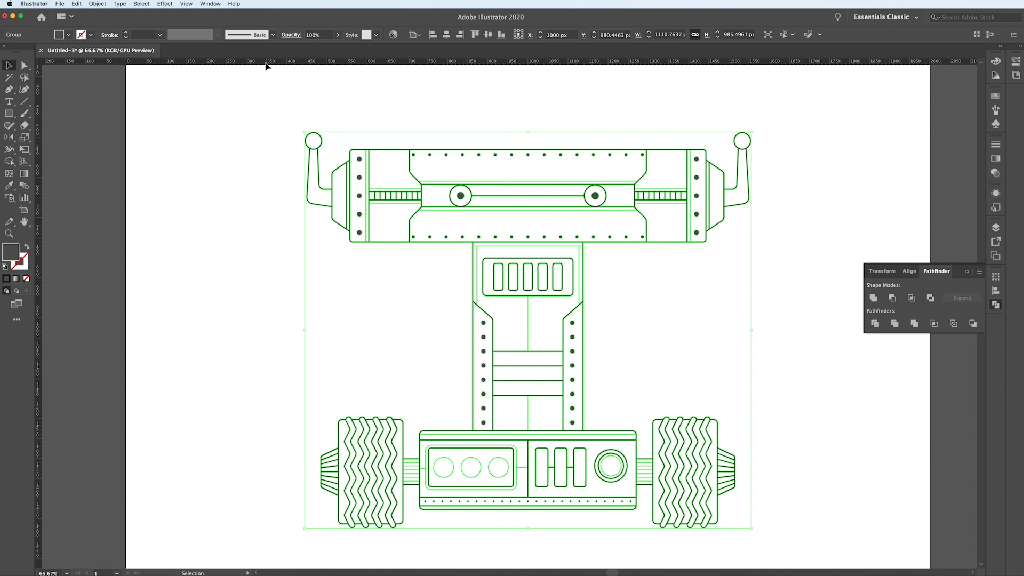
Release the united artwork's compound path into separate shapes and deselect it
click(89, 3)
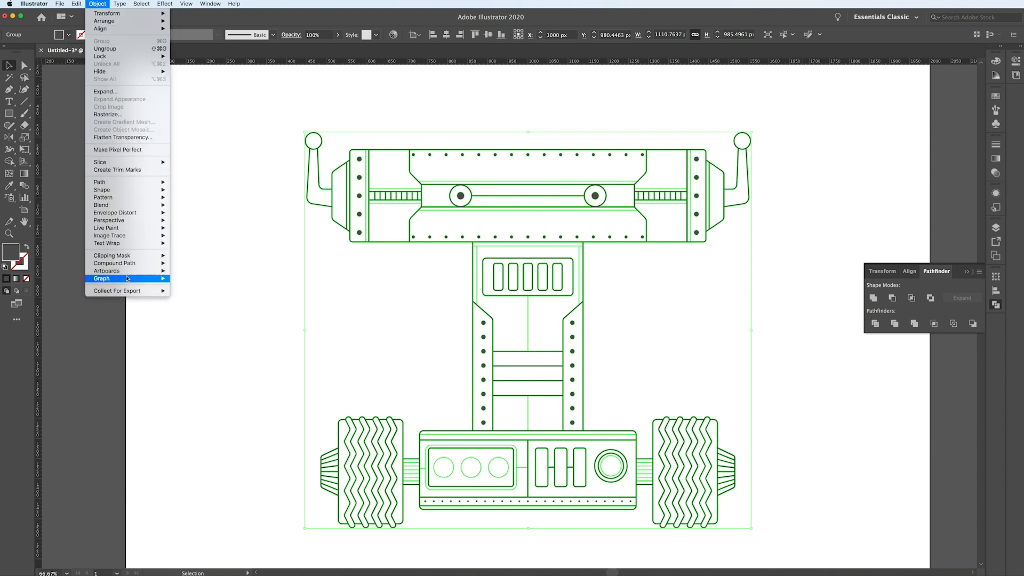
mouse_move(129, 267)
click(185, 263)
click(315, 315)
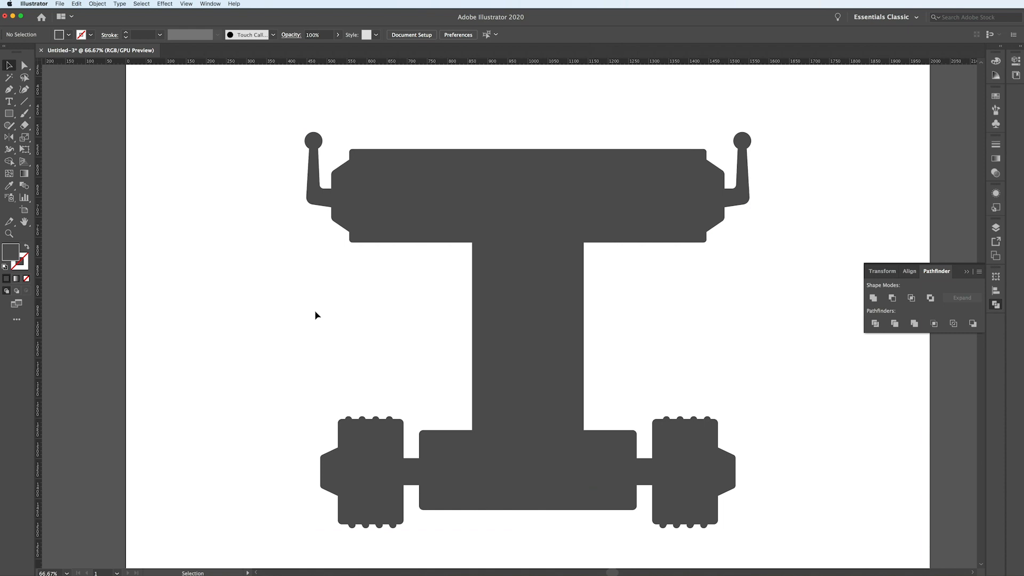
Delete the outer silhouette shape behind the separate fill pieces and hide the LINEWORK layer
scroll(776, 148, up, 5)
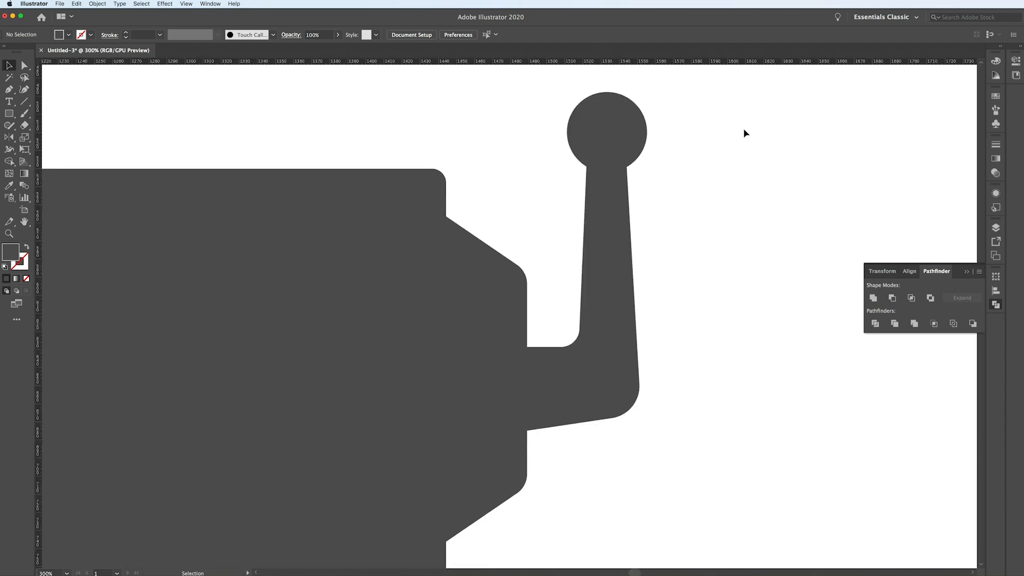
click(24, 65)
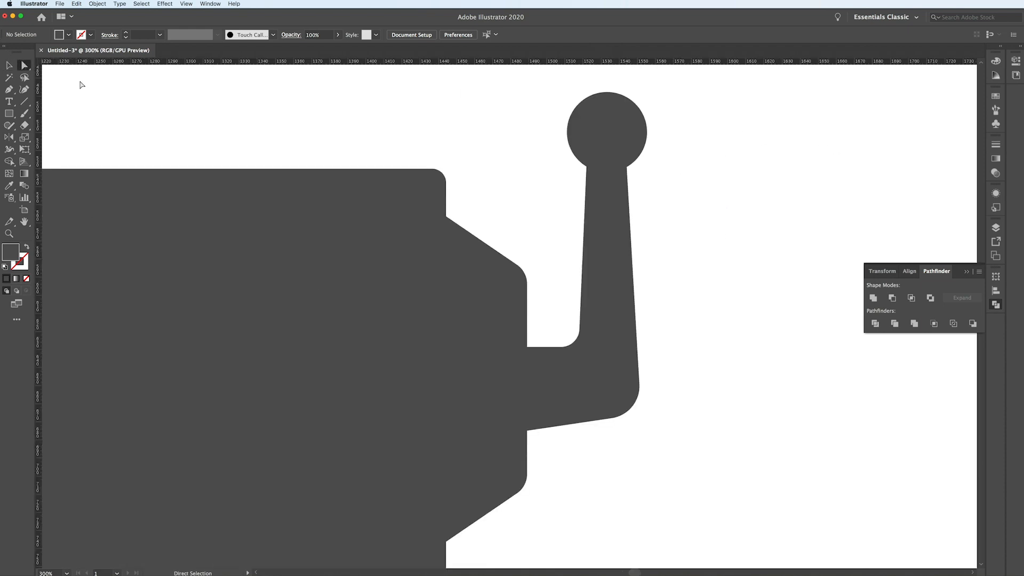
click(646, 124)
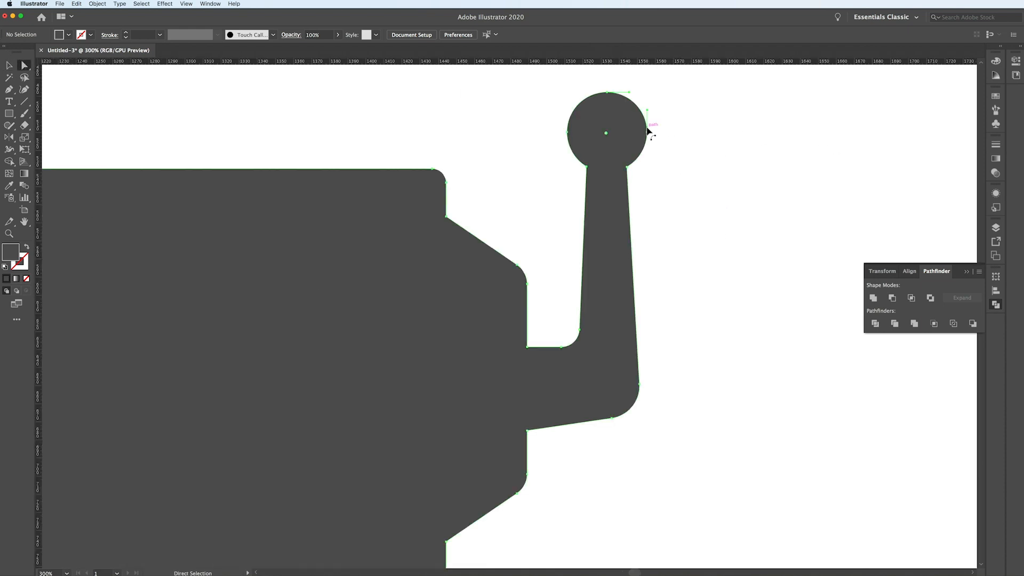
click(723, 128)
click(995, 228)
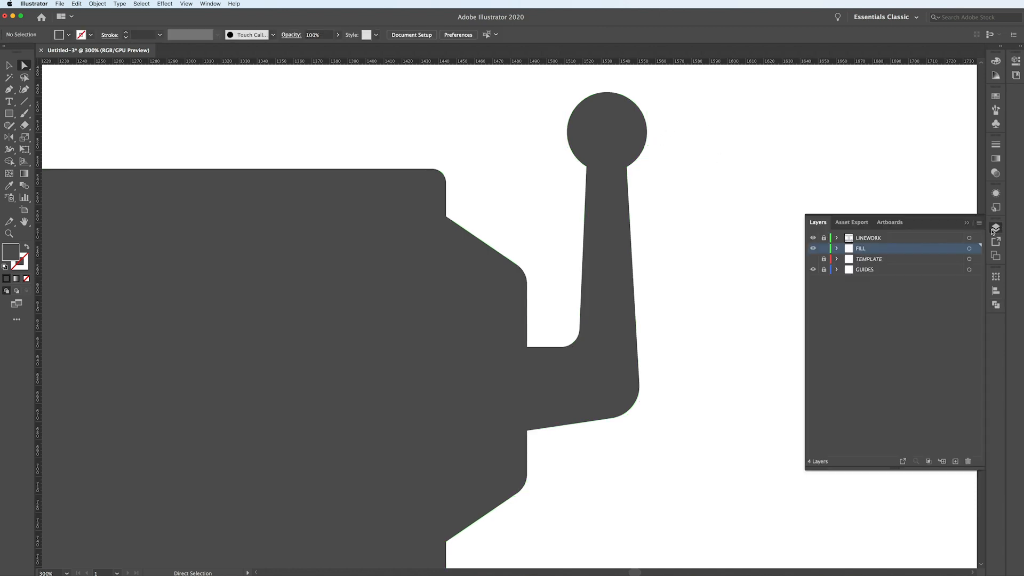
click(813, 238)
key(super+0)
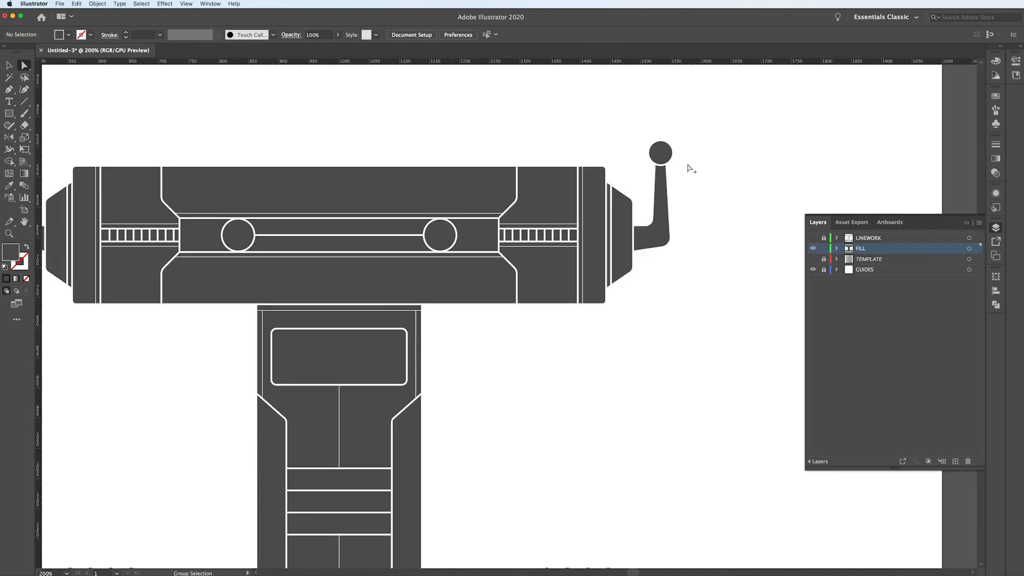
scroll(693, 168, down, 2)
scroll(701, 167, up, 3)
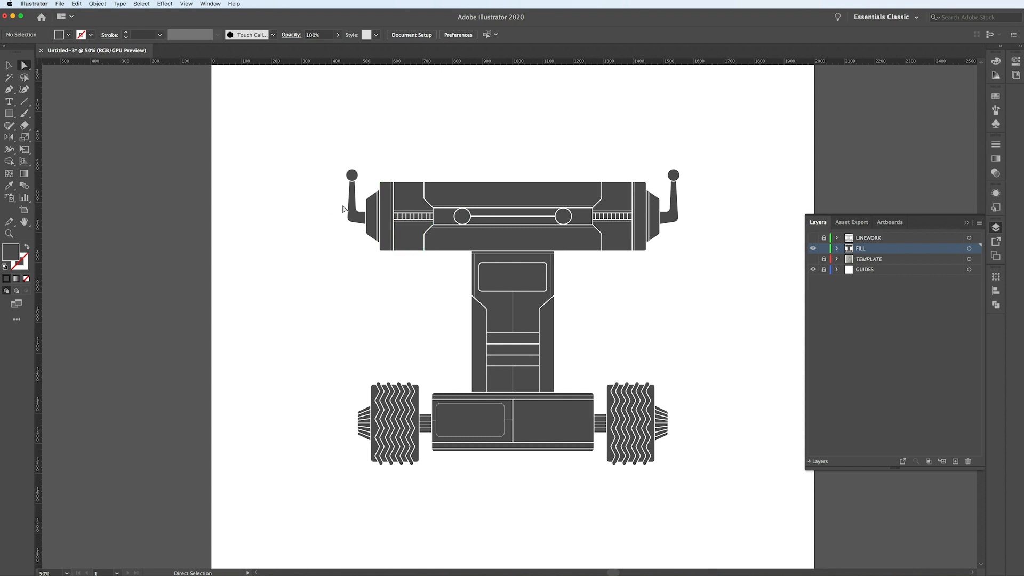
Fill all shapes on the FILL layer with light grey, RGB 210, 210, 210, and deselect them
key(v)
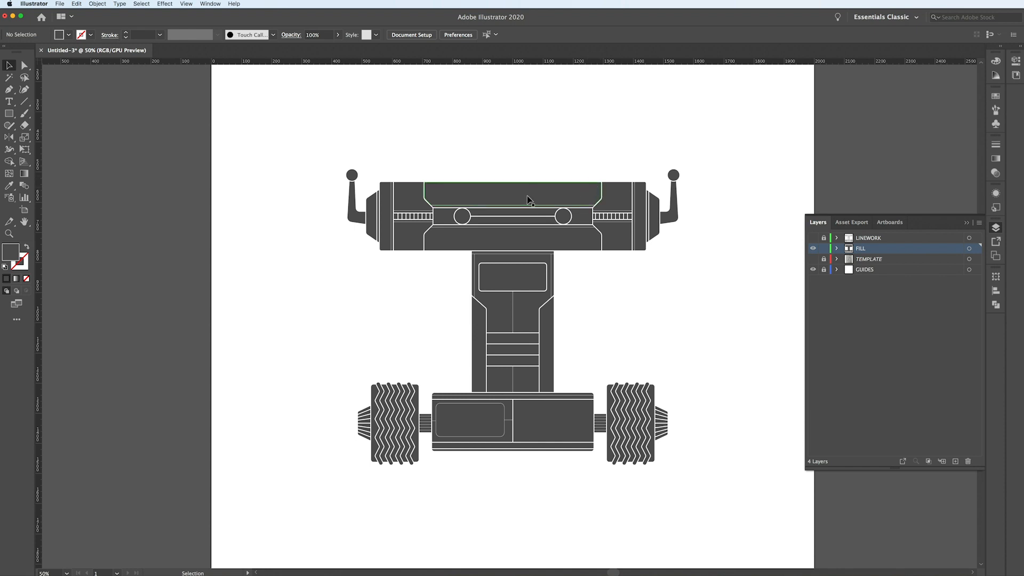
key(super+a)
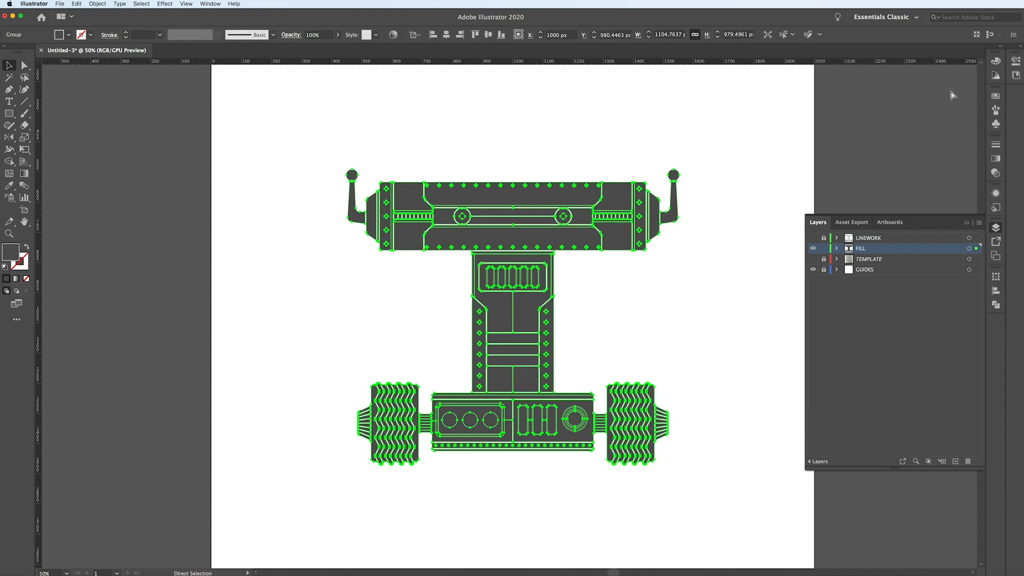
click(996, 60)
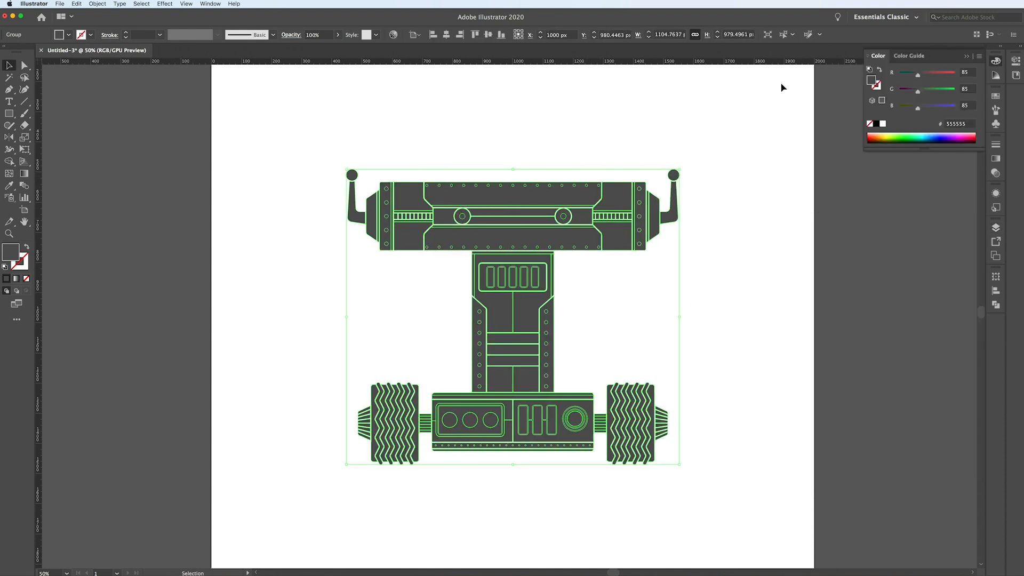
click(969, 76)
text(210)
key(Tab)
text(2)
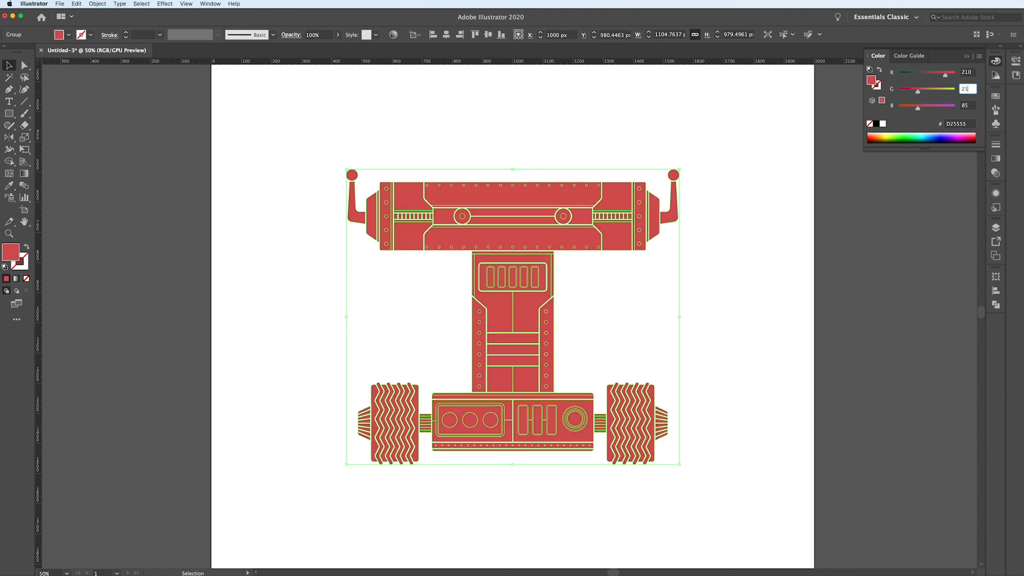
key(Tab)
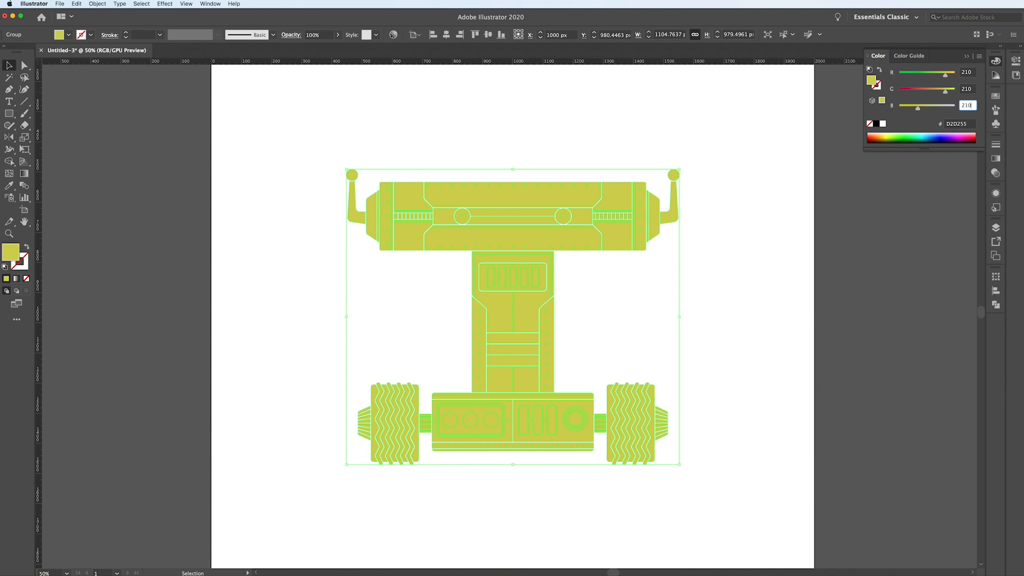
key(Return)
click(762, 169)
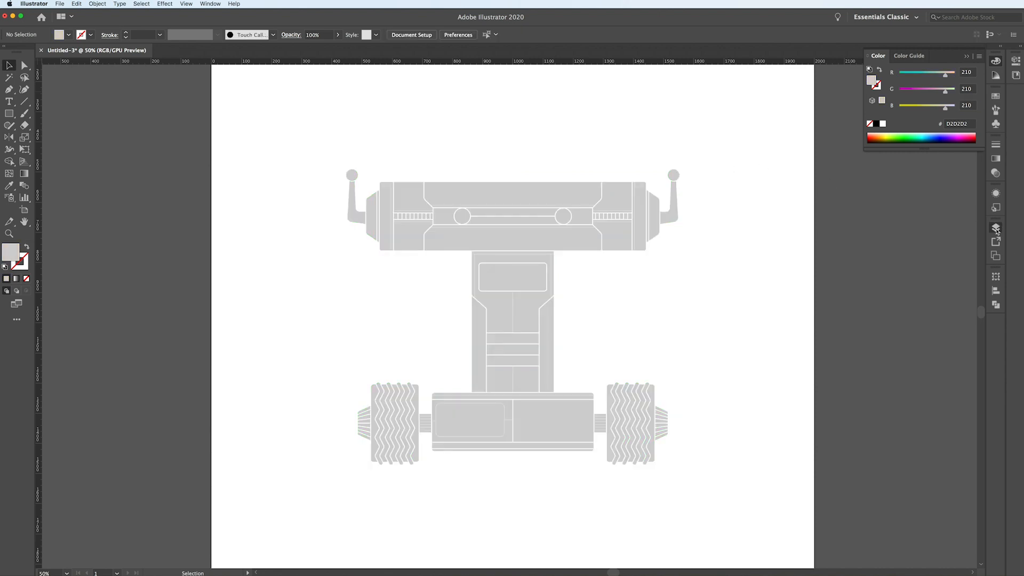
Show the LINEWORK layer again and check the outlines against the grey fill shapes
click(996, 228)
click(813, 239)
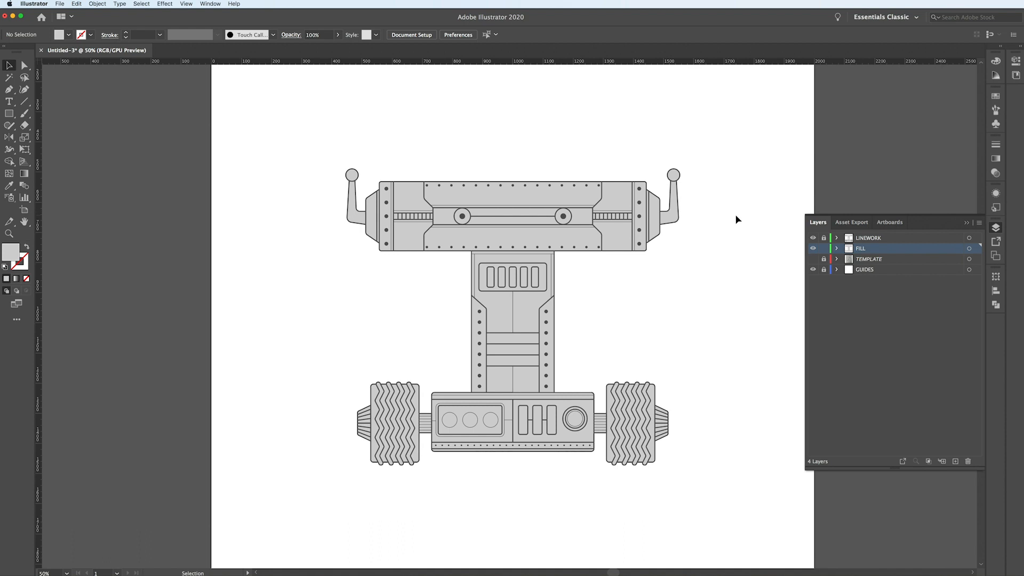
scroll(494, 207, up, 3)
scroll(494, 208, down, 3)
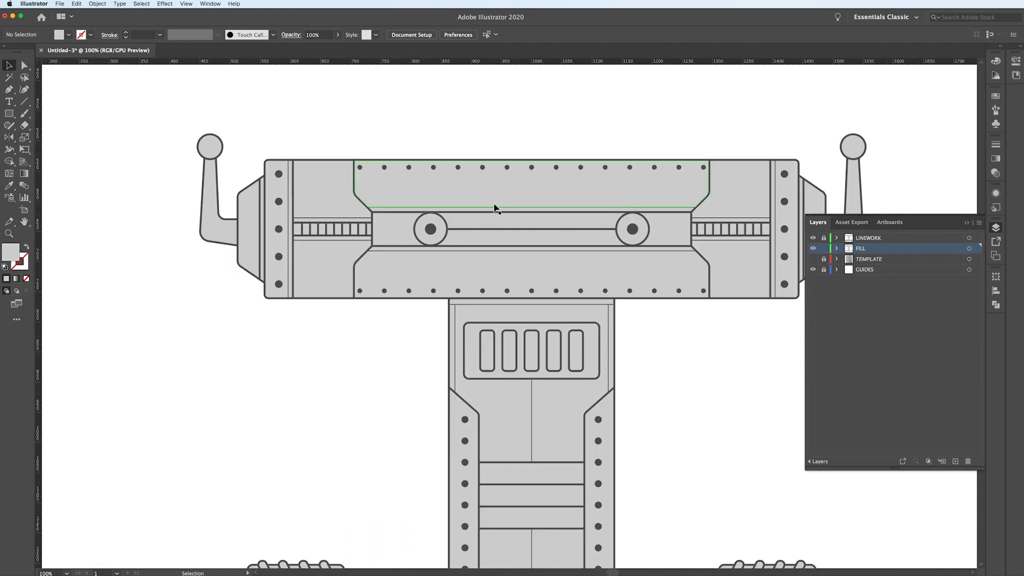
scroll(494, 207, down, 2)
scroll(494, 208, right, 3)
scroll(494, 208, up, 2)
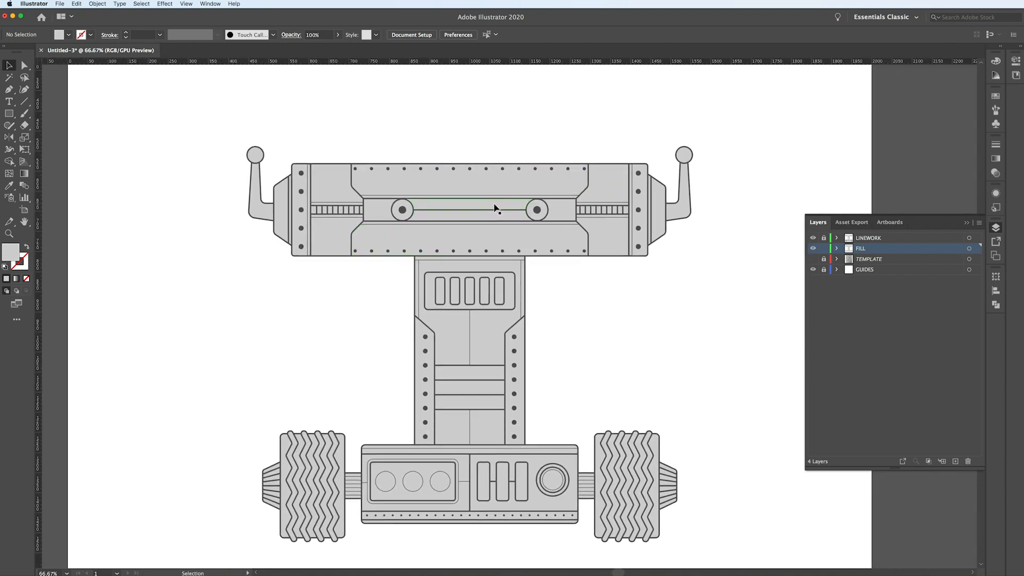
Fill the neck's three crossbars, the head's riveted end strips and the thin strips above and below the eye panel with RGB 110, 110, 110
key(a)
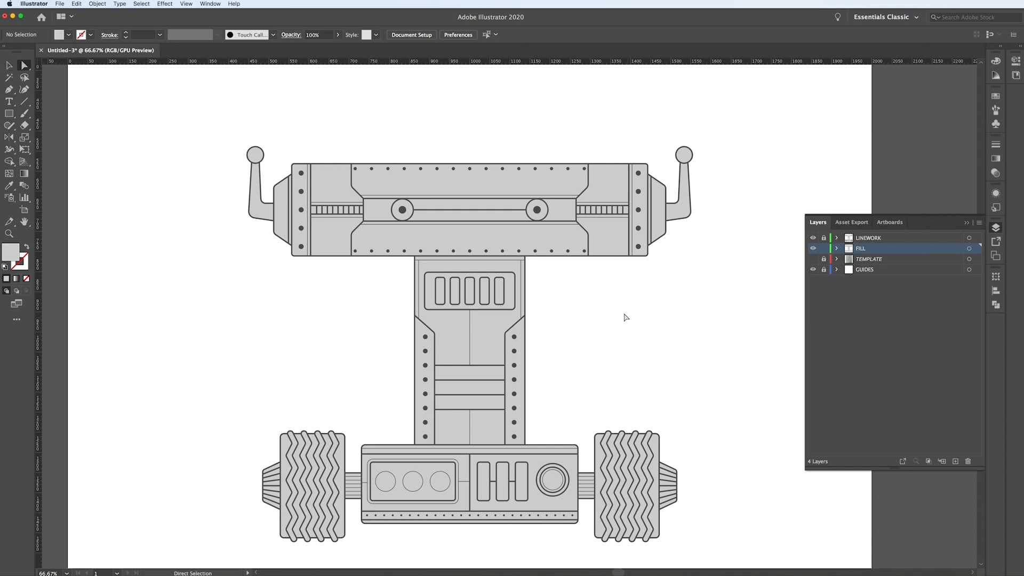
click(472, 377)
shift+click(472, 387)
shift+click(472, 408)
shift+click(300, 203)
shift+click(640, 203)
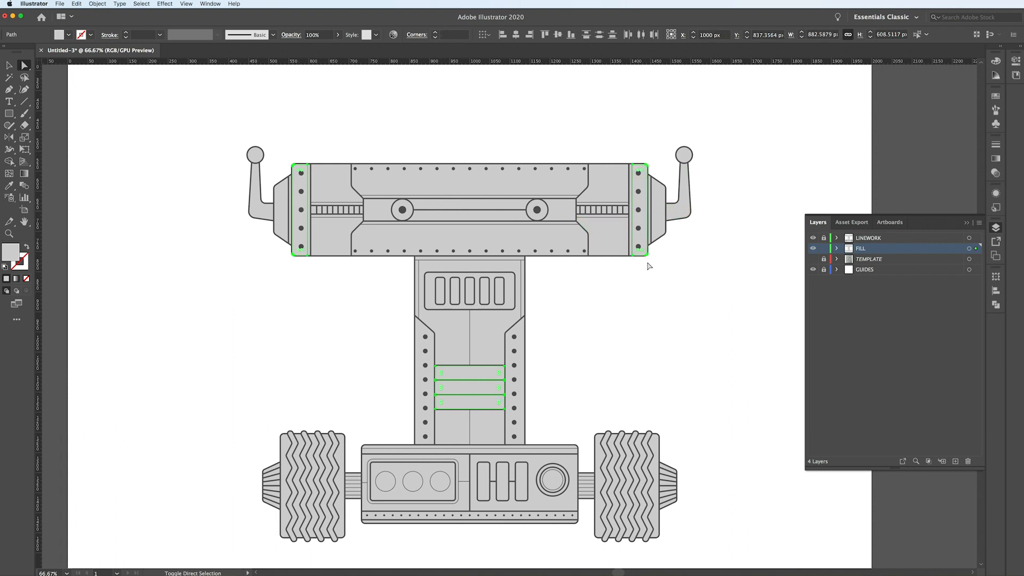
scroll(648, 265, up, 2)
scroll(652, 190, up, 2)
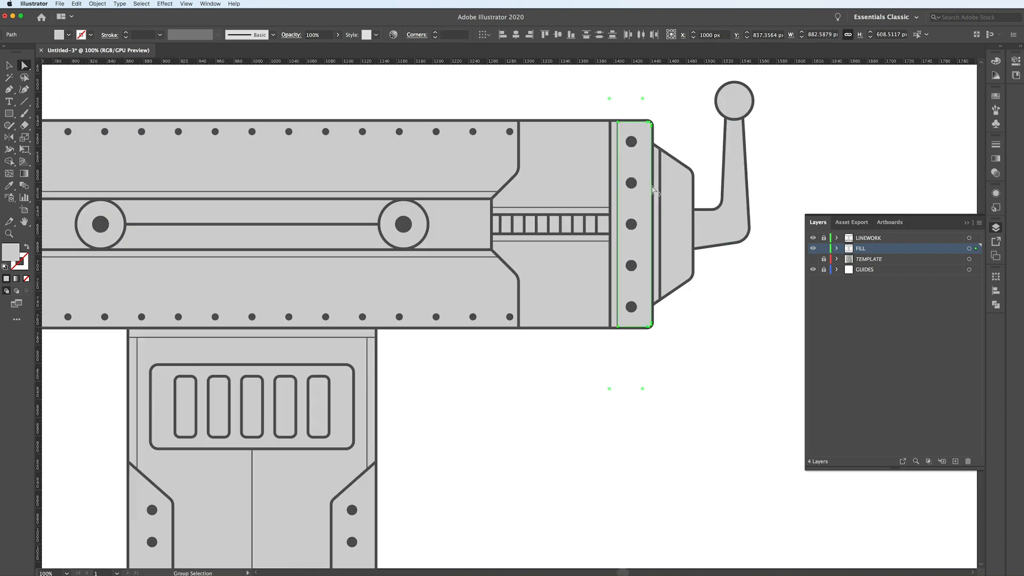
scroll(652, 190, down, 5)
scroll(574, 189, up, 6)
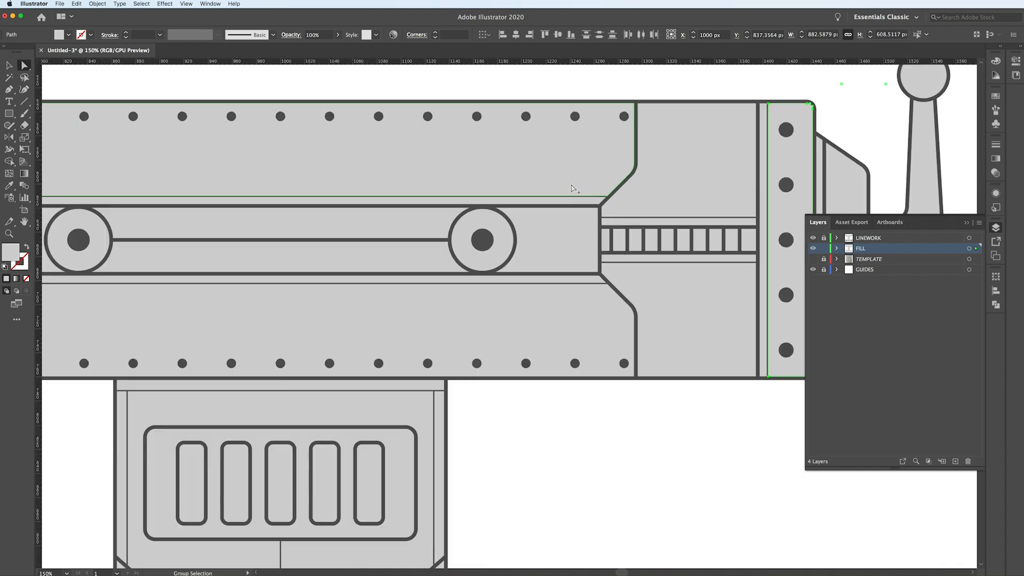
shift+click(585, 205)
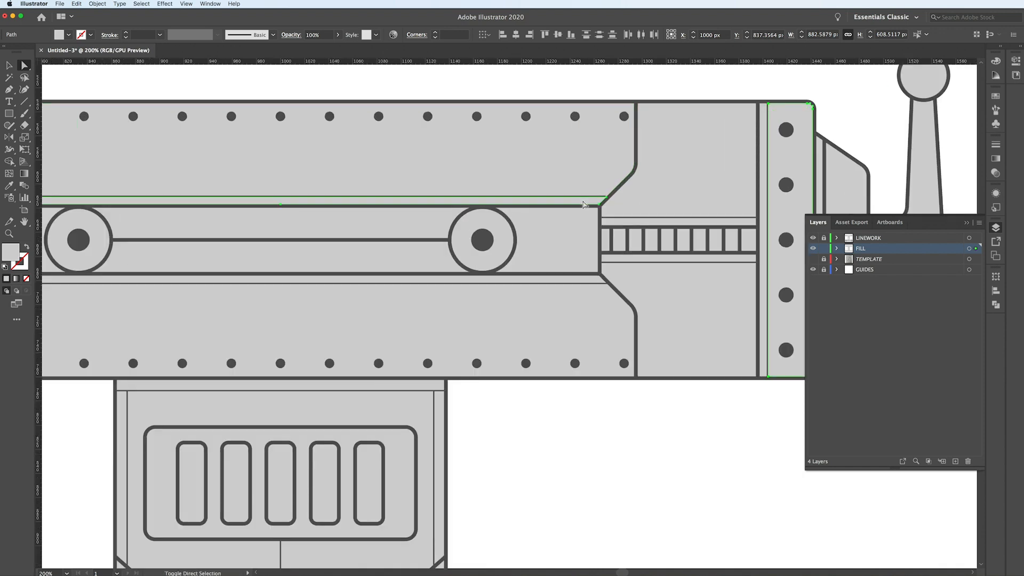
shift+click(573, 282)
scroll(573, 284, down, 2)
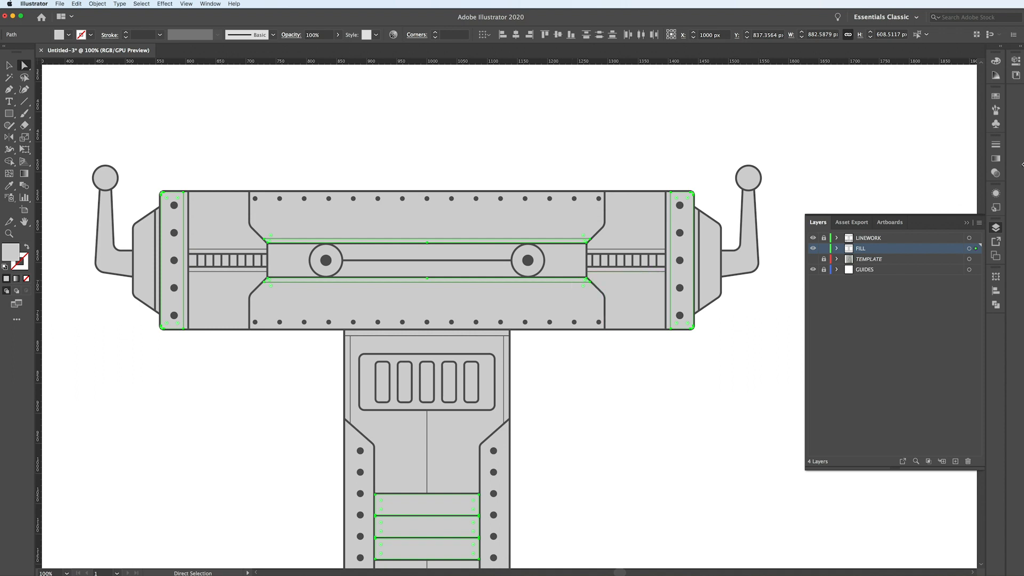
click(995, 60)
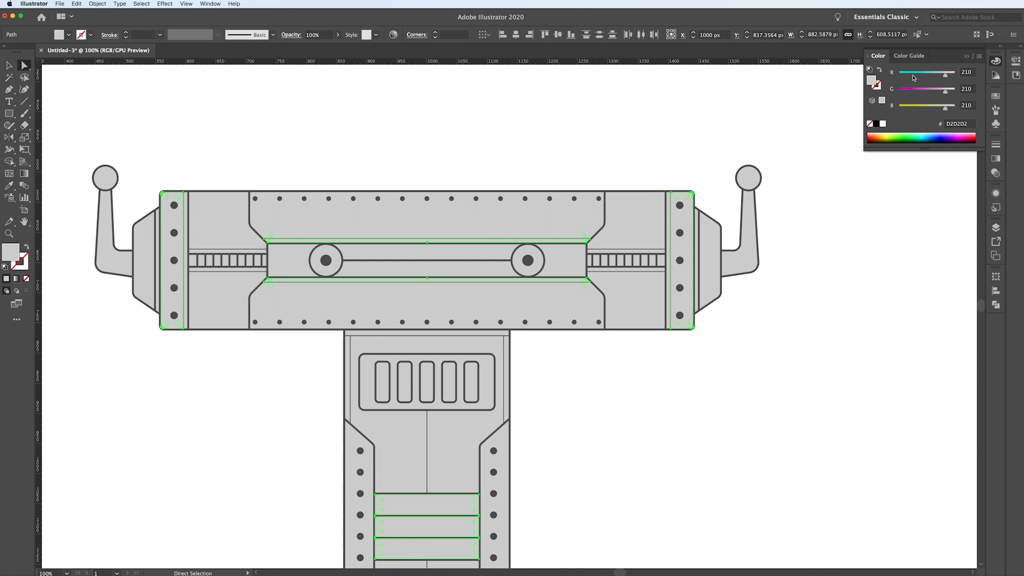
click(969, 73)
text(110)
key(Tab)
text(110)
key(Tab)
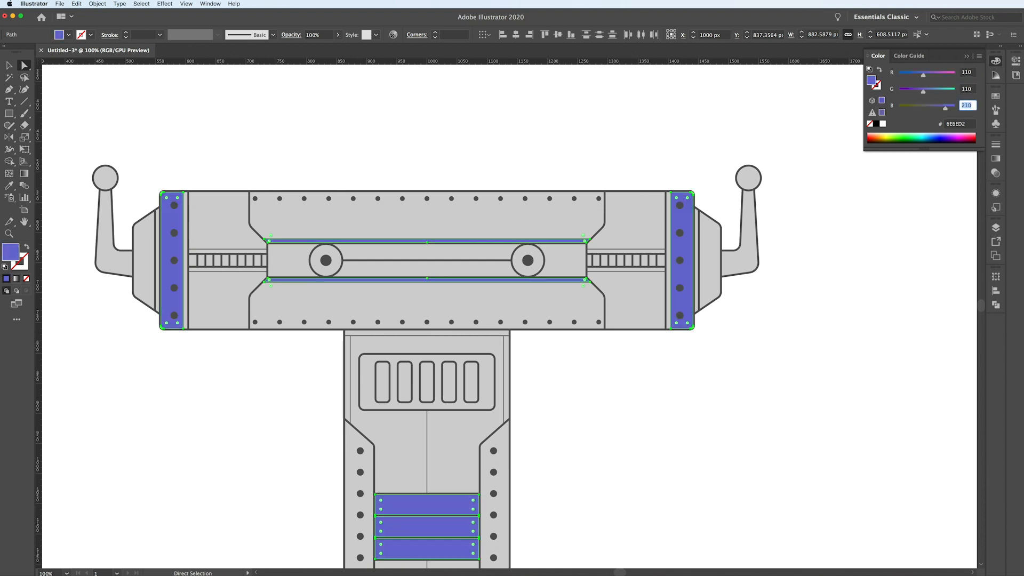
text(110)
key(Return)
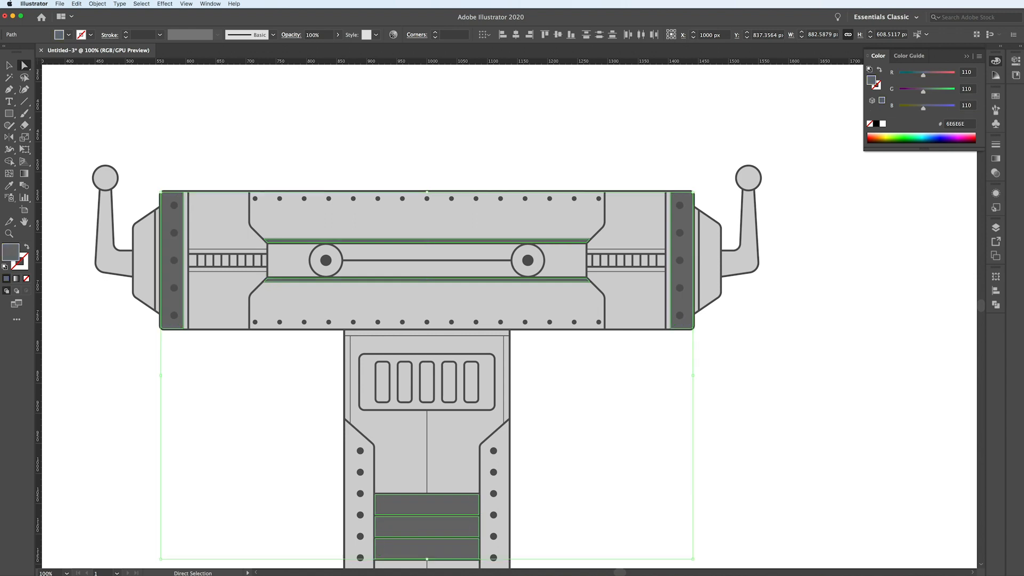
key(super+shift+a)
scroll(750, 282, down, 2)
scroll(741, 326, down, 2)
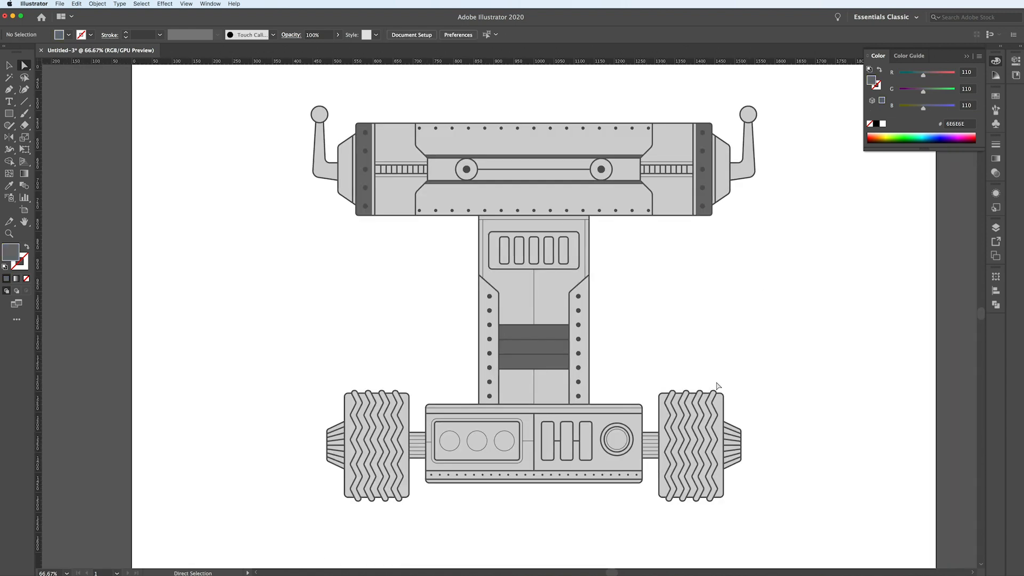
Fill the dark background pieces between the zigzag treads on both wheels with the neck crossbars' grey, RGB 110, 110, 110, and deselect them
scroll(731, 370, up, 4)
click(687, 388)
shift+click(721, 386)
shift+click(750, 383)
shift+click(777, 378)
shift+click(813, 372)
scroll(813, 372, left, 5)
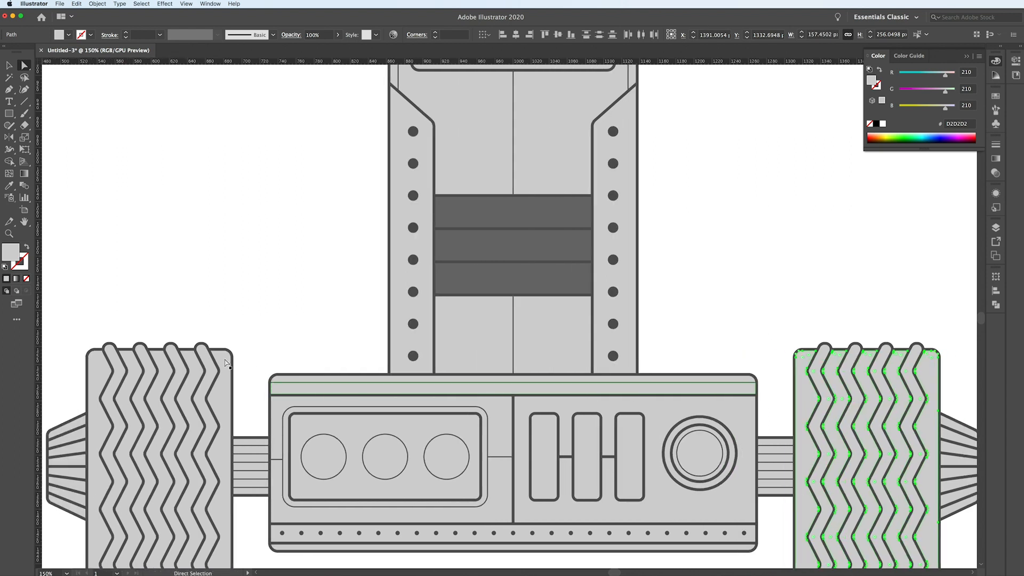
shift+click(201, 362)
shift+click(168, 361)
shift+click(134, 361)
shift+click(112, 362)
key(i)
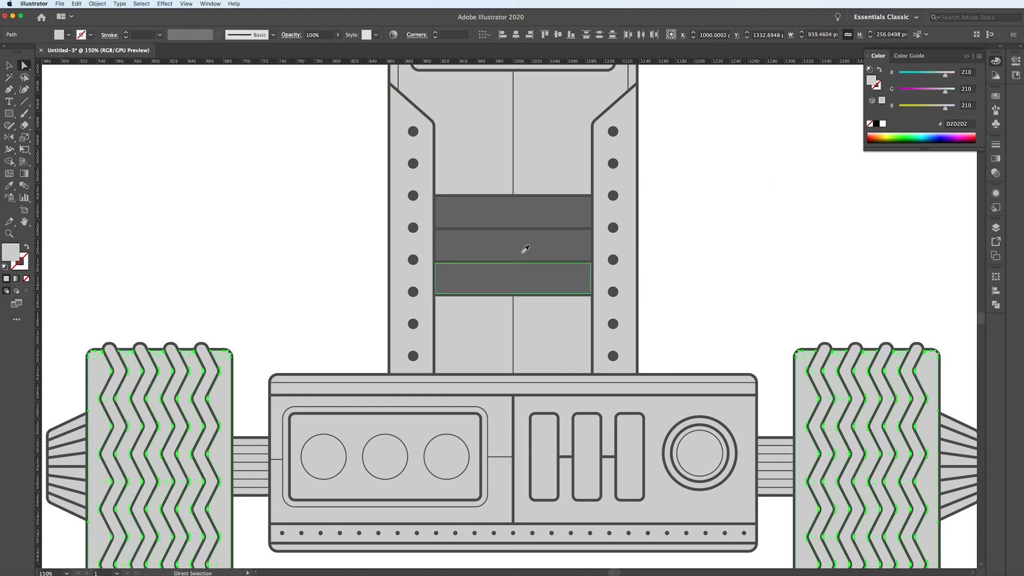
click(511, 208)
key(super+shift+a)
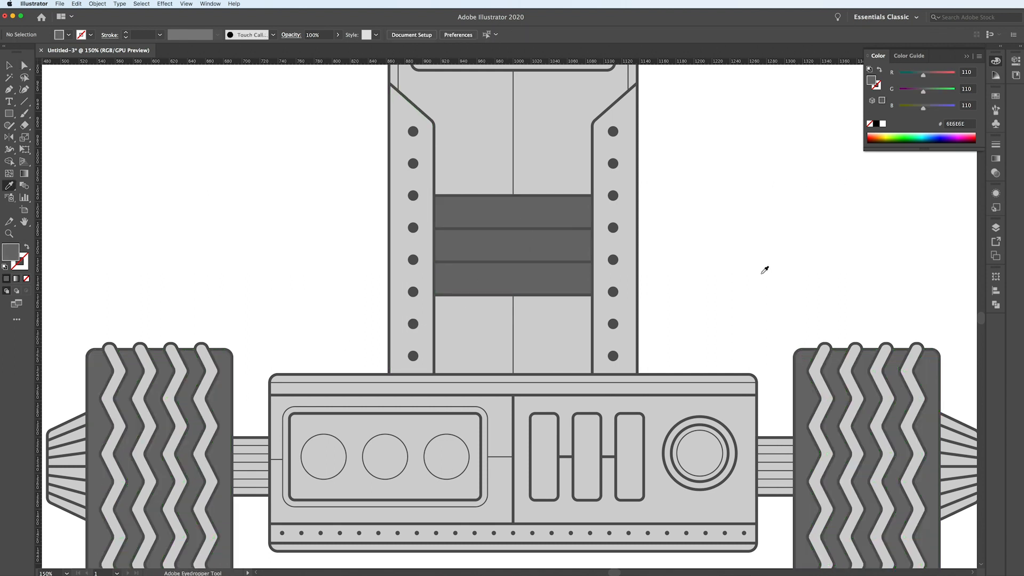
Draw a small rectangle about 40 × 11 px on the empty canvas beside the neck
key(super+minus)
key(super+minus)
key(super+minus)
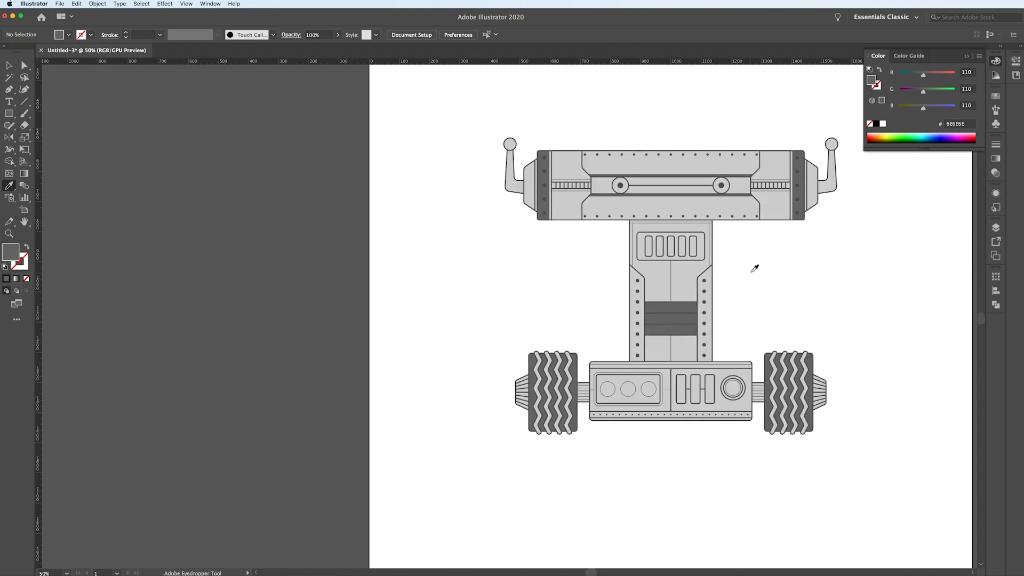
scroll(755, 268, right, 3)
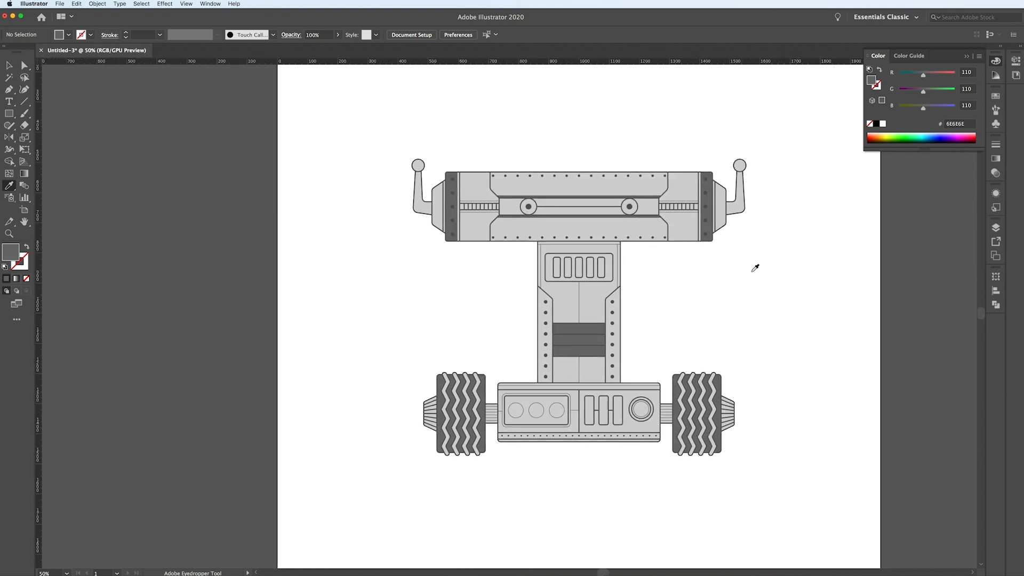
scroll(576, 367, up, 3)
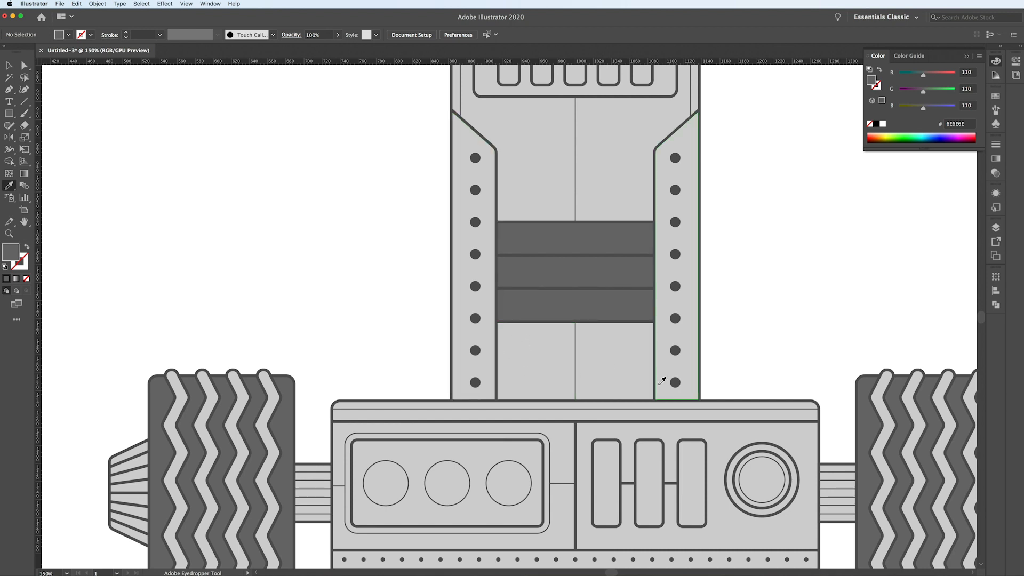
click(9, 68)
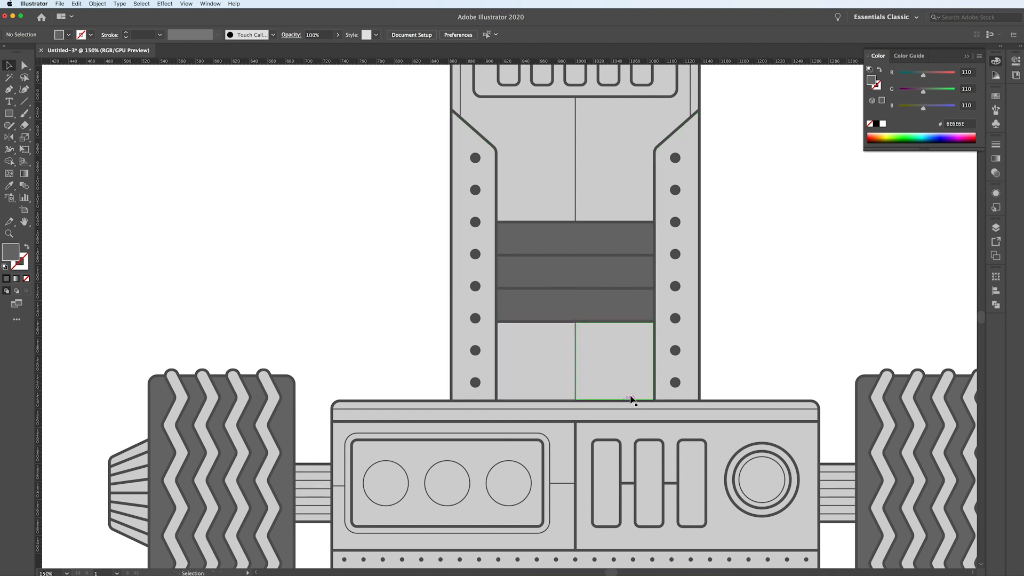
key(super+equal)
key(m)
drag(294, 342, 343, 330)
scroll(800, 240, up, 1)
key(v)
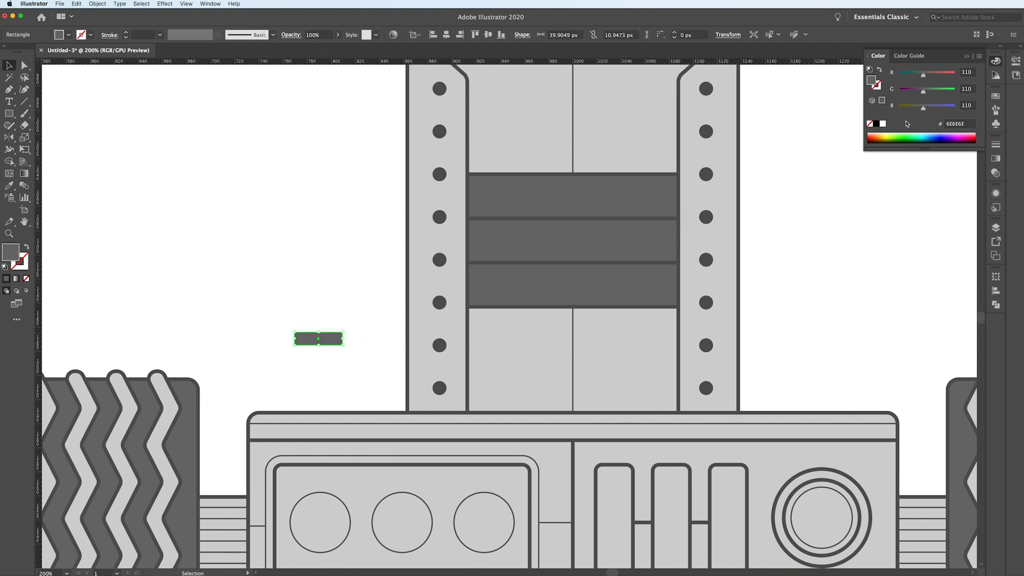
Fill the small rectangle with RGB 185, 185, 185 and move it onto the neck's lower left panel
key(i)
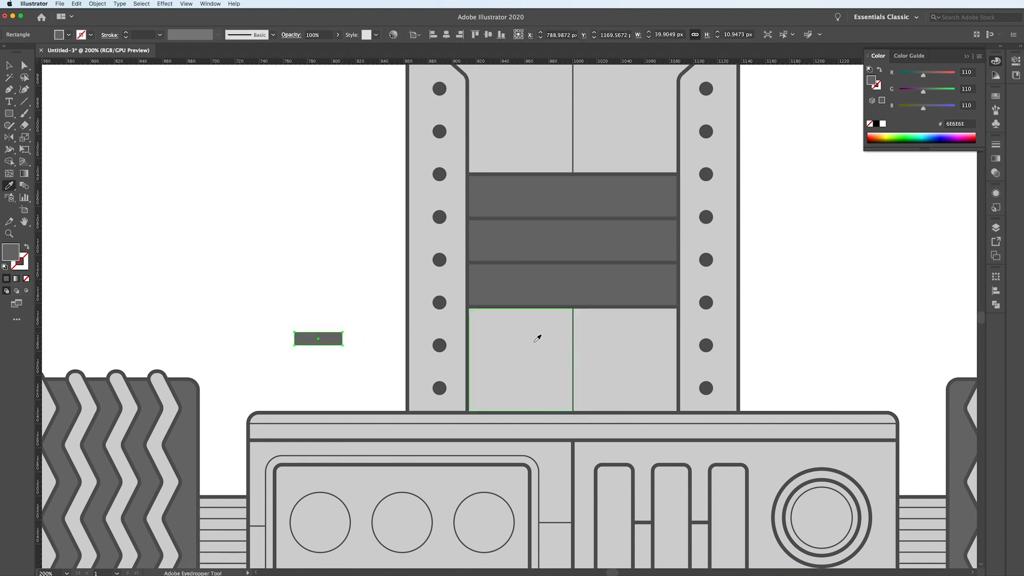
click(535, 341)
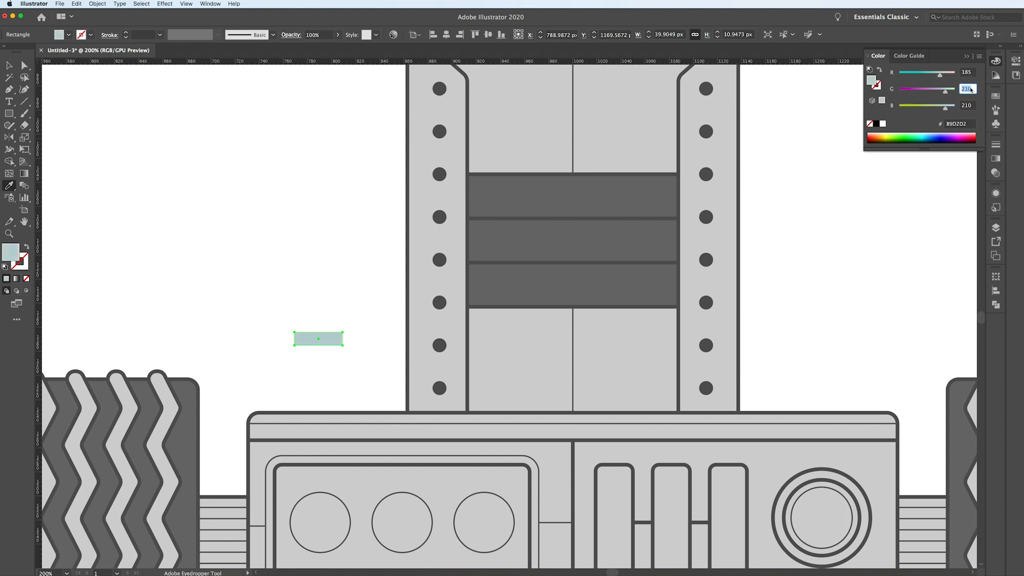
text(185)
key(Tab)
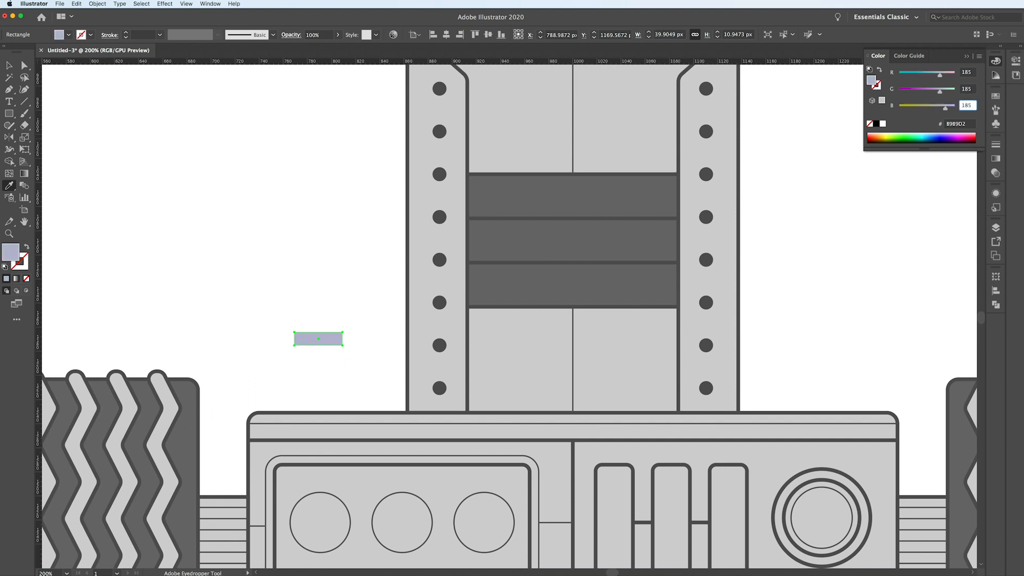
key(v)
drag(309, 339, 497, 326)
click(837, 309)
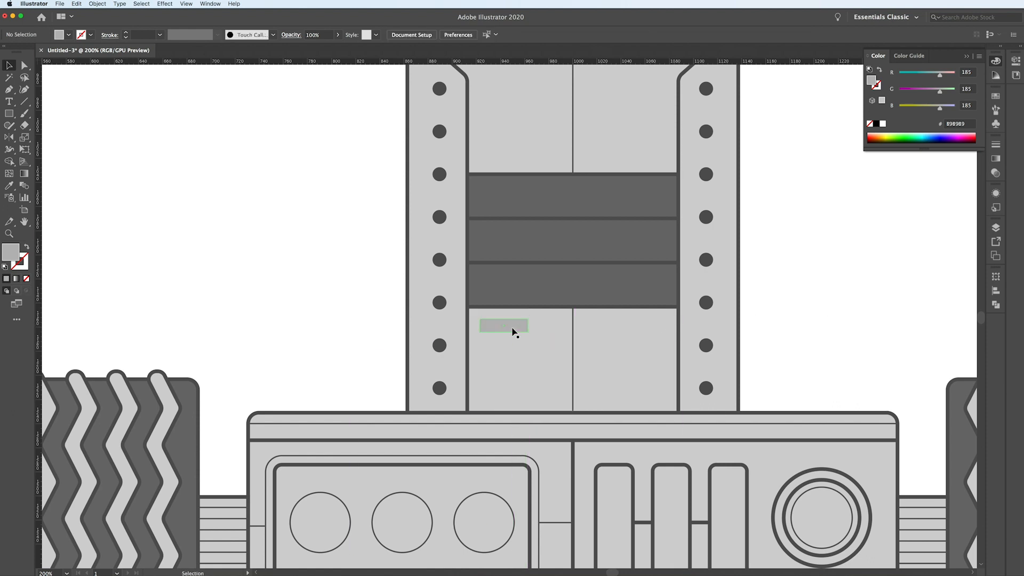
Round the small rectangle's two upper corners to a radius of about 6 px
scroll(517, 334, up, 2)
key(a)
click(575, 294)
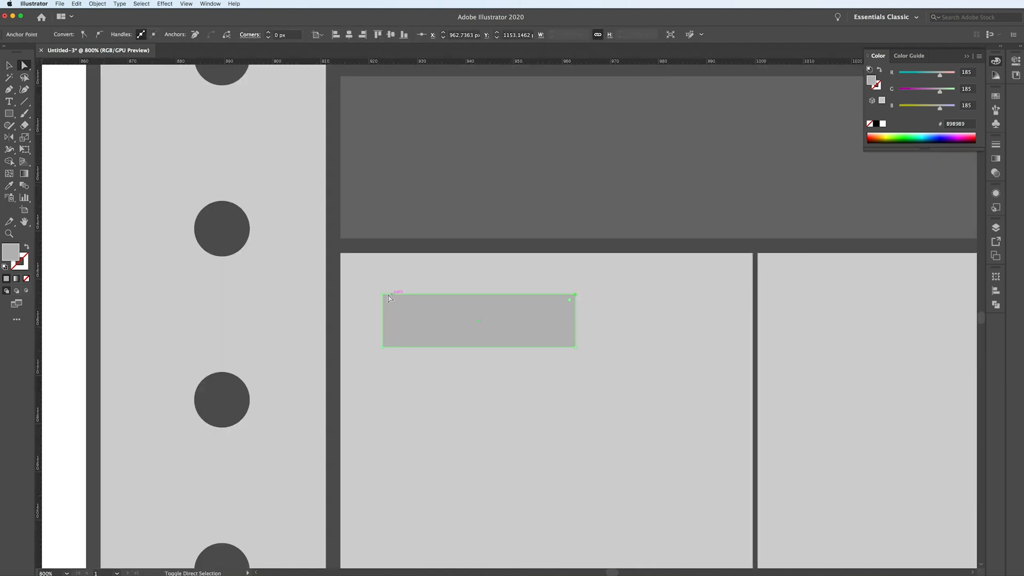
shift+click(383, 295)
drag(389, 300, 425, 328)
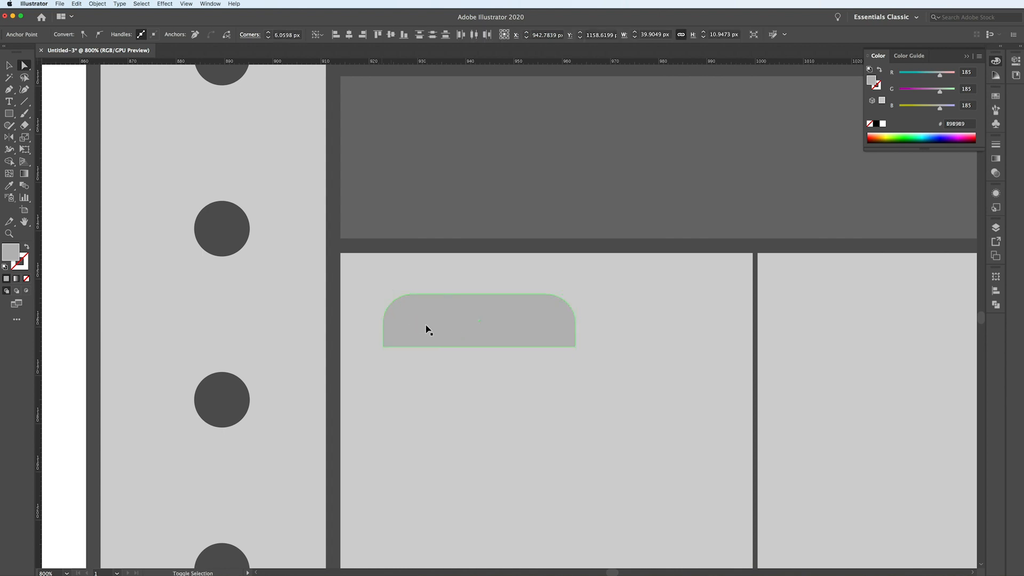
key(super+shift+a)
Draw a thin strip flush beneath the rounded shape, fill it with the crossbars' grey, RGB 110, 110, 110, and group both as one vent
key(m)
drag(383, 348, 575, 357)
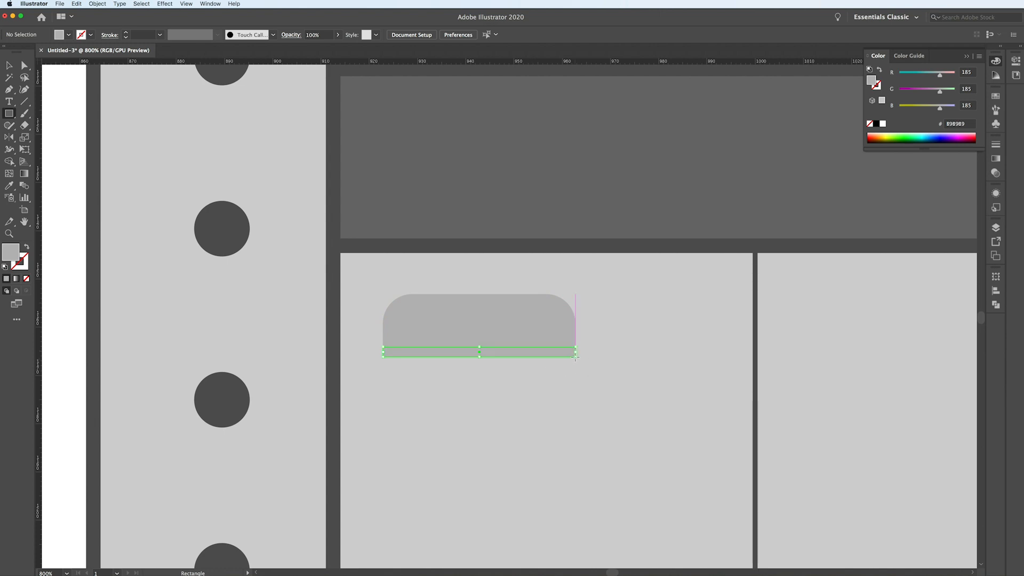
key(i)
click(638, 187)
key(v)
shift+click(539, 327)
key(super+g)
Scale the vent to about 29 × 9.5 px, duplicate it alongside, and repeat the pair downward to make four rows
drag(576, 357, 630, 313)
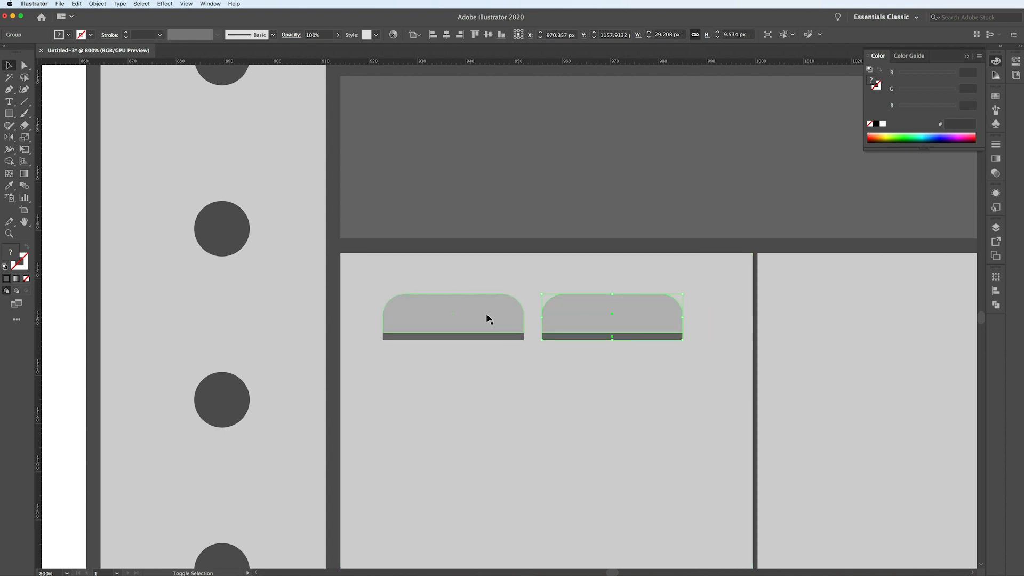
shift+click(488, 319)
key(super+minus)
drag(566, 327, 567, 368)
key(super+d)
key(super+d)
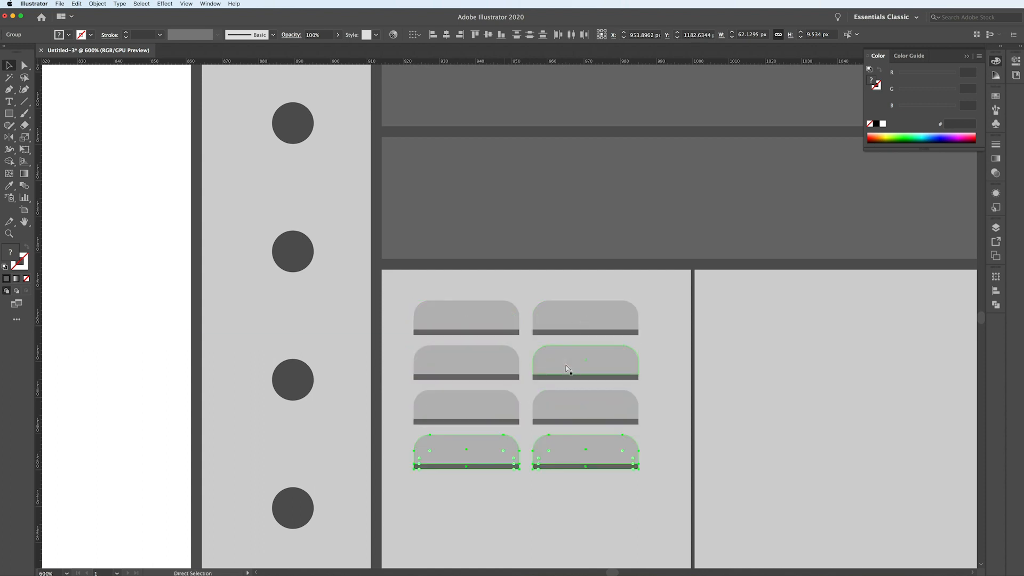
Select all eight vents, shift them slightly right and down within the neck's lower left panel, and deselect them
shift+click(498, 414)
shift+click(570, 364)
shift+click(480, 352)
shift+click(496, 320)
shift+click(616, 326)
scroll(617, 330, down, 2)
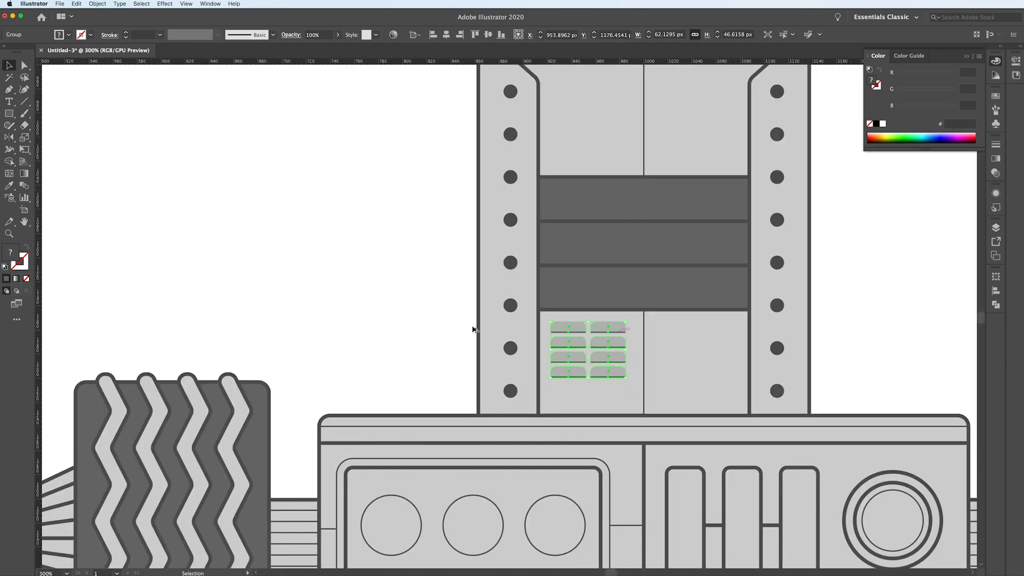
click(544, 338)
scroll(629, 350, right, 2)
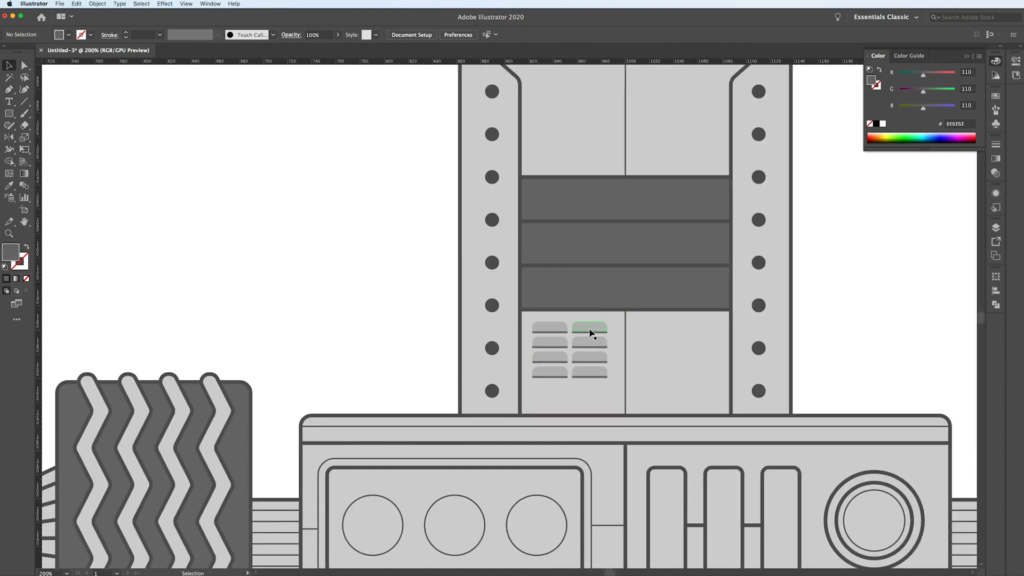
drag(590, 331, 594, 331)
click(403, 304)
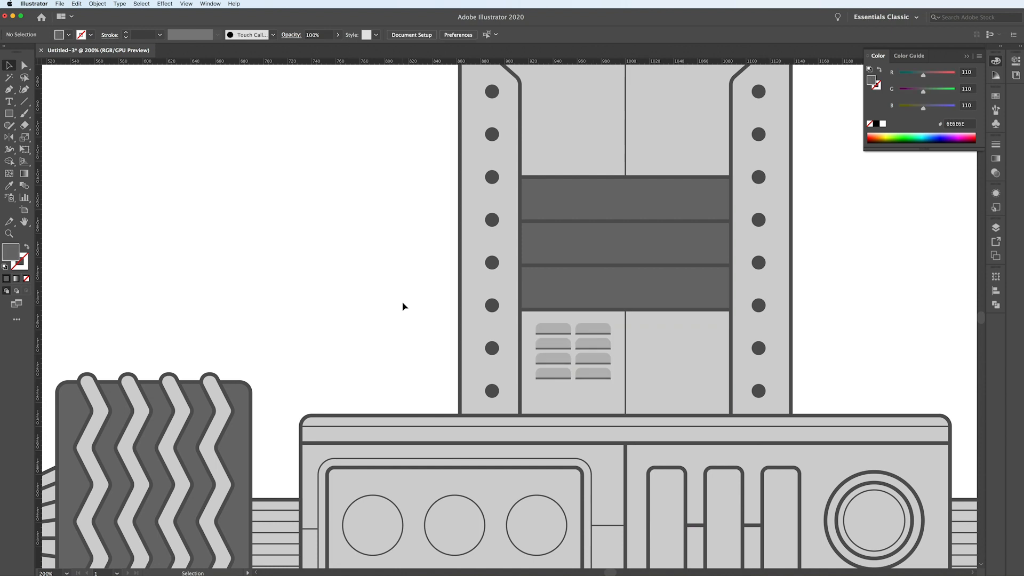
Draw a thin highlight strip along the lower edge of the neck's top crossbar and fill it with light grey, RGB 210, 210, 210
scroll(484, 341, right, 2)
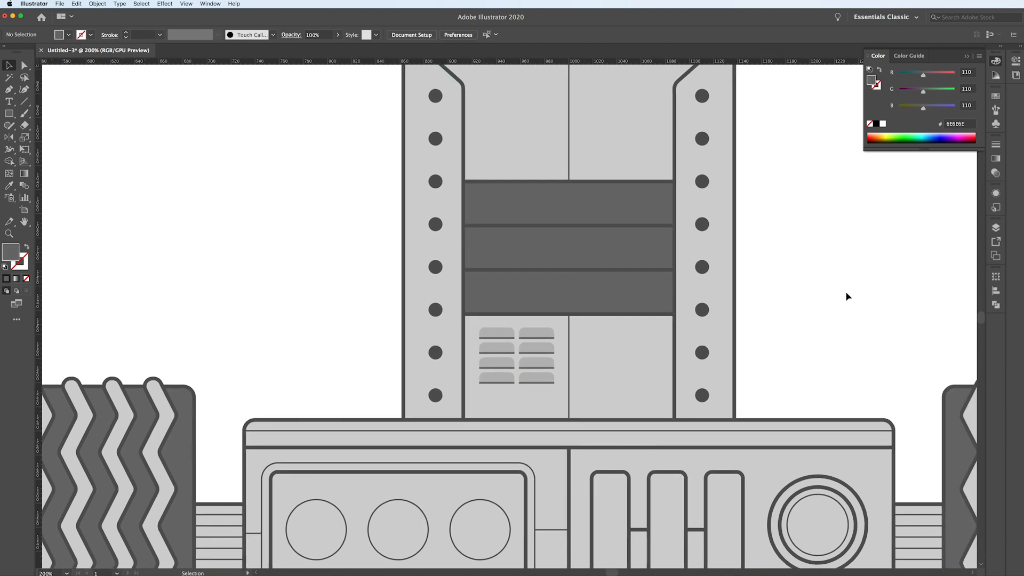
scroll(667, 228, up, 2)
key(m)
drag(261, 219, 675, 212)
click(582, 451)
key(v)
click(885, 263)
Duplicate the light grey highlight strip onto the lower edges of the middle and bottom crossbars
drag(571, 216, 571, 303)
key(super+d)
click(853, 299)
Draw a rectangle about 2.2 × 135.5 px along the neck's upper centre line and fill it with white
key(super+minus)
scroll(686, 304, up, 4)
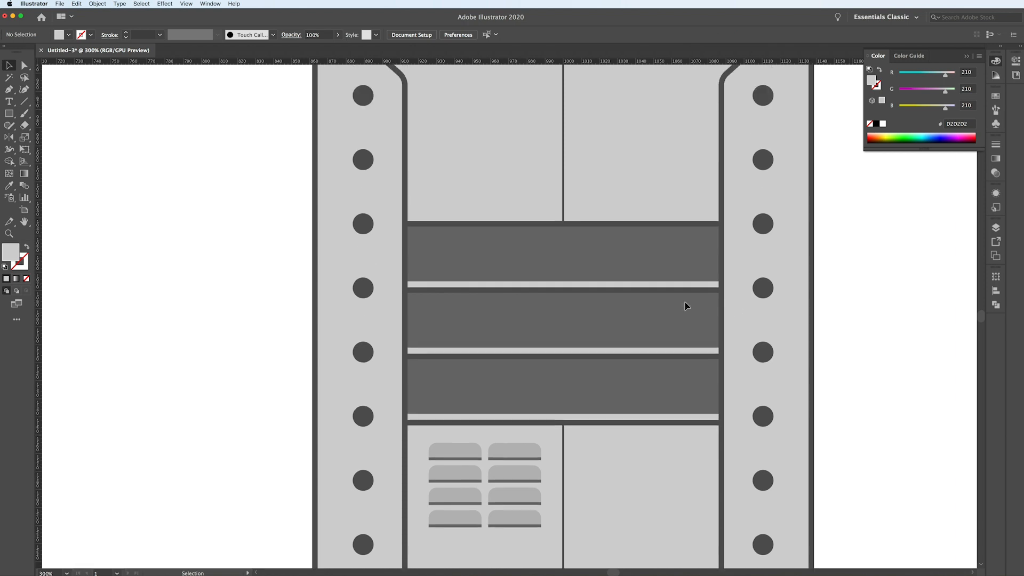
key(m)
scroll(574, 206, up, 3)
scroll(569, 310, up, 2)
drag(565, 354, 582, 107)
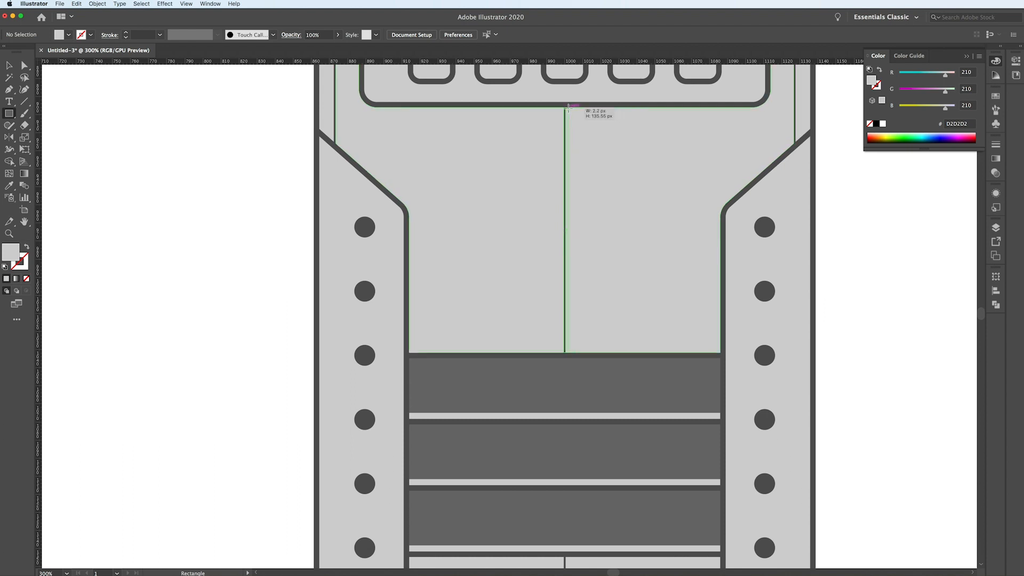
drag(568, 107, 568, 107)
key(i)
click(846, 221)
key(ctrl+shift+a)
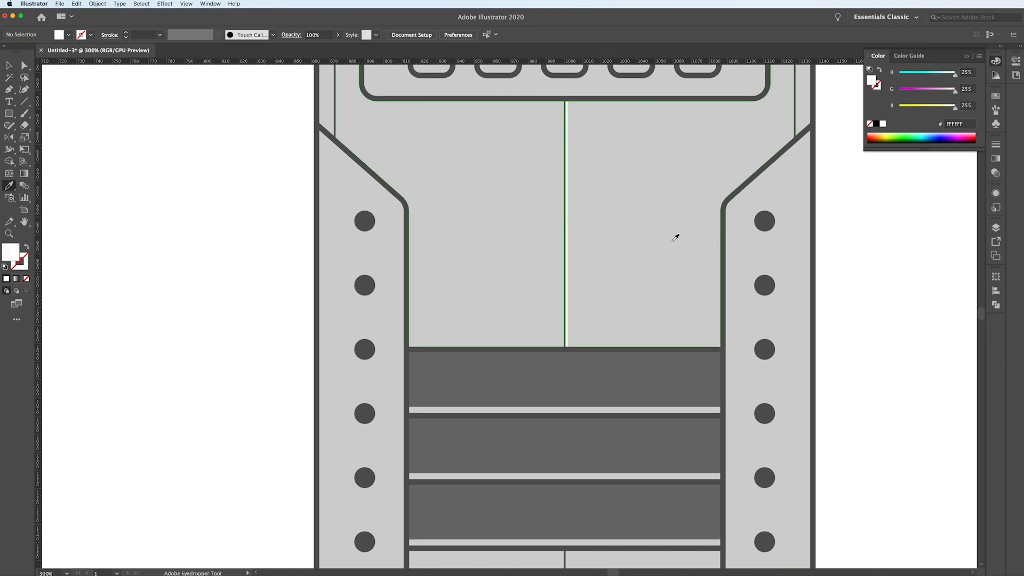
Duplicate the white highlight down onto the lower centre line, aligning its top with the bottom crossbar's lower edge
scroll(661, 232, down, 12)
key(v)
scroll(558, 114, up, 4)
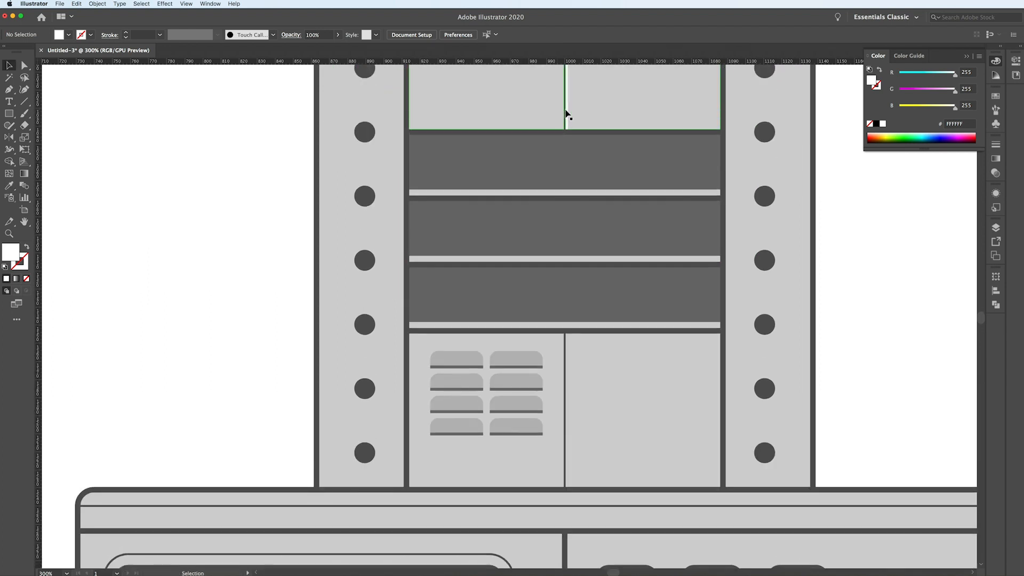
drag(568, 124, 599, 505)
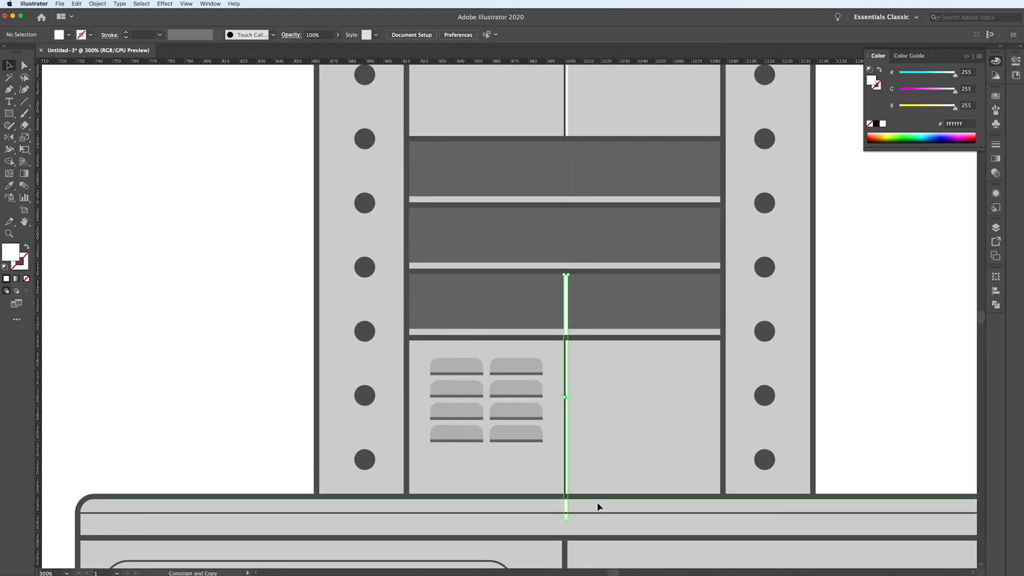
drag(568, 297, 571, 350)
scroll(580, 360, down, 3)
alt+scroll(578, 427, up, 5)
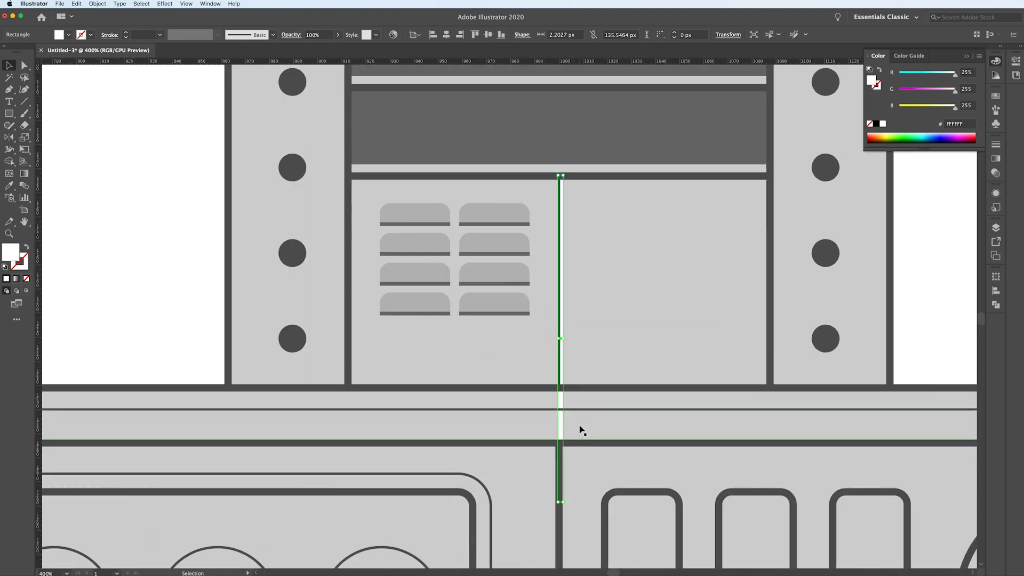
Shorten the copied white highlight so it ends at the top edge of the base, and deselect it
key(super+shift+a)
key(a)
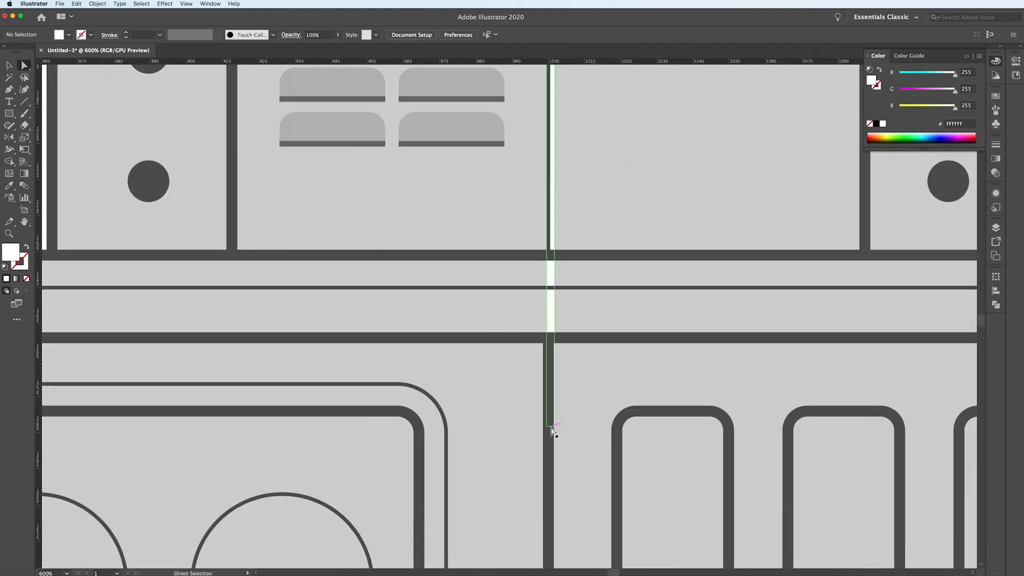
drag(552, 430, 551, 254)
key(super+shift+a)
Fill the neck's riveted side plates, its grille frame and the head's upper and lower riveted panels with medium grey
alt+scroll(622, 254, down, 6)
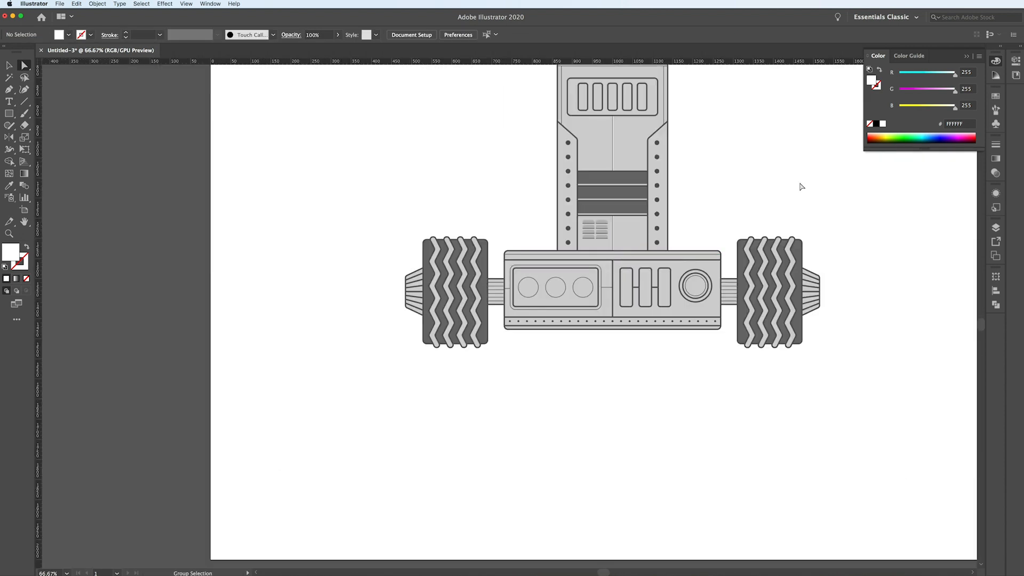
scroll(774, 197, up, 3)
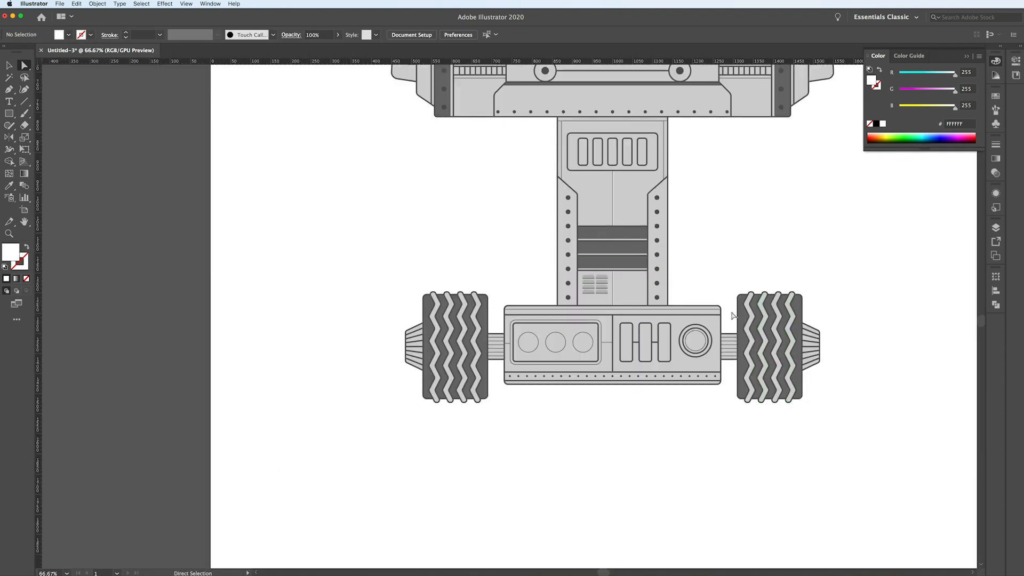
alt+scroll(671, 213, up, 3)
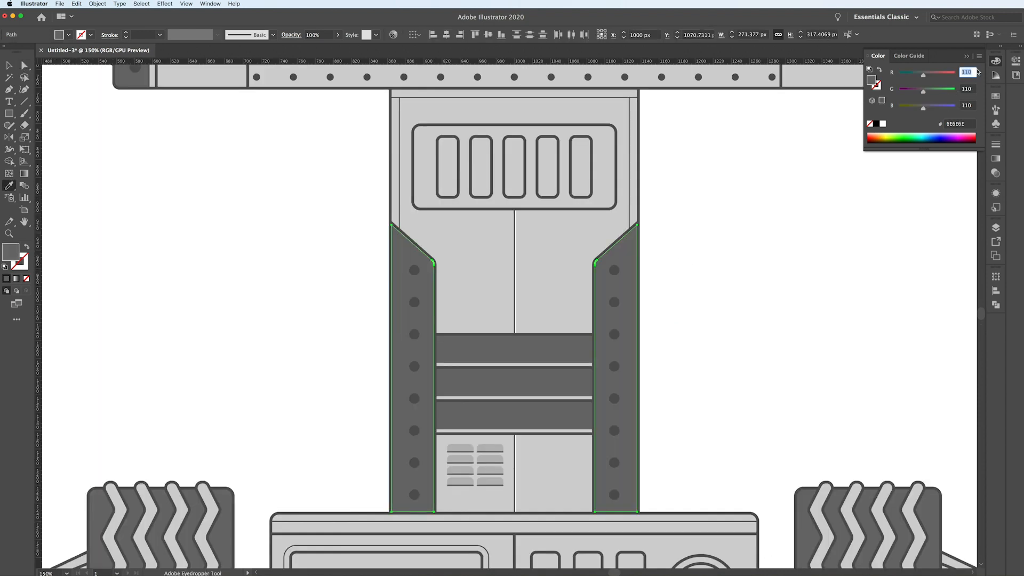
scroll(636, 168, up, 2)
scroll(425, 238, up, 5)
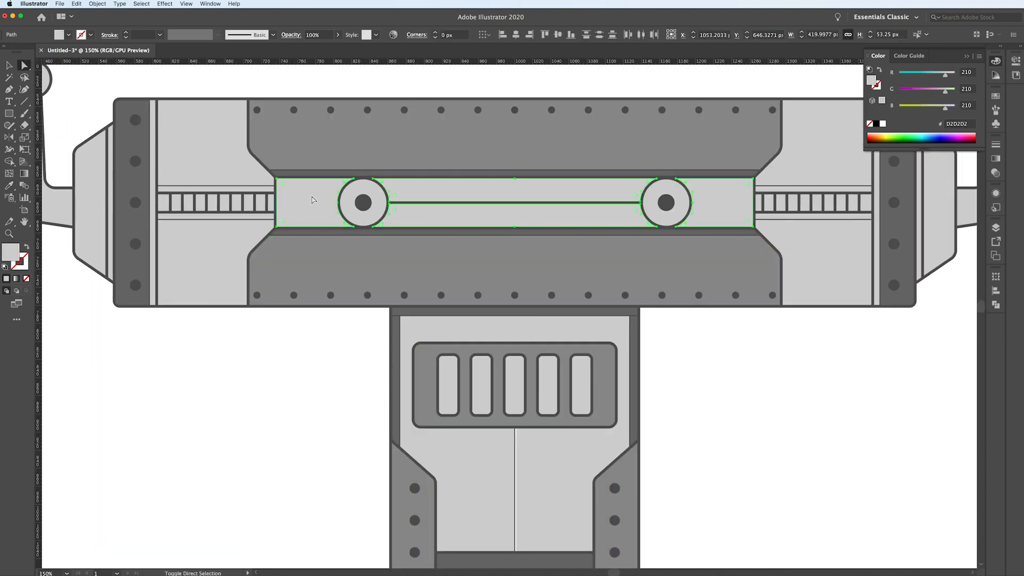
Fill the eye panel light blue, the eyes white and the head's ribbed strips with orange, RGB 255, 200, 115
click(225, 219)
key(ctrl+y)
key(ctrl+y)
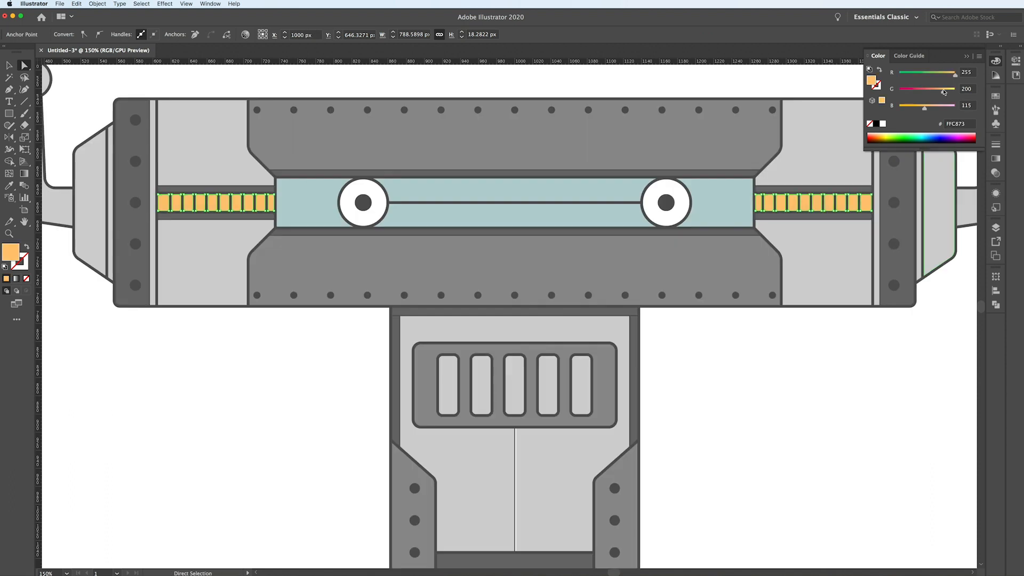
Colour the base's lamps and round lens light blue, the lens ring and upper axle halves white, and its slots and trim in darker greys
key(ctrl+minus)
key(i)
key(ctrl+shift+a)
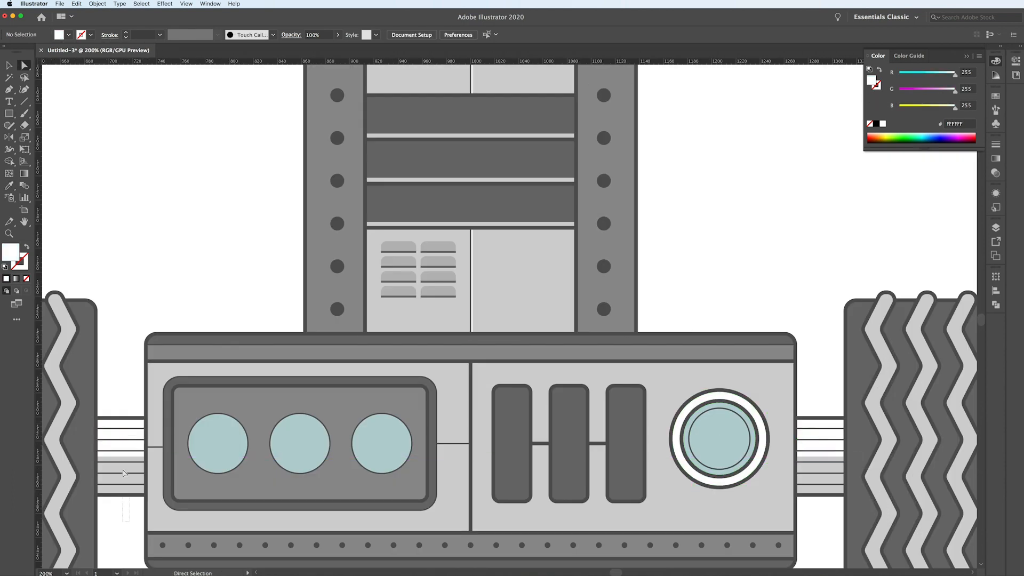
super+click(452, 477)
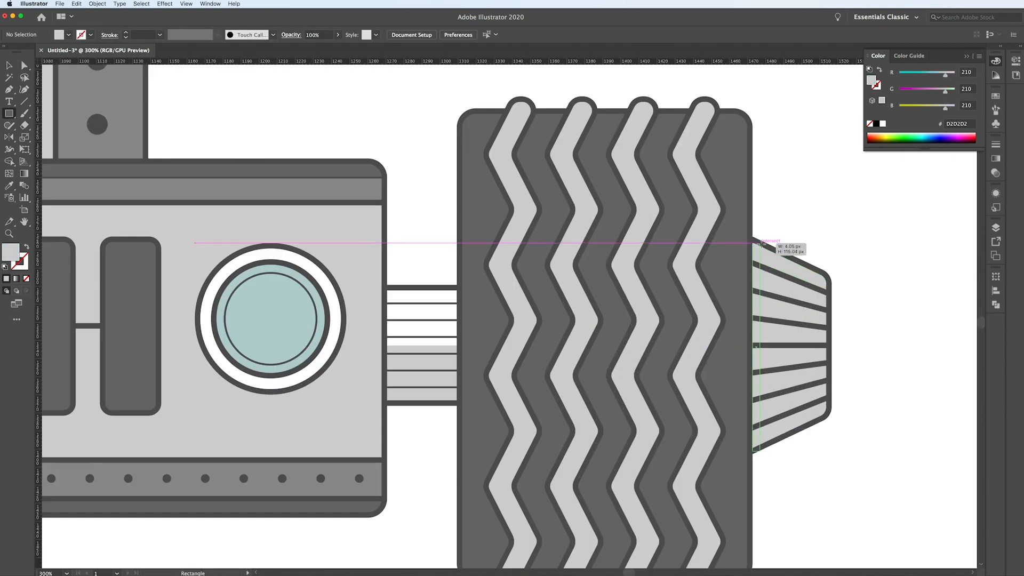
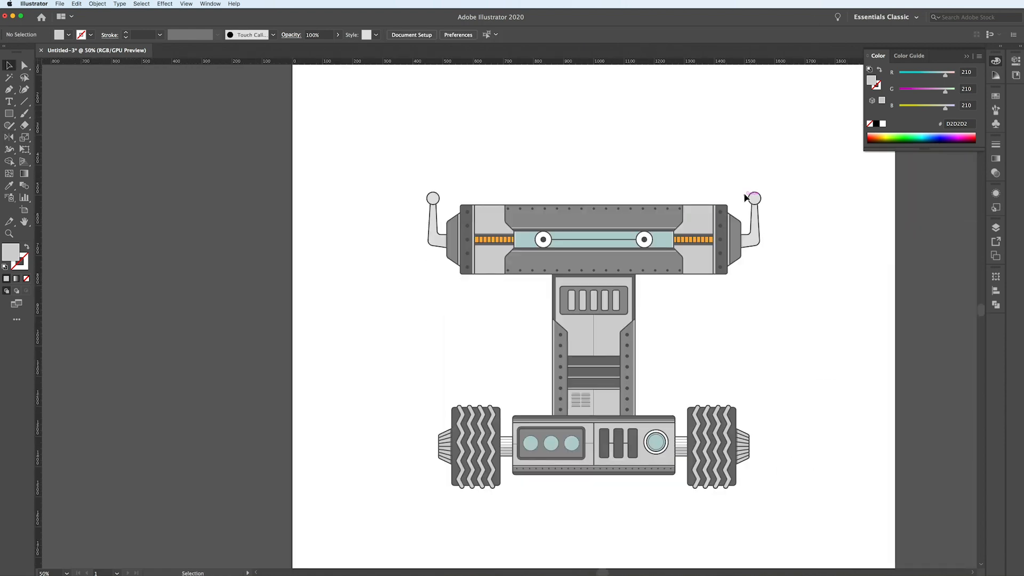
Add a new layer directly above the TEMPLATE layer and name it BACKGROUND
click(995, 228)
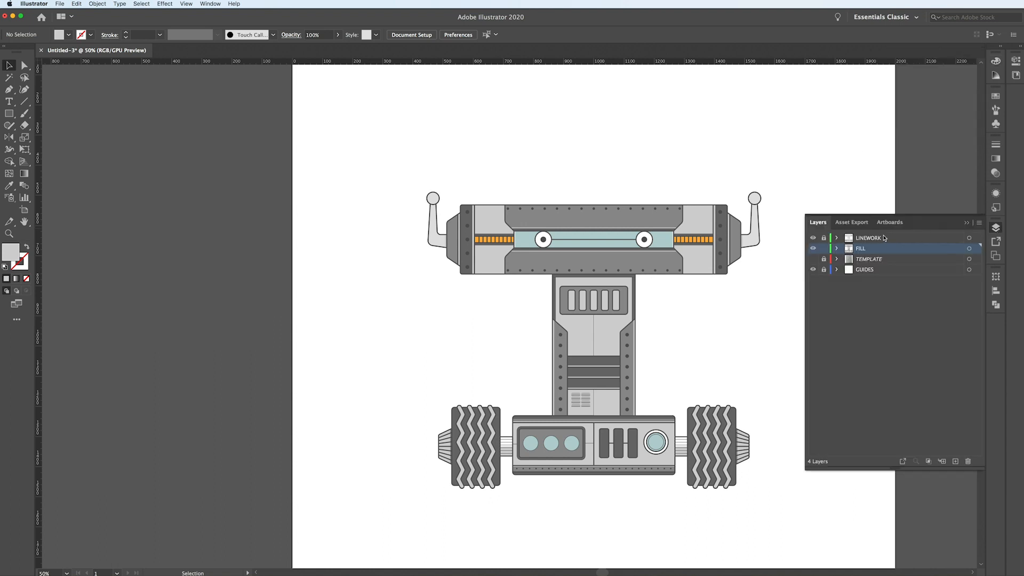
click(864, 240)
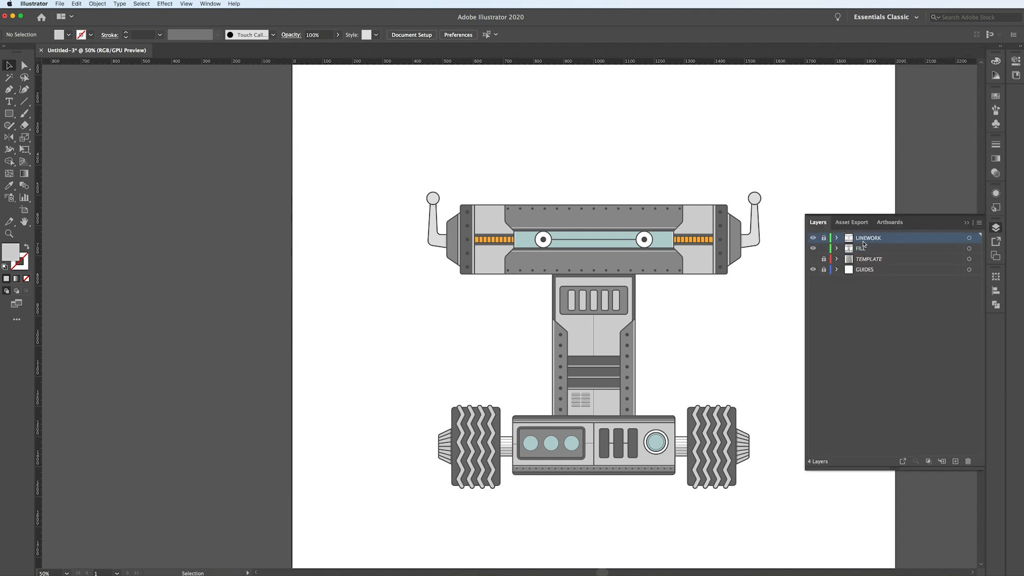
click(880, 261)
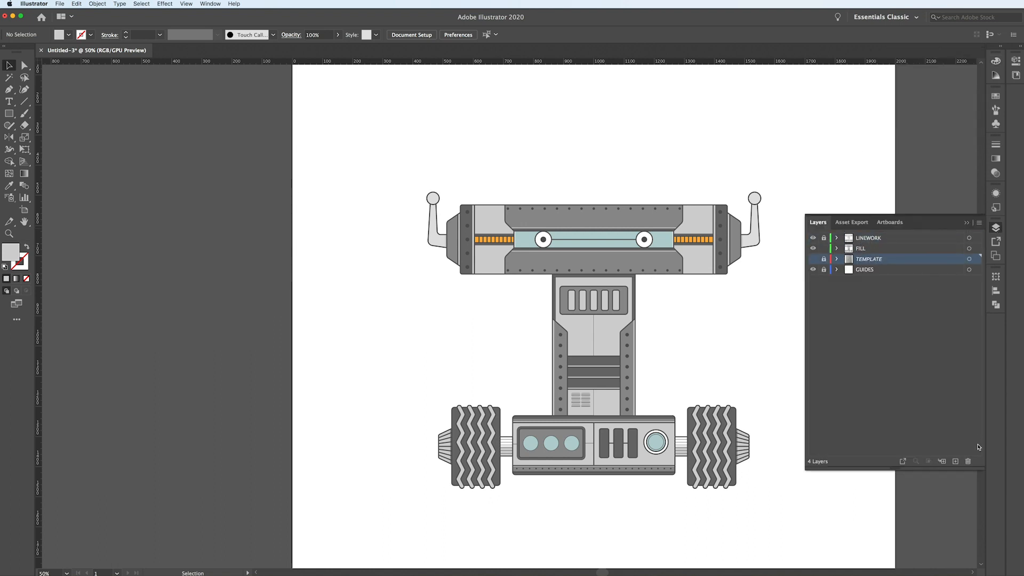
click(955, 461)
double_click(863, 260)
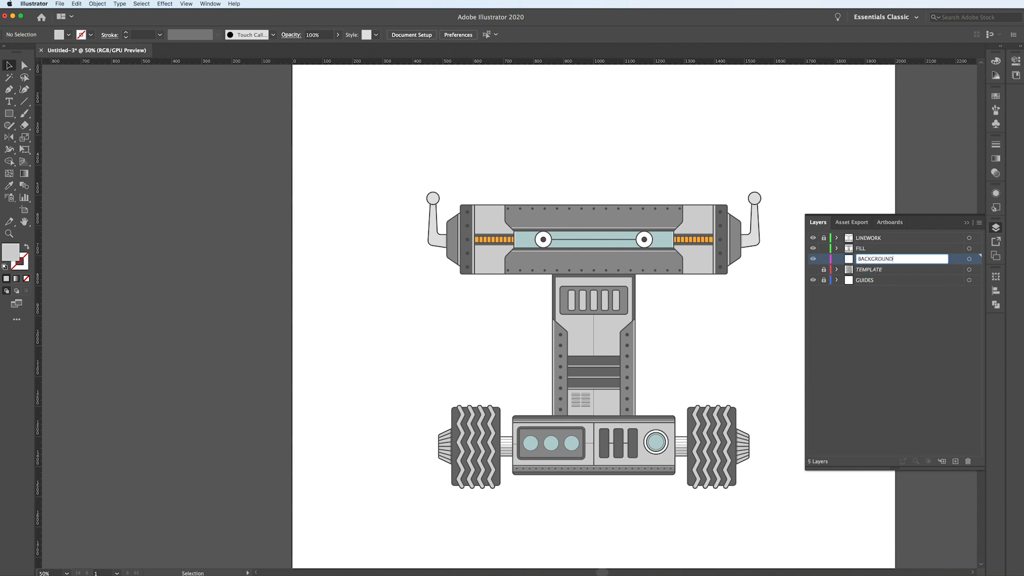
Draw a 2000 by 2000 px rectangle on the BACKGROUND layer that covers the whole artboard
click(9, 114)
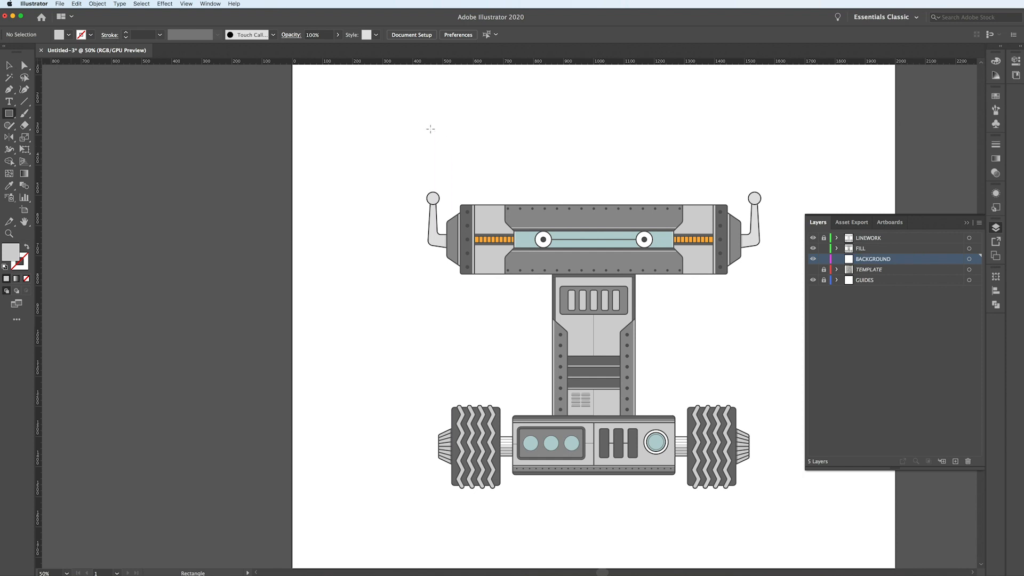
key(super+minus)
drag(339, 74, 740, 475)
key(v)
Fill the background rectangle with the orange sampled from the head's ribbed strip, and deselect it
scroll(607, 203, up, 6)
key(i)
scroll(594, 213, up, 3)
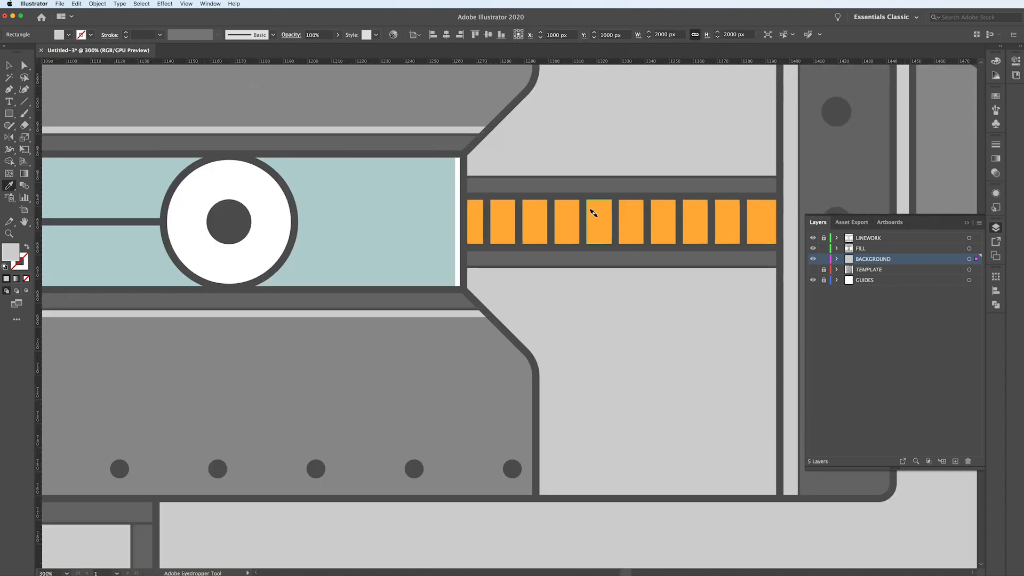
click(602, 212)
scroll(602, 212, down, 8)
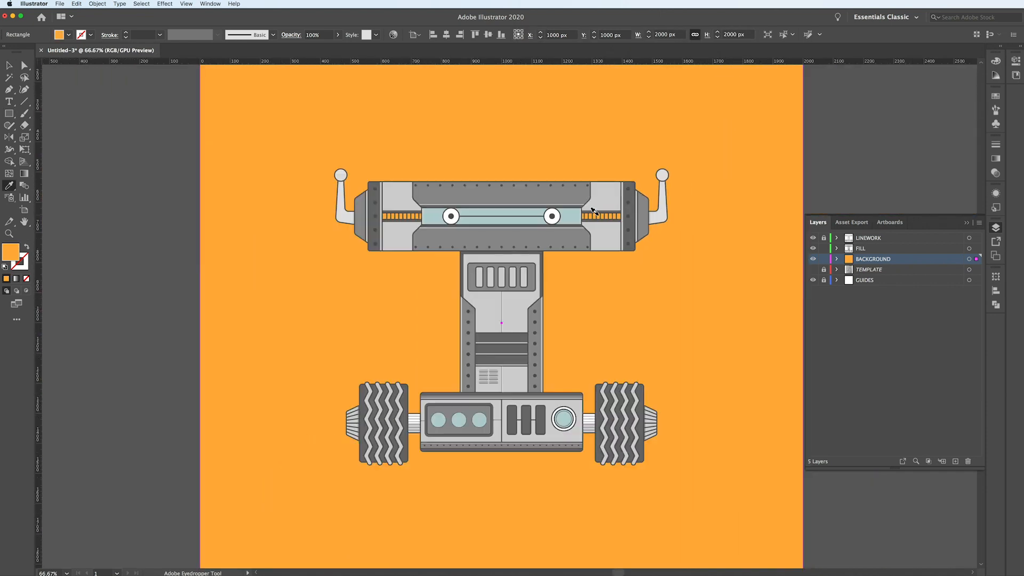
key(v)
click(865, 117)
scroll(815, 139, down, 1)
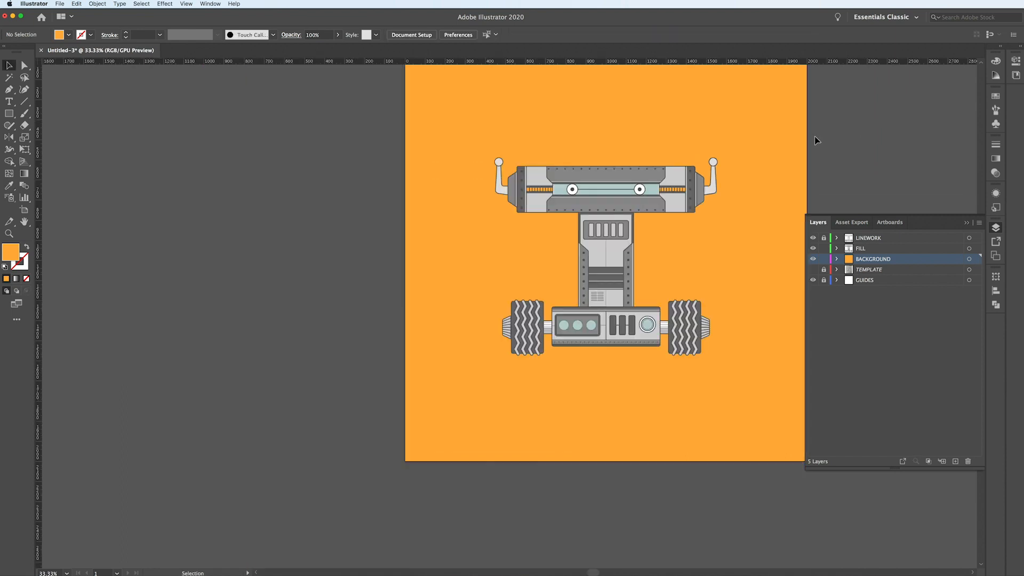
scroll(815, 139, up, 2)
scroll(815, 139, right, 1)
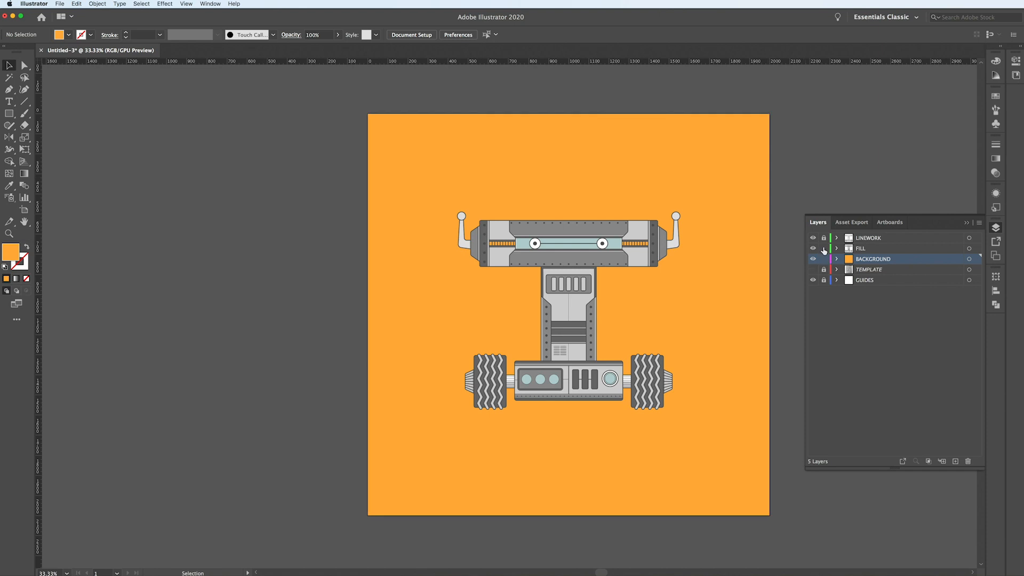
Duplicate the LINEWORK layer and place the unlocked copy between the locked FILL and BACKGROUND layers
drag(868, 240, 956, 461)
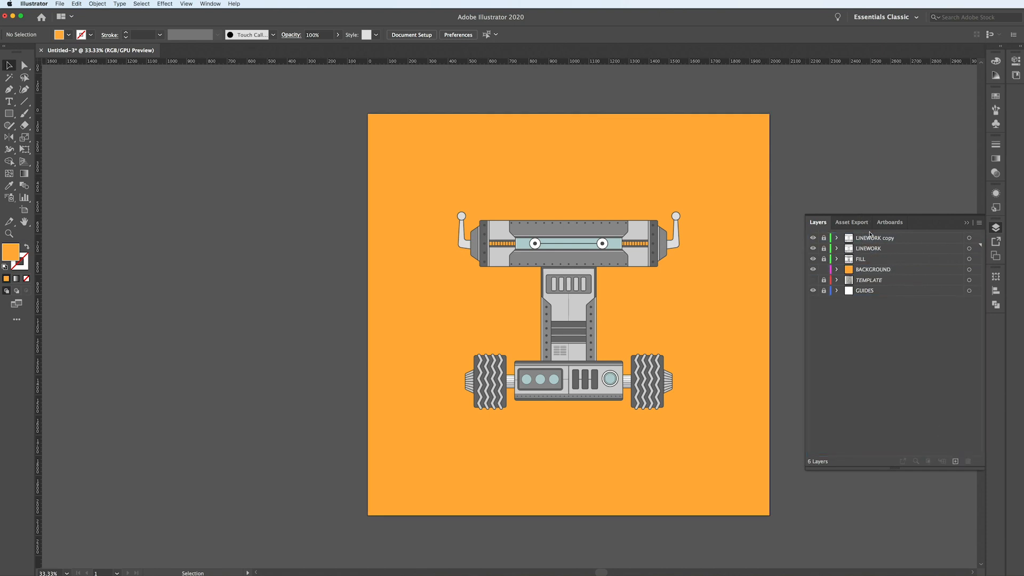
drag(870, 239, 875, 265)
scroll(721, 270, right, 4)
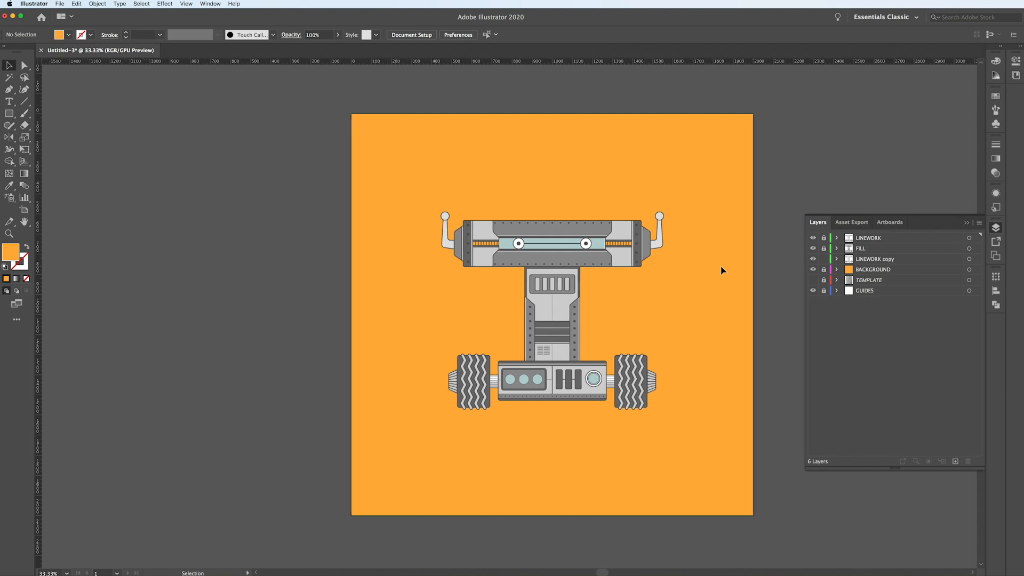
scroll(621, 266, up, 1)
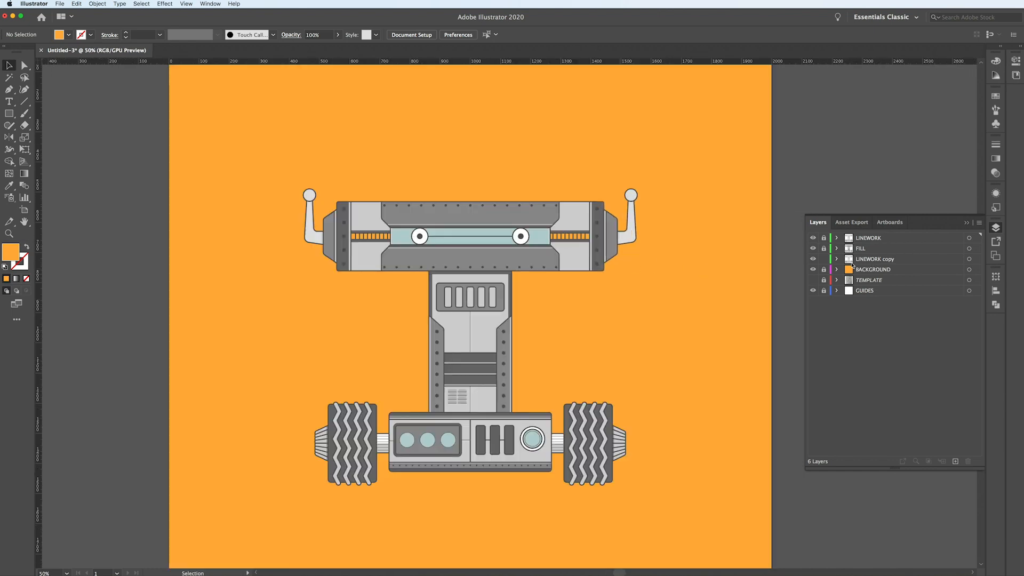
Select all artwork on the LINEWORK copy layer and convert its strokes to outlined shapes
click(969, 259)
click(97, 3)
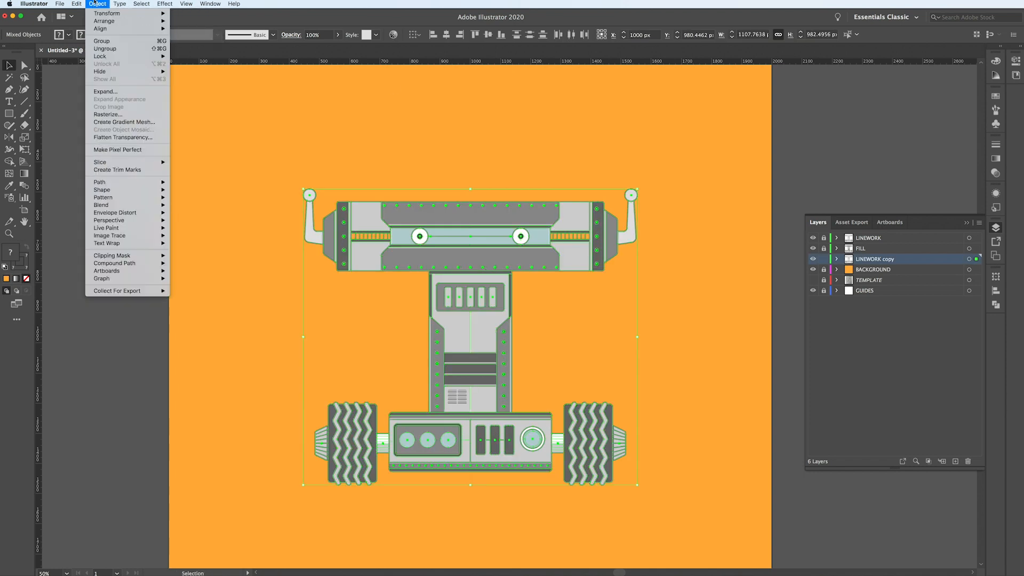
mouse_move(130, 182)
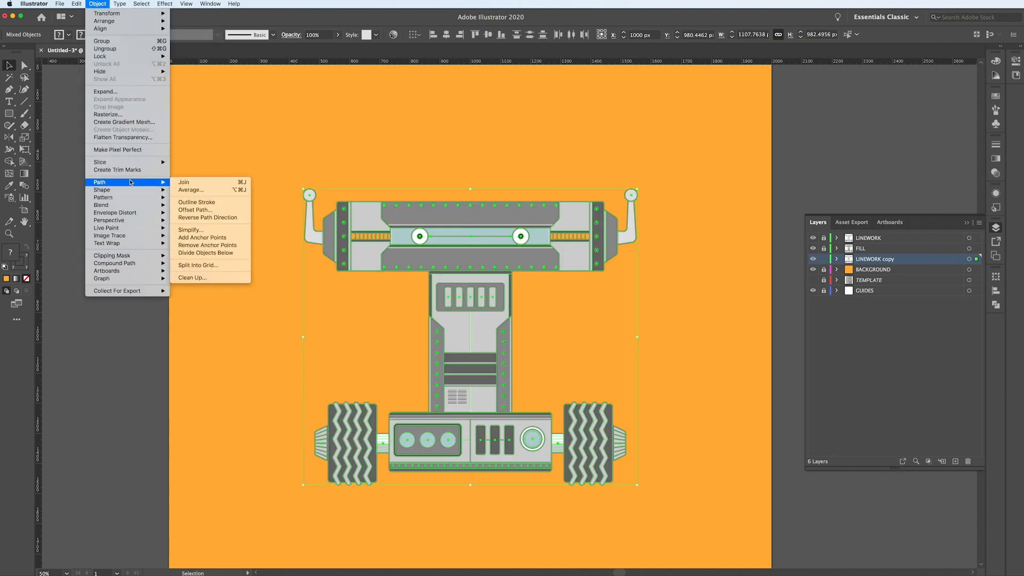
click(197, 203)
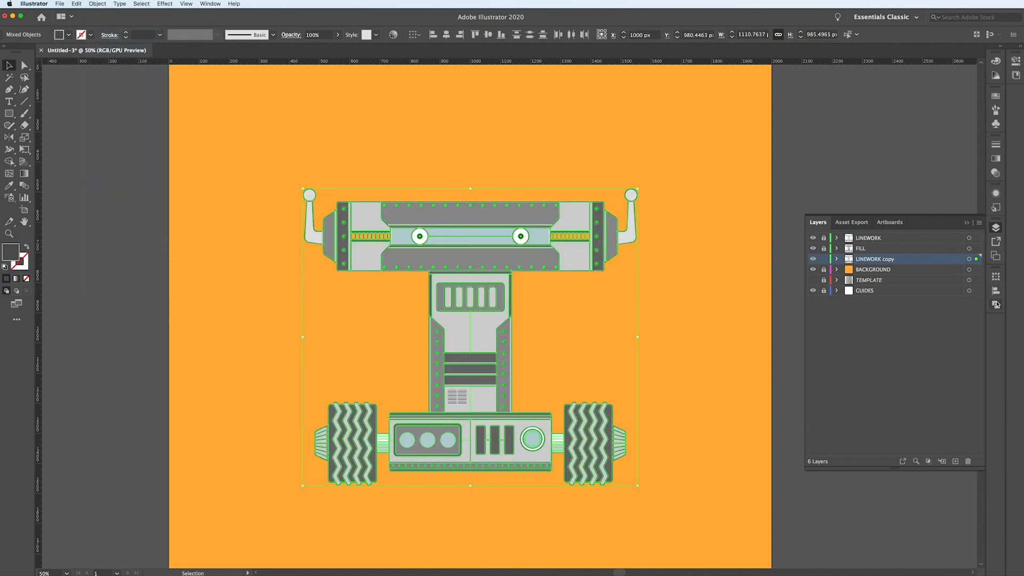
Group the outlined linework, release its compound paths and unite everything into one robot silhouette
key(shift+super+F9)
key(super+g)
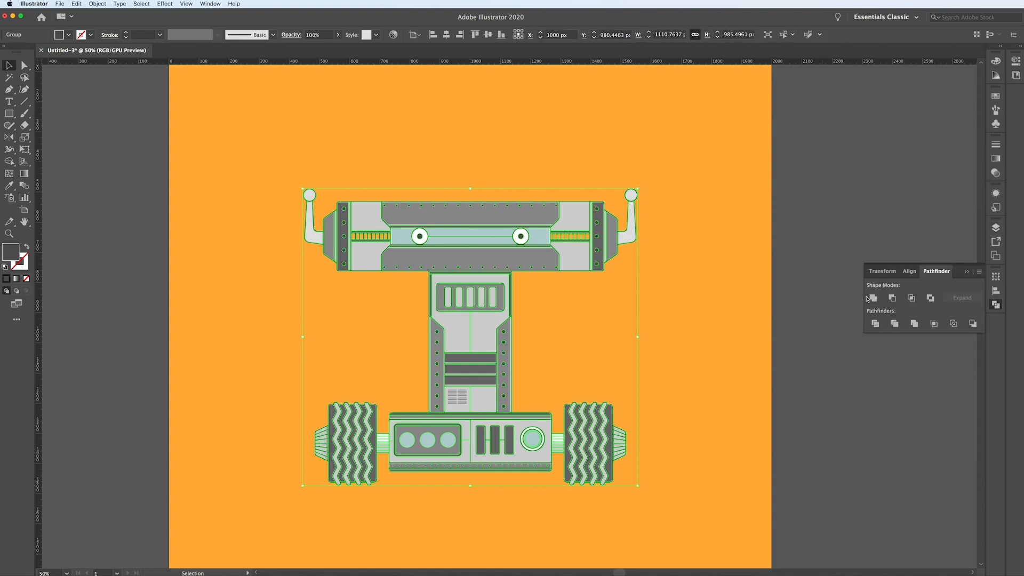
click(97, 4)
mouse_move(131, 263)
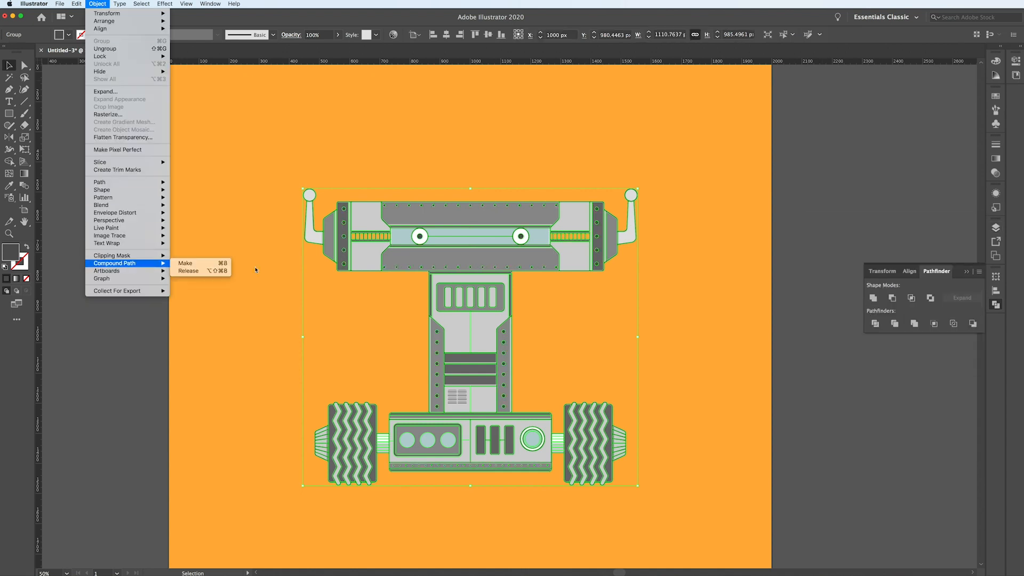
click(219, 272)
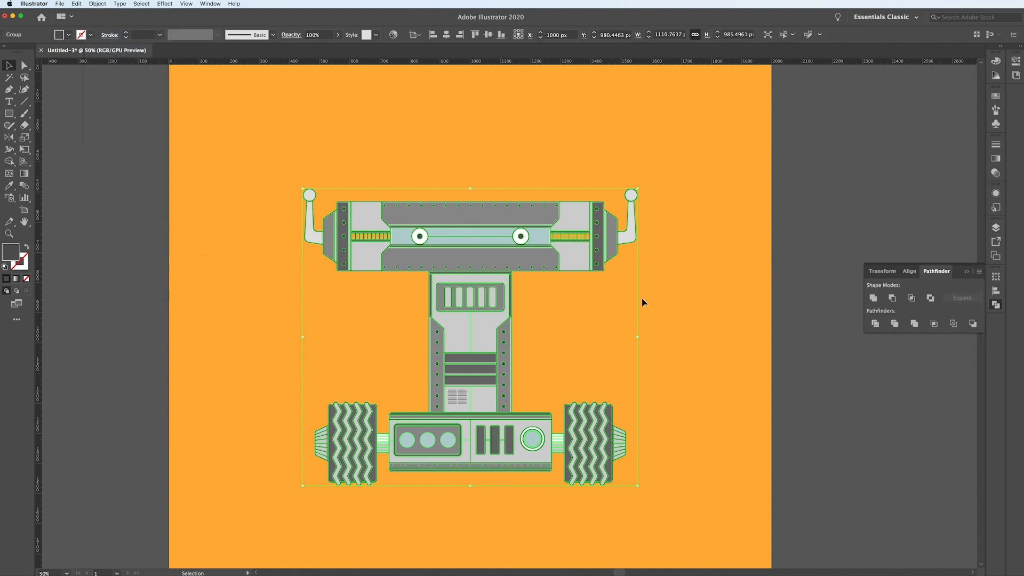
click(873, 298)
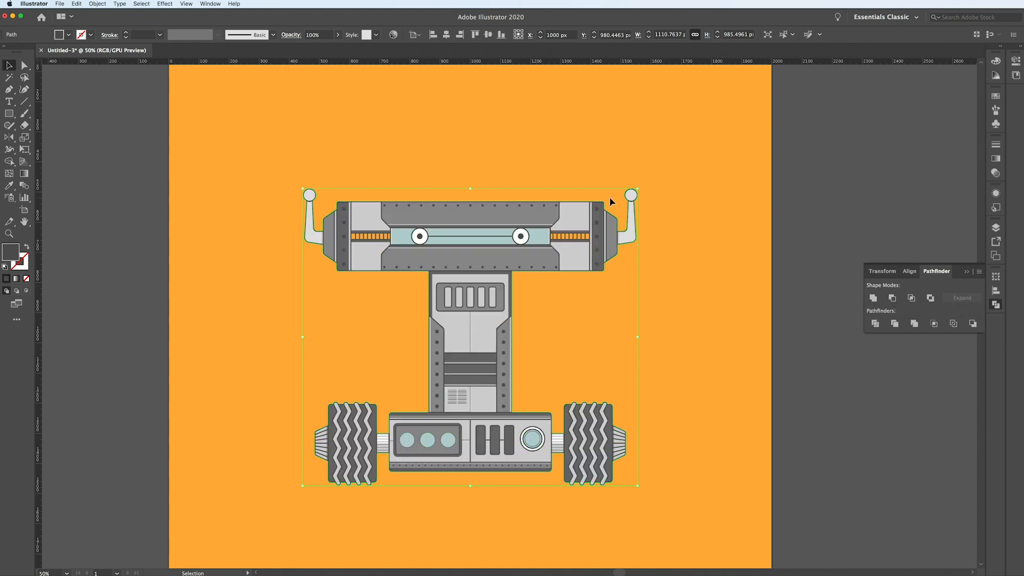
Offset the robot silhouette's path outward by 25 px with miter joins to form a thick dark outline
scroll(642, 207, up, 3)
click(99, 4)
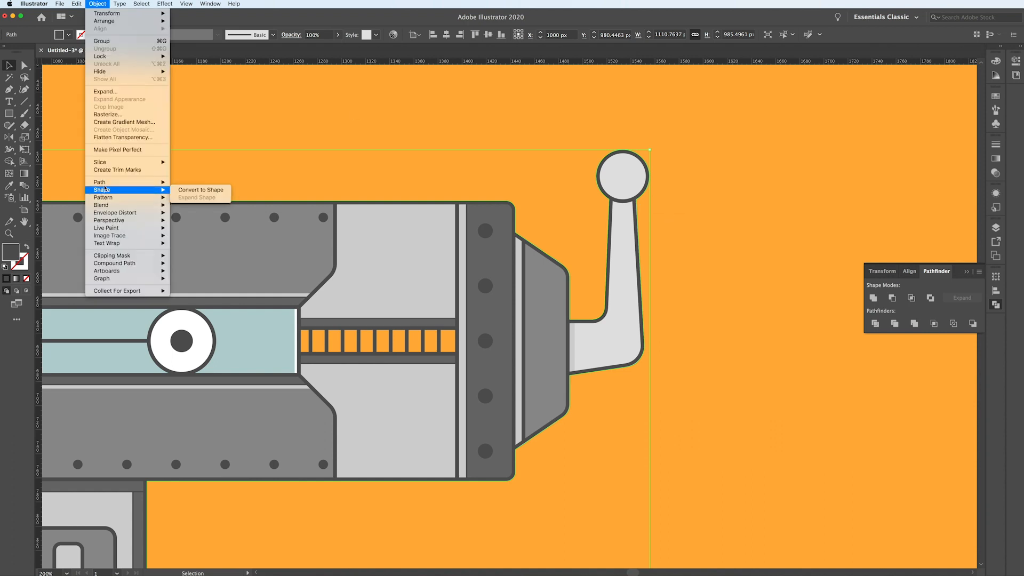
mouse_move(133, 182)
click(220, 212)
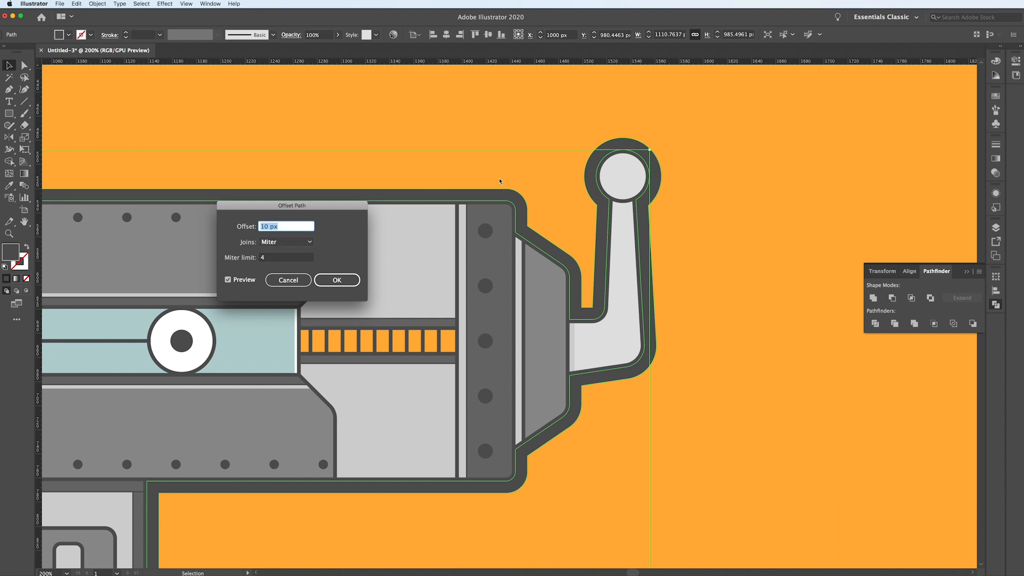
text(2)
key(Tab)
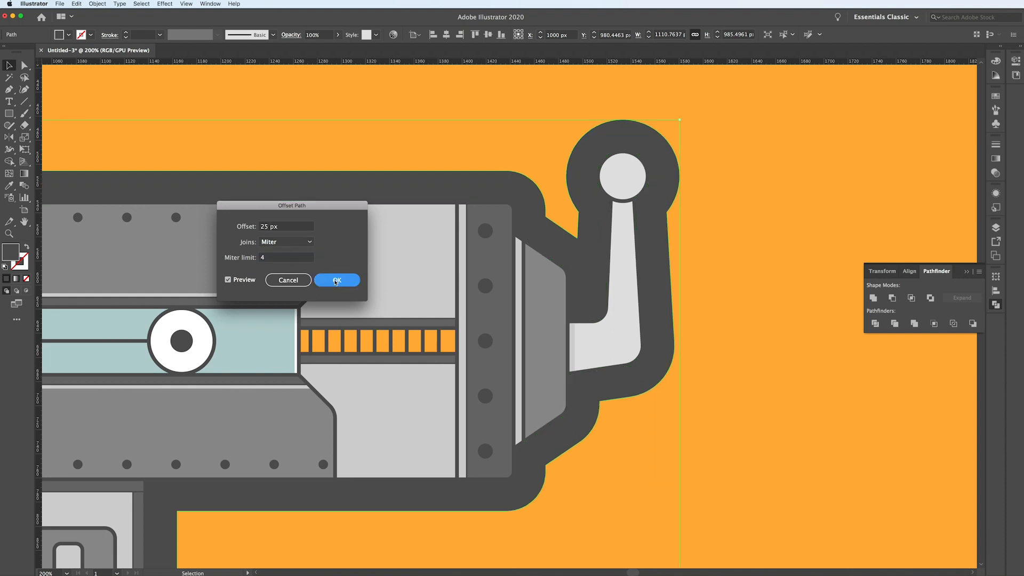
click(336, 281)
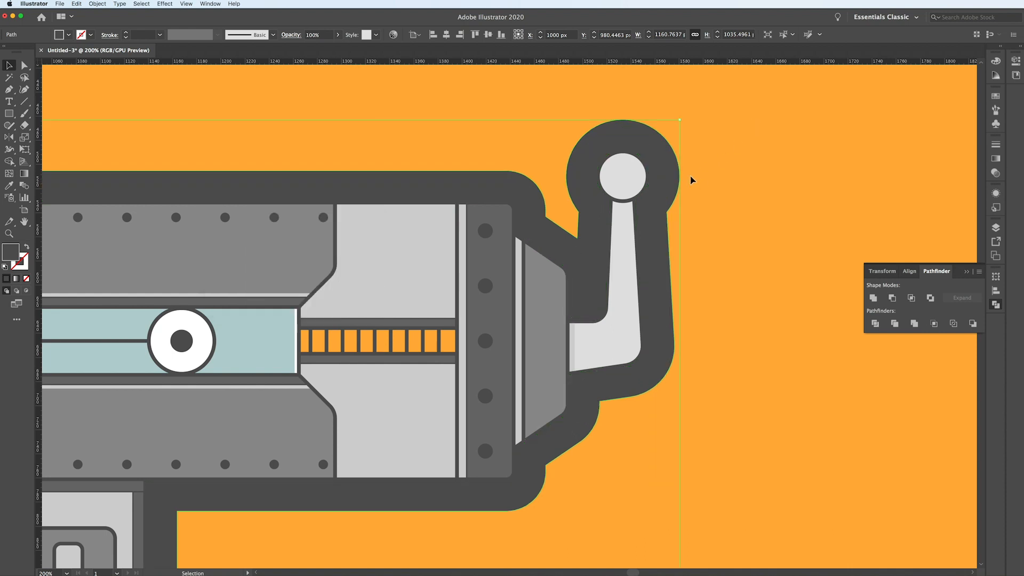
Offset the enlarged silhouette outward by another 10 px with miter joins
scroll(691, 180, down, 2)
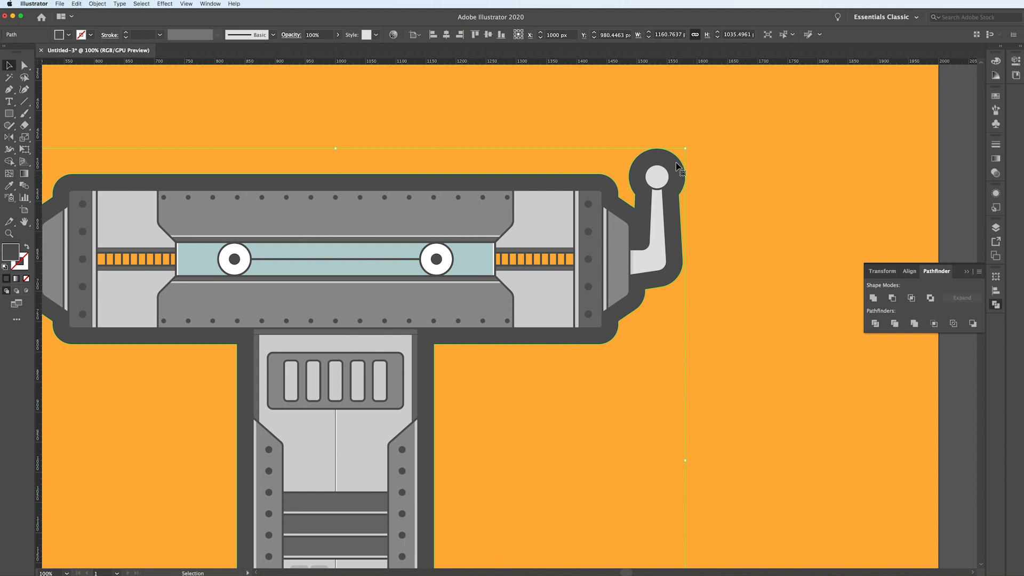
click(98, 4)
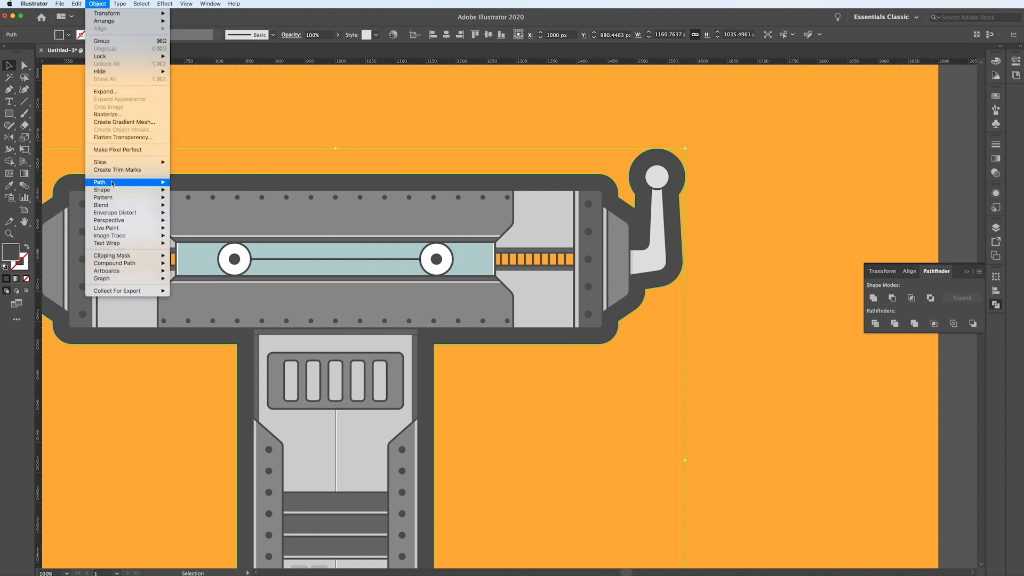
mouse_move(112, 186)
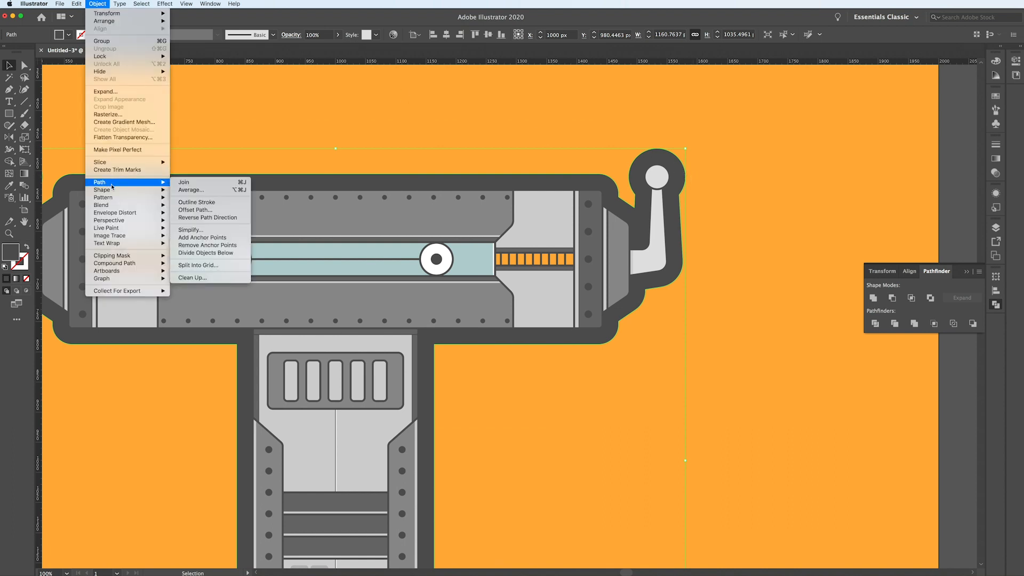
click(201, 210)
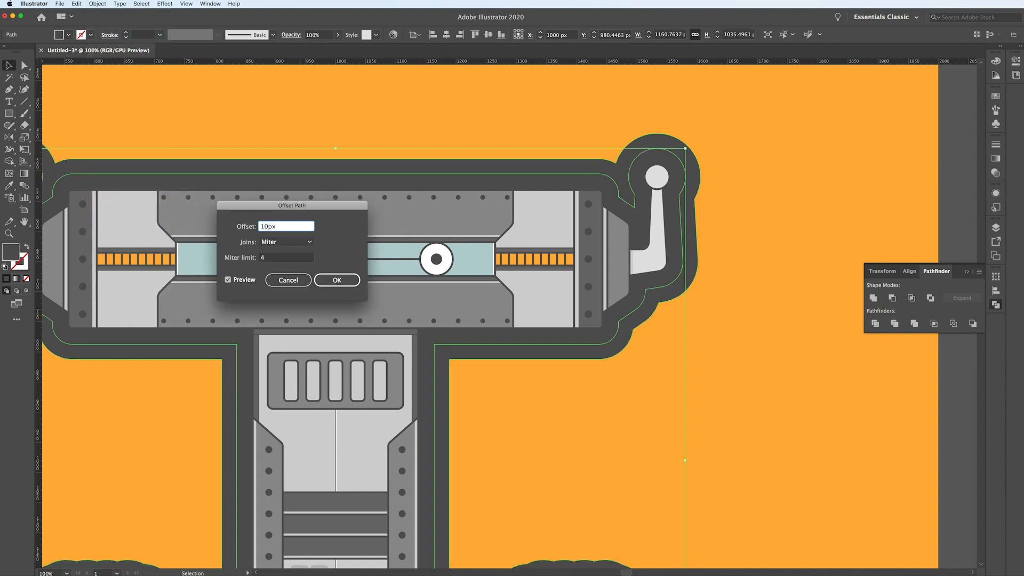
click(228, 279)
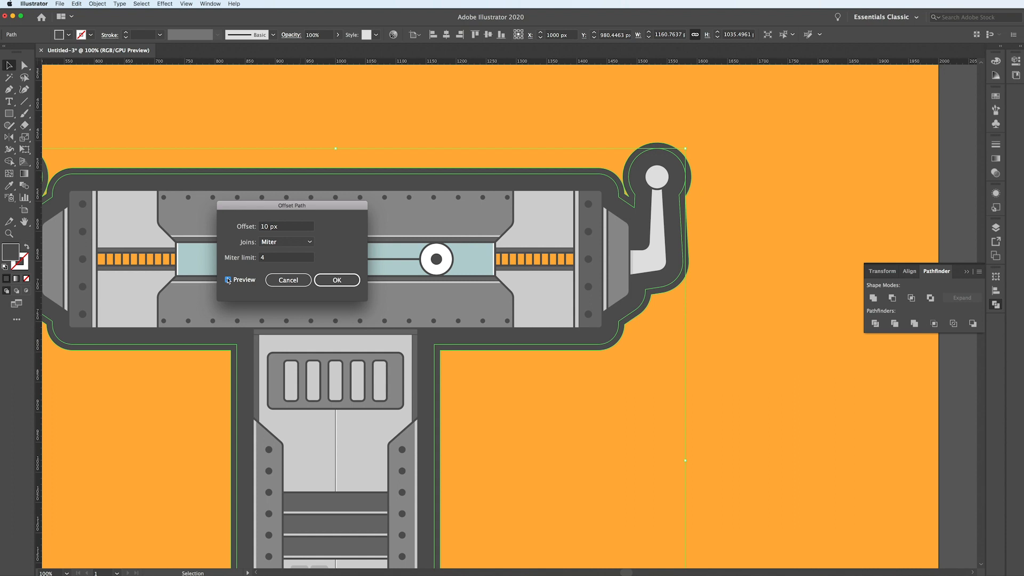
click(337, 280)
scroll(334, 281, down, 2)
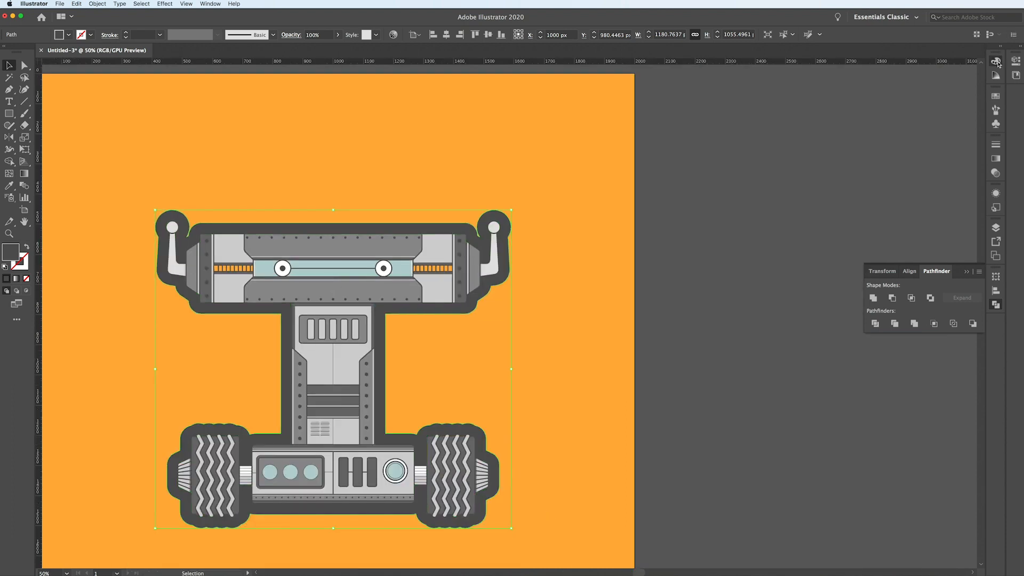
Fill the outermost offset silhouette with white as a sticker border around the robot, and deselect it
click(995, 61)
click(883, 124)
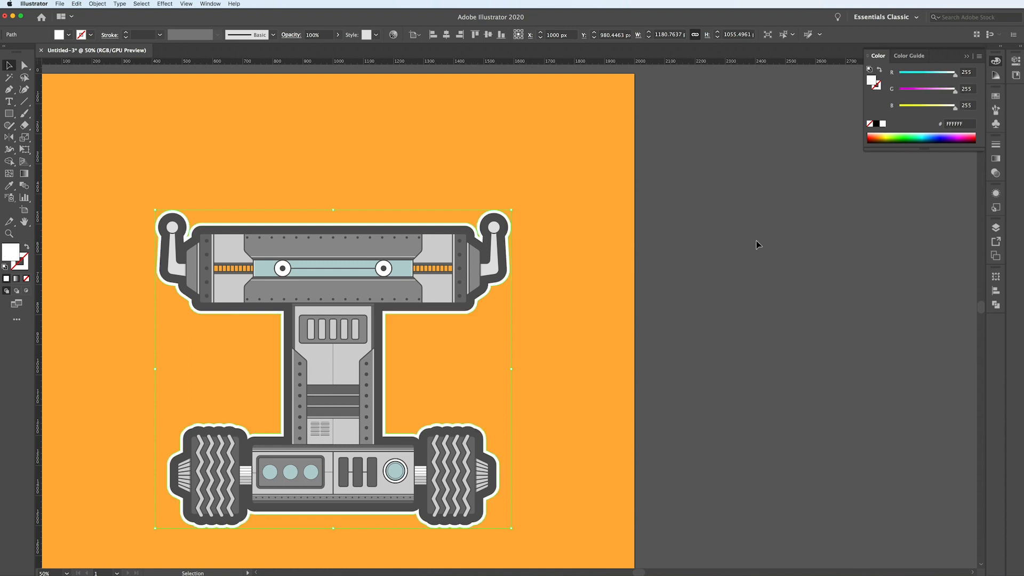
click(709, 246)
scroll(709, 246, down, 1)
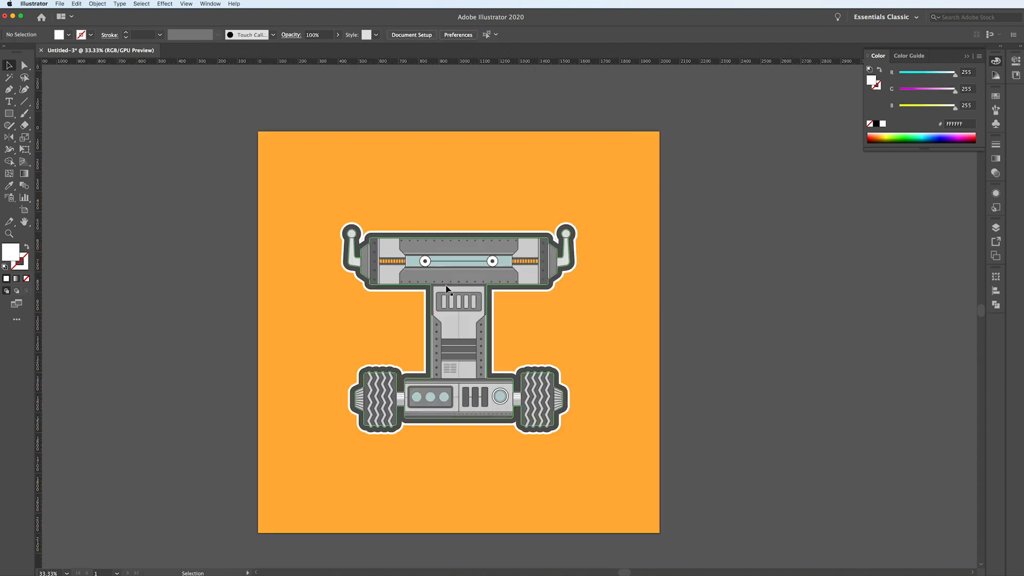
scroll(184, 274, down, 1)
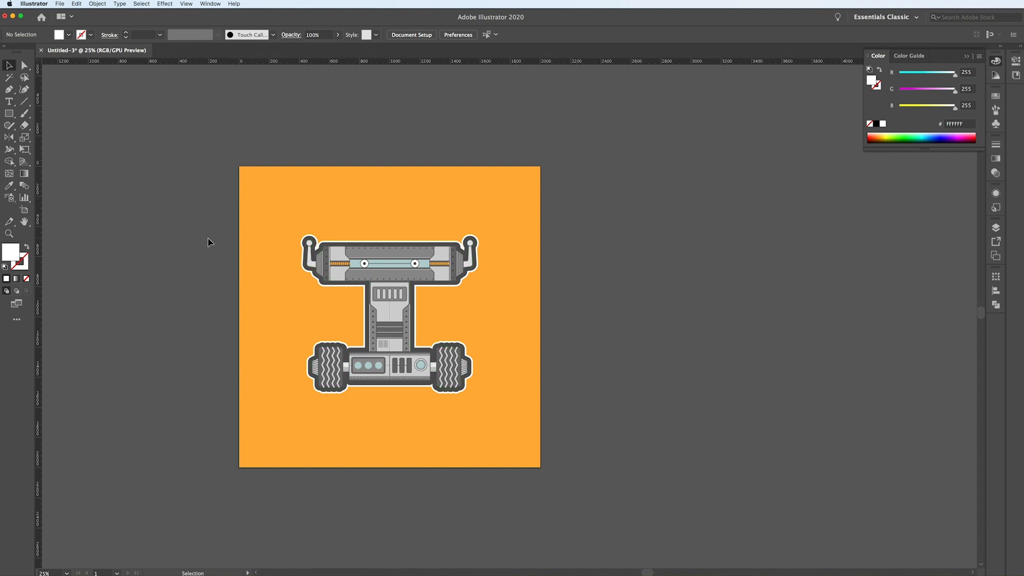
scroll(131, 243, up, 1)
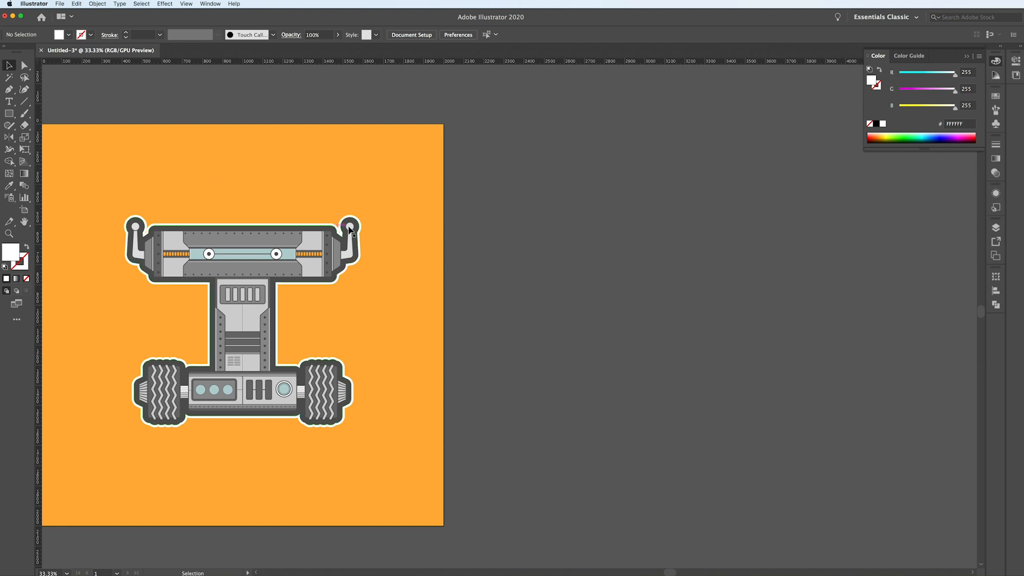
scroll(329, 230, up, 4)
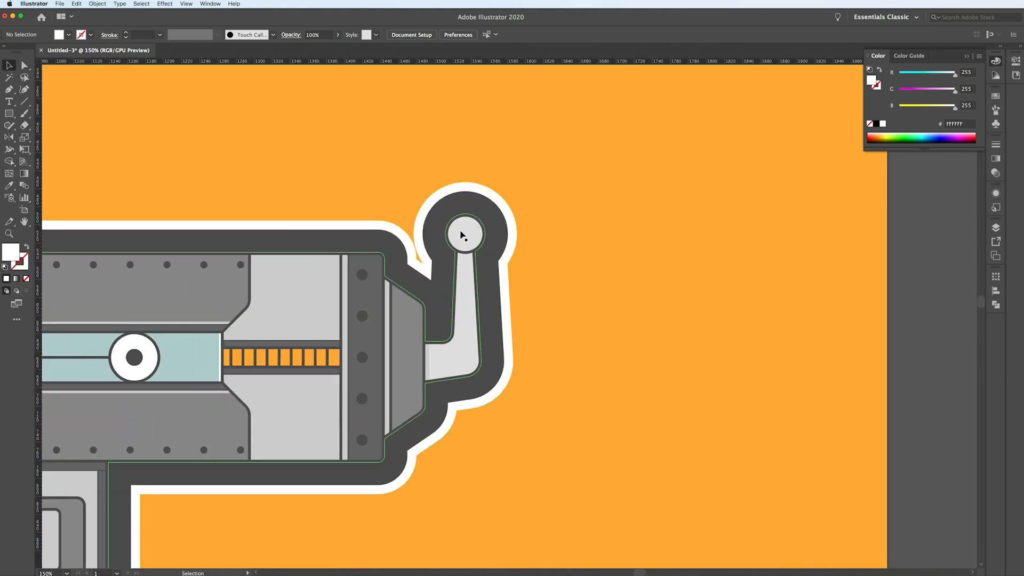
Draw a small closed white patch with the Pen tool over the sharp orange notch between the right antenna and the head's border
scroll(418, 245, up, 1)
scroll(450, 258, up, 2)
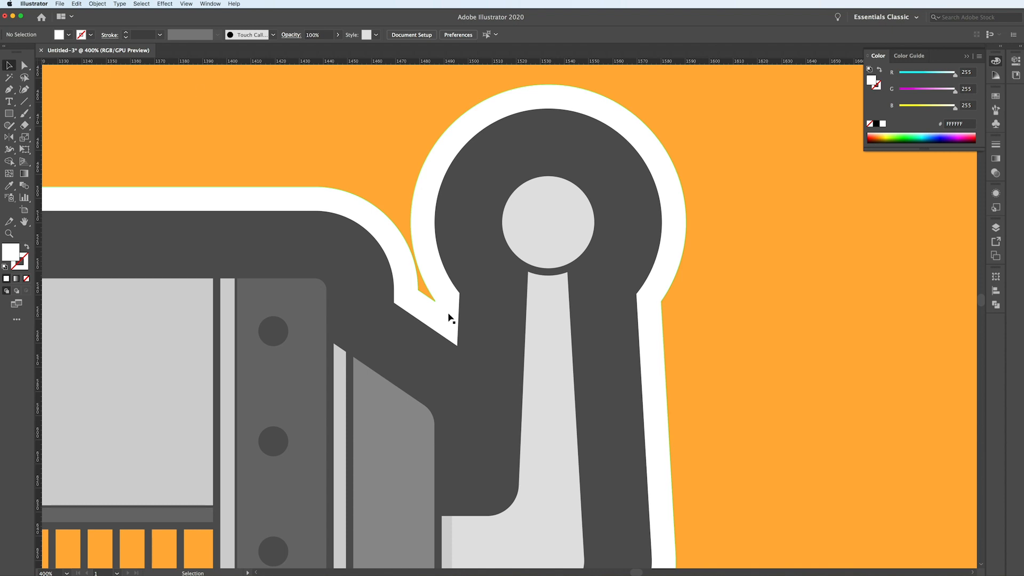
key(a)
click(436, 303)
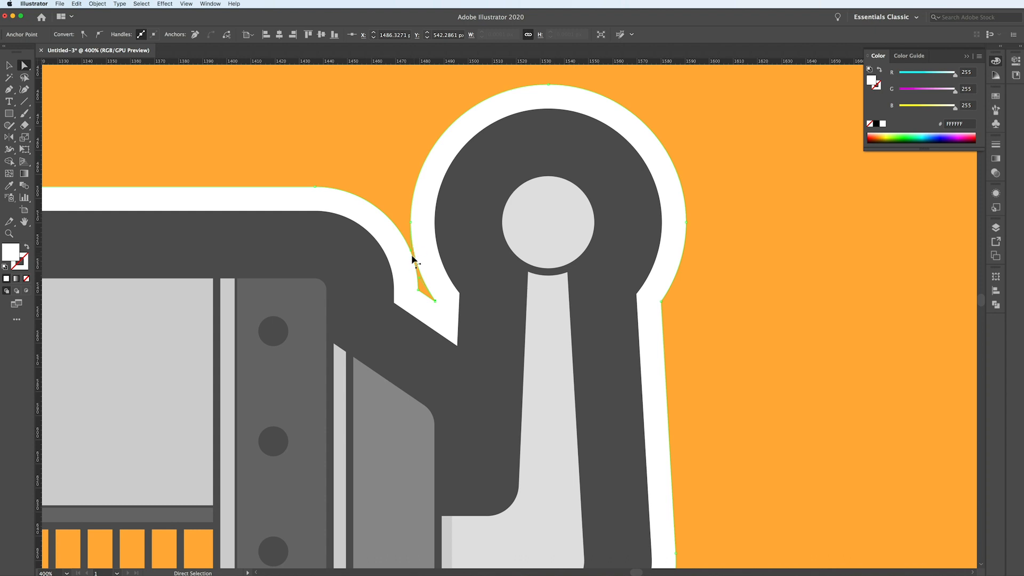
key(p)
key(super+shift+a)
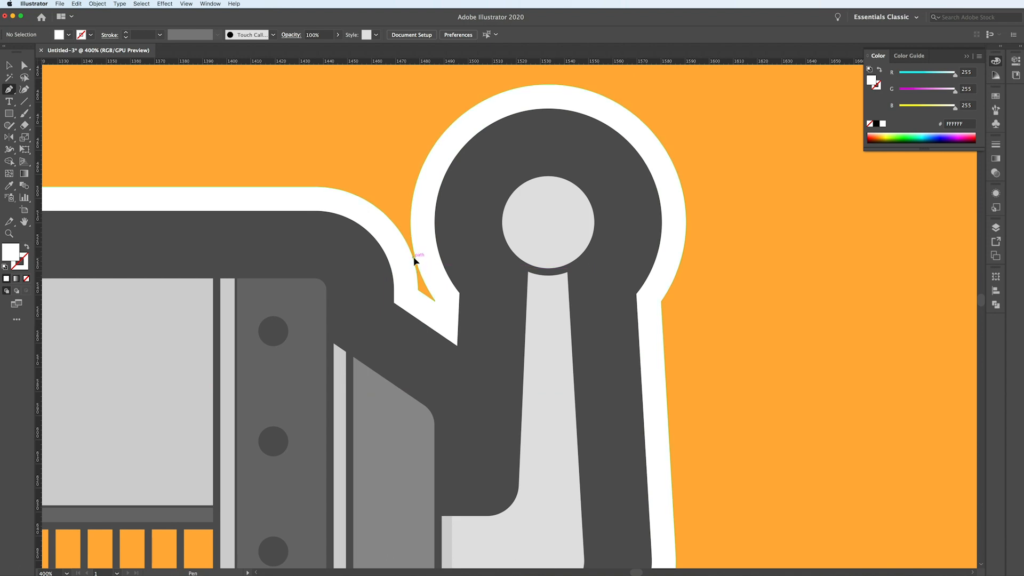
click(413, 231)
click(425, 244)
click(444, 306)
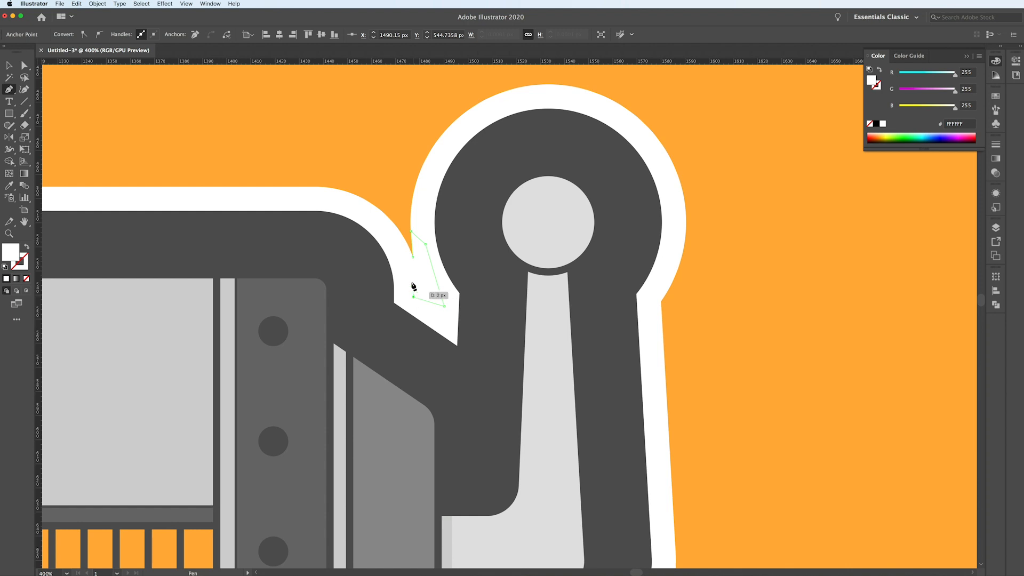
key(v)
click(743, 325)
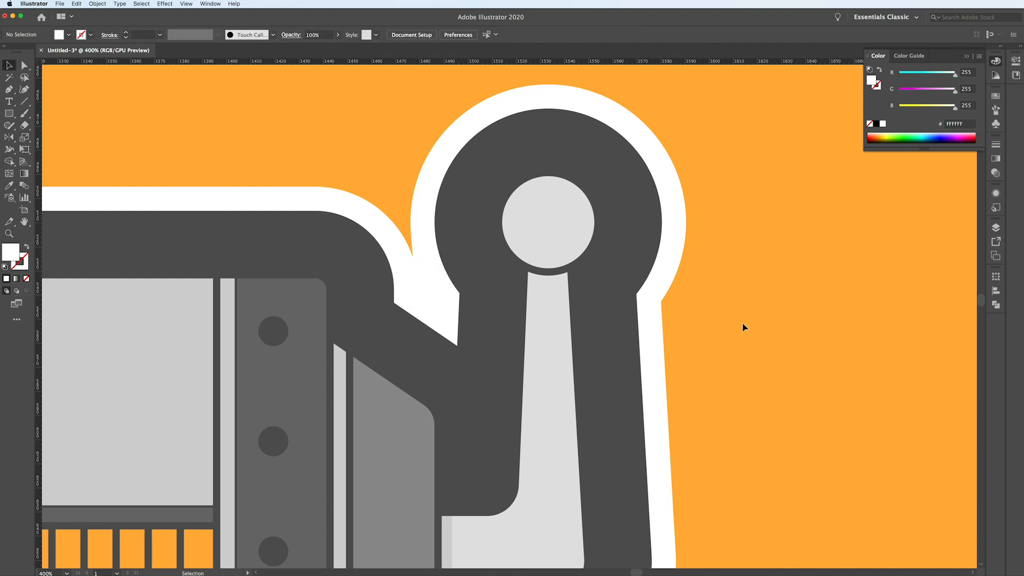
Reflect a copy of the white patch across the vertical centre guide to cover the matching notch beside the left antenna
scroll(744, 328, down, 3)
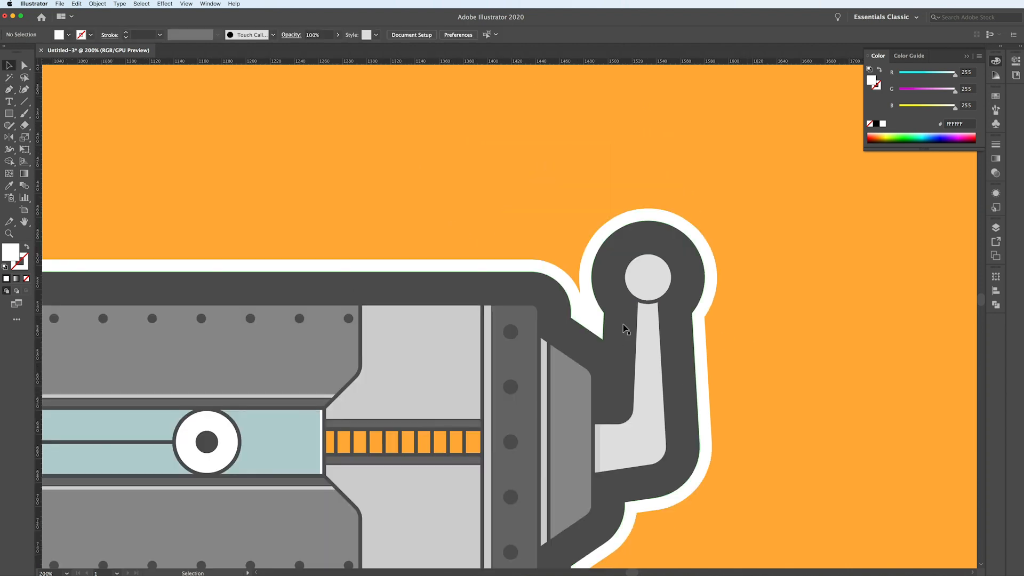
scroll(582, 341, left, 5)
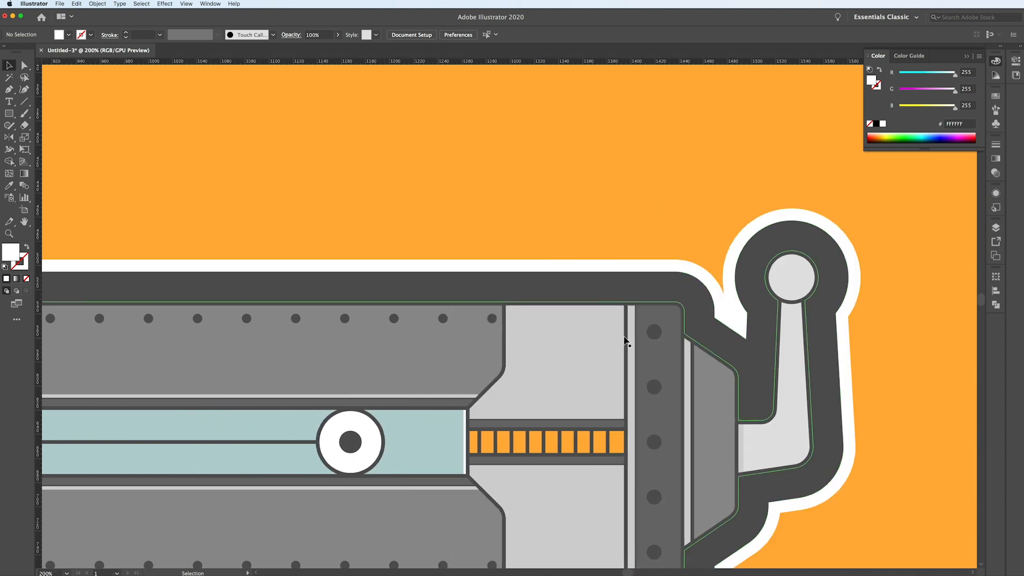
click(739, 315)
scroll(732, 314, left, 10)
key(o)
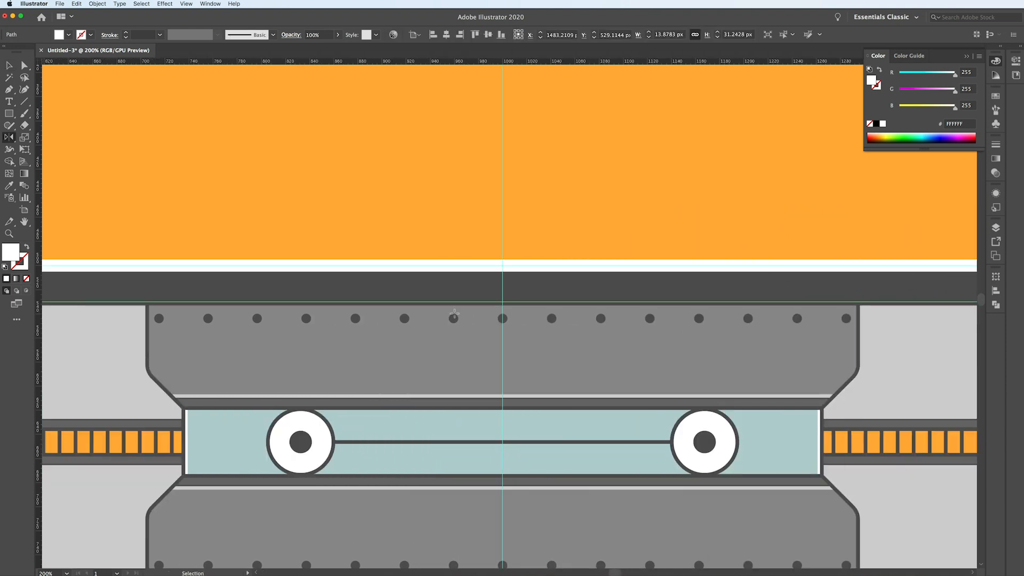
alt+click(503, 319)
click(673, 437)
key(ctrl+minus)
key(ctrl+minus)
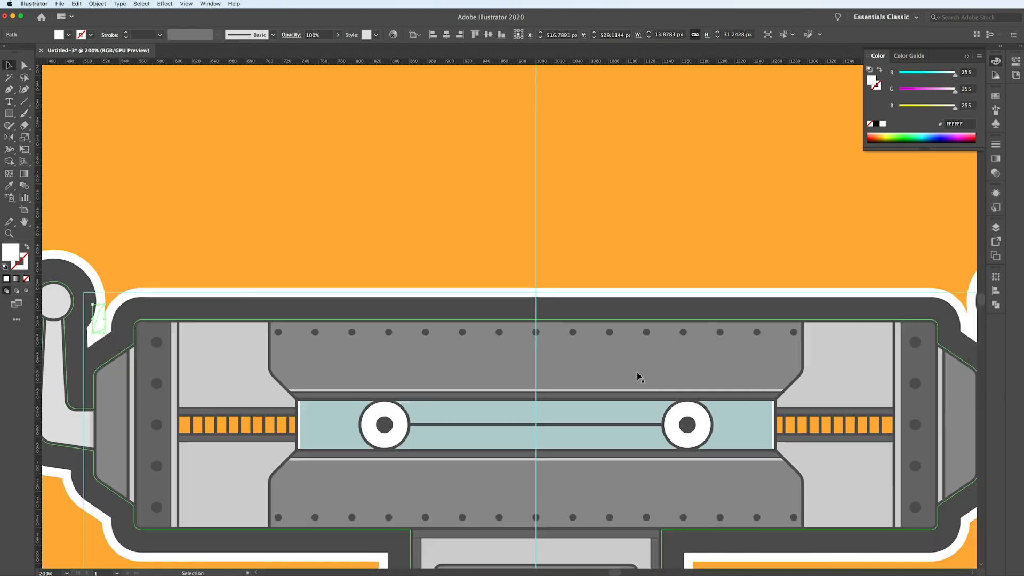
key(v)
key(ctrl+shift+a)
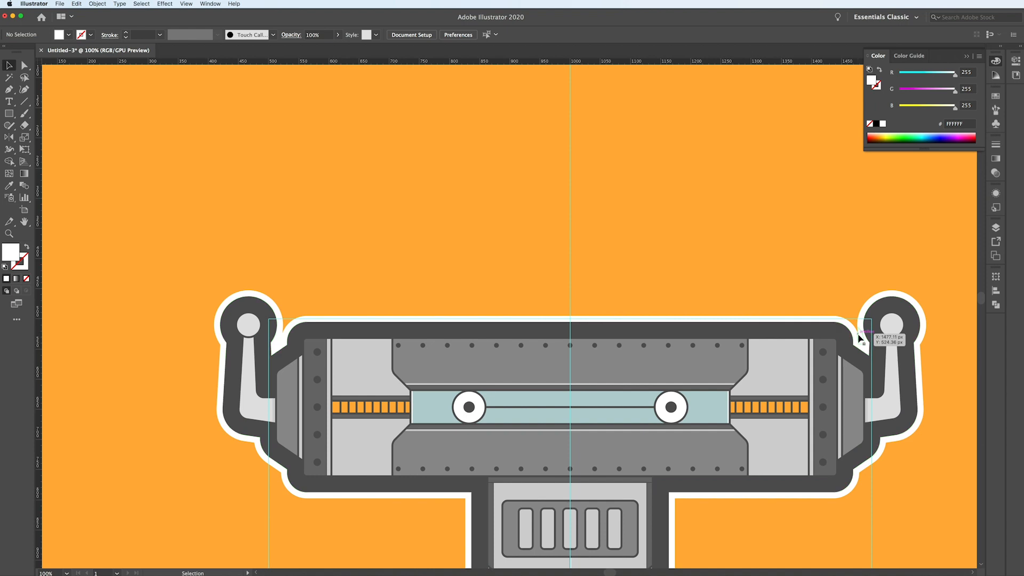
Select the white sticker border and both notch patches in outline view, and unite them into one shape in preview
key(ctrl+y)
scroll(864, 333, up, 1)
scroll(862, 333, up, 2)
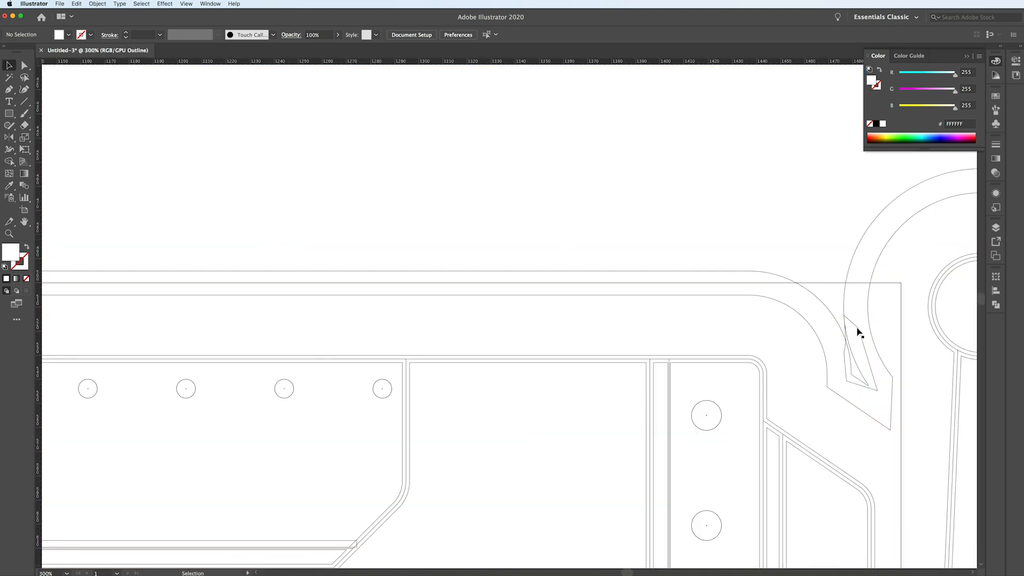
click(857, 330)
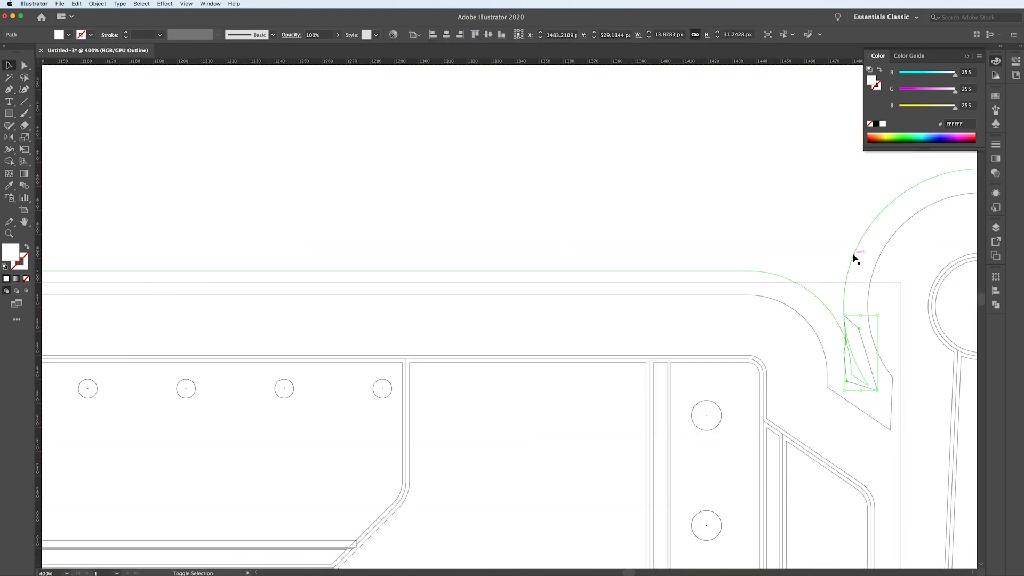
scroll(766, 263, down, 3)
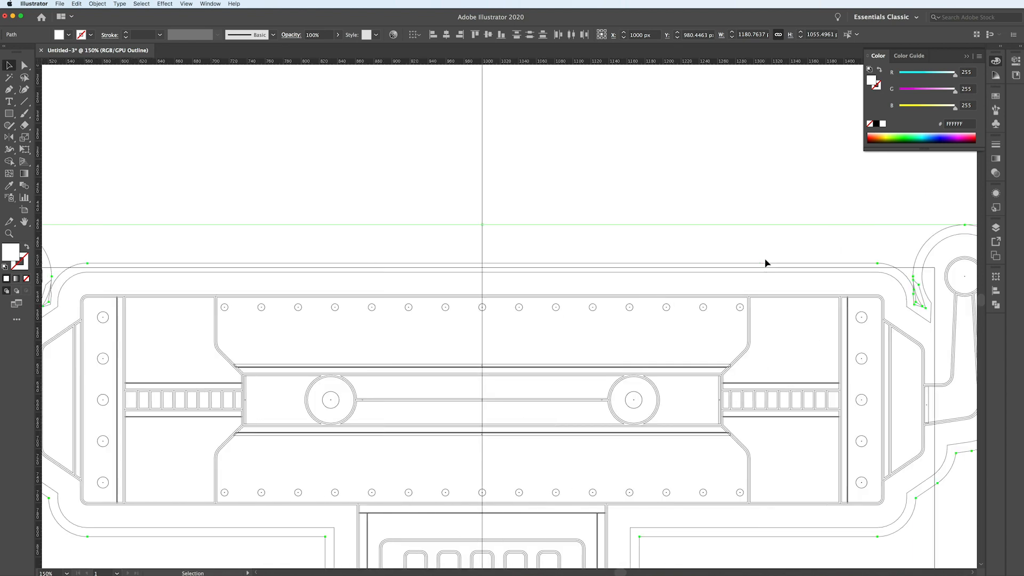
scroll(131, 286, up, 2)
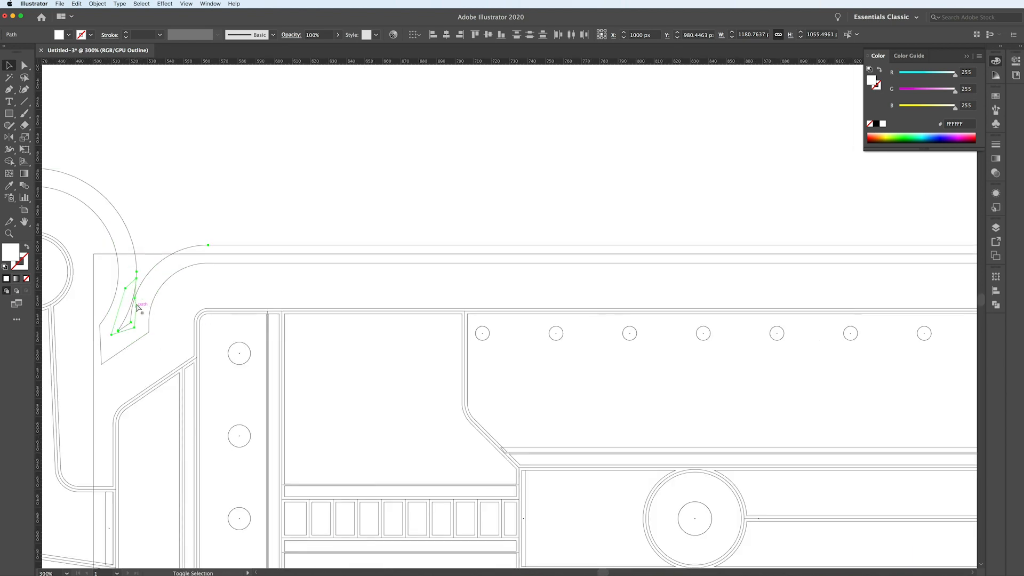
key(super+y)
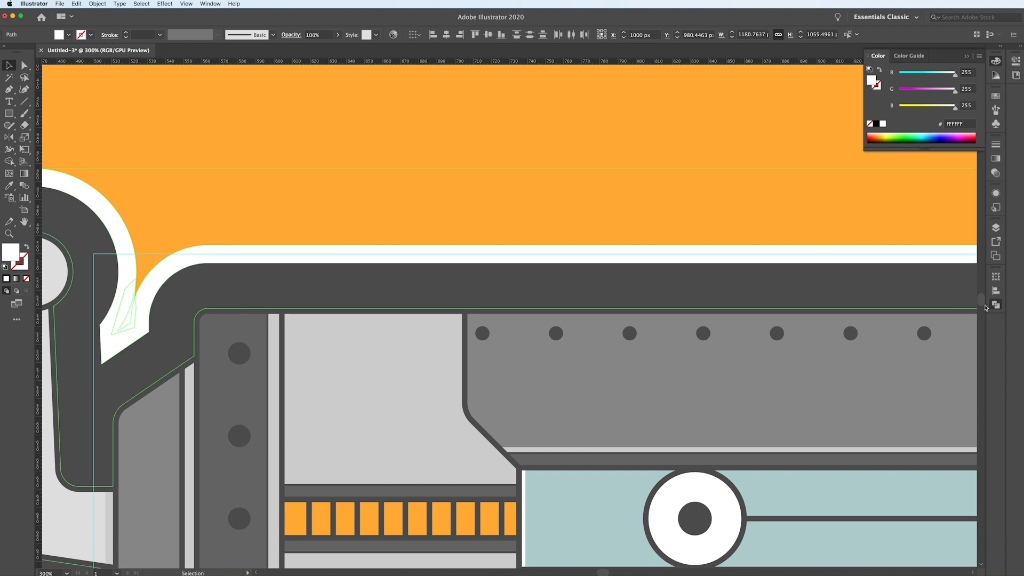
click(995, 306)
click(872, 298)
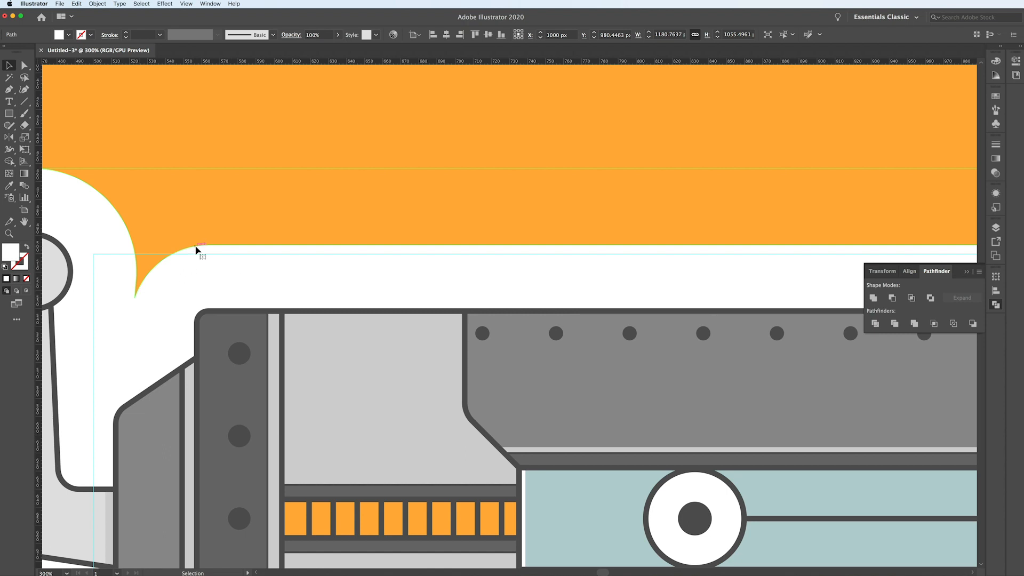
Send the united white sticker border to the back of its layer, behind the dark outline
key(super+shift+bracketleft)
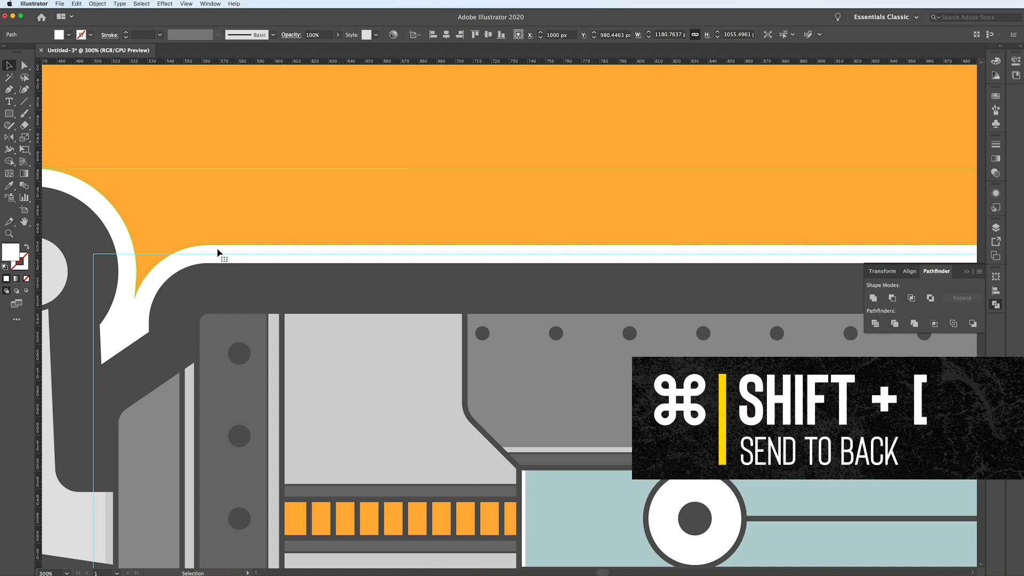
click(101, 3)
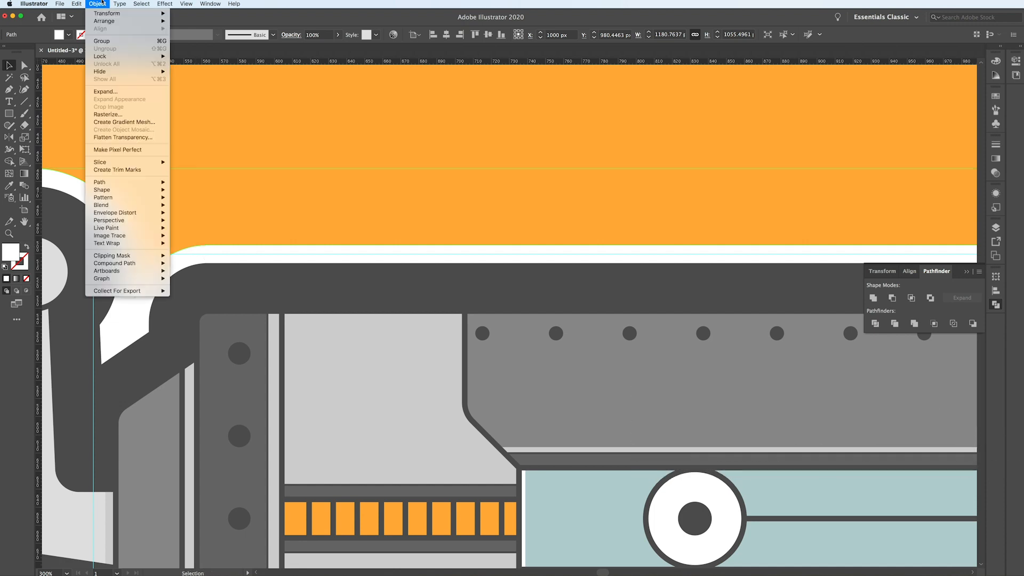
mouse_move(133, 21)
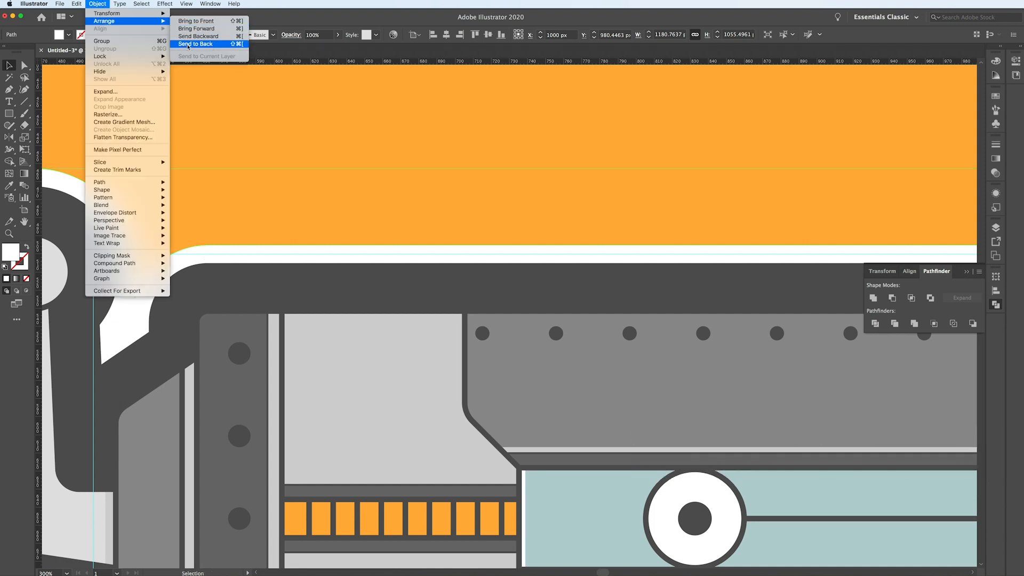
key(Escape)
key(super+0)
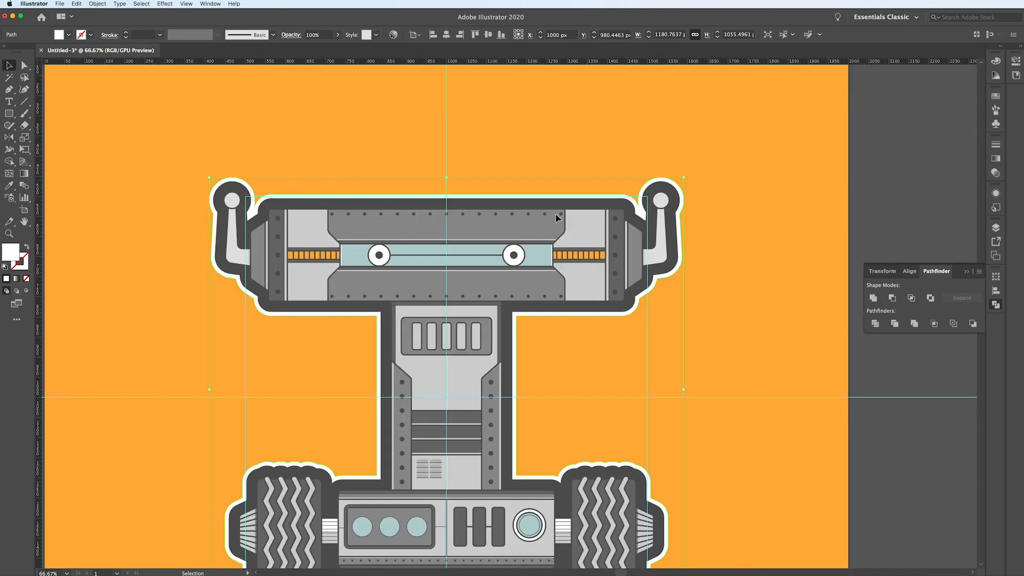
Rename the LINEWORK copy layer as STICKER and unlock the LINEWORK, FILL and BACKGROUND layers
click(995, 227)
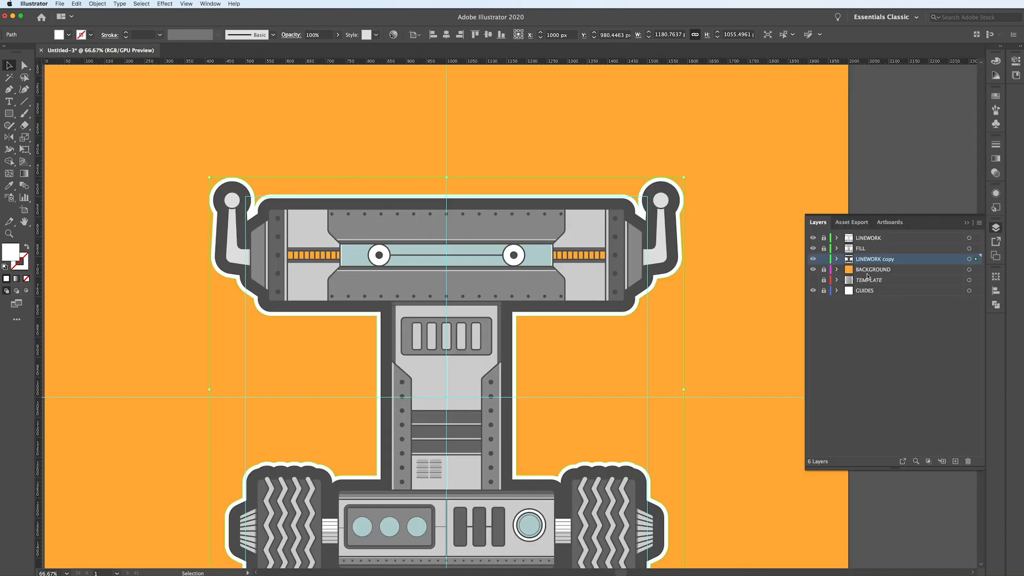
double_click(875, 259)
text(STICKER)
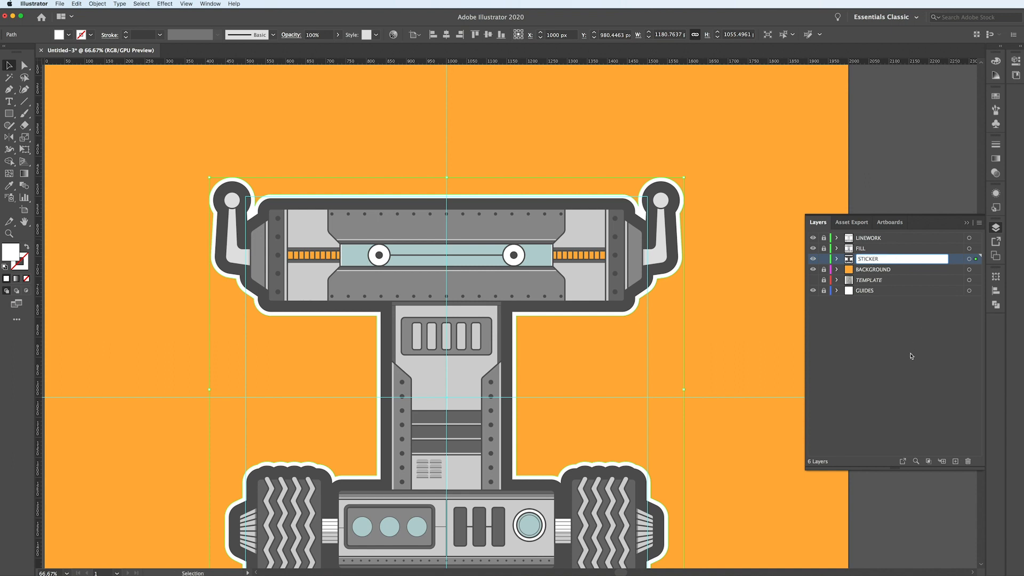
click(858, 304)
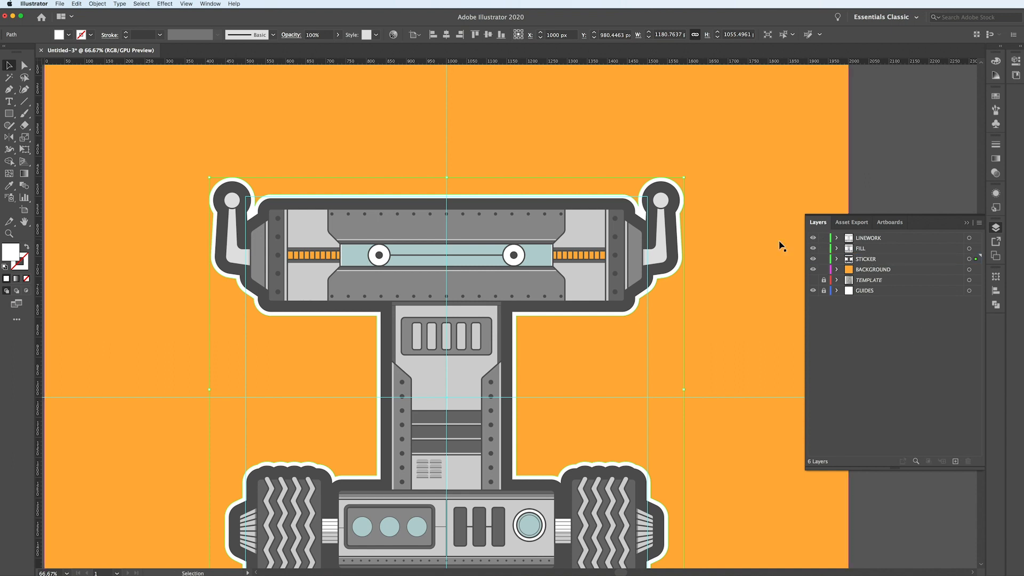
Hide the LINEWORK, FILL, STICKER and BACKGROUND layers and show them all again to review how the artwork is layered
scroll(679, 242, down, 2)
scroll(691, 240, right, 1)
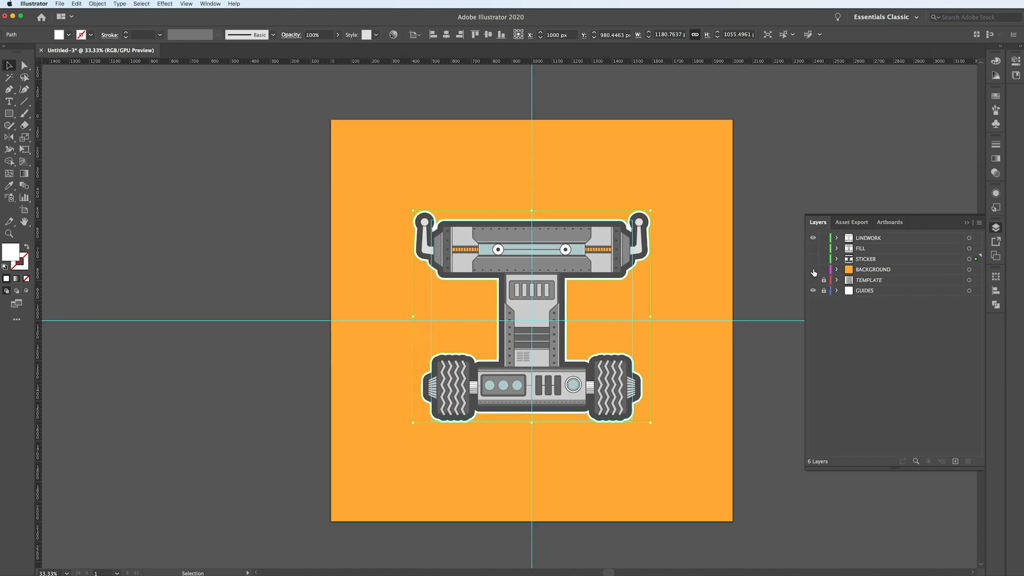
click(813, 271)
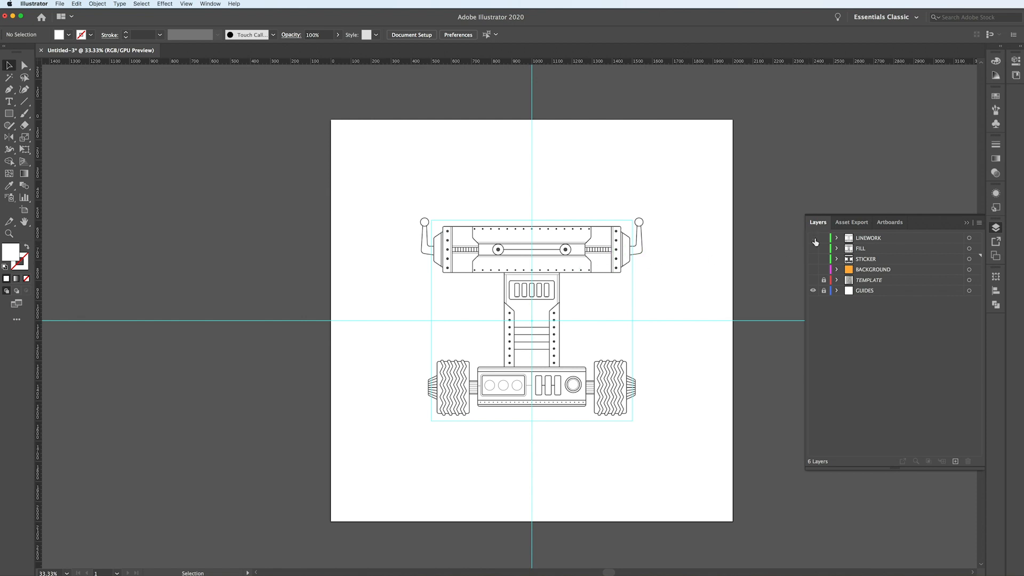
click(814, 239)
click(813, 249)
click(813, 249)
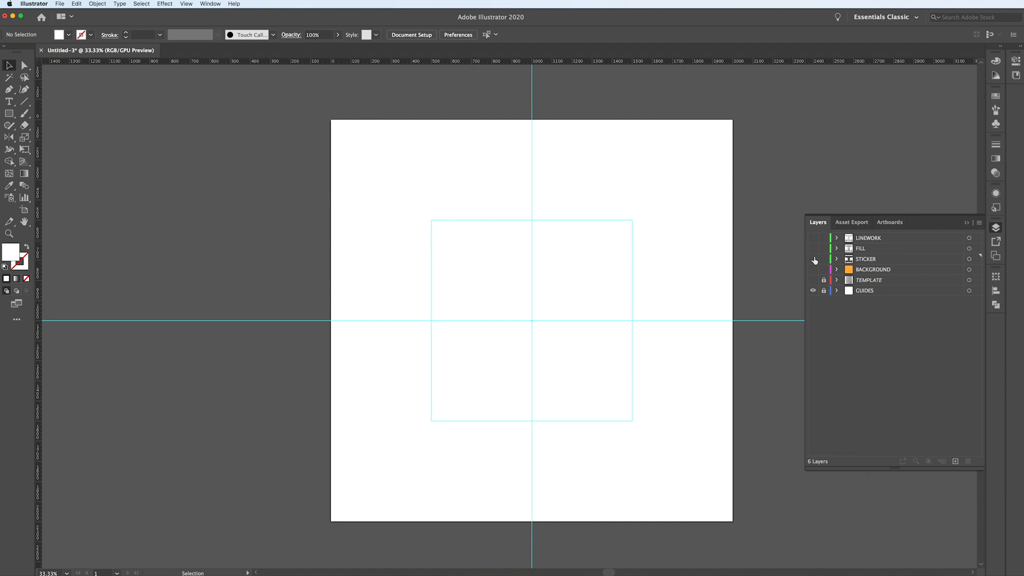
click(813, 259)
click(813, 249)
click(813, 238)
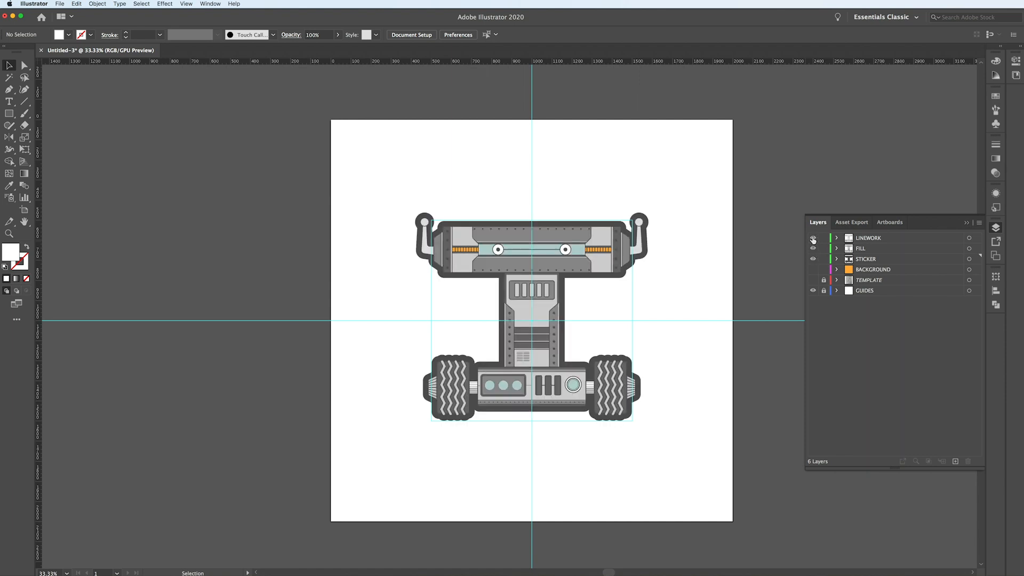
click(813, 270)
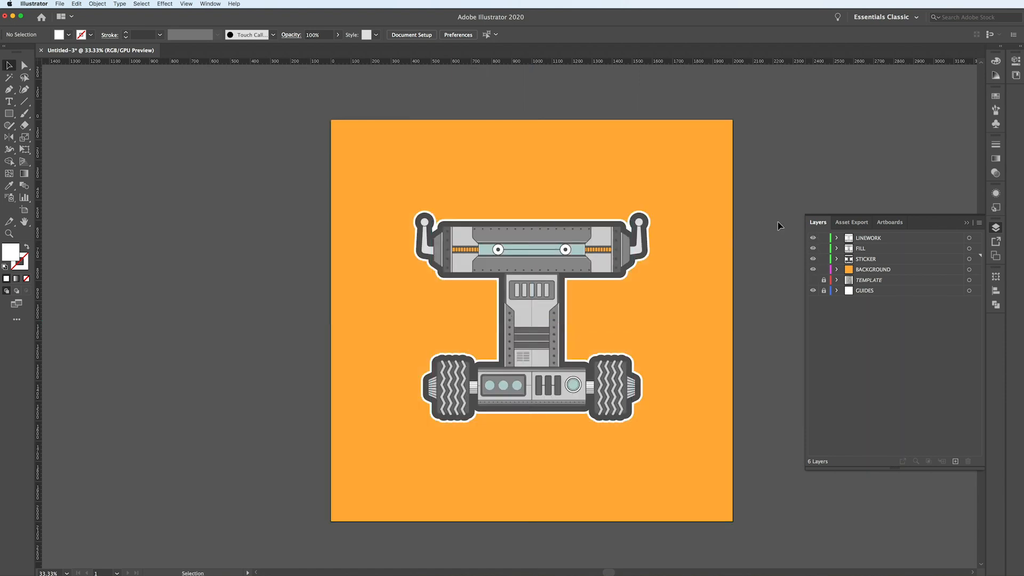